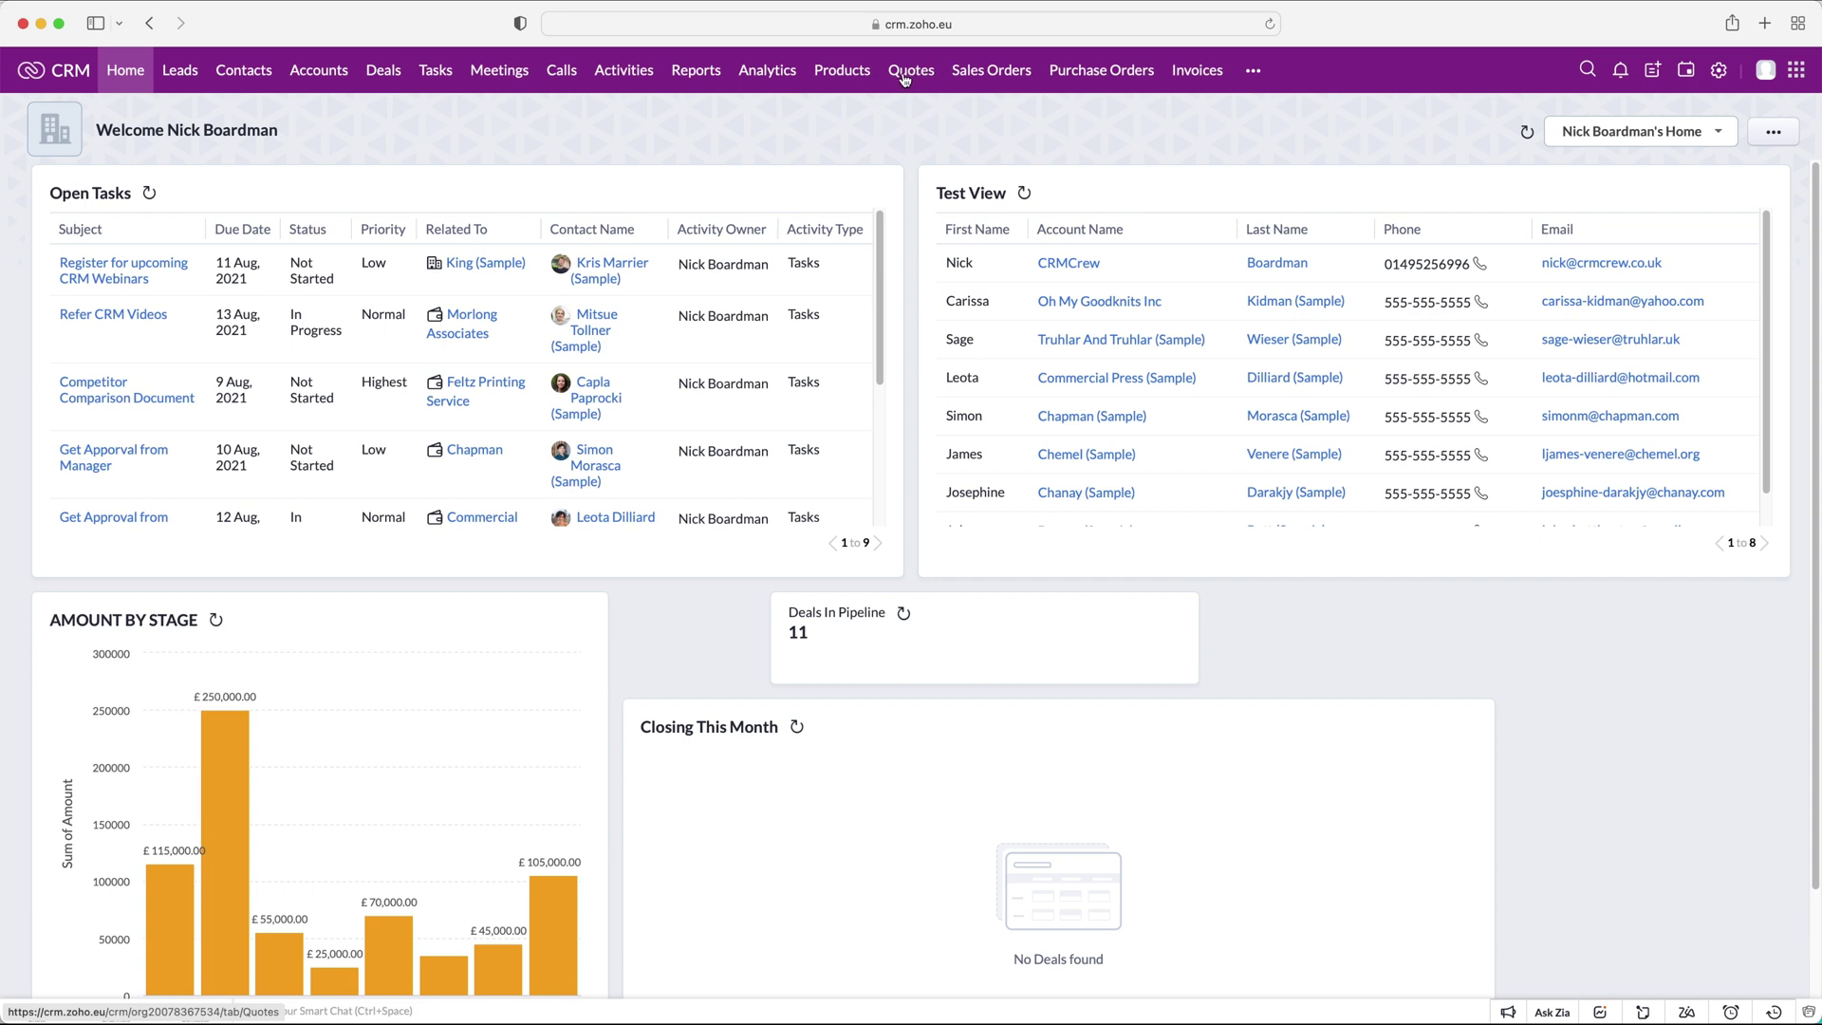
Go to the Quotes module through the more-modules menu and start a new quote.
{"action": "left_click", "coordinate": [1252, 76]}
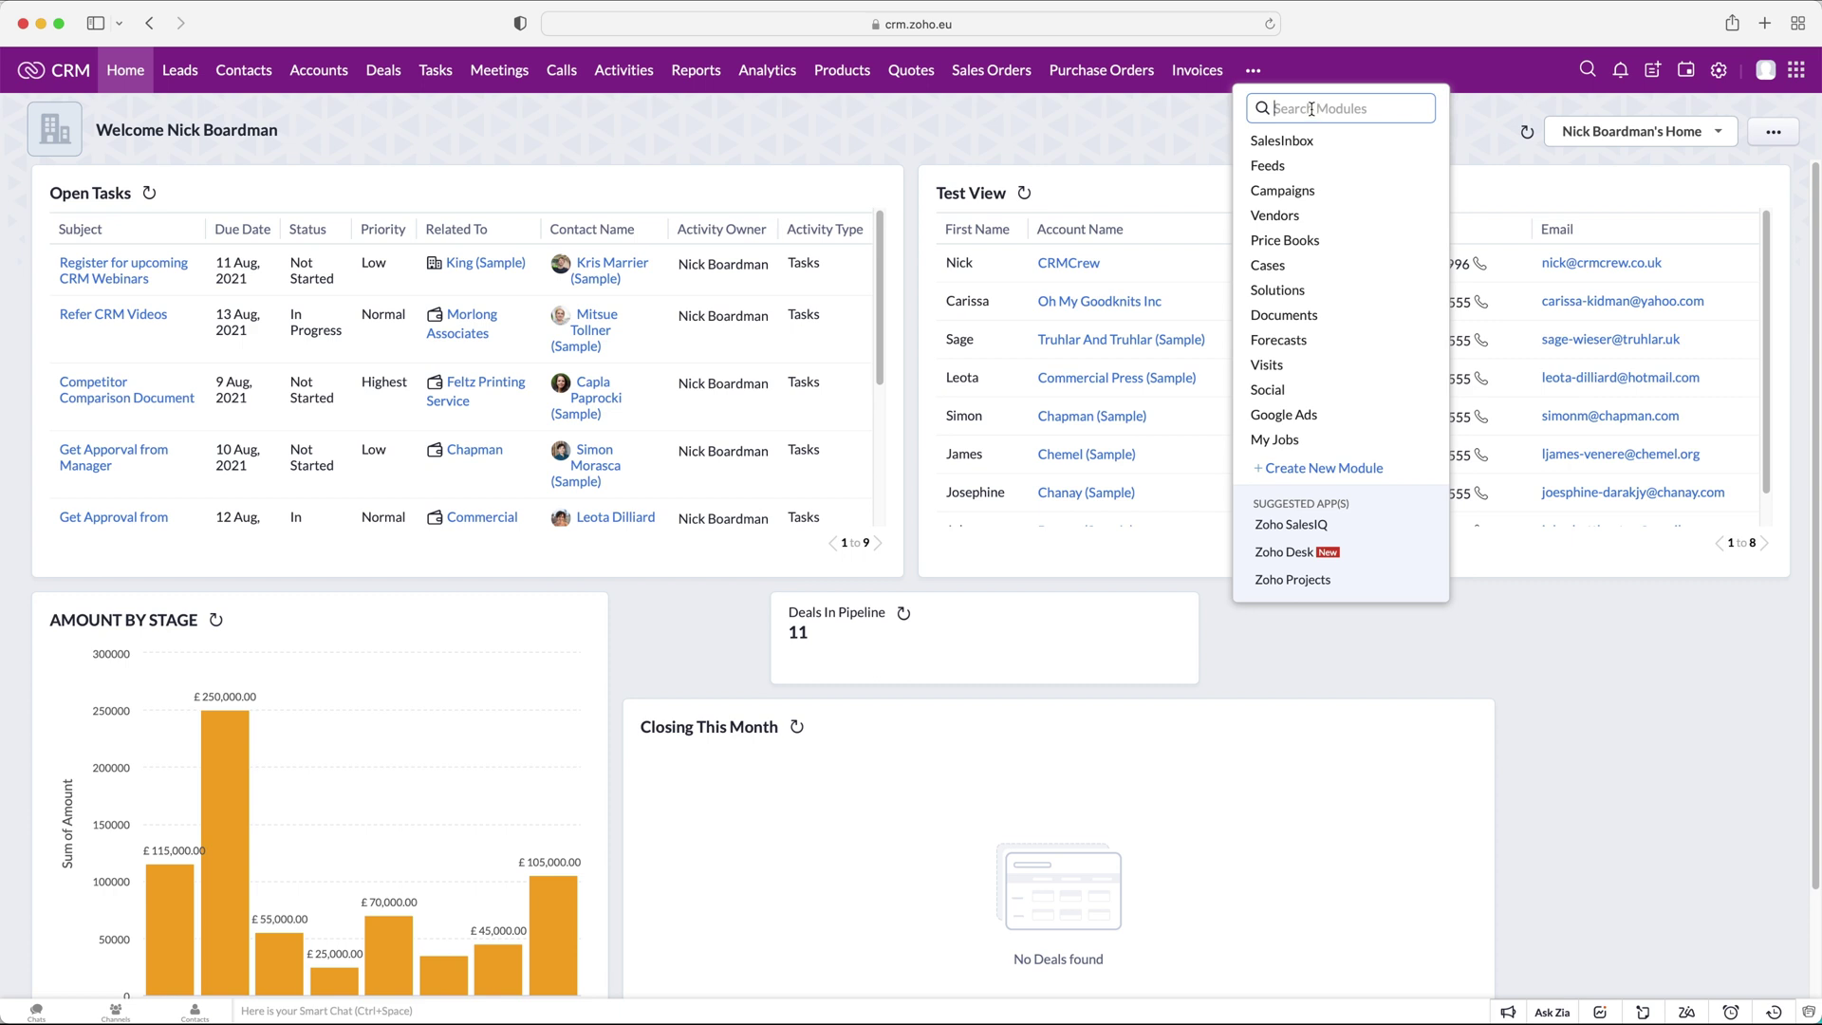
{"action": "left_click", "coordinate": [907, 74]}
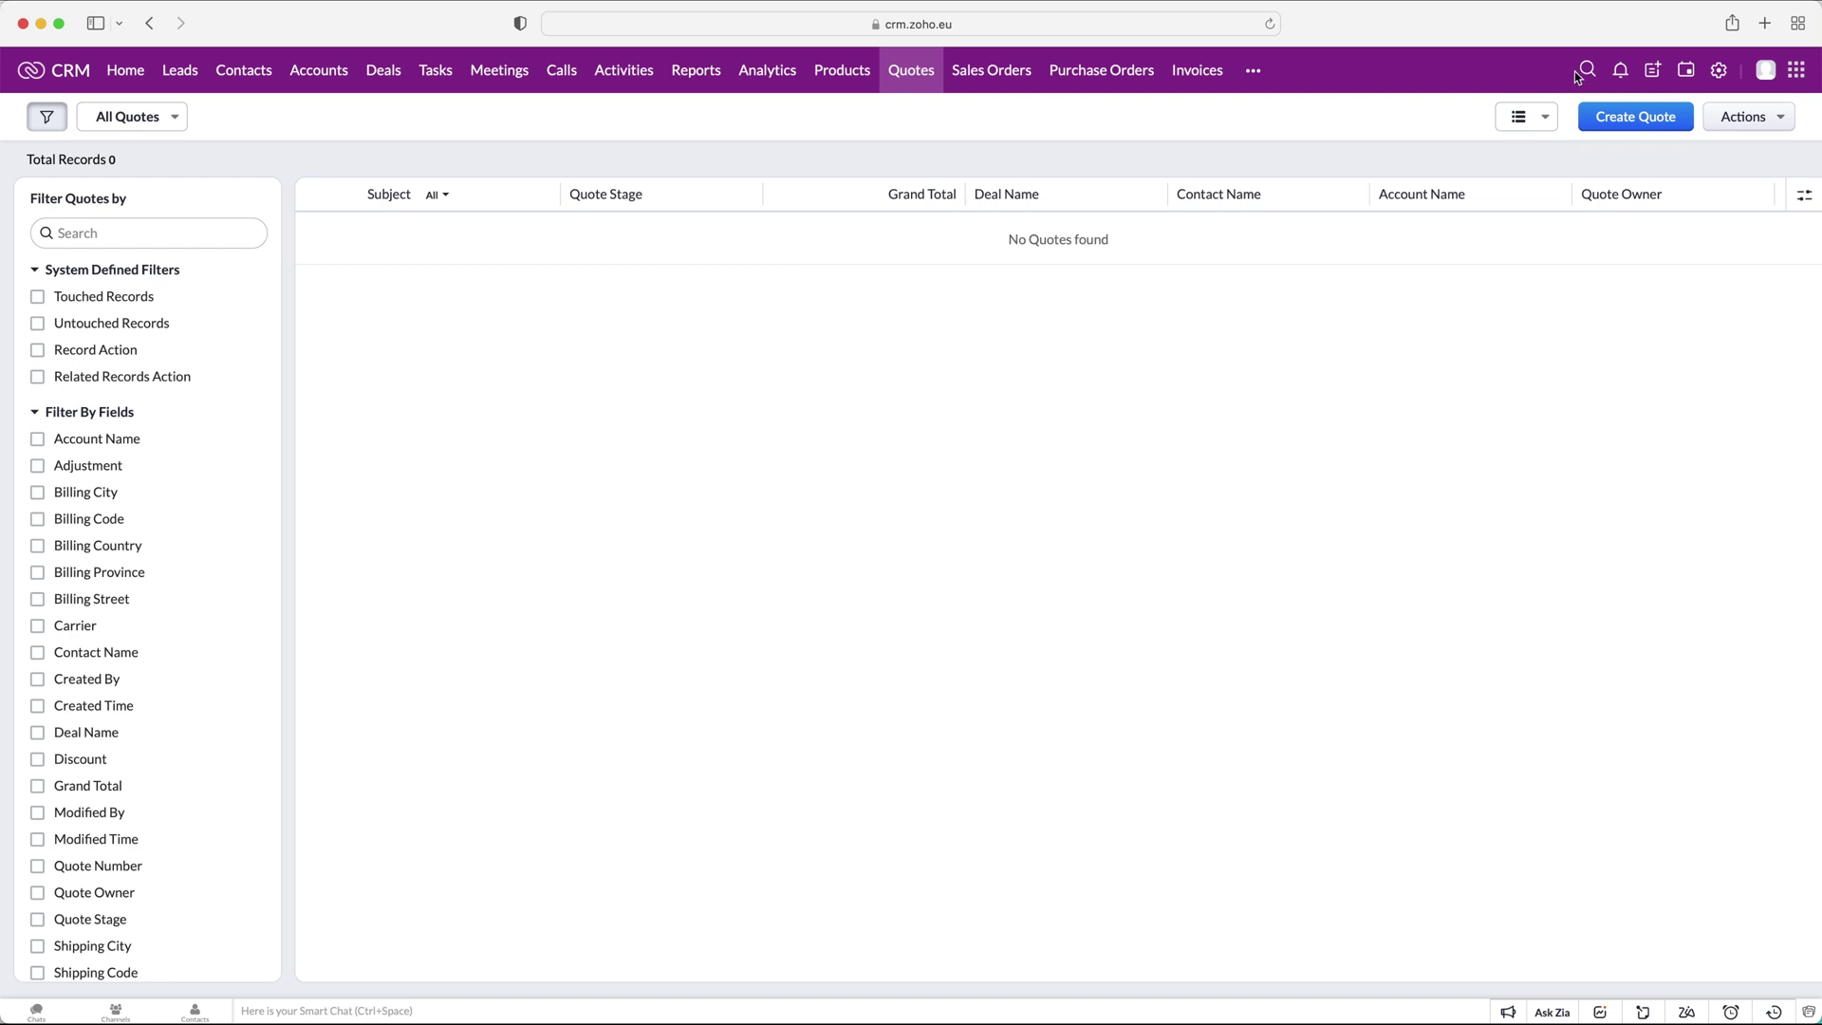
{"action": "left_click", "coordinate": [1629, 113]}
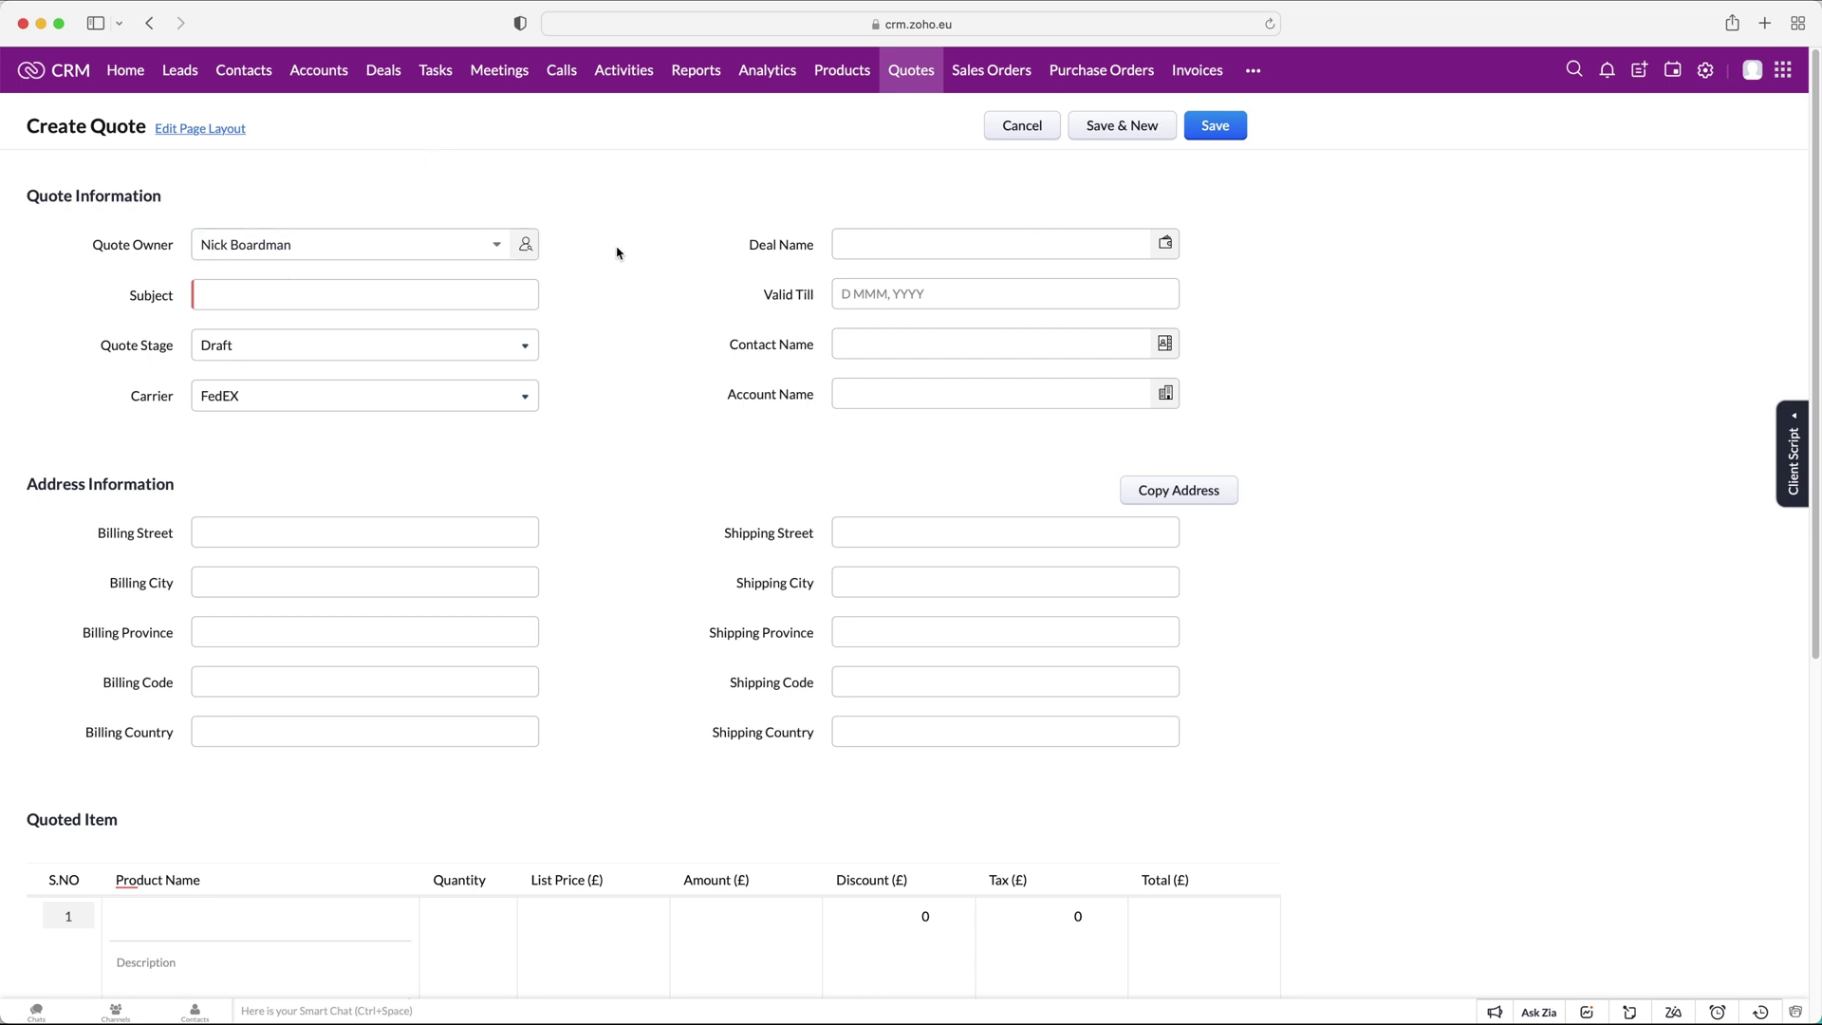
Link the quote to the CRMCrew deal and title it 'CRMCrew Quote - 19/2/22'.
{"action": "left_click", "coordinate": [881, 241]}
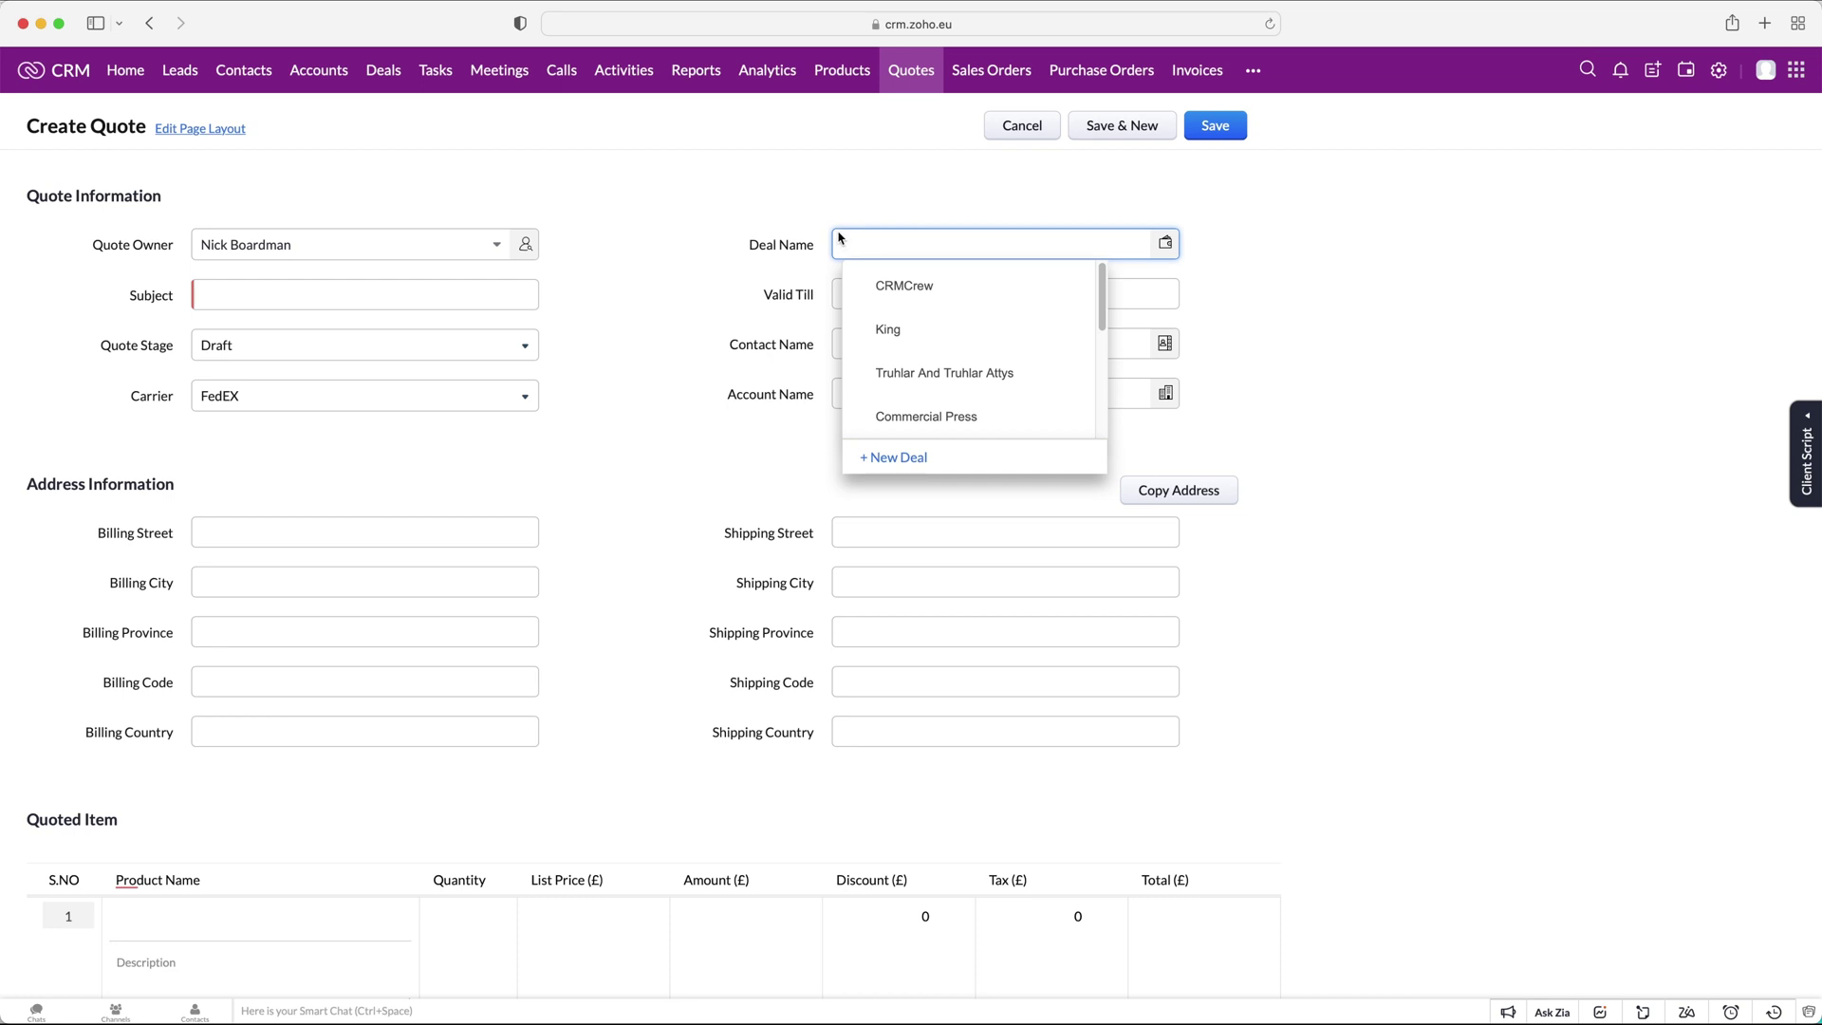
{"action": "left_click", "coordinate": [936, 283]}
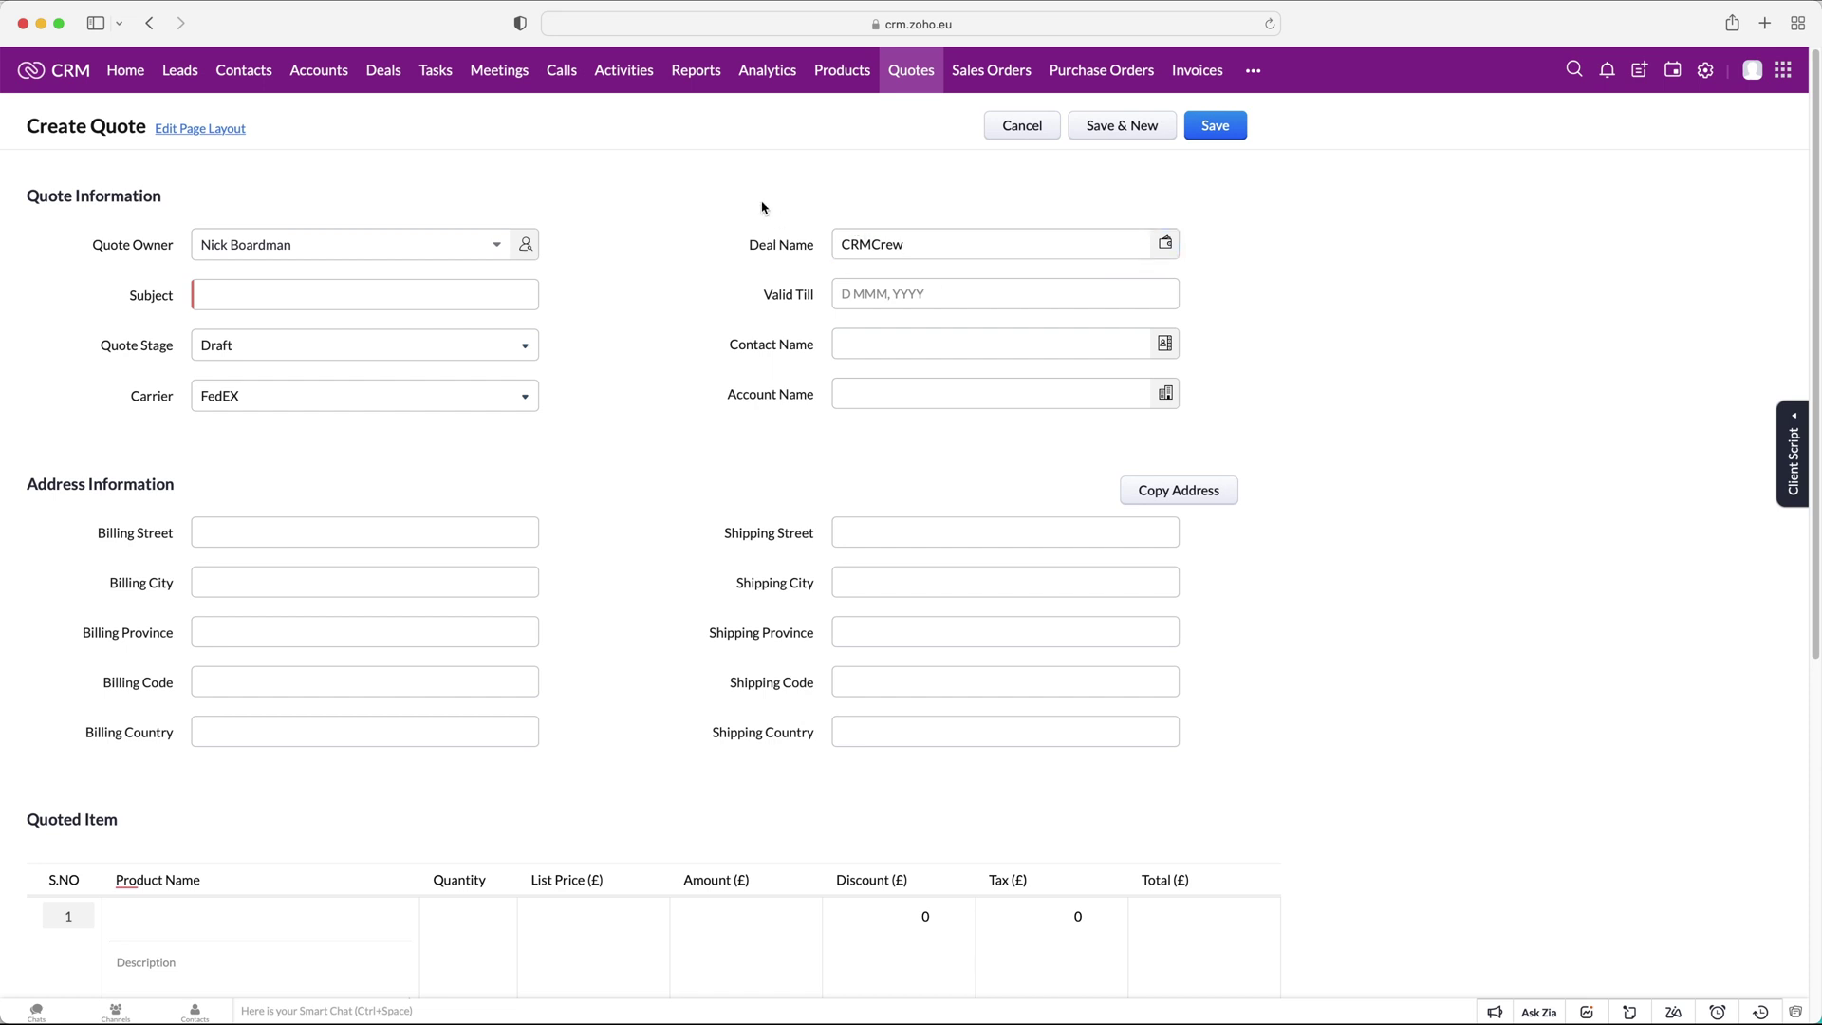
{"action": "left_click", "coordinate": [403, 288]}
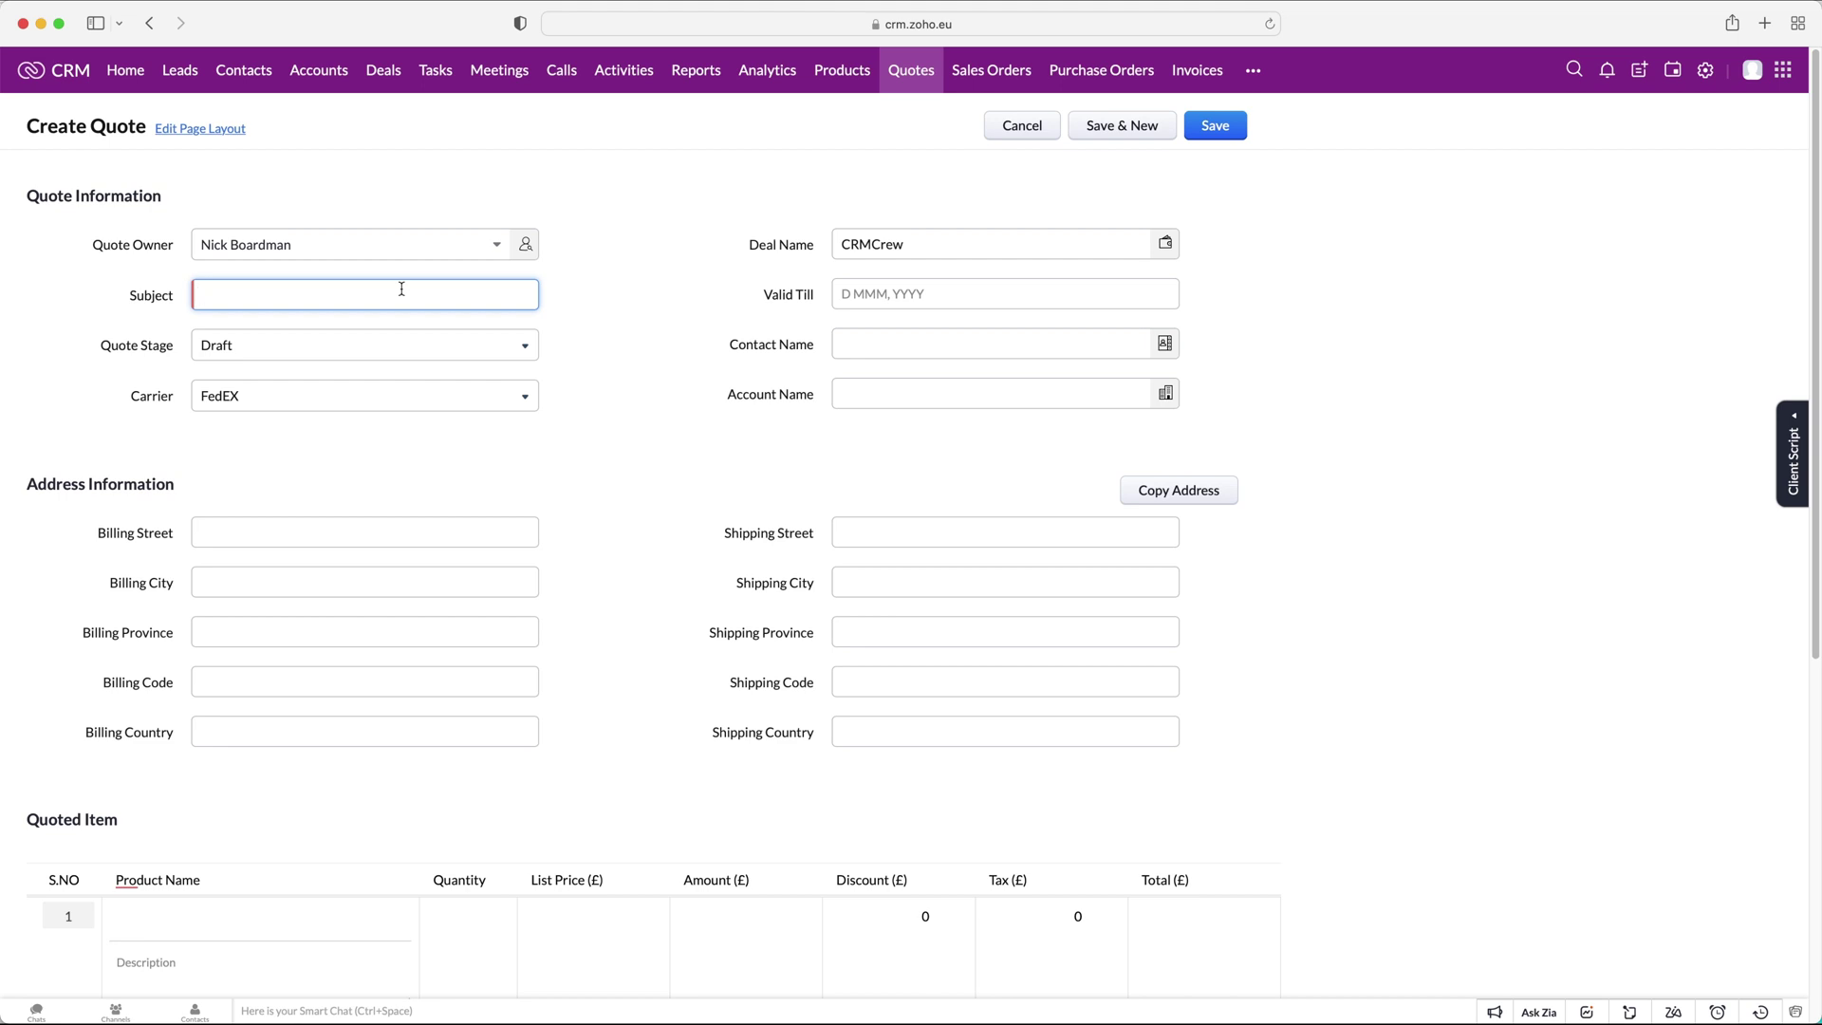
{"action": "type", "text": "CRMC"}
{"action": "key", "text": "BackSpace"}
{"action": "type", "text": "Crew Quote - 19/2/22"}
Set the quote's Valid Till date to 26 Feb, 2022.
{"action": "left_click", "coordinate": [894, 293]}
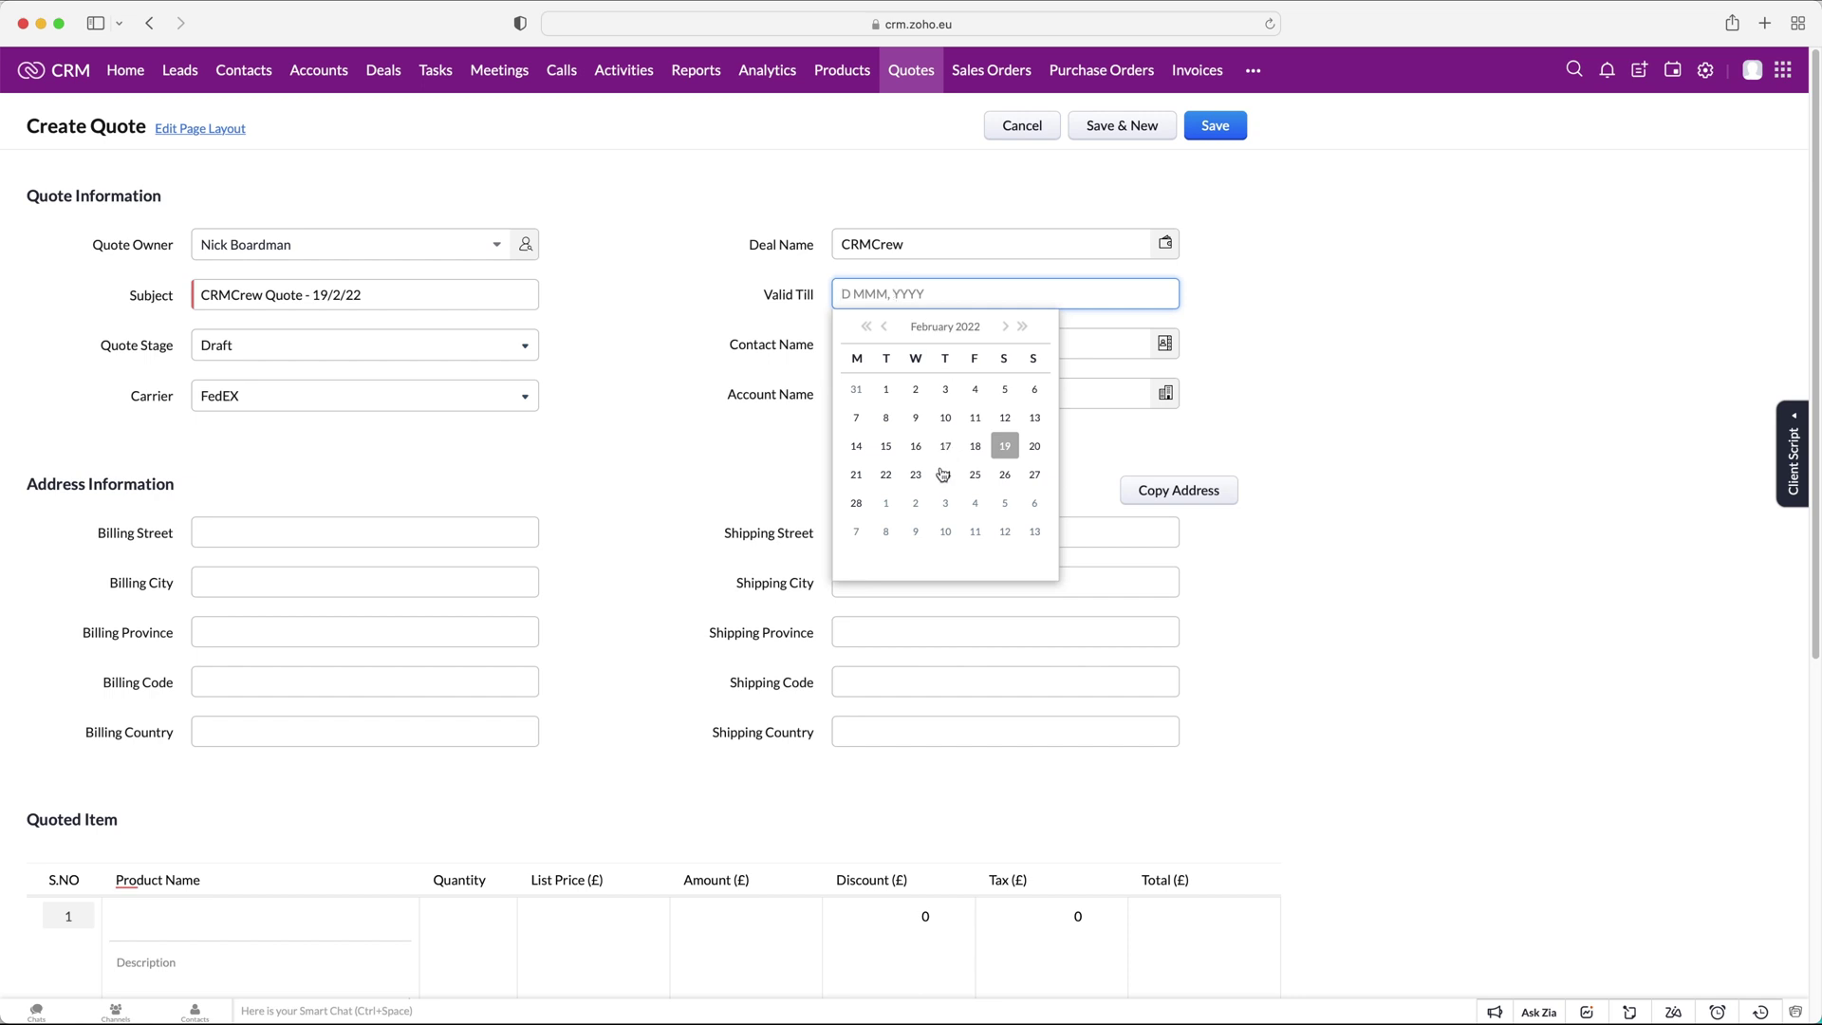
{"action": "left_click", "coordinate": [1012, 480]}
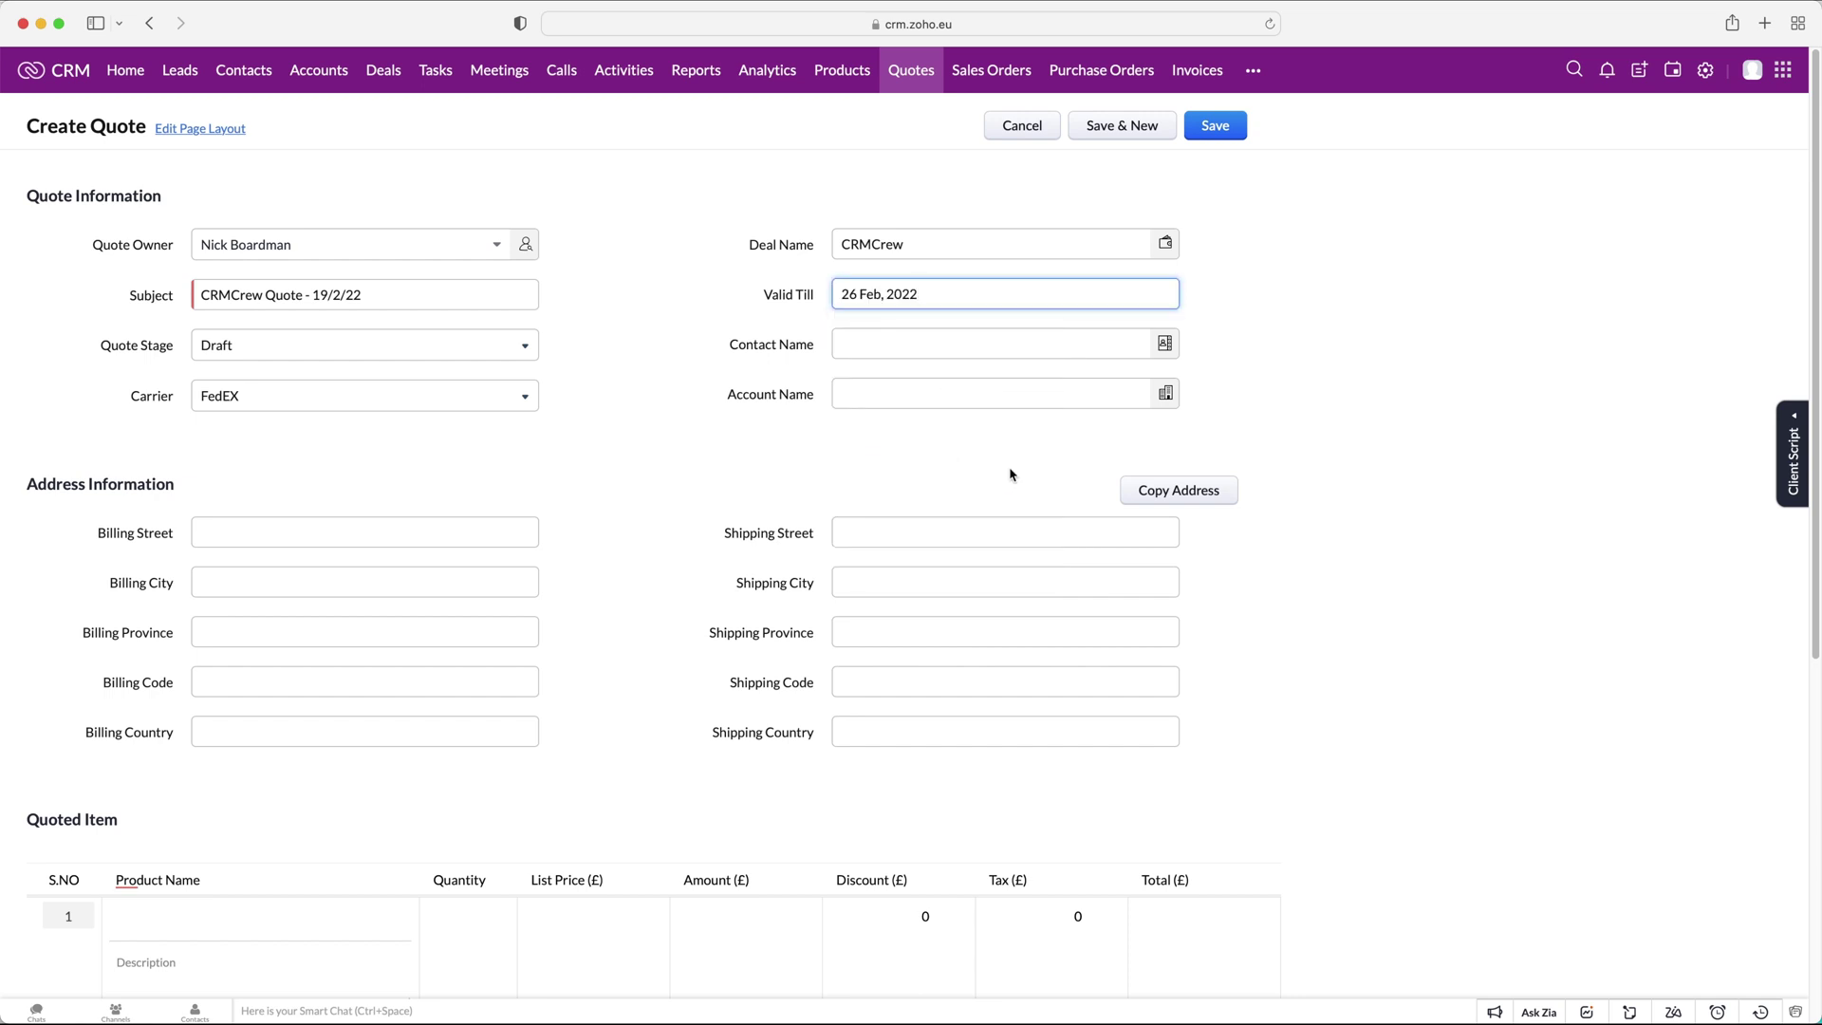
{"action": "left_click", "coordinate": [1321, 340]}
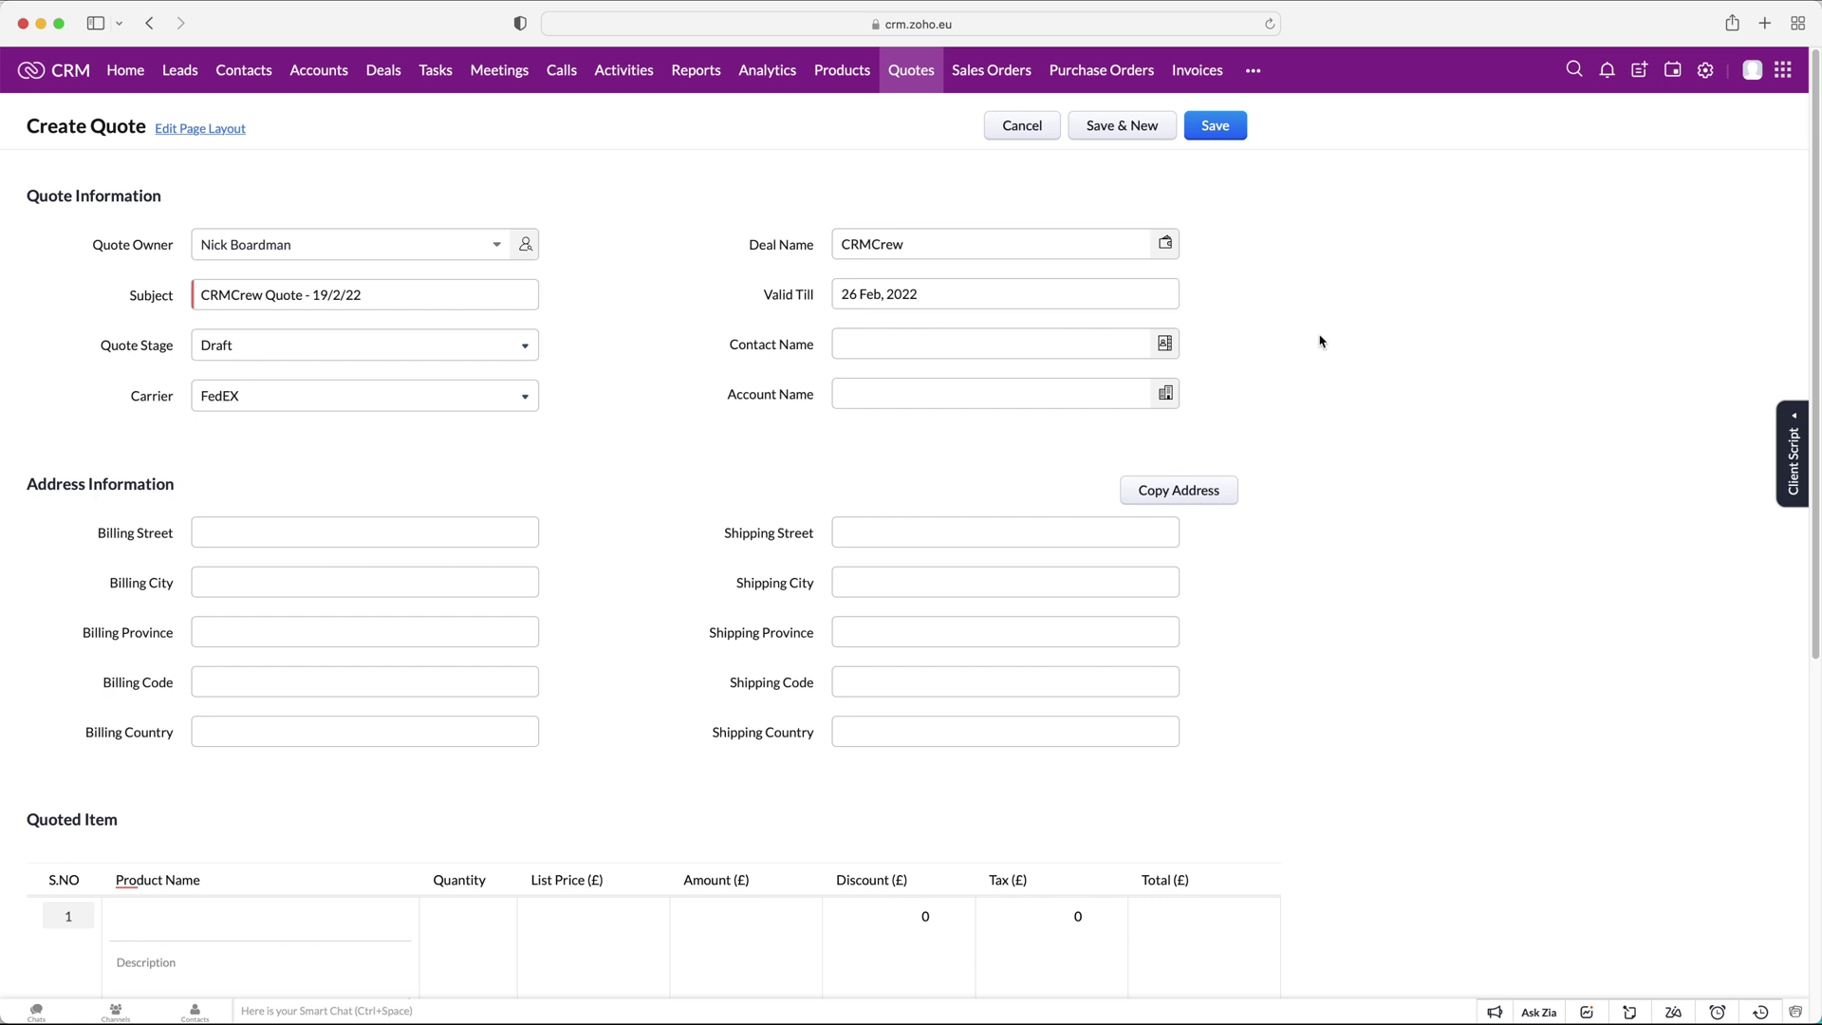
{"action": "left_click", "coordinate": [312, 348]}
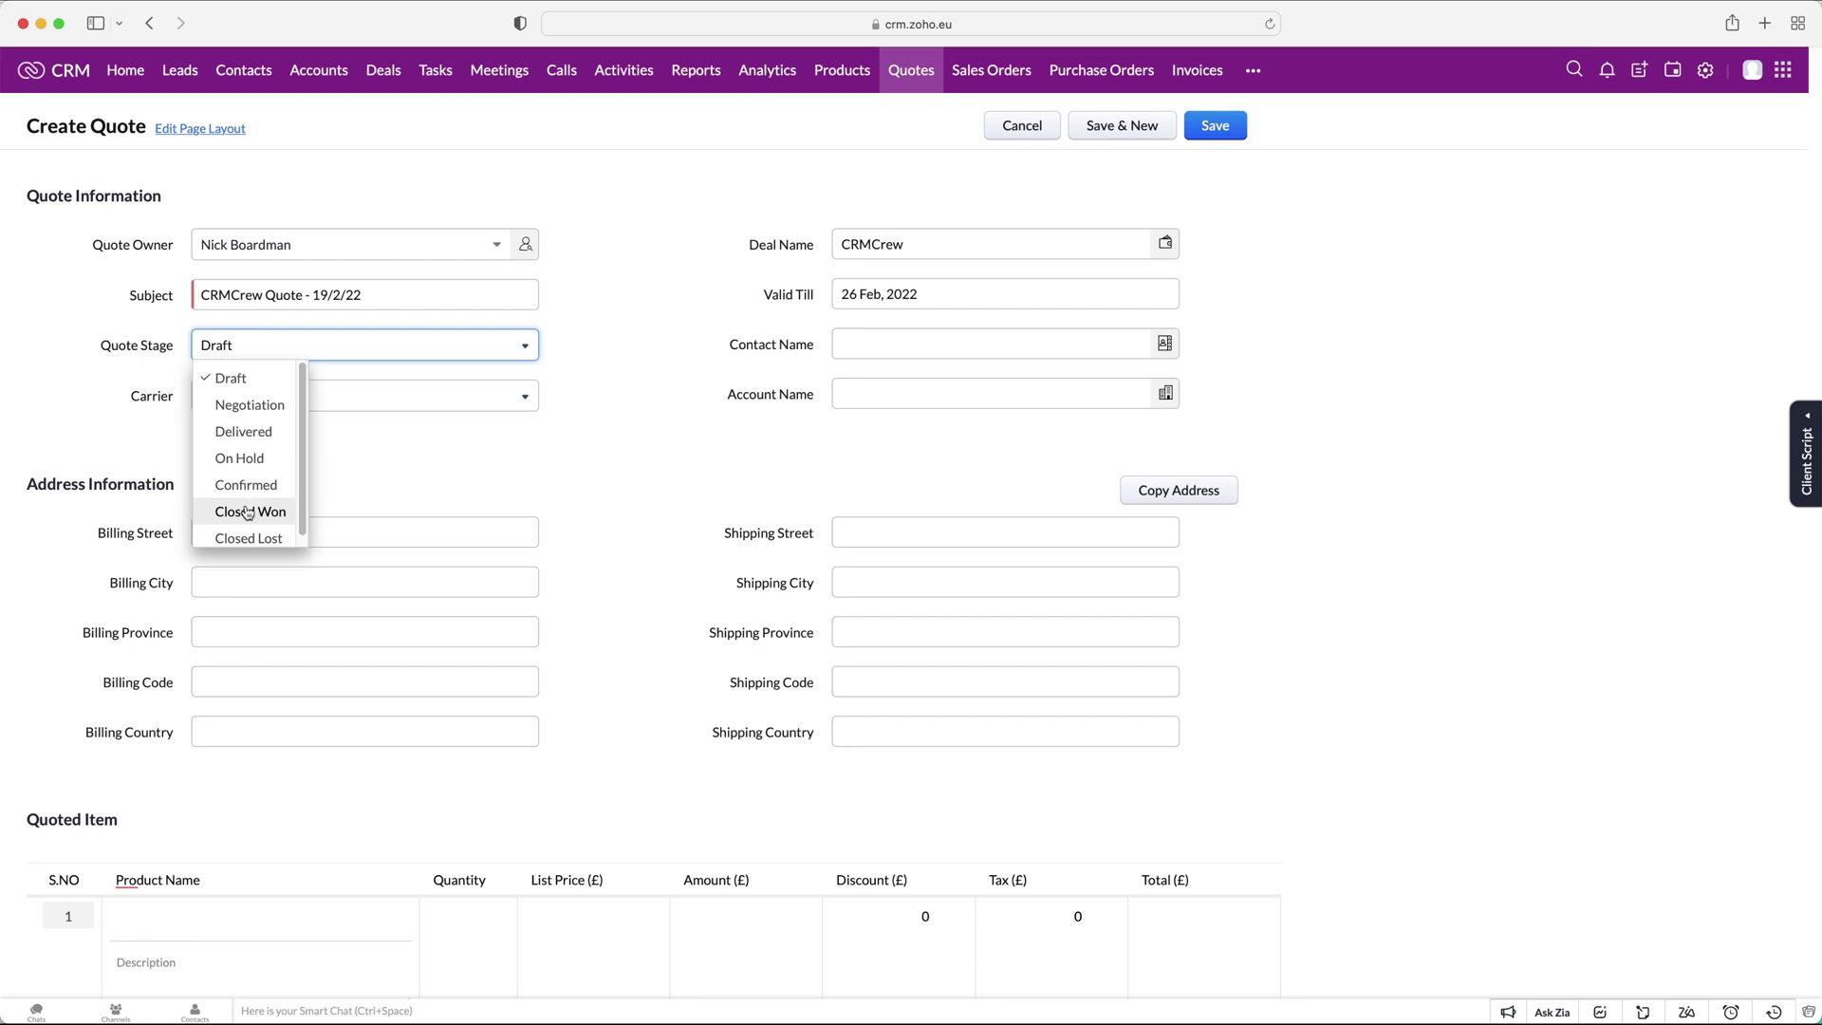
Keep stage Draft and carrier FedEX, and pick the contact with account CRMCrew.
{"action": "left_click", "coordinate": [254, 378]}
{"action": "left_click", "coordinate": [902, 339]}
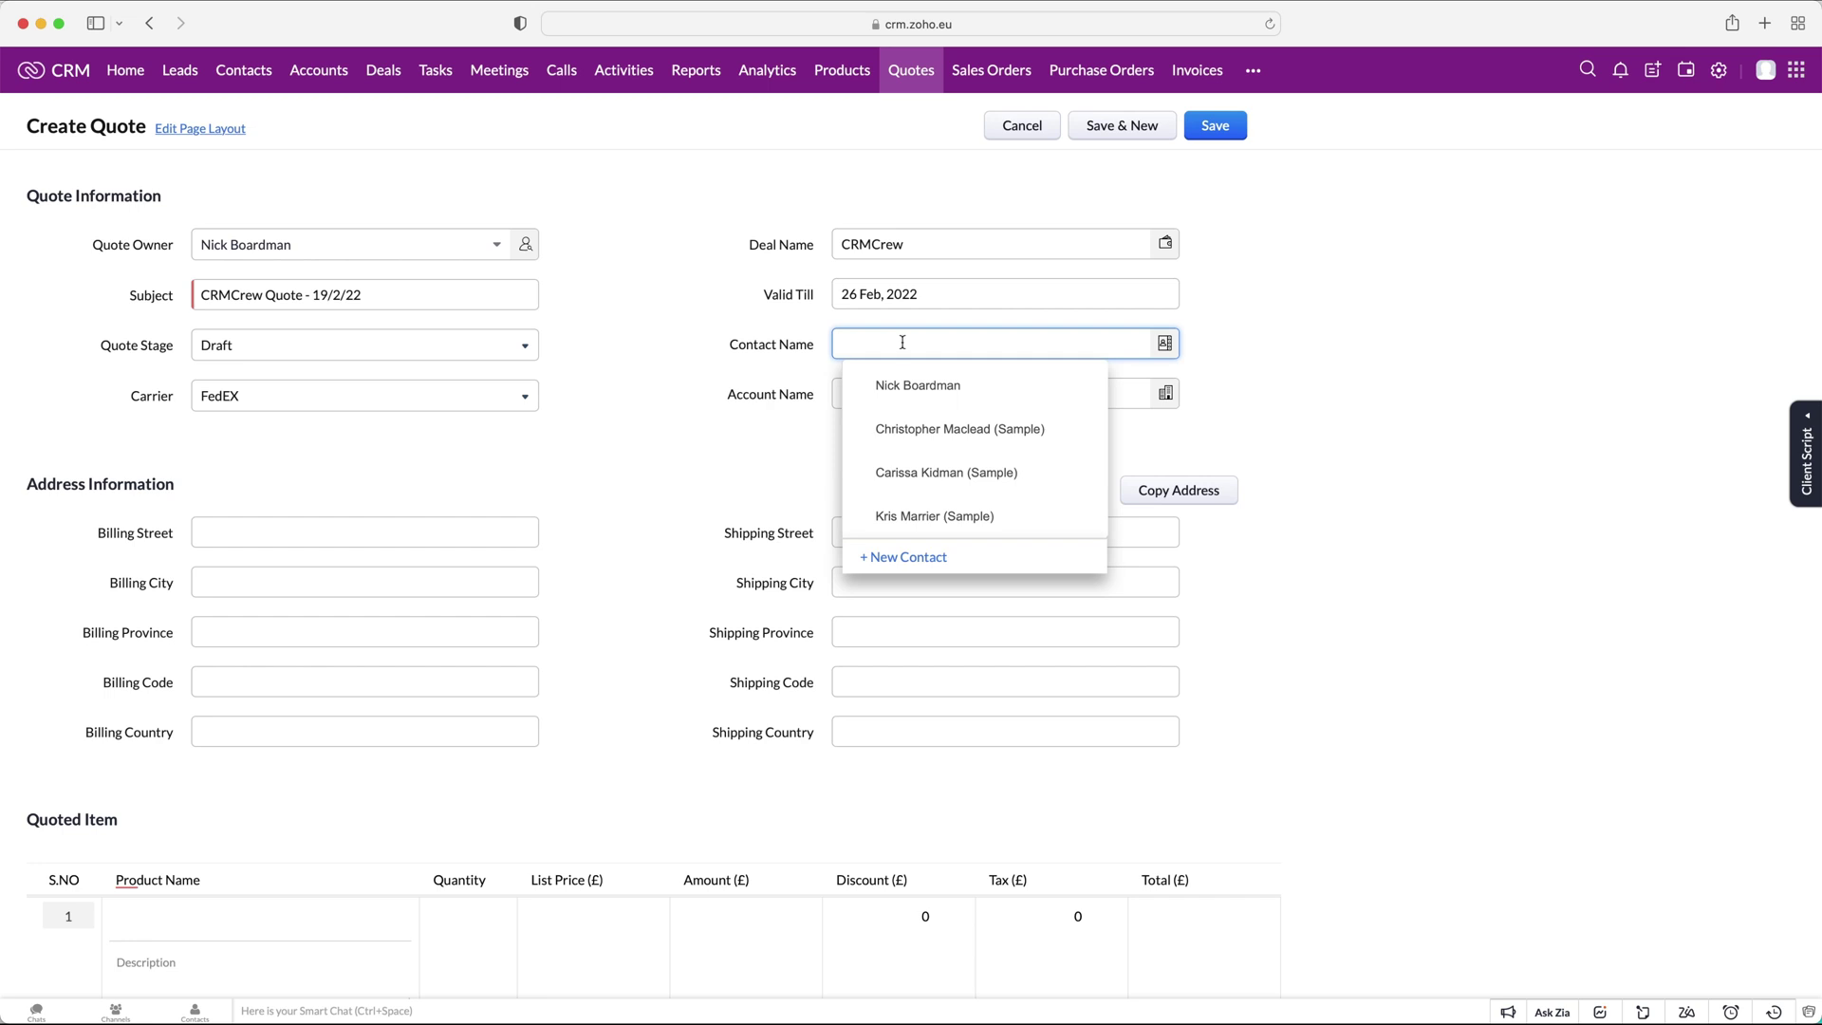
{"action": "left_click", "coordinate": [925, 385]}
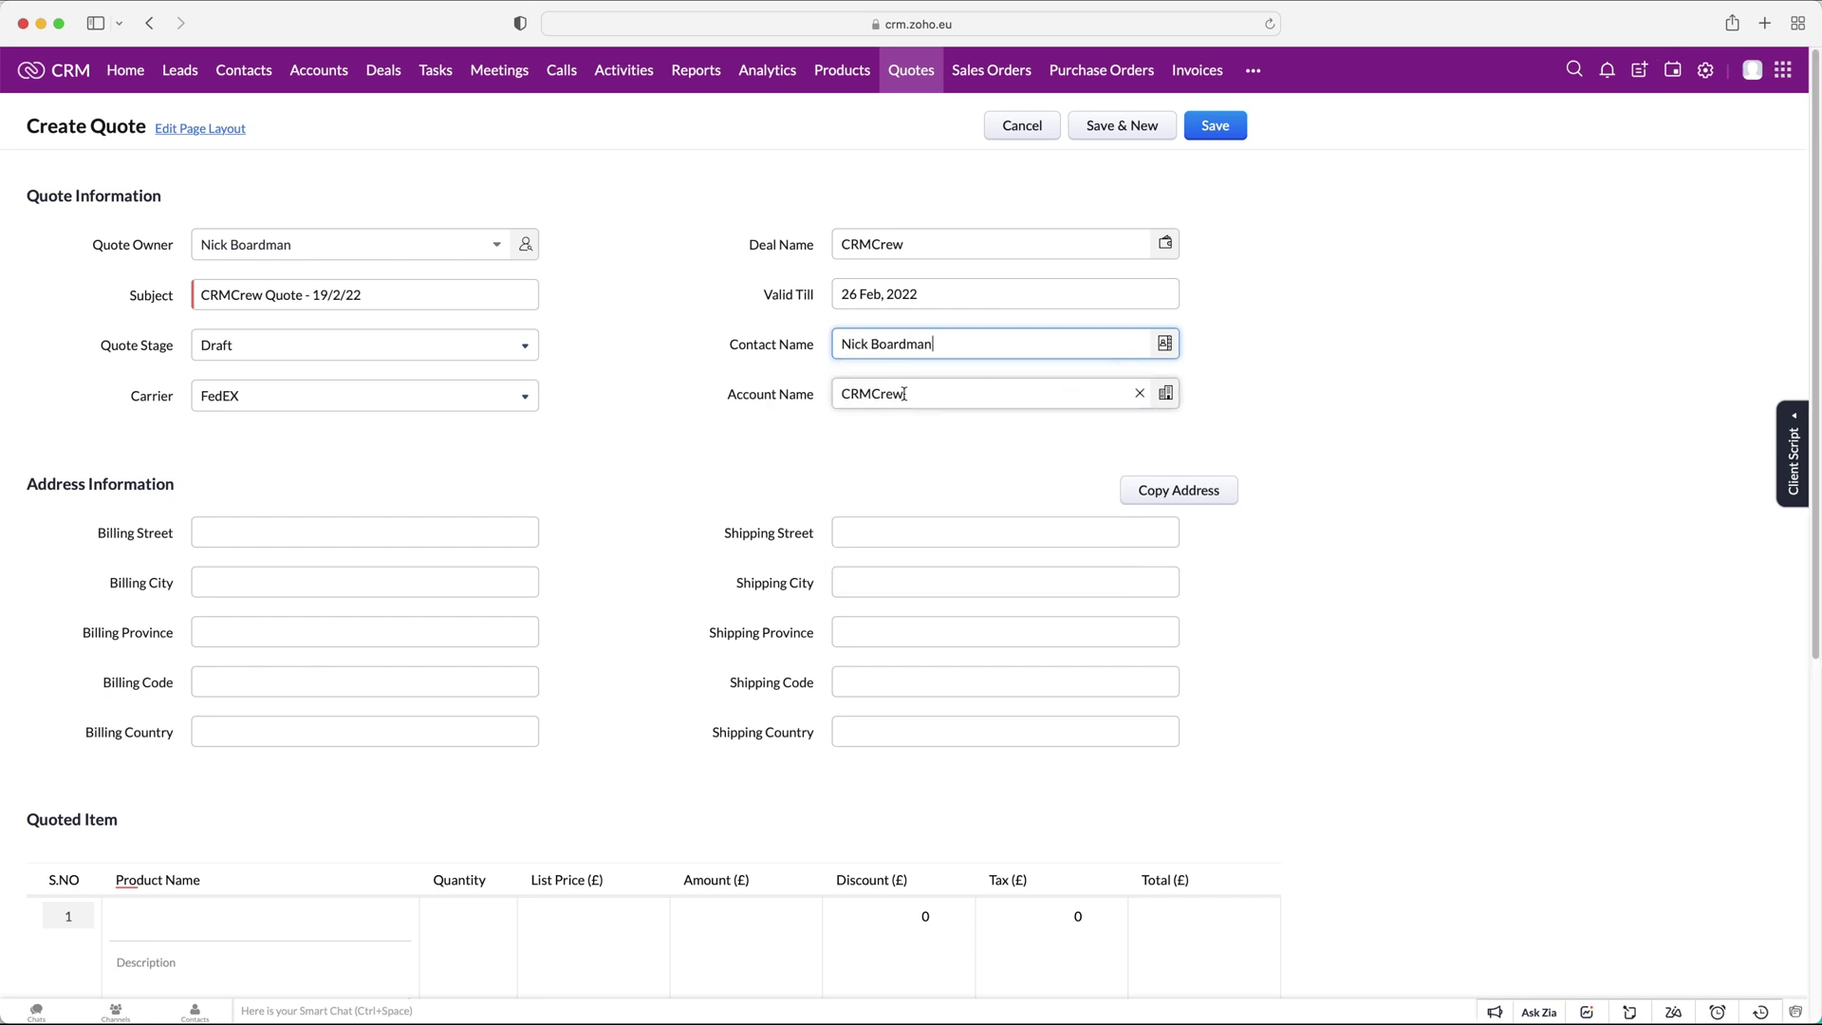
{"action": "left_click", "coordinate": [371, 407]}
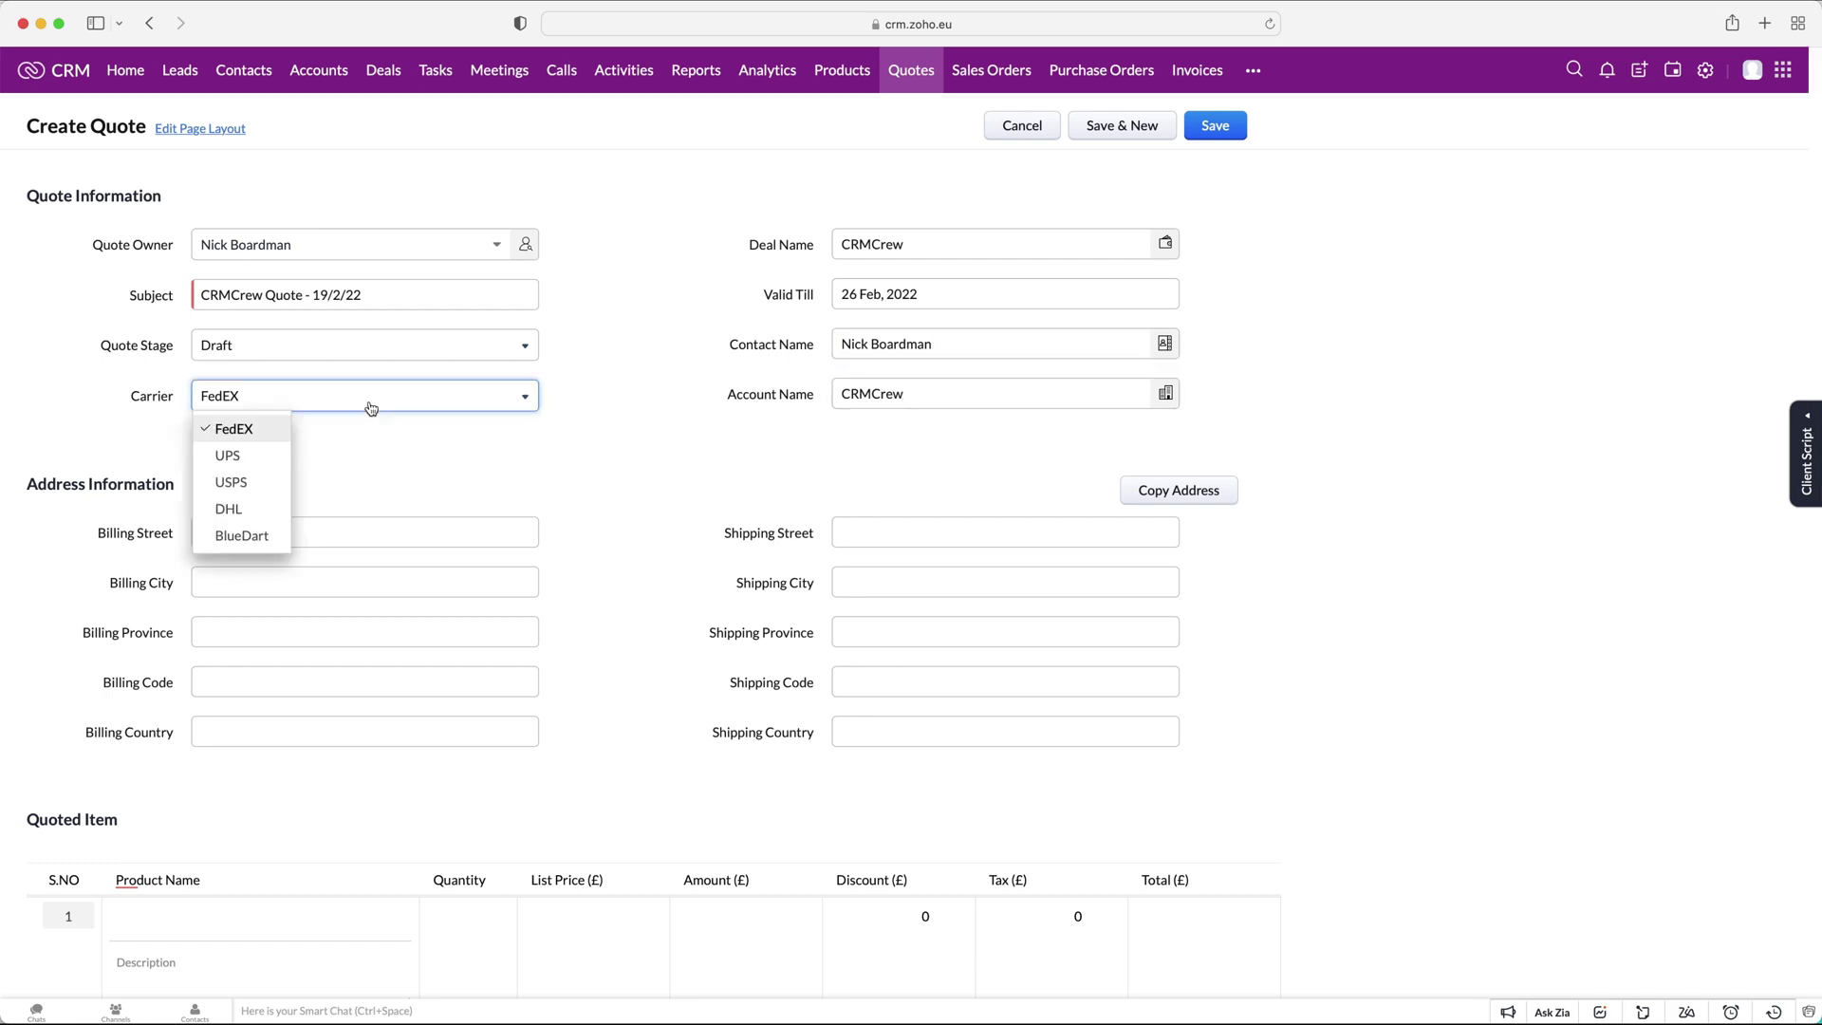
{"action": "left_click", "coordinate": [158, 423]}
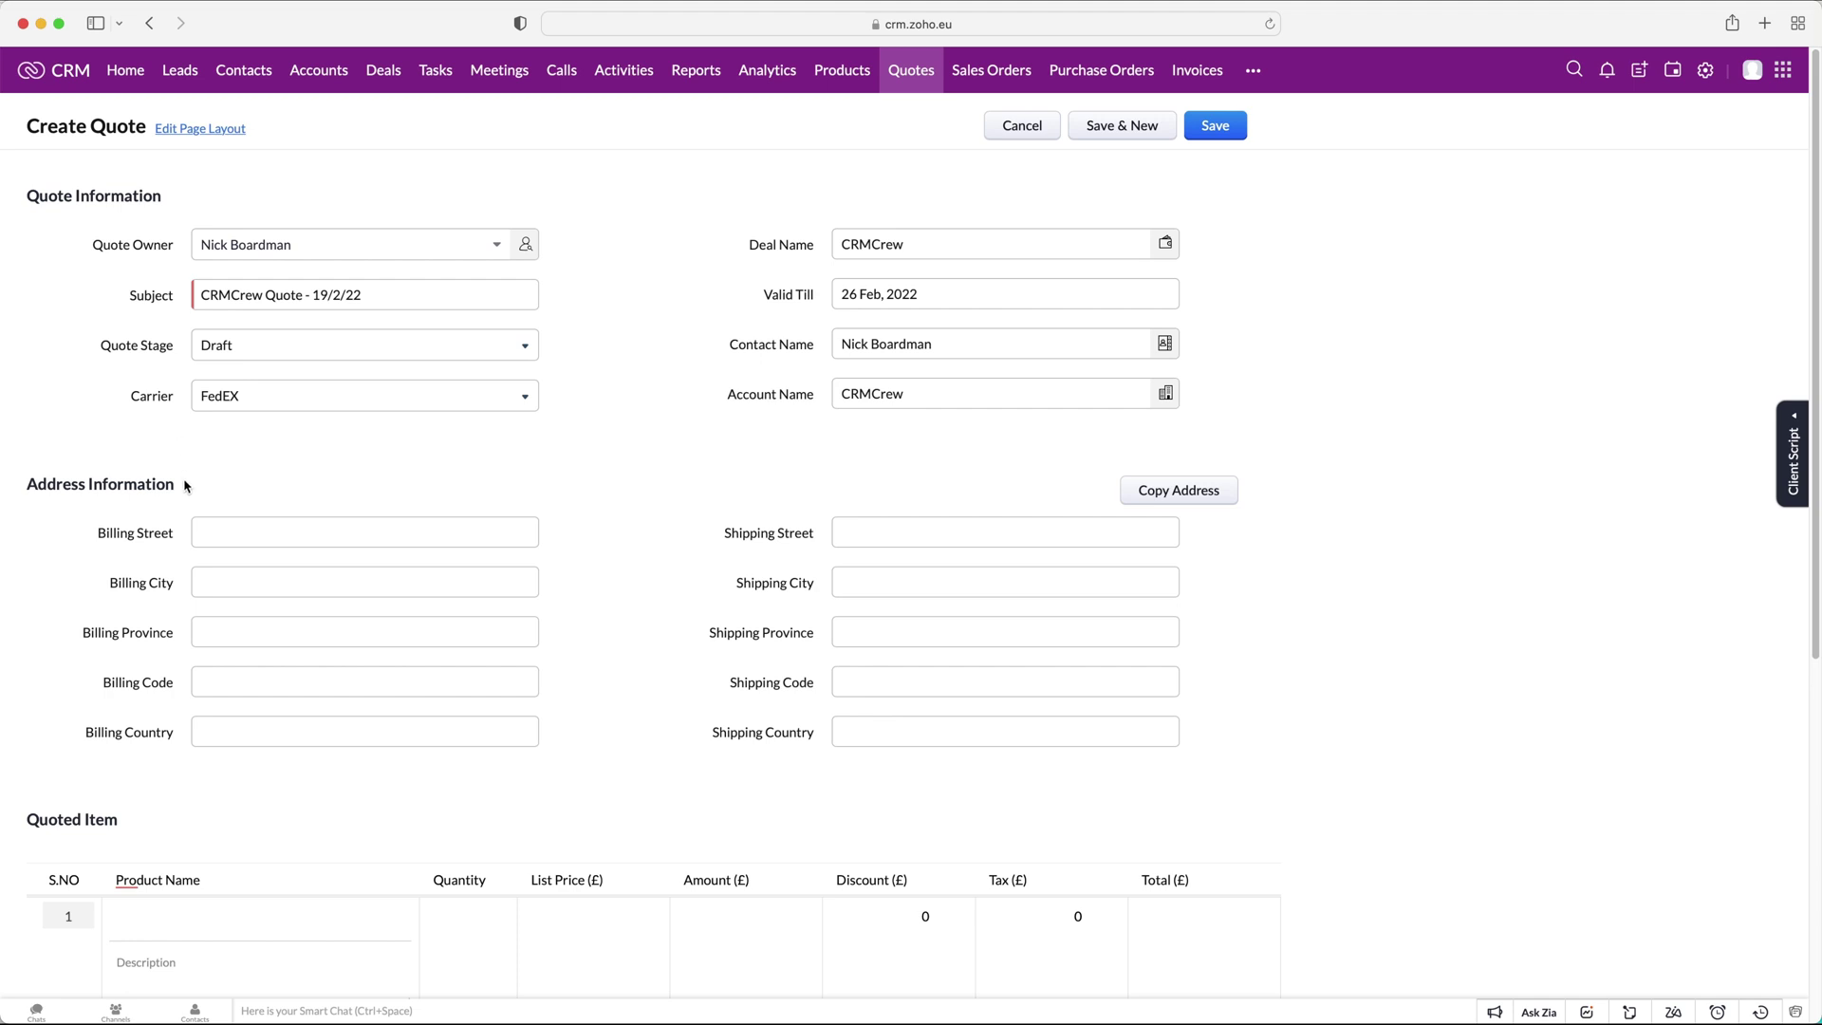
{"action": "left_click", "coordinate": [225, 531]}
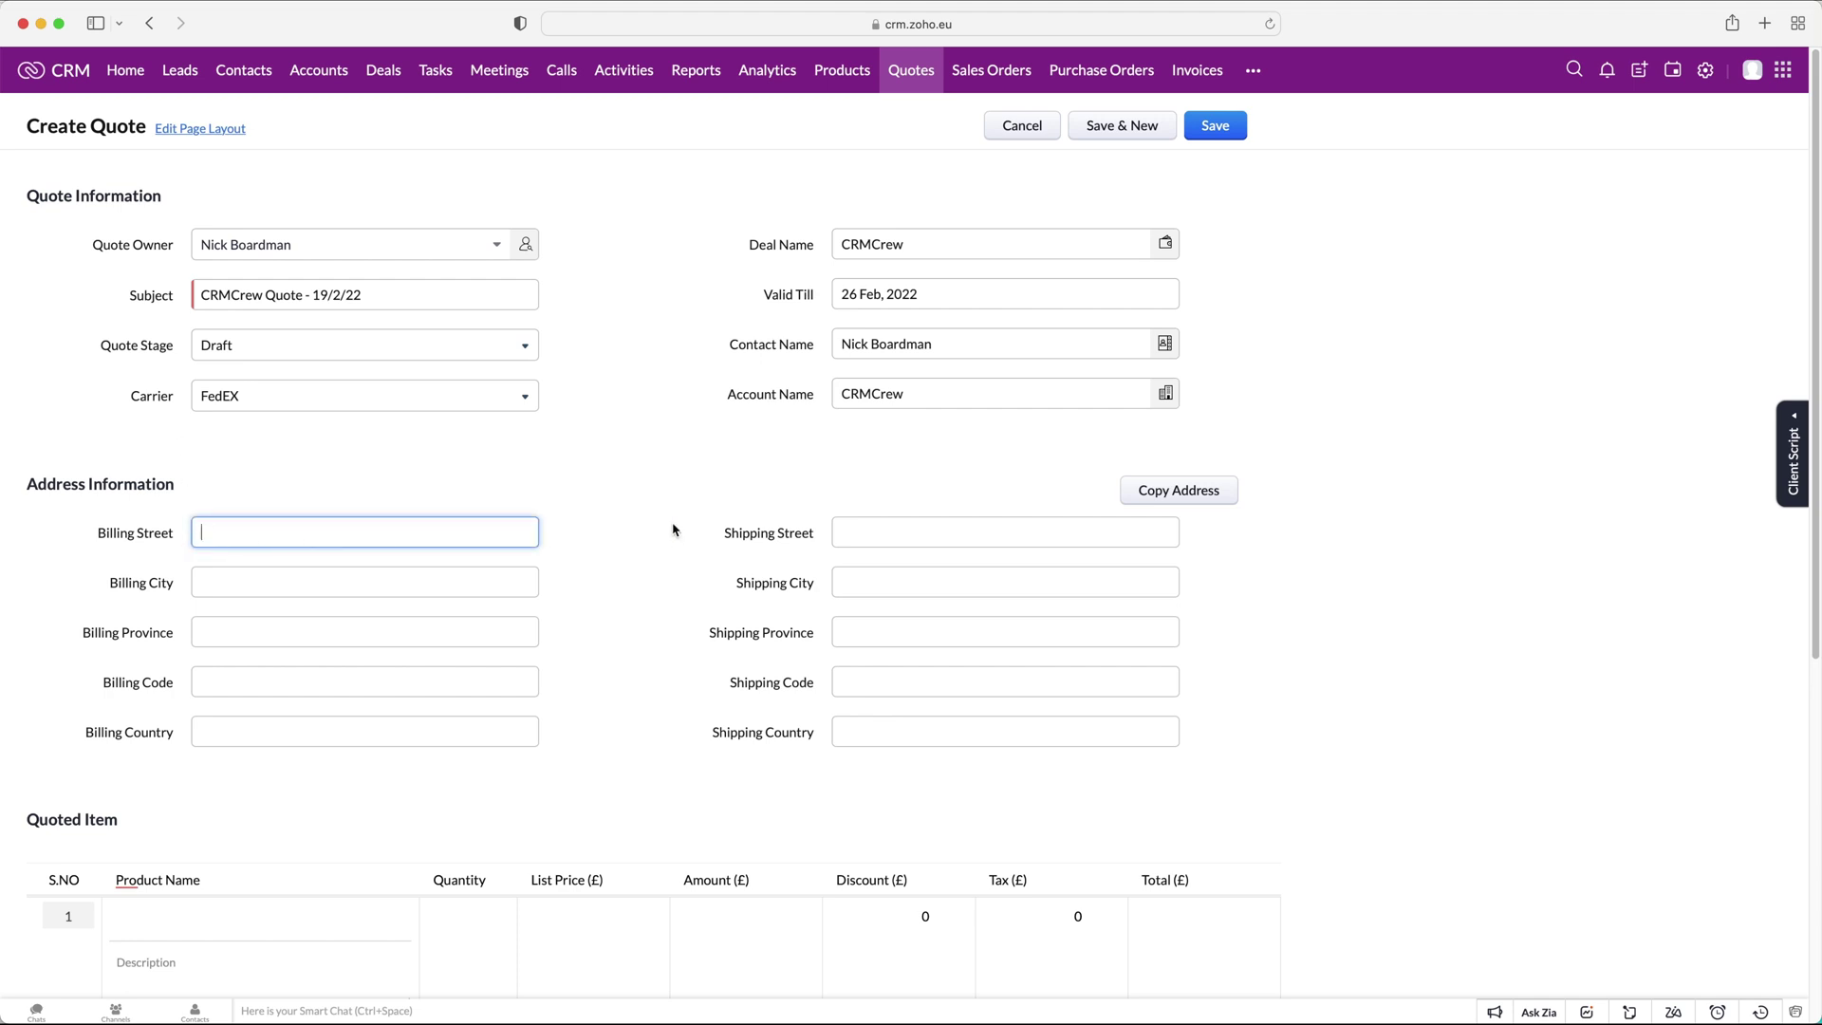
{"action": "left_click", "coordinate": [964, 529]}
{"action": "left_click", "coordinate": [1005, 631]}
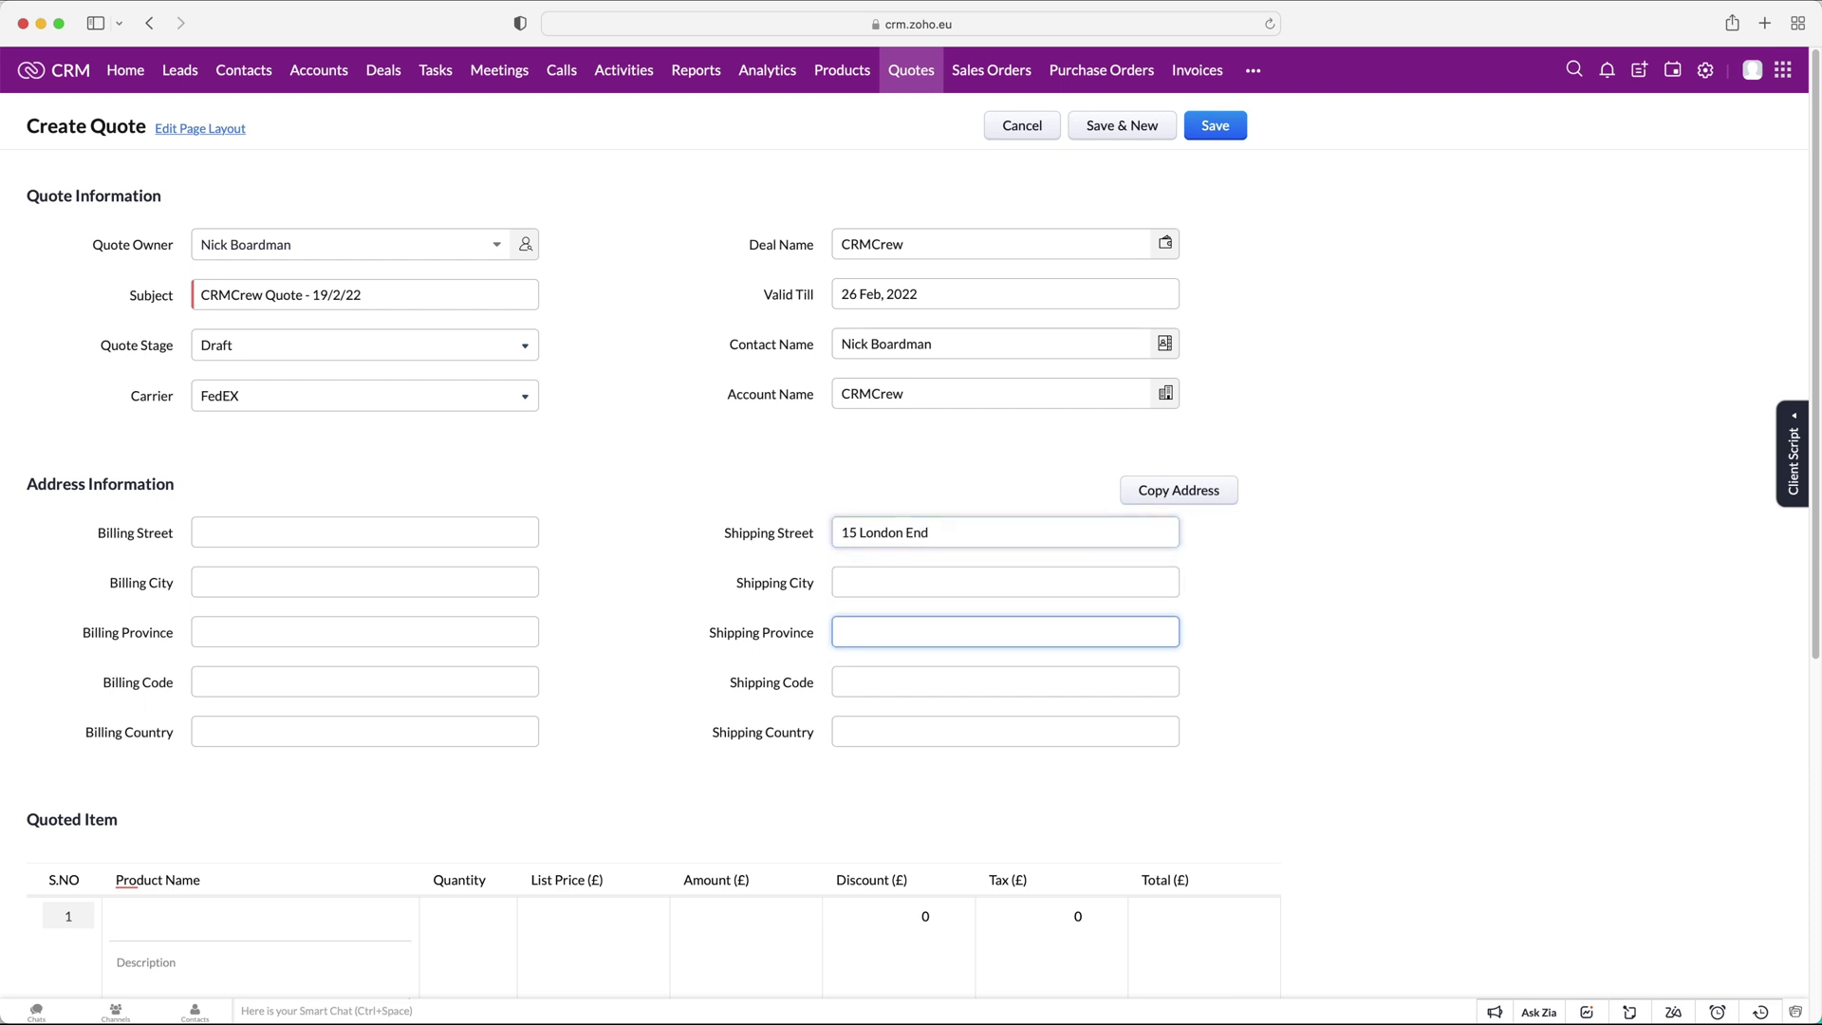
{"action": "left_click", "coordinate": [1273, 564]}
{"action": "left_click", "coordinate": [1226, 505]}
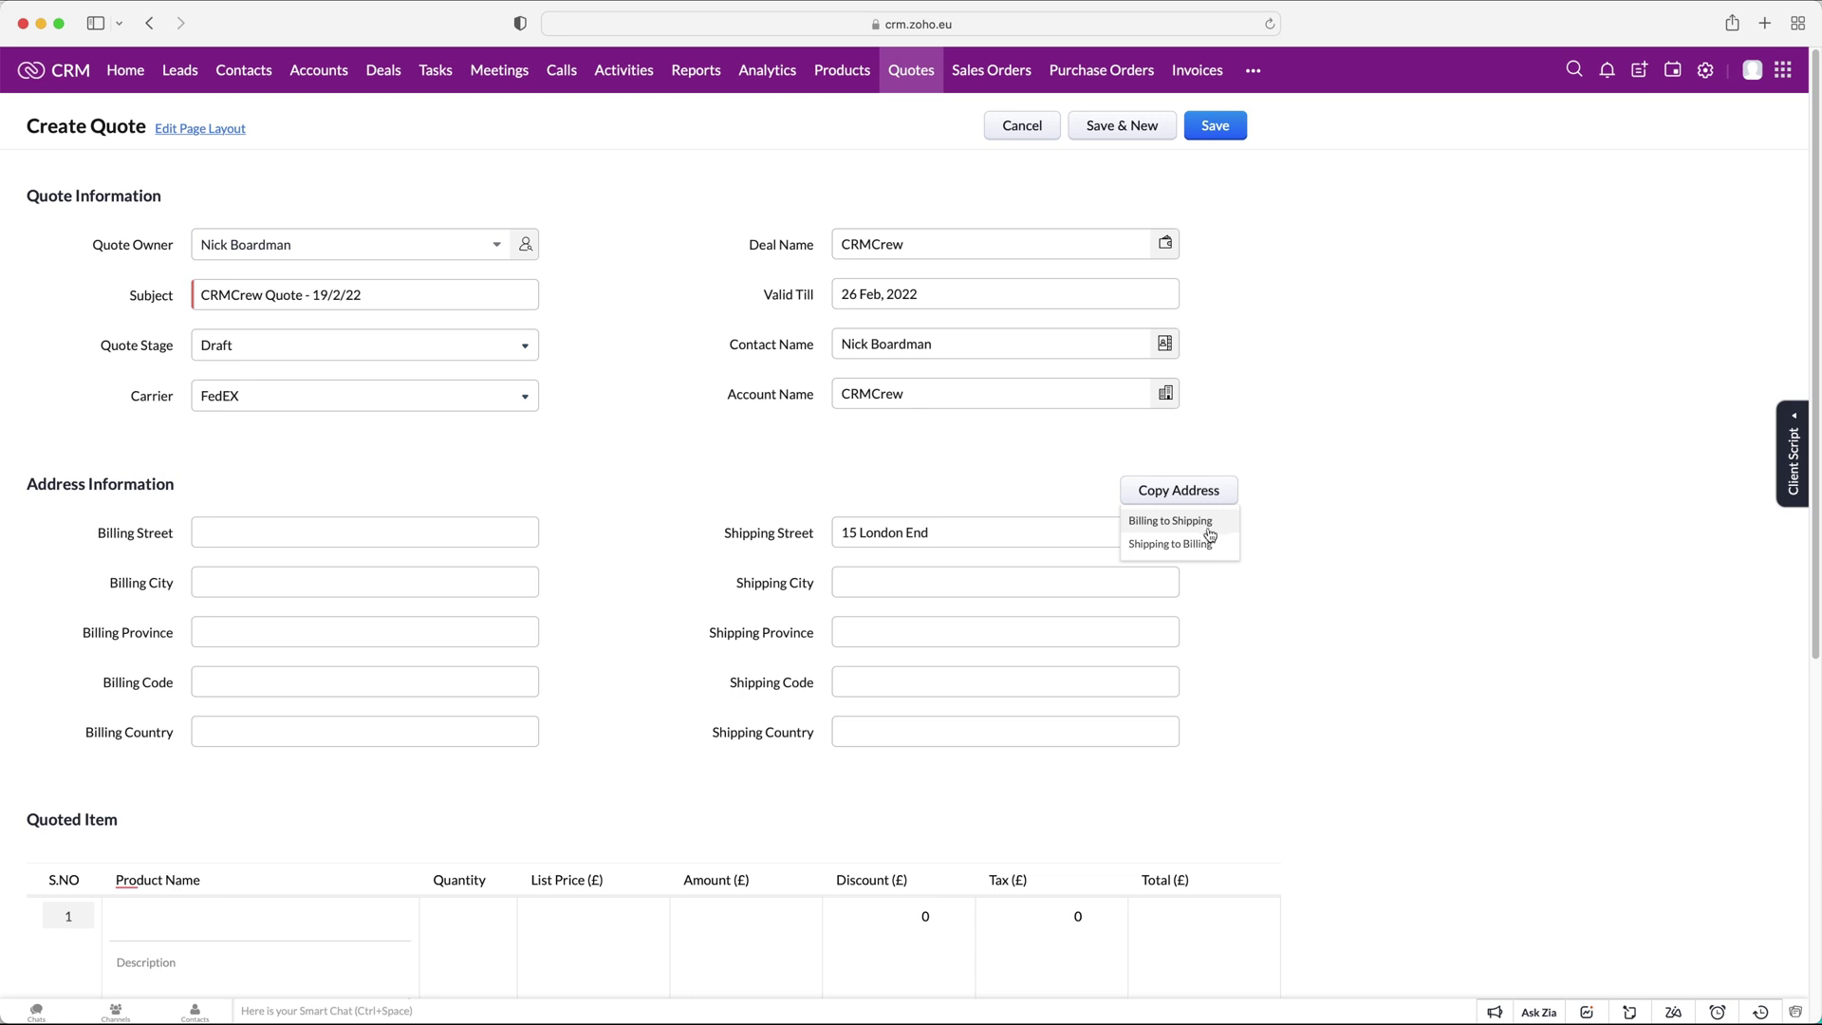
{"action": "left_click", "coordinate": [1210, 544]}
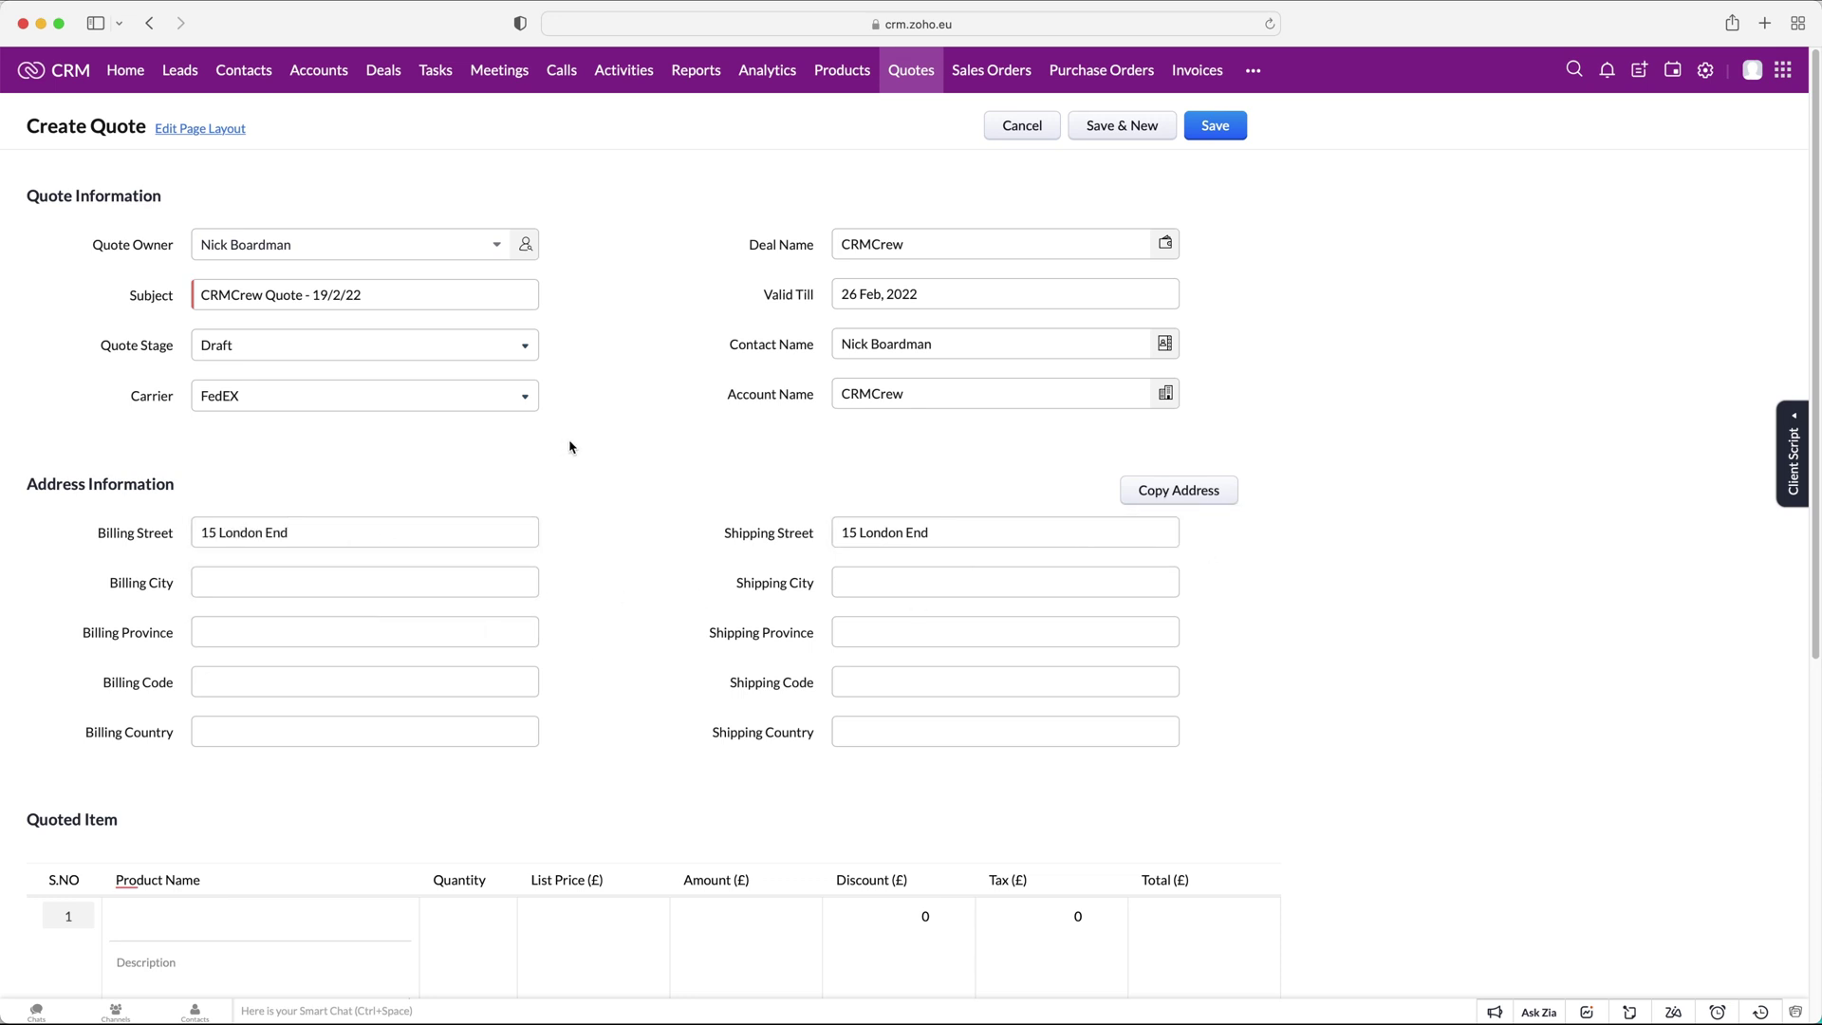
{"action": "scroll", "coordinate": [569, 448], "scroll_direction": "down", "scroll_amount": 3}
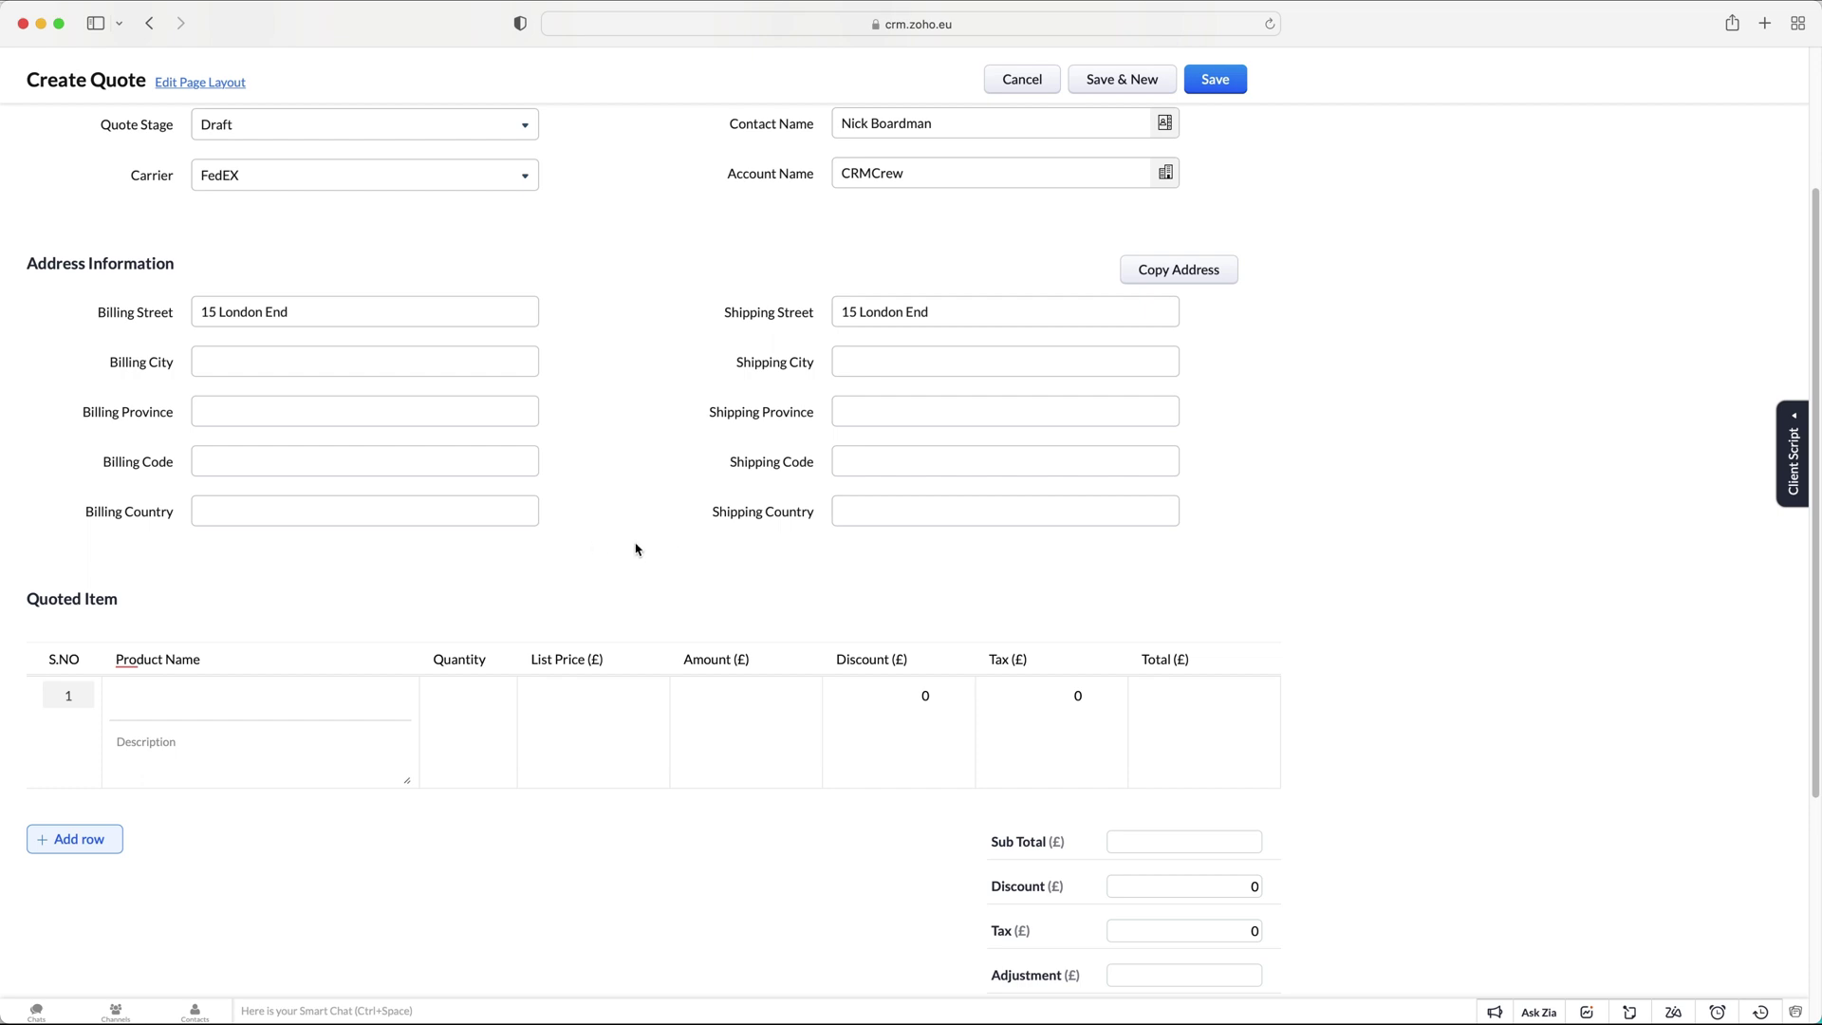
Add Test Product (123456) as the first quoted item.
{"action": "scroll", "coordinate": [636, 549], "scroll_direction": "down", "scroll_amount": 5}
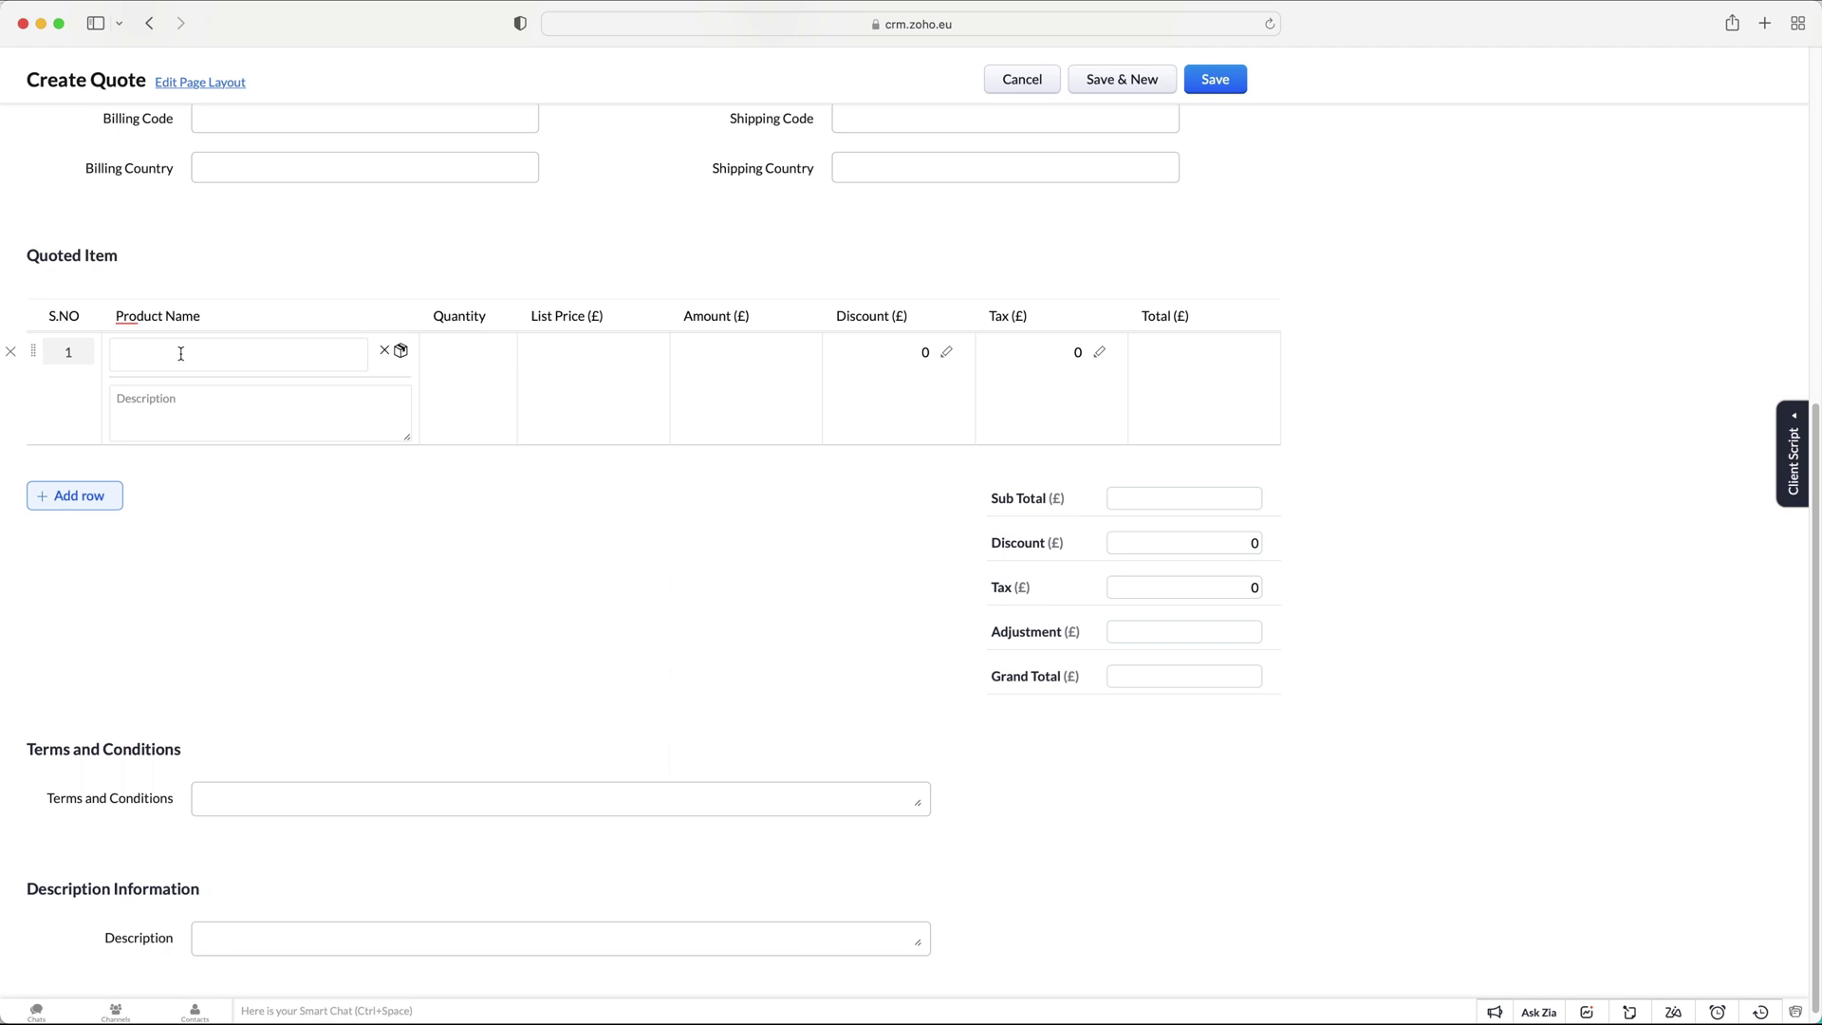
{"action": "left_click", "coordinate": [180, 353]}
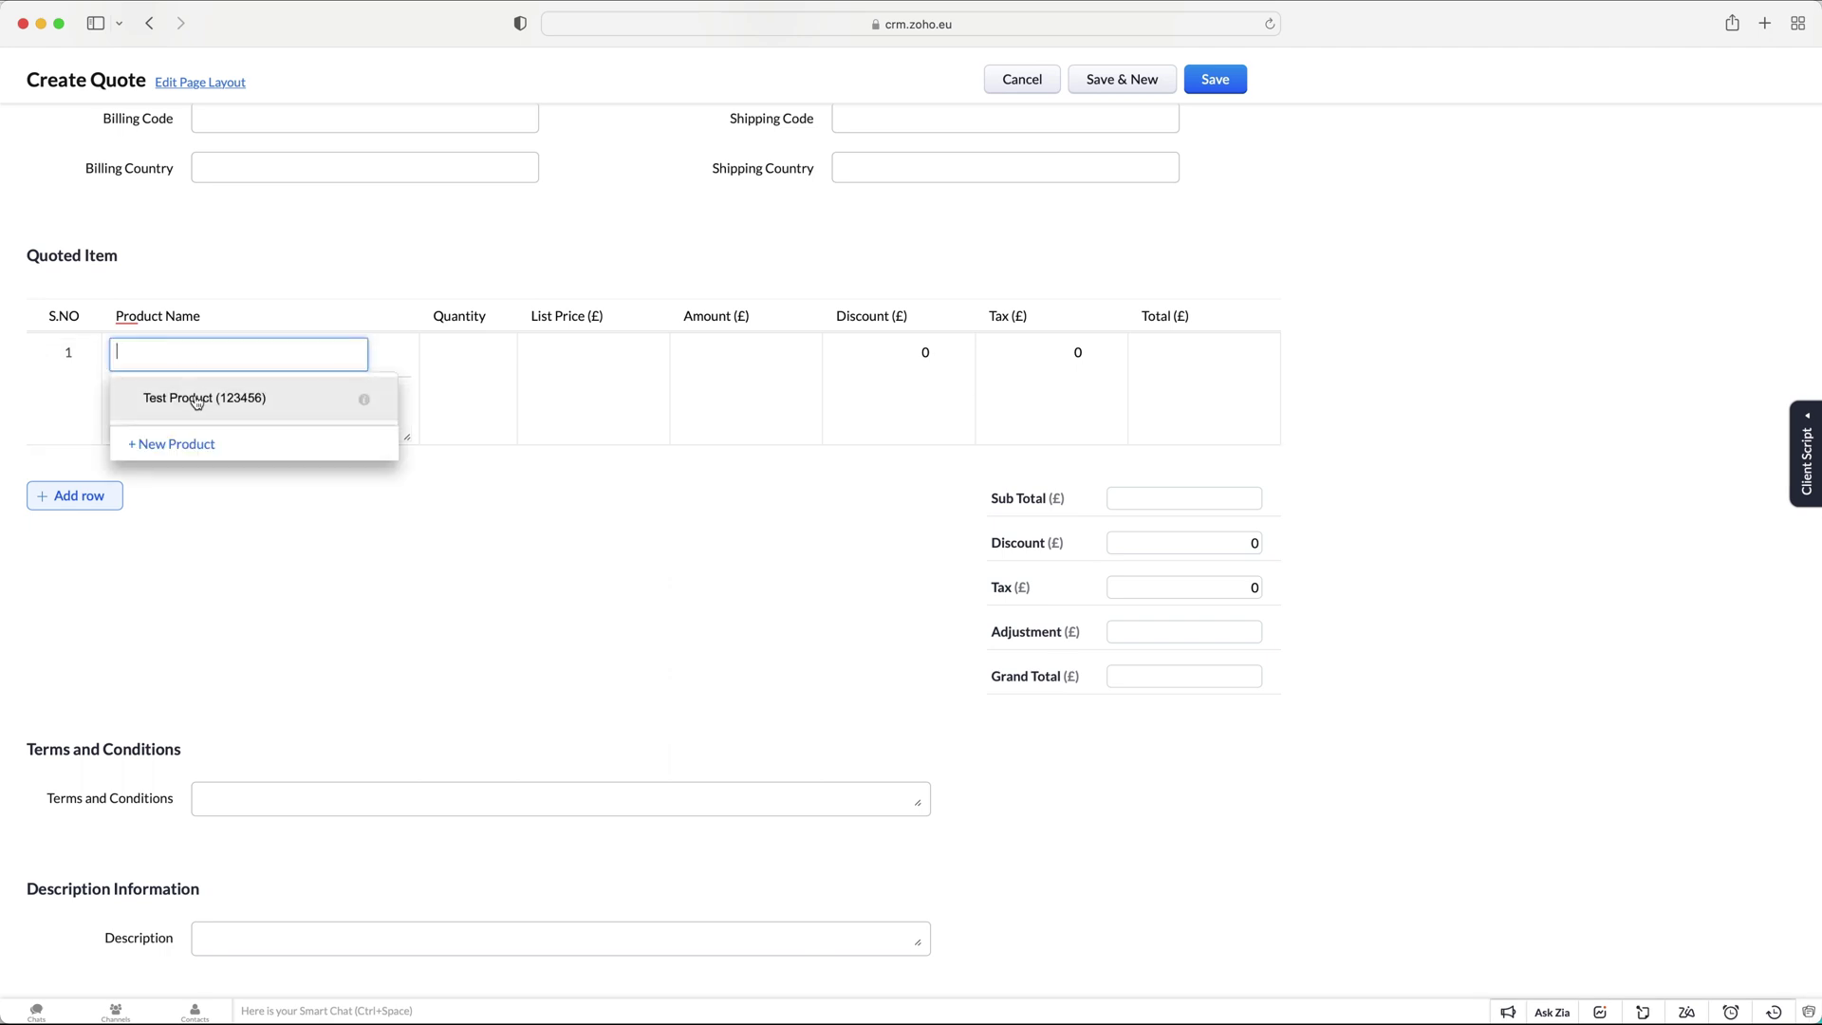
{"action": "left_click", "coordinate": [195, 394]}
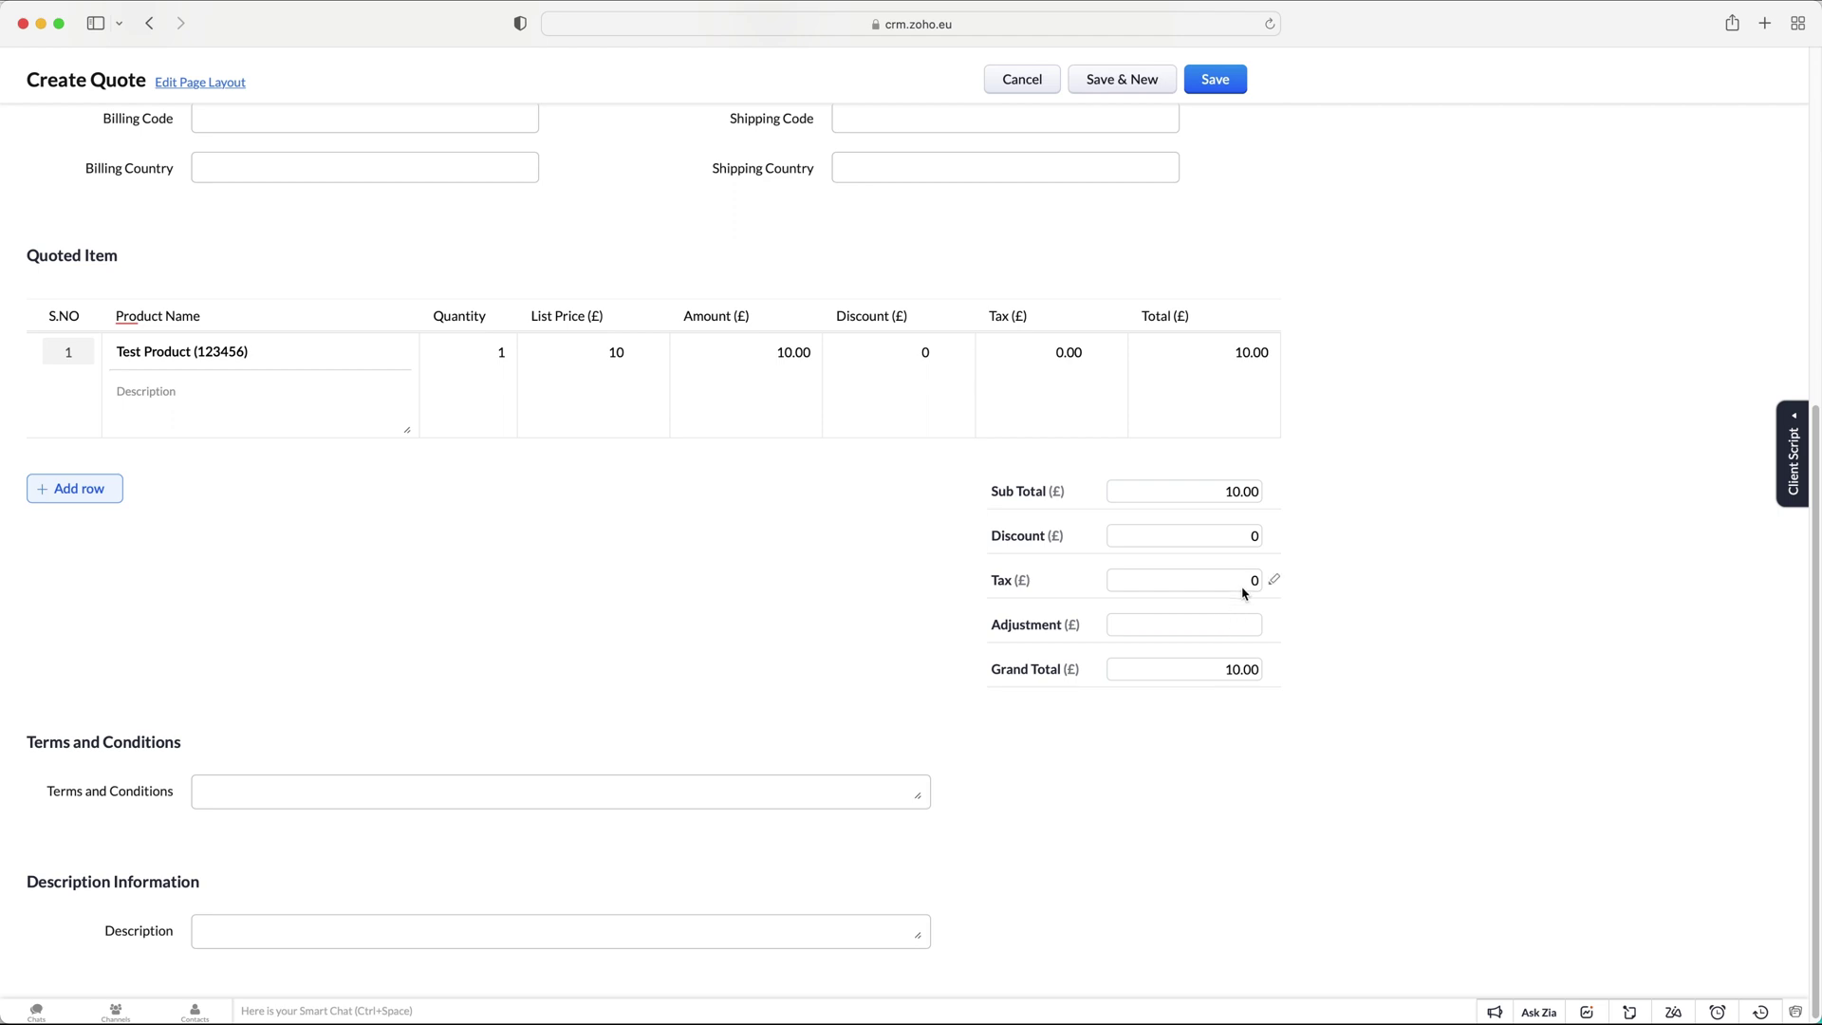
{"action": "left_click", "coordinate": [1197, 628]}
Change the item quantity to 20, bringing the grand total to 200.00.
{"action": "left_click", "coordinate": [498, 354]}
{"action": "double_click", "coordinate": [498, 355]}
{"action": "type", "text": "20"}
{"action": "left_click", "coordinate": [581, 532]}
{"action": "mouse_move", "coordinate": [1240, 537]}
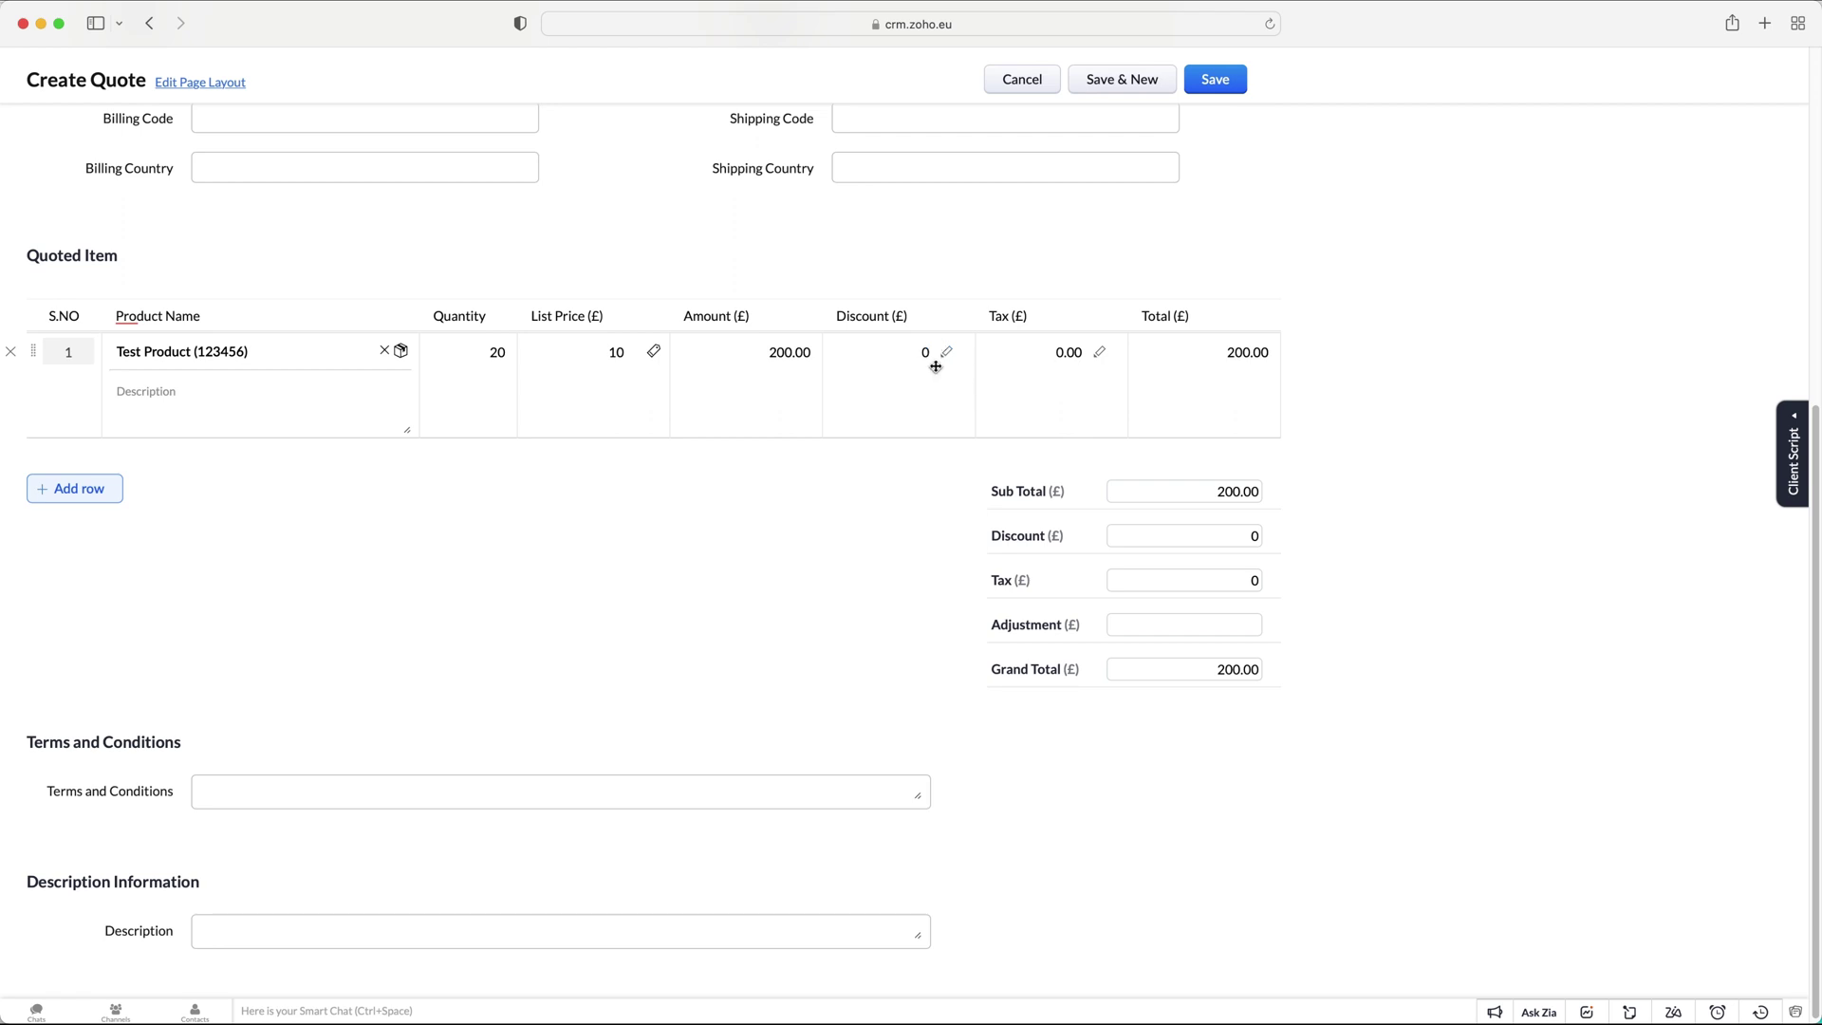
{"action": "scroll", "coordinate": [610, 578], "scroll_direction": "down", "scroll_amount": 1}
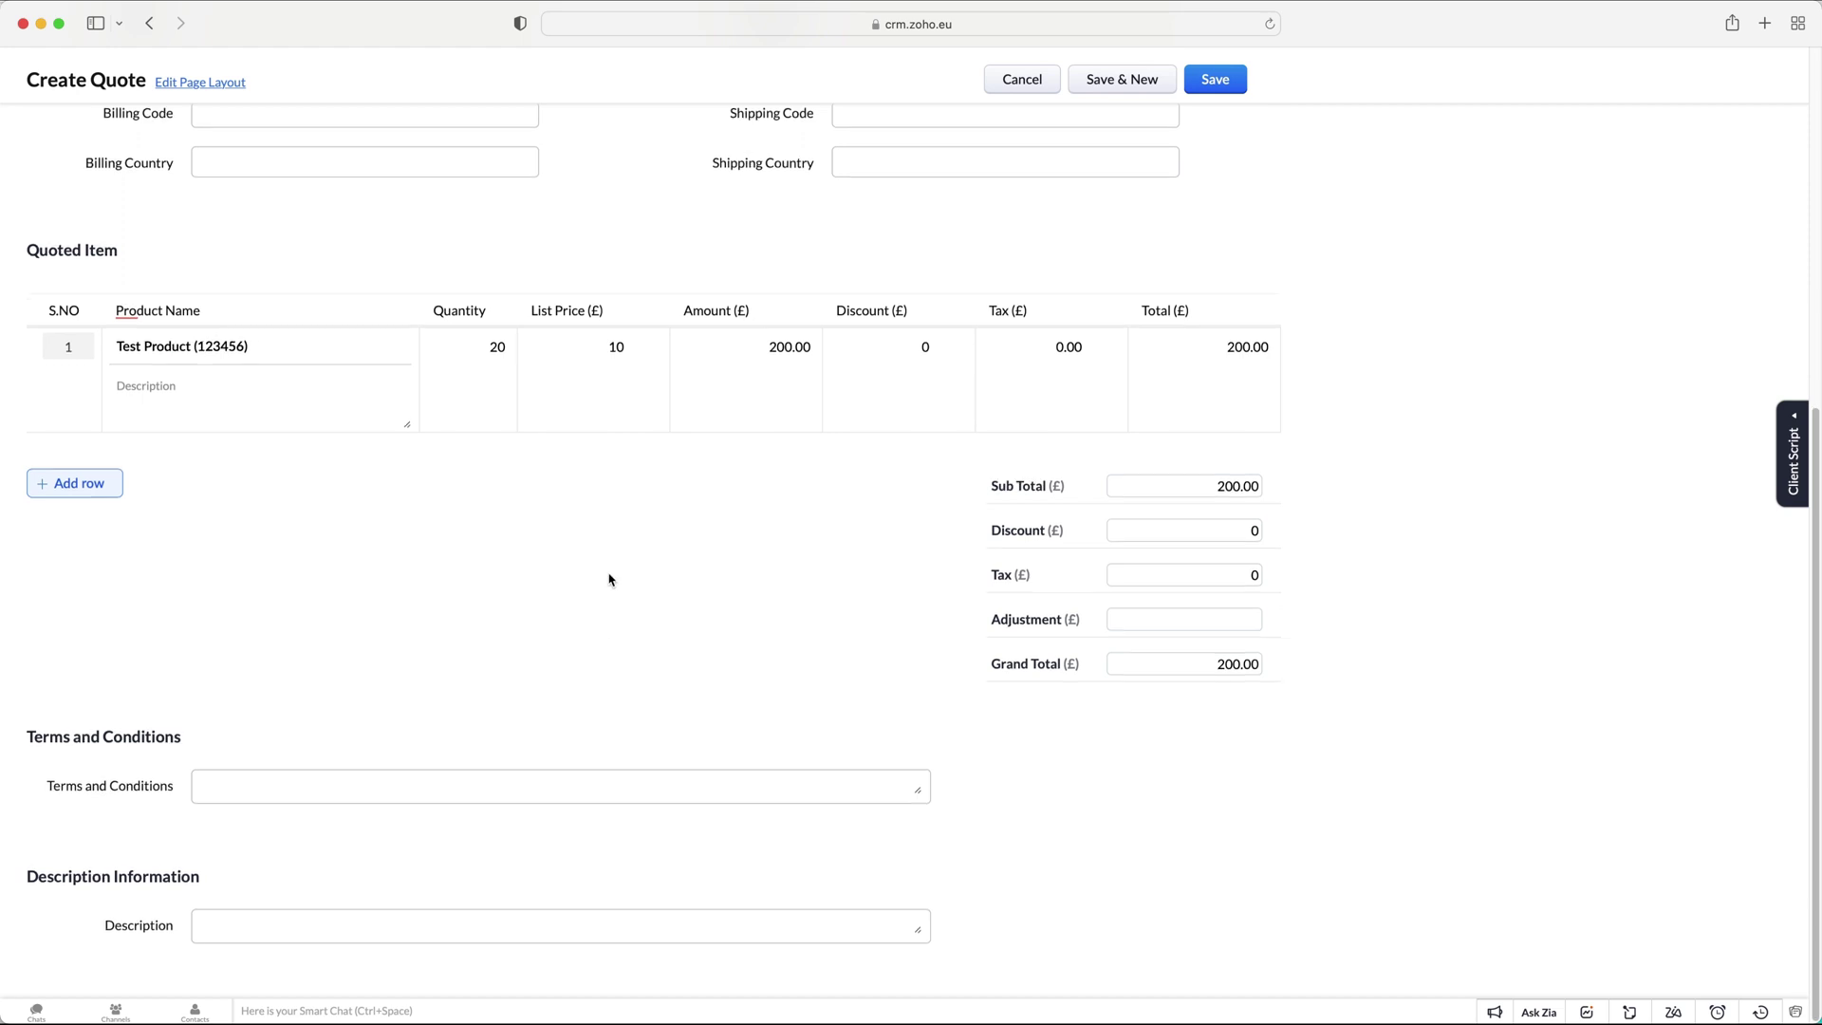
{"action": "left_click", "coordinate": [313, 780]}
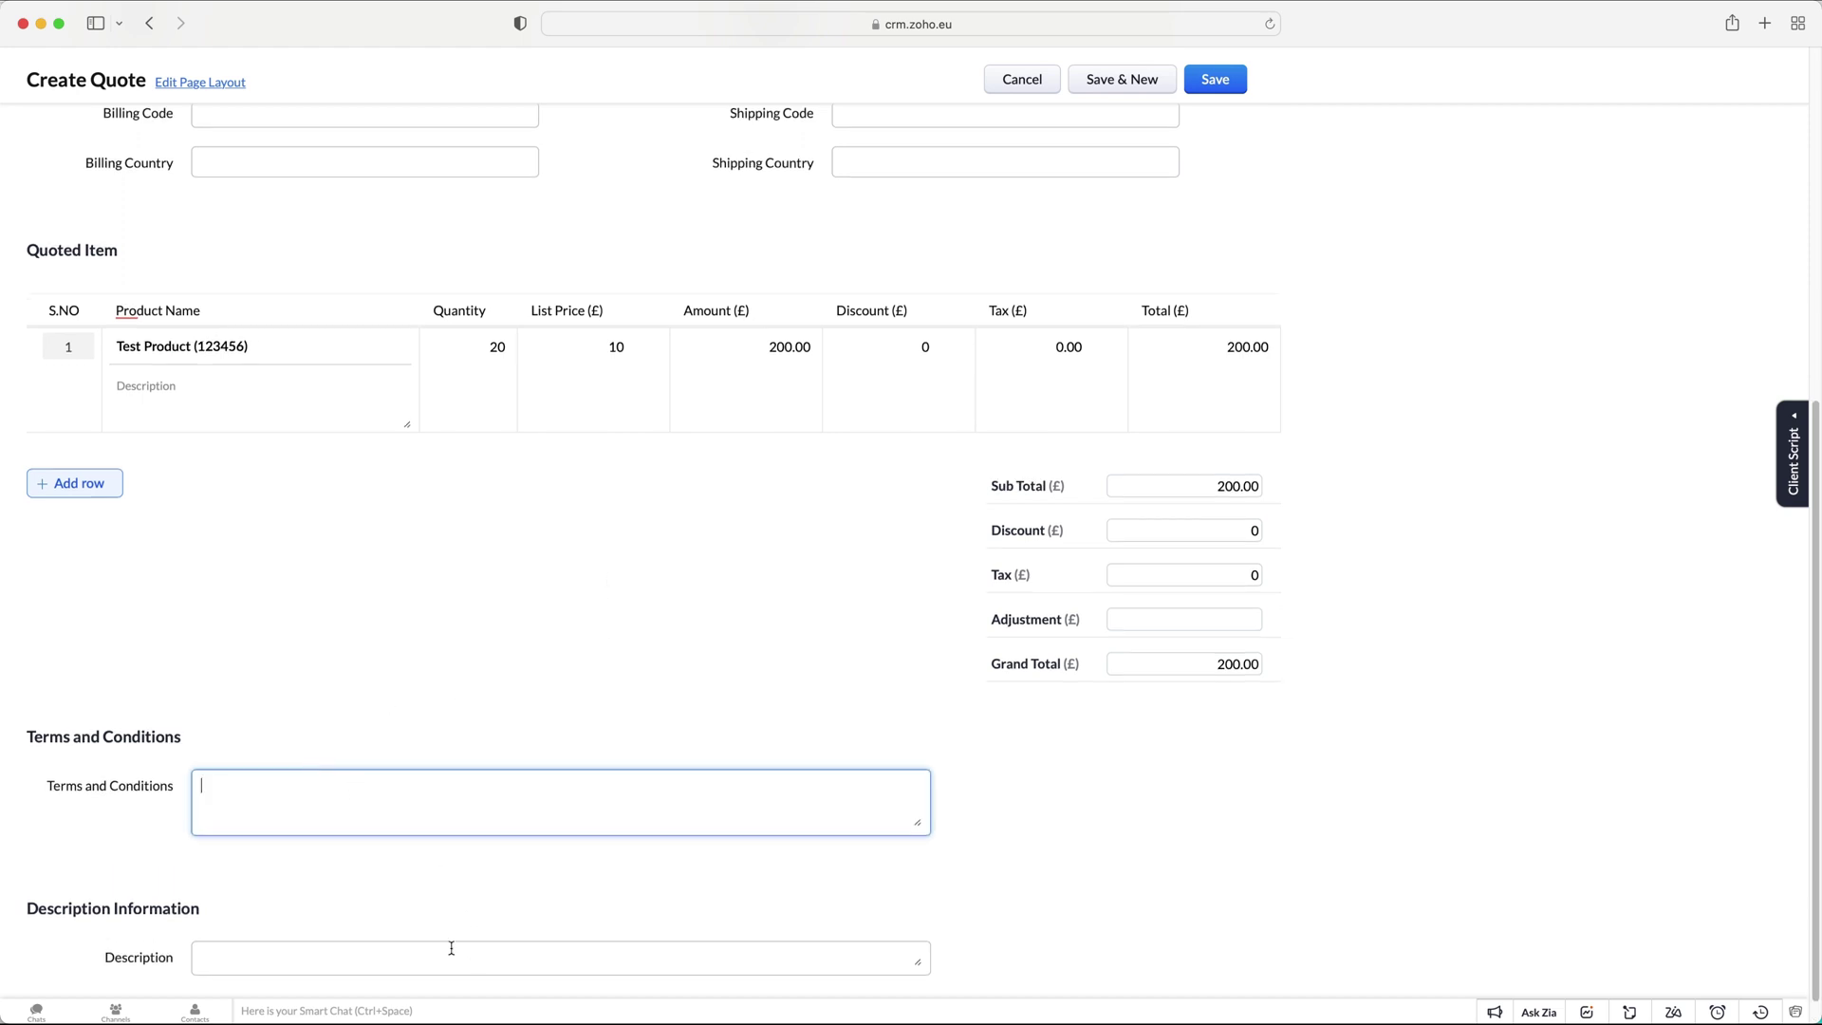
{"action": "left_click", "coordinate": [316, 939]}
{"action": "scroll", "coordinate": [484, 805], "scroll_direction": "up", "scroll_amount": 10}
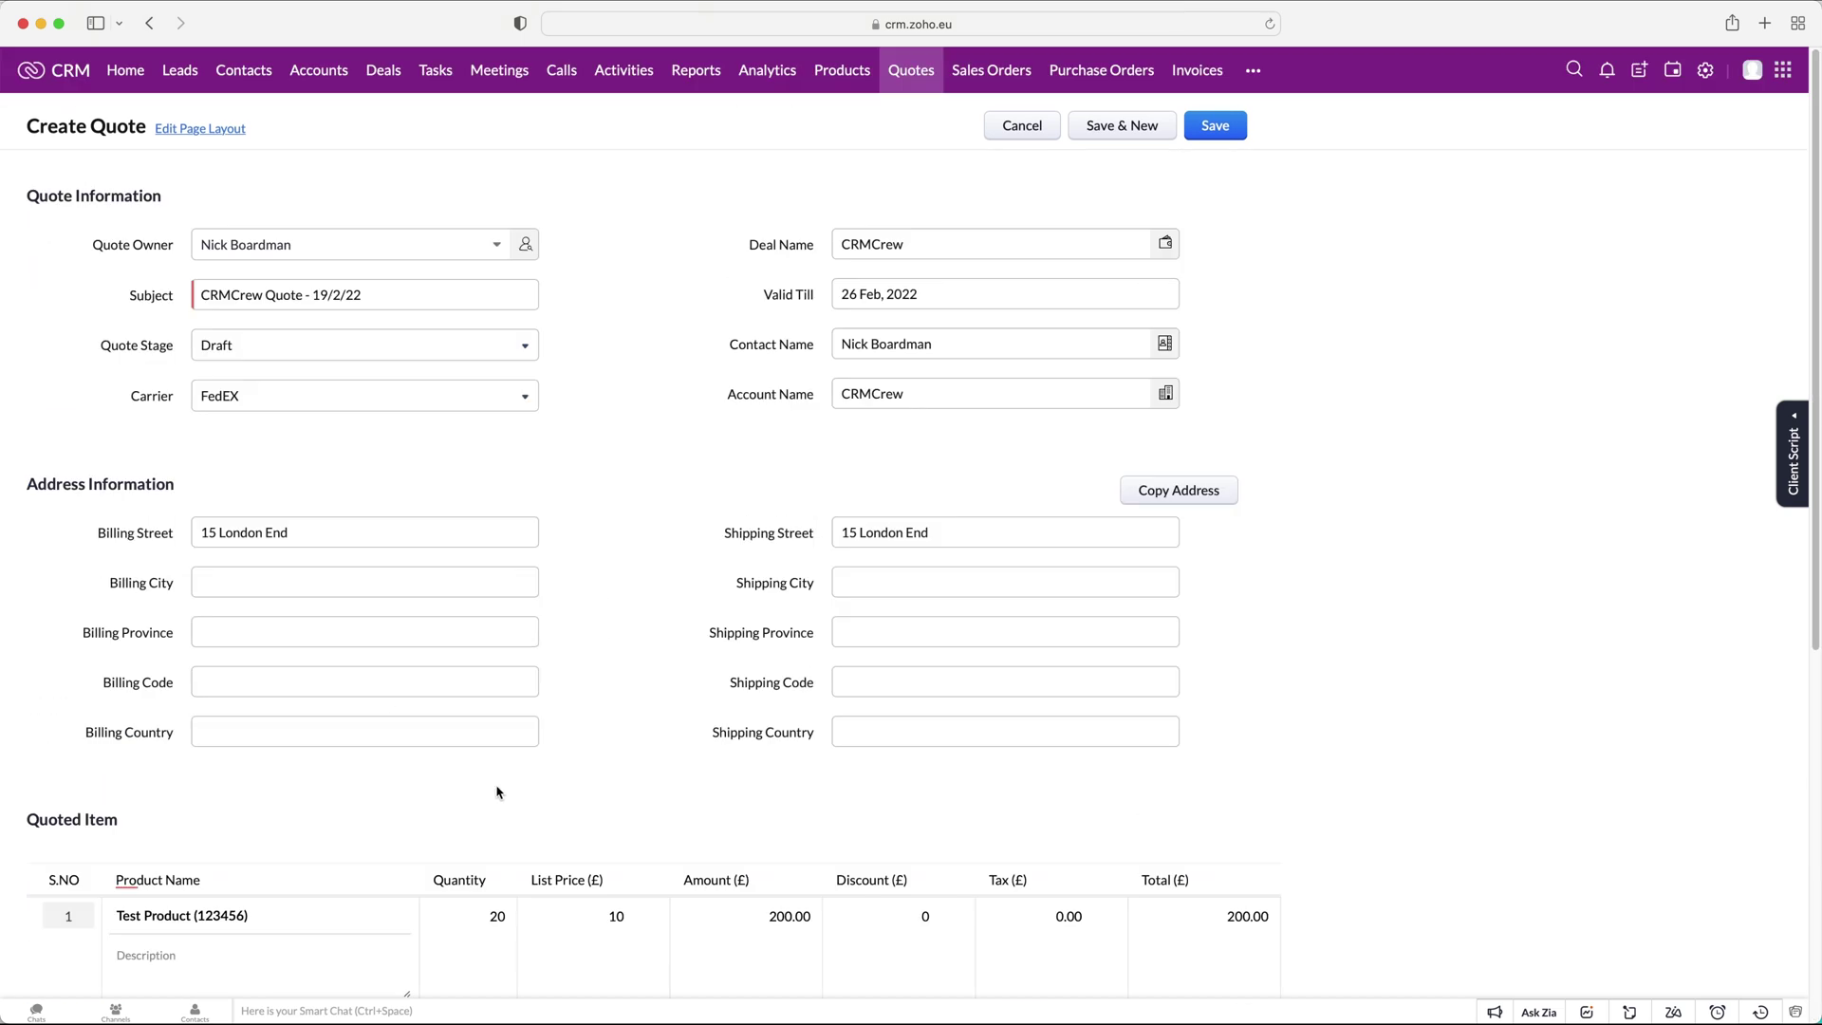
Save the quote and glance at its conversion options without converting.
{"action": "left_click", "coordinate": [1218, 130]}
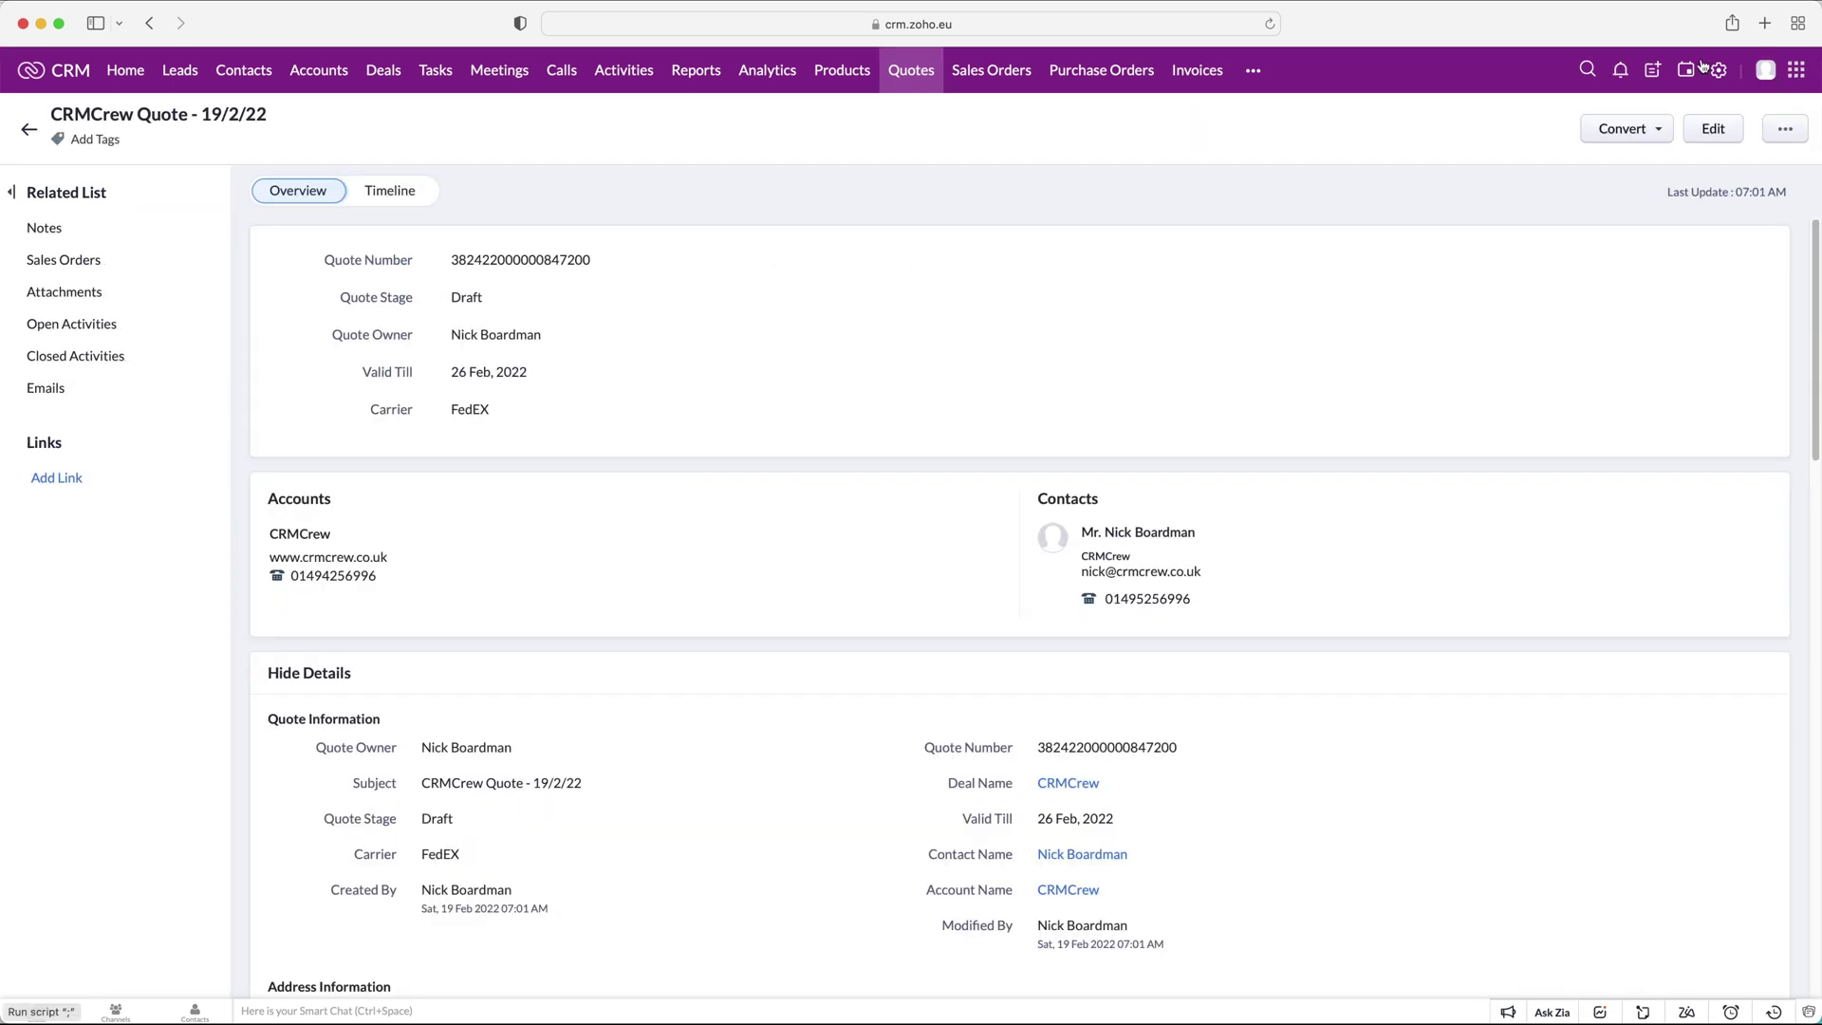
{"action": "left_click", "coordinate": [1659, 130]}
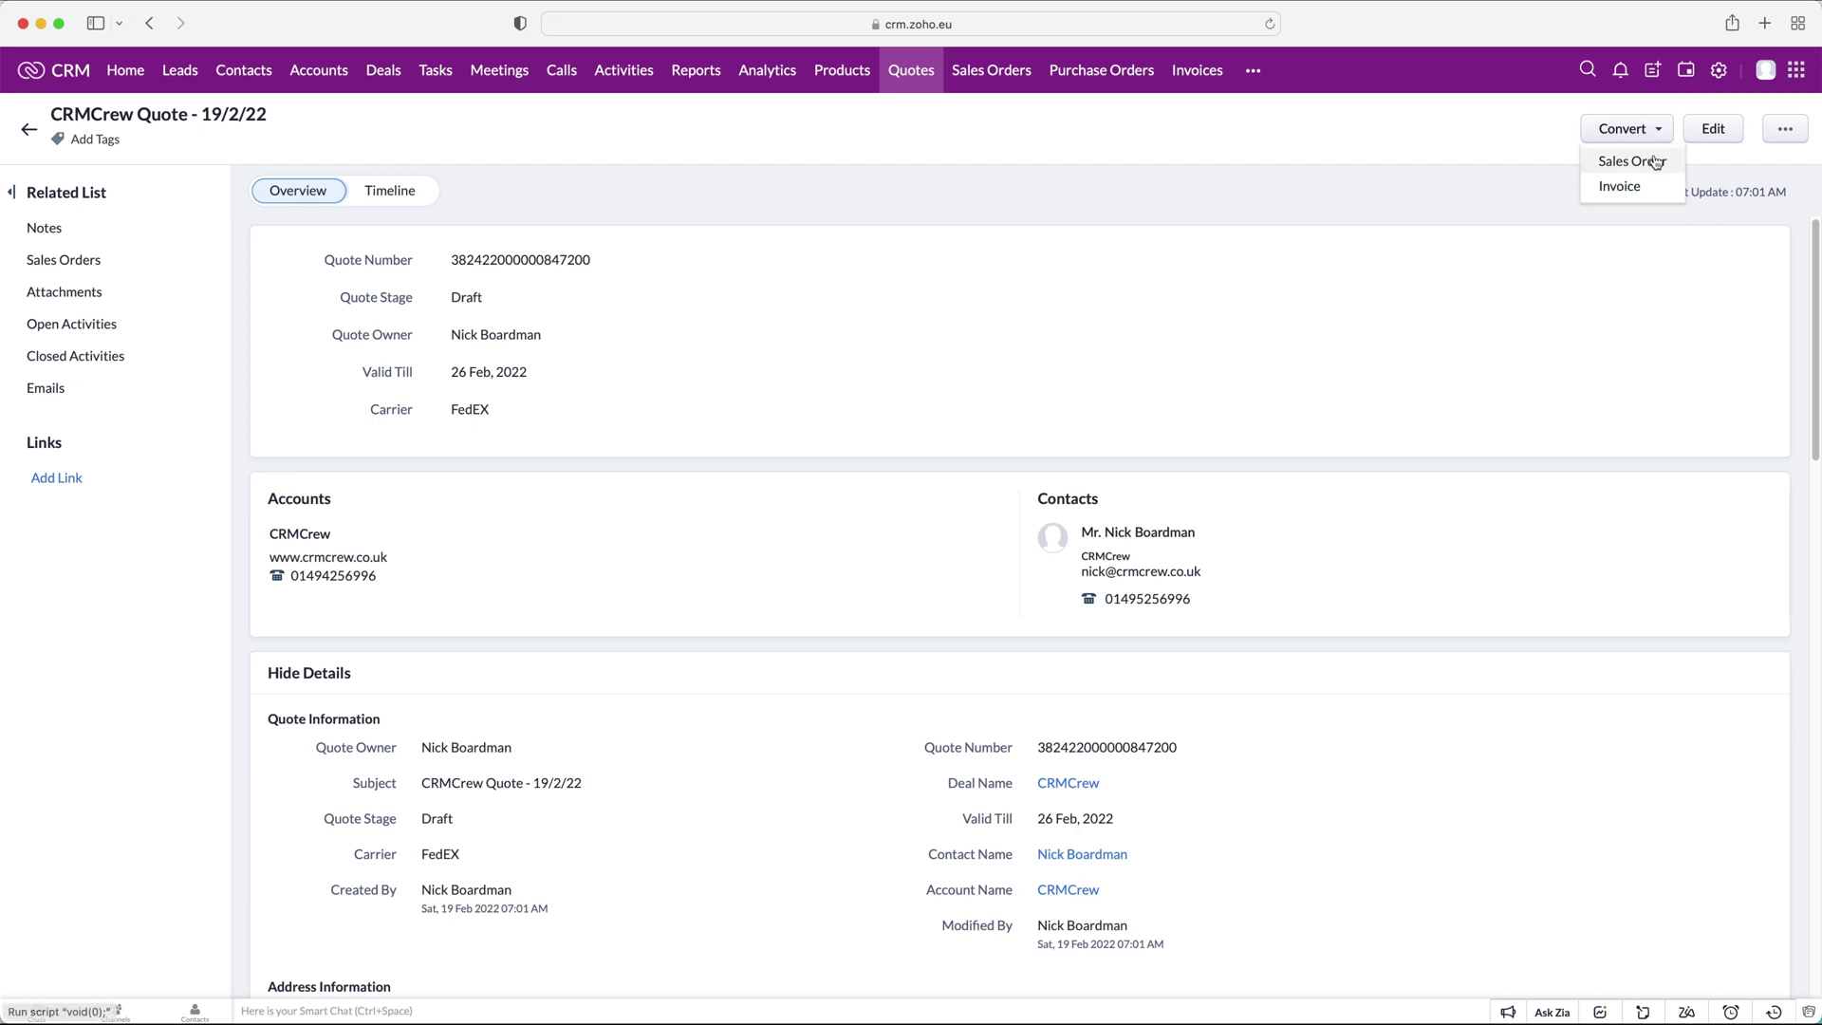
{"action": "left_click", "coordinate": [1240, 184]}
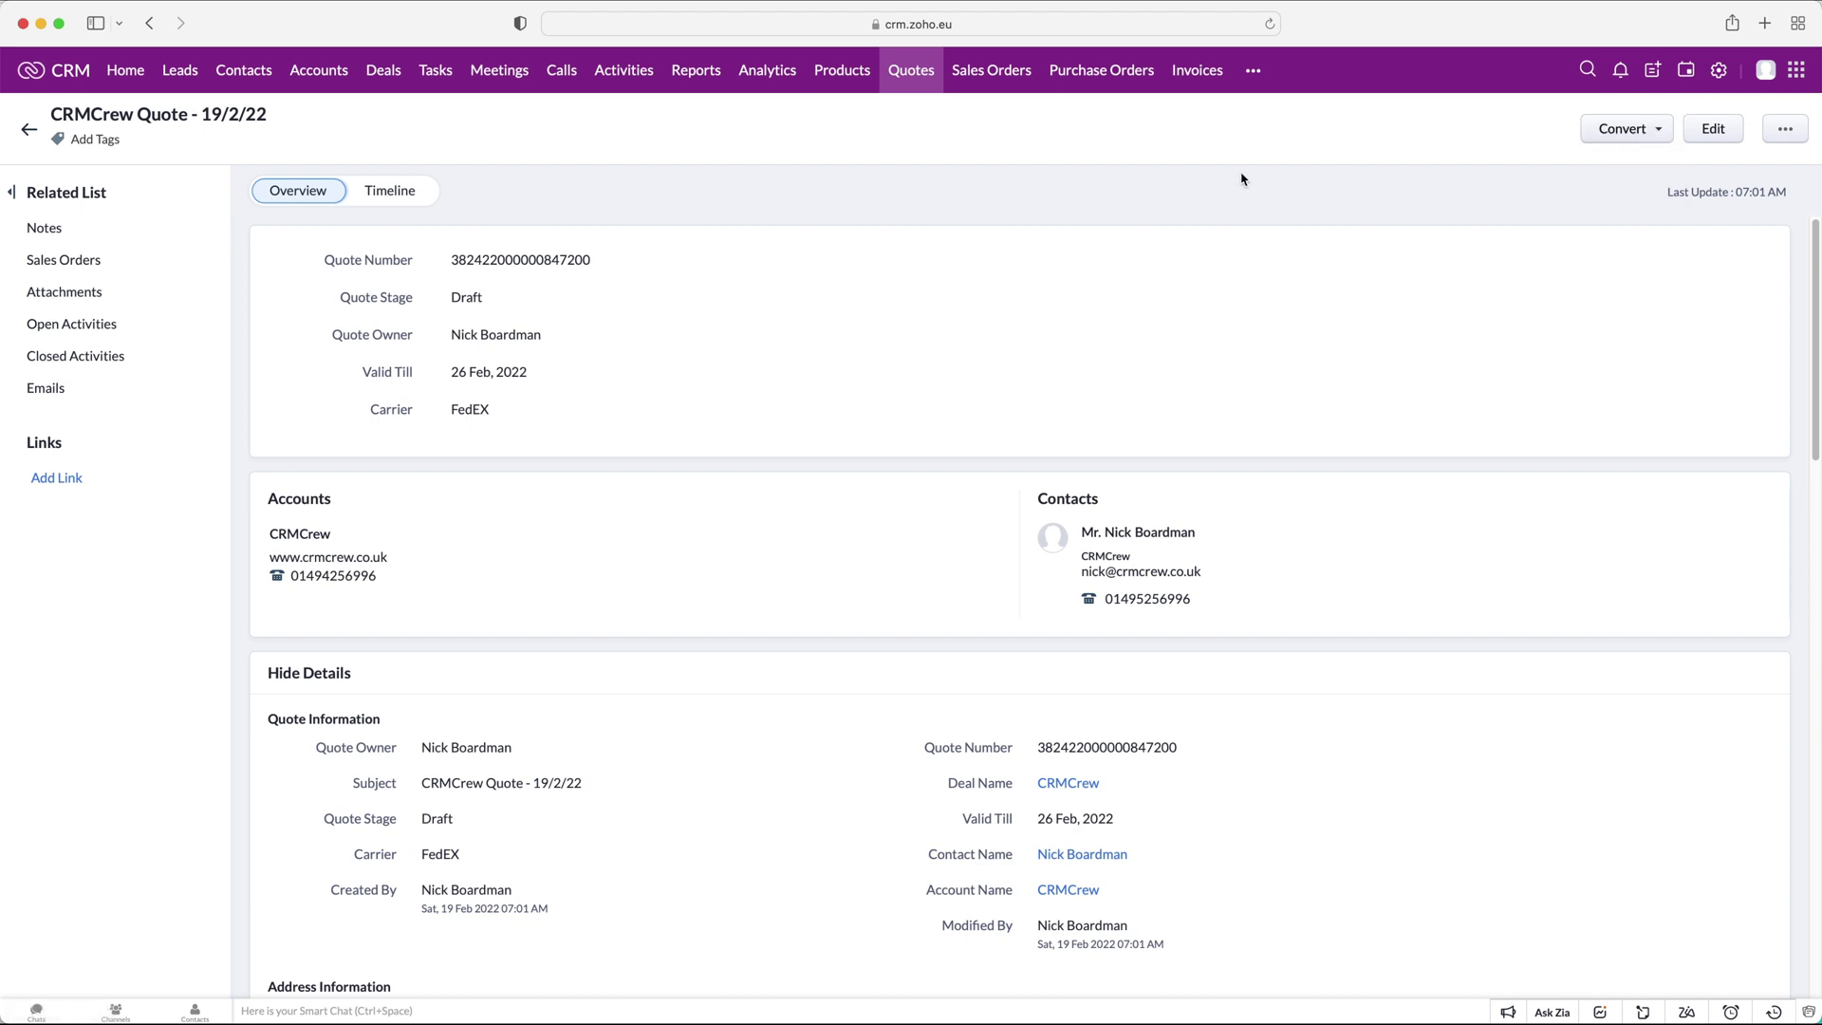
Open the CRMCrew deal from the Deals list view and review its related quote.
{"action": "left_click", "coordinate": [386, 72]}
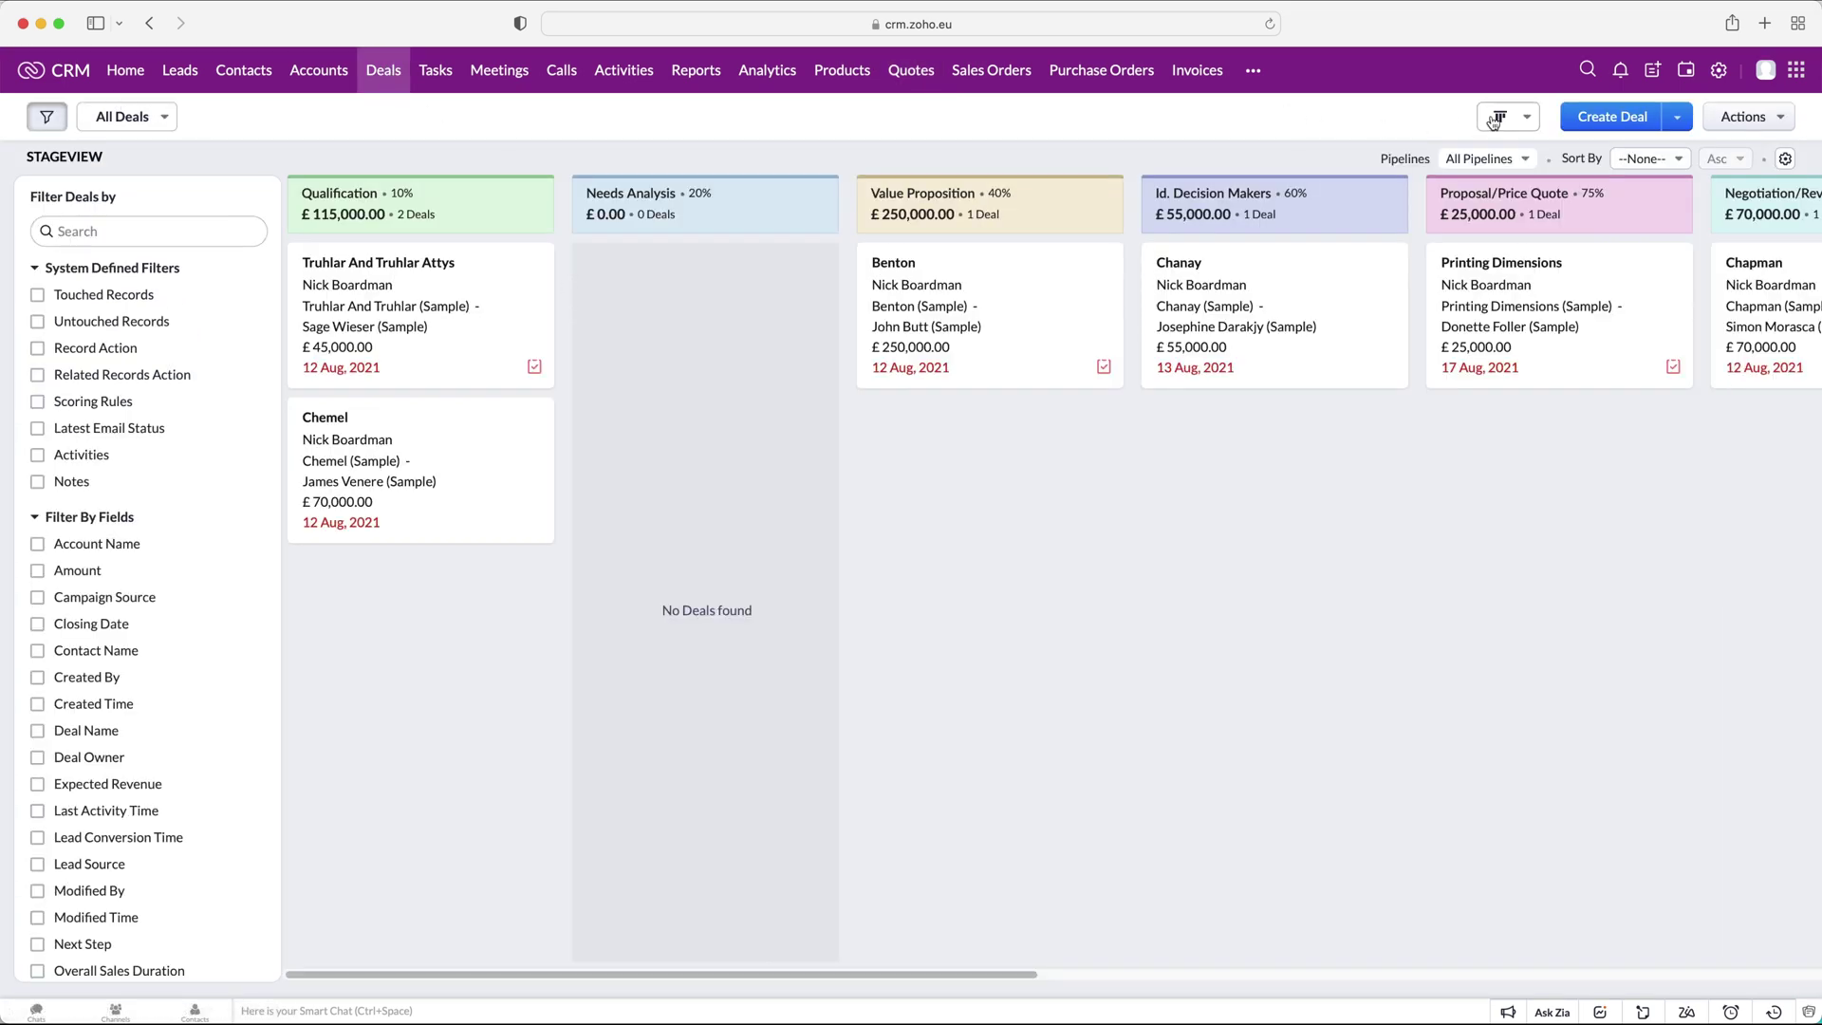
{"action": "left_click", "coordinate": [1501, 115]}
{"action": "left_click", "coordinate": [1532, 150]}
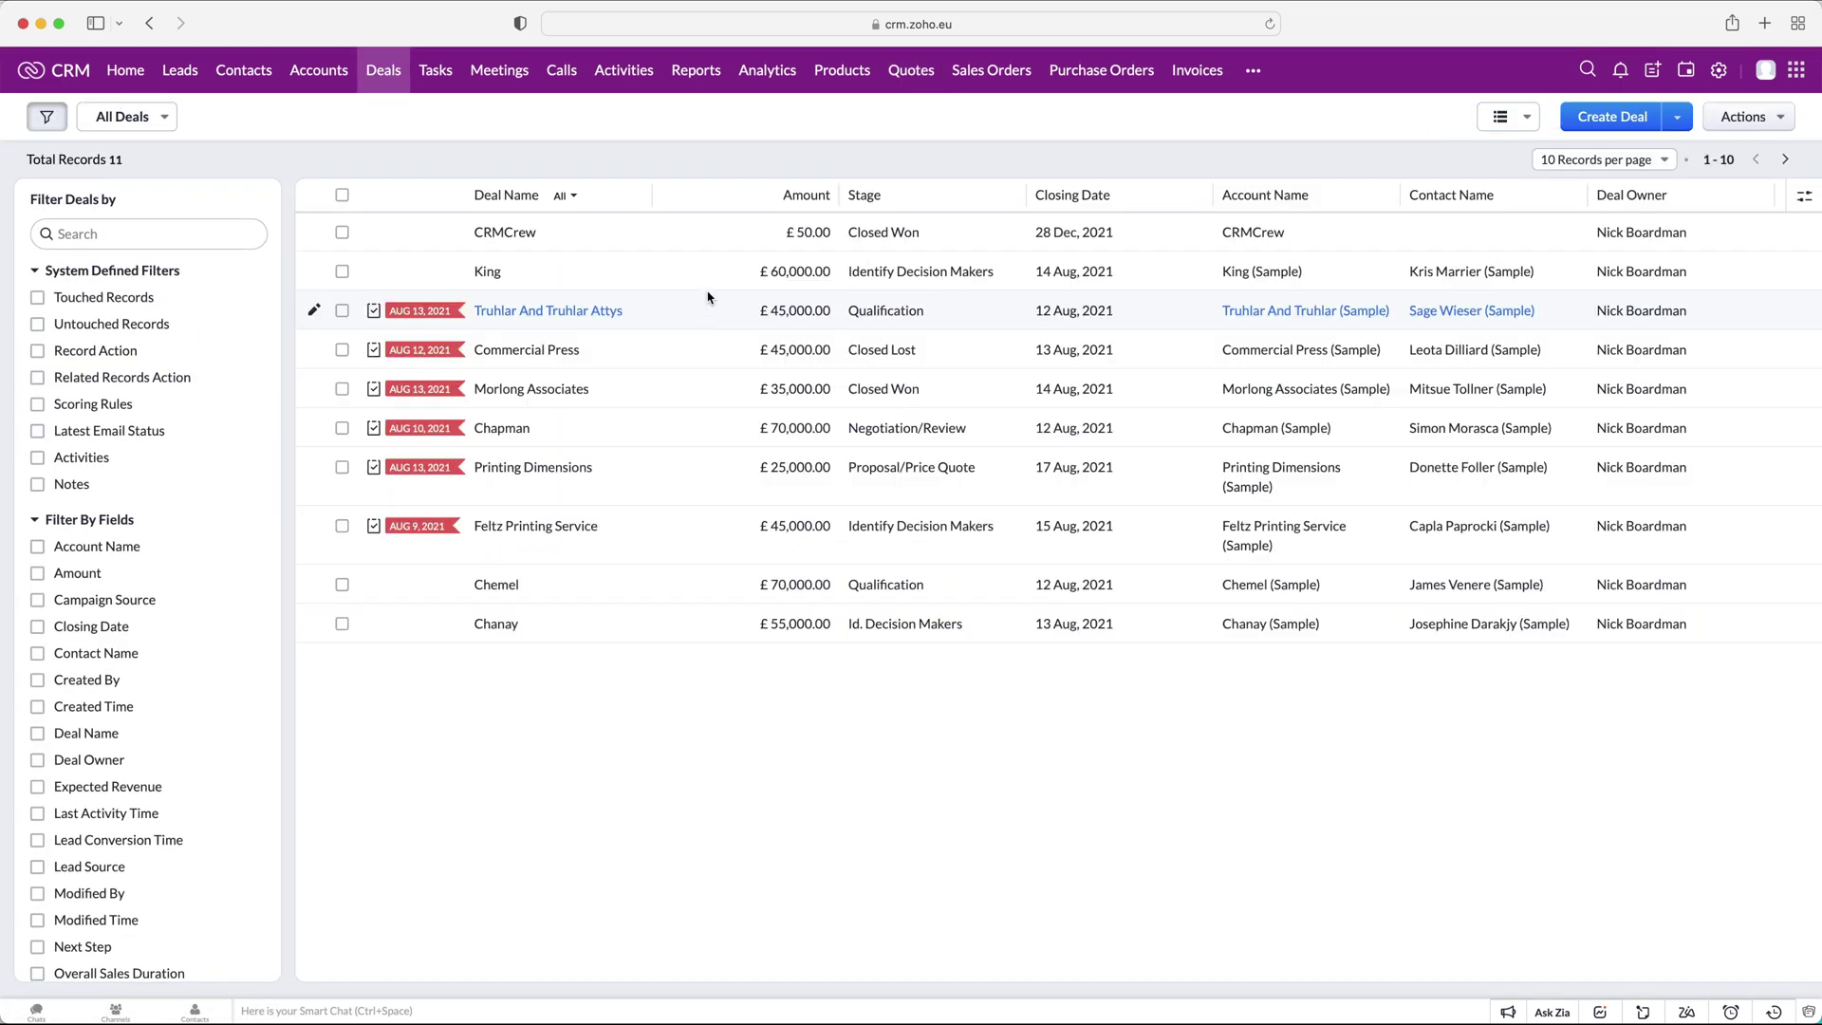
{"action": "left_click", "coordinate": [510, 236]}
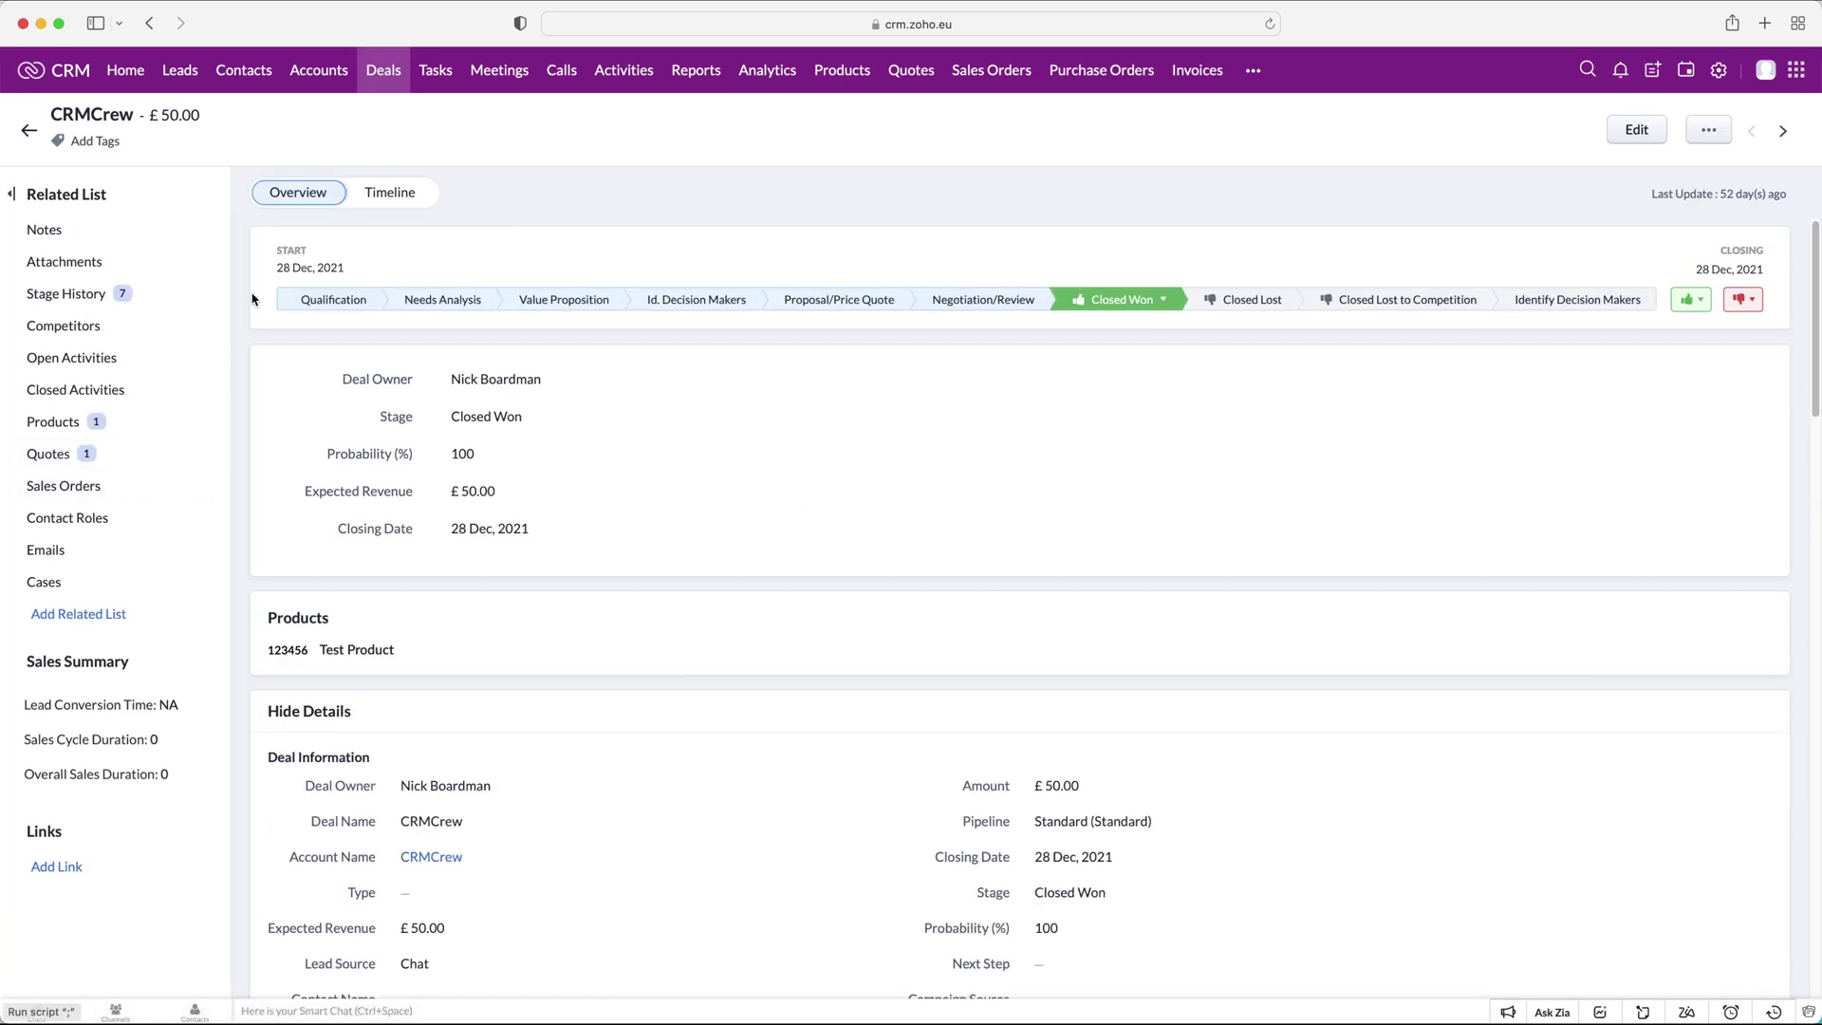
{"action": "scroll", "coordinate": [593, 480], "scroll_direction": "down", "scroll_amount": 15}
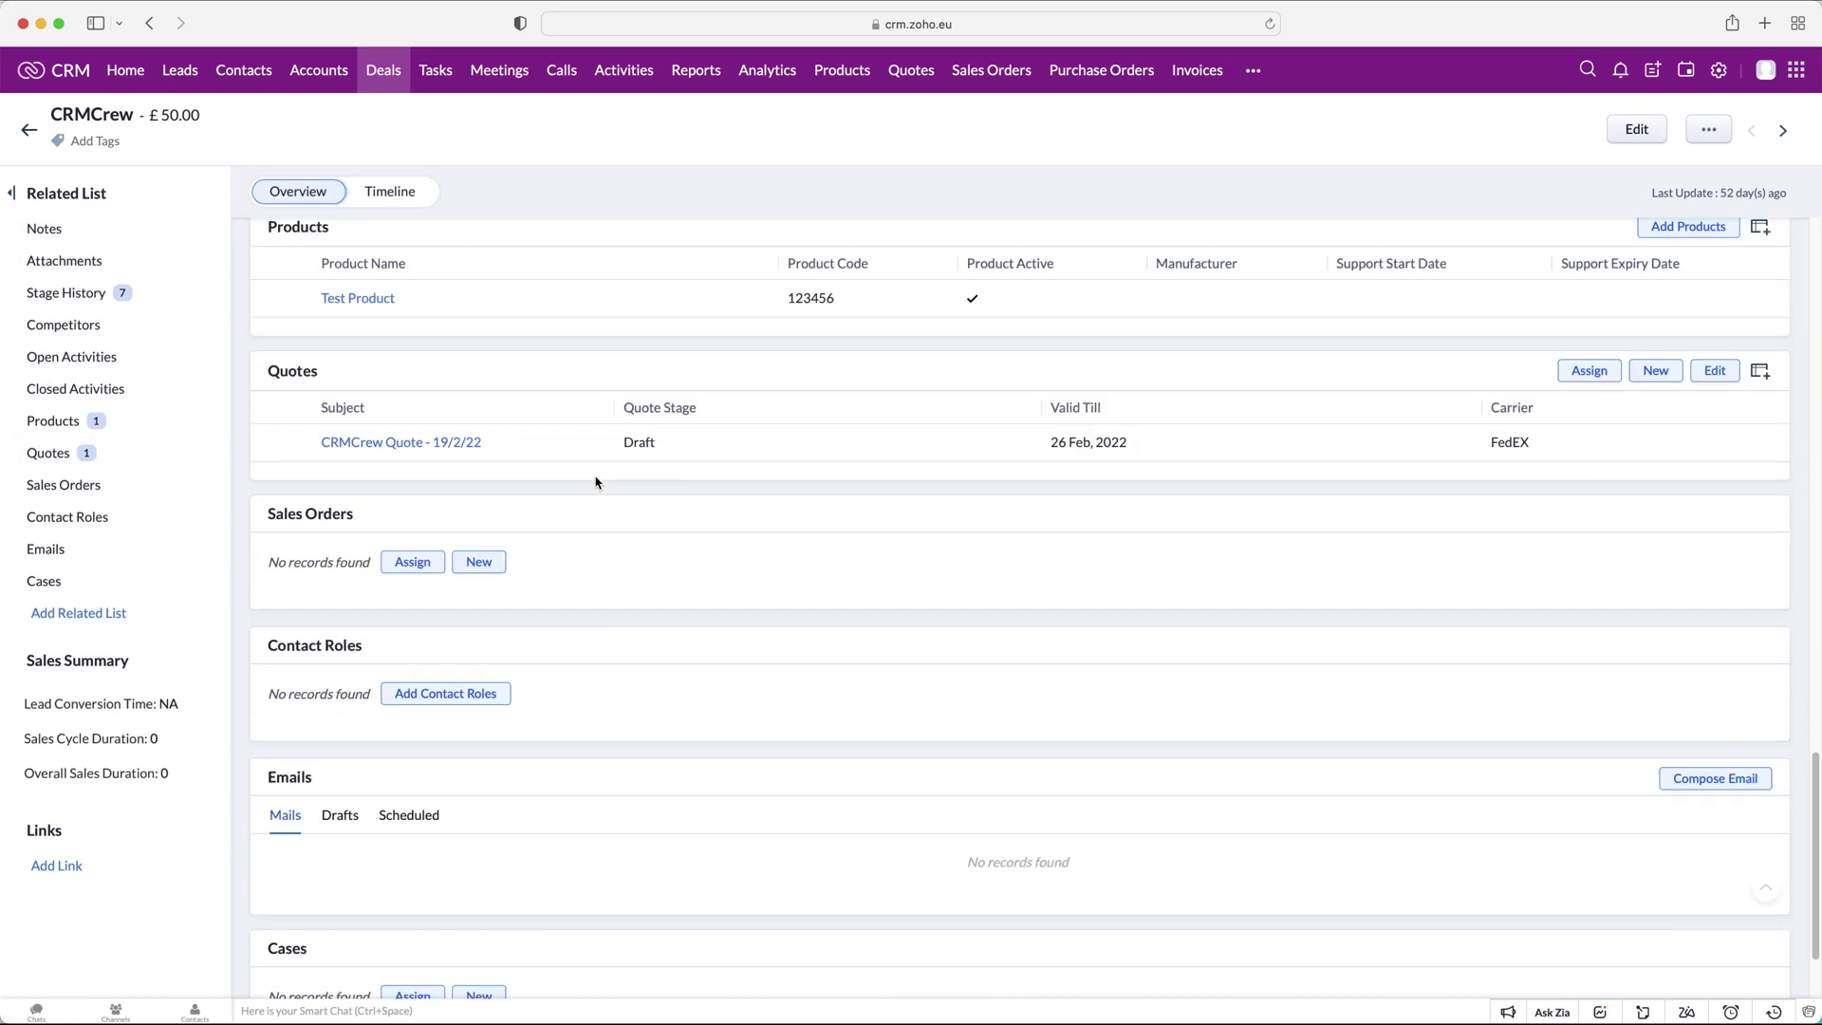
{"action": "scroll", "coordinate": [594, 480], "scroll_direction": "up", "scroll_amount": 5}
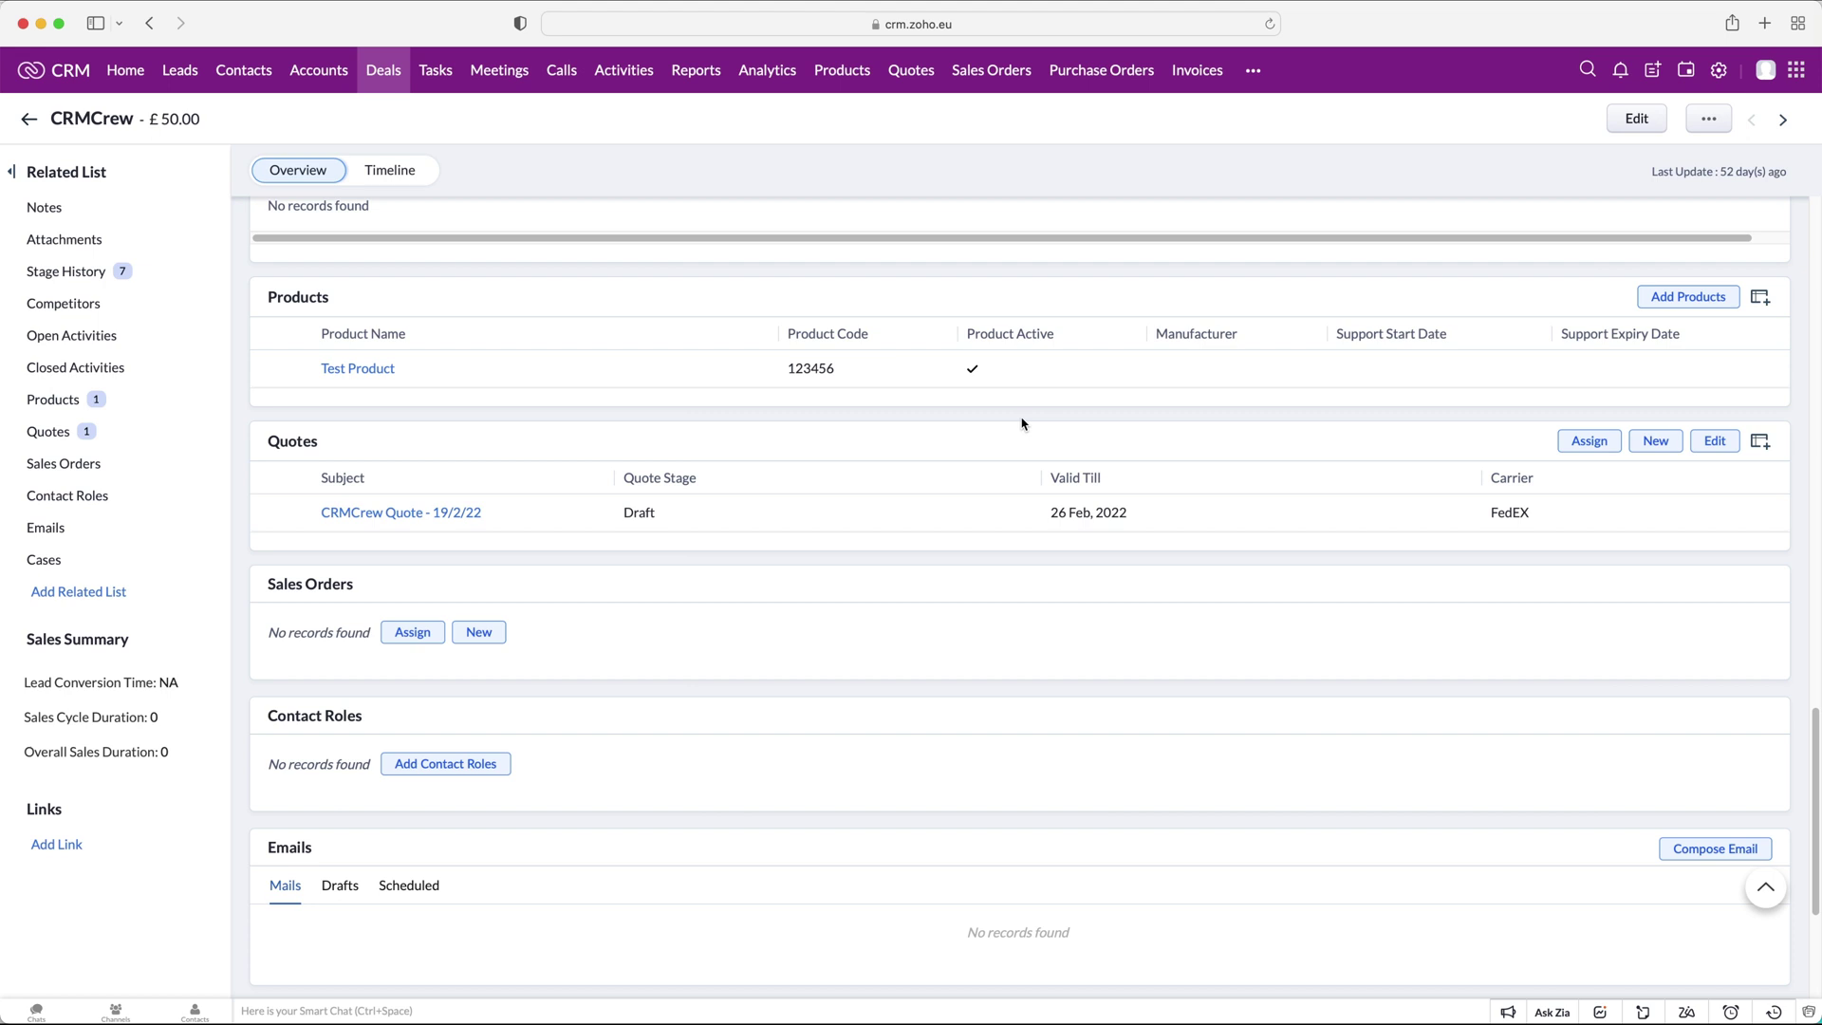
{"action": "left_click", "coordinate": [912, 88]}
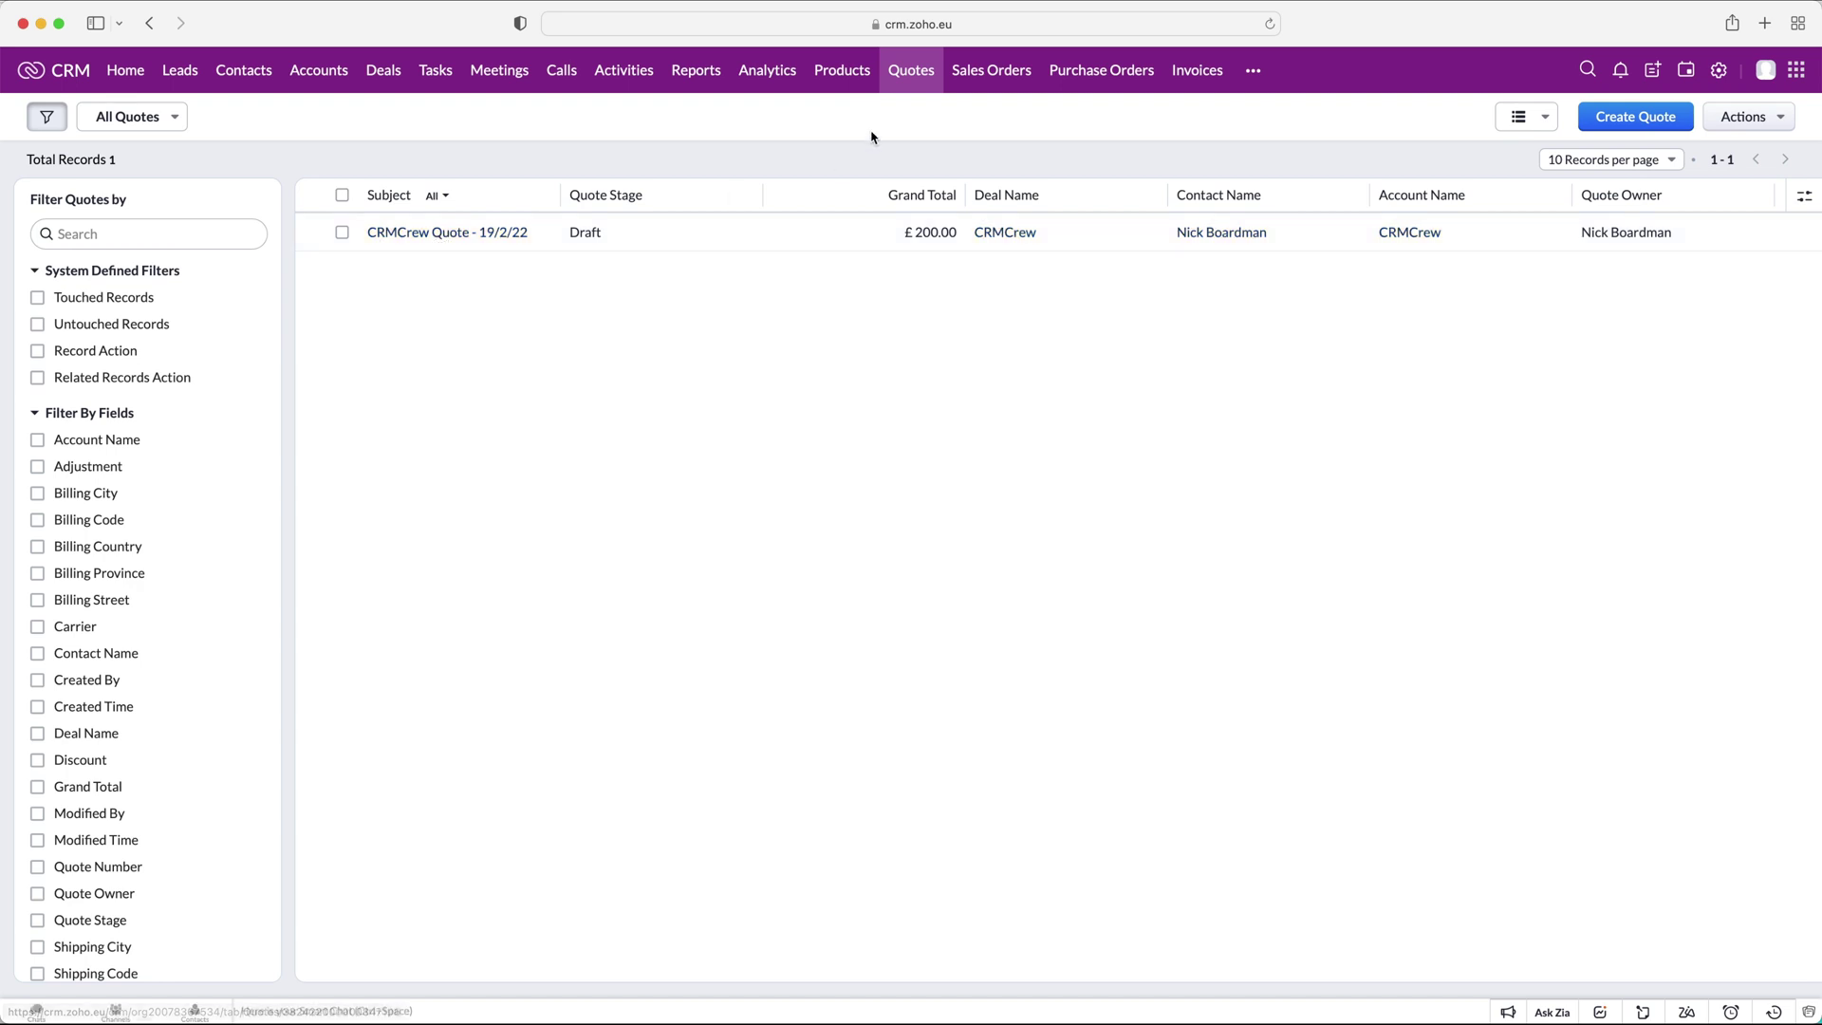
Open CRMCrew Quote - 19/2/22 and view its Sales Order and Invoice conversion options.
{"action": "left_click", "coordinate": [494, 239]}
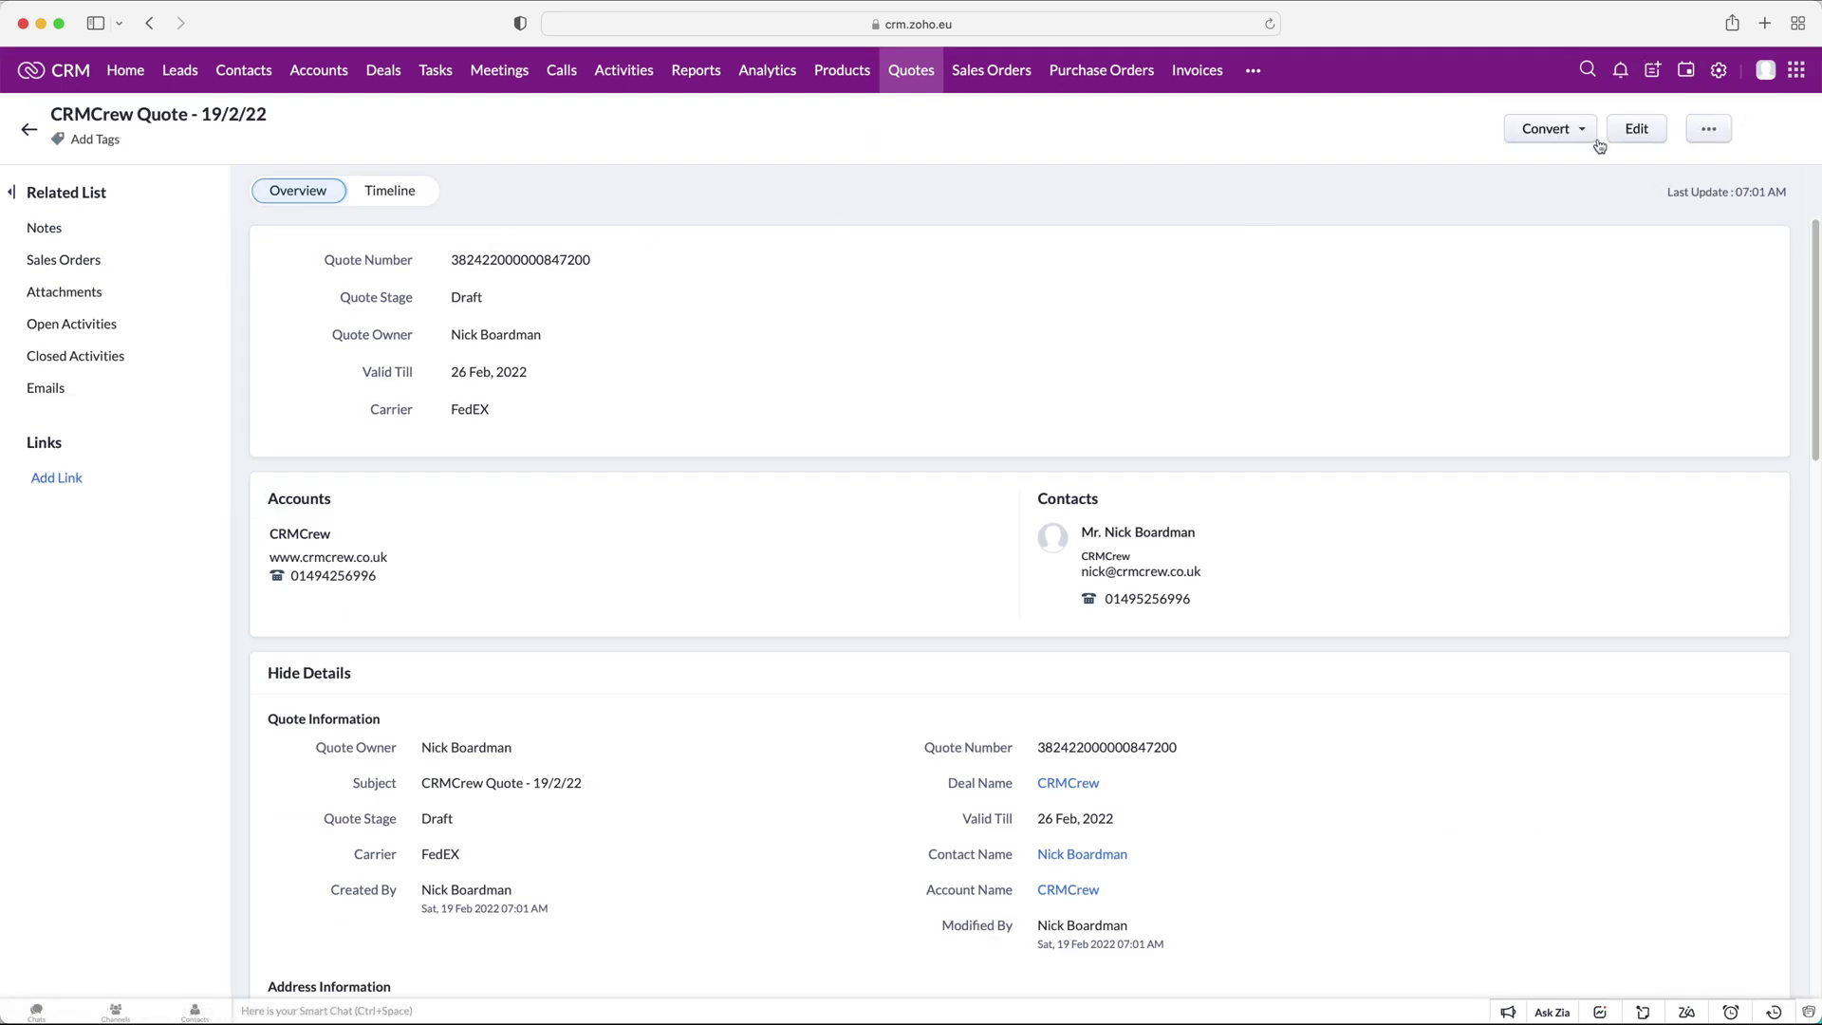
{"action": "left_click", "coordinate": [1582, 133]}
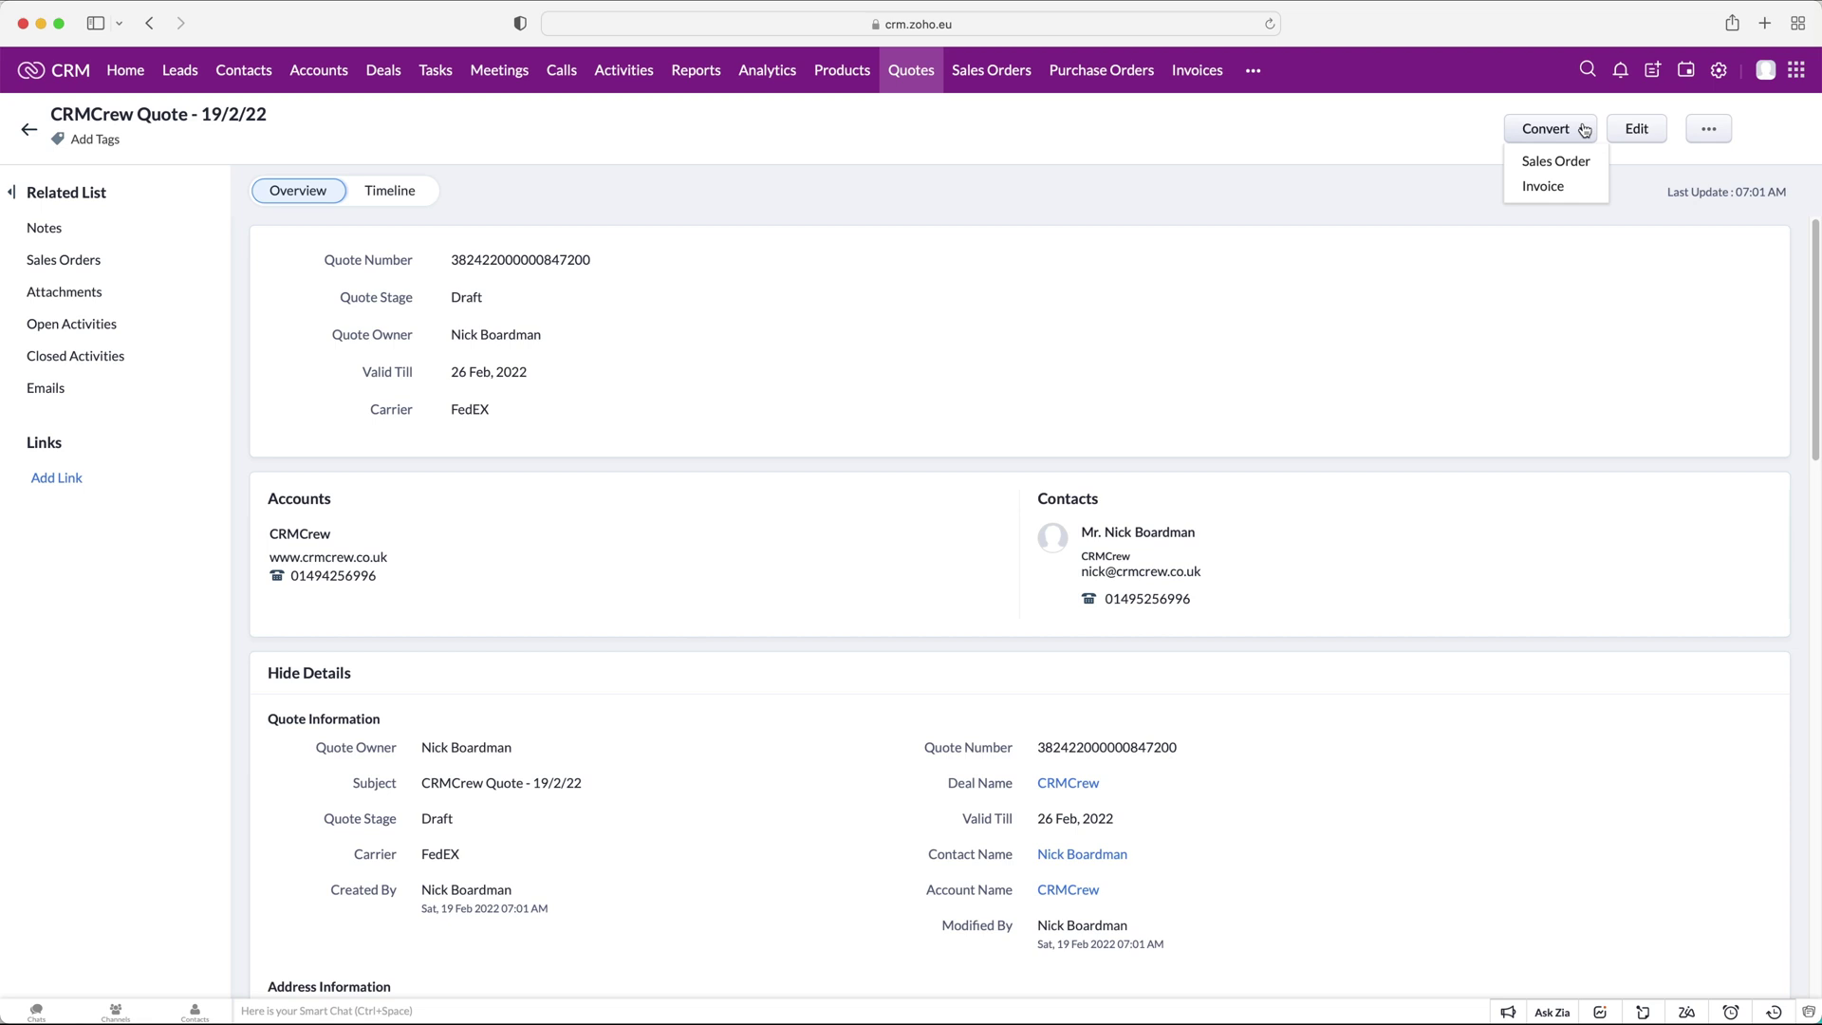
{"action": "left_click", "coordinate": [979, 118]}
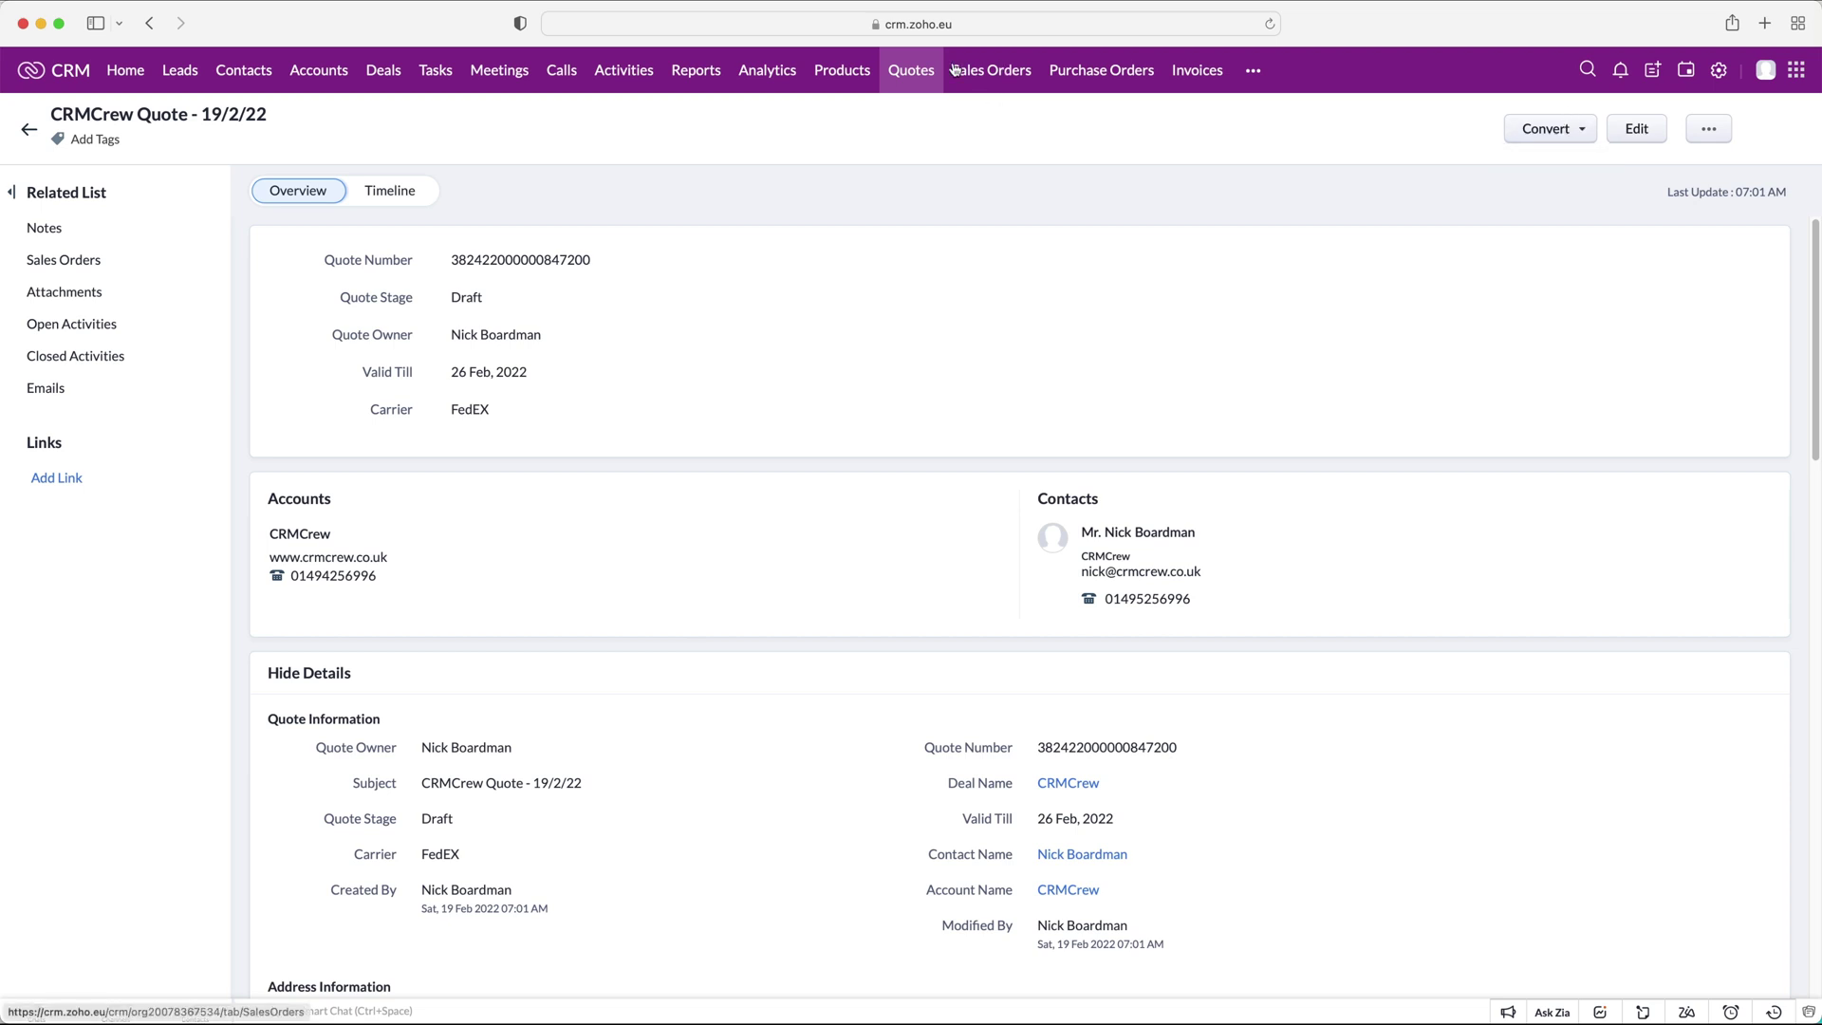
Go to the empty Sales Orders module and start a new sales order.
{"action": "left_click", "coordinate": [1025, 71]}
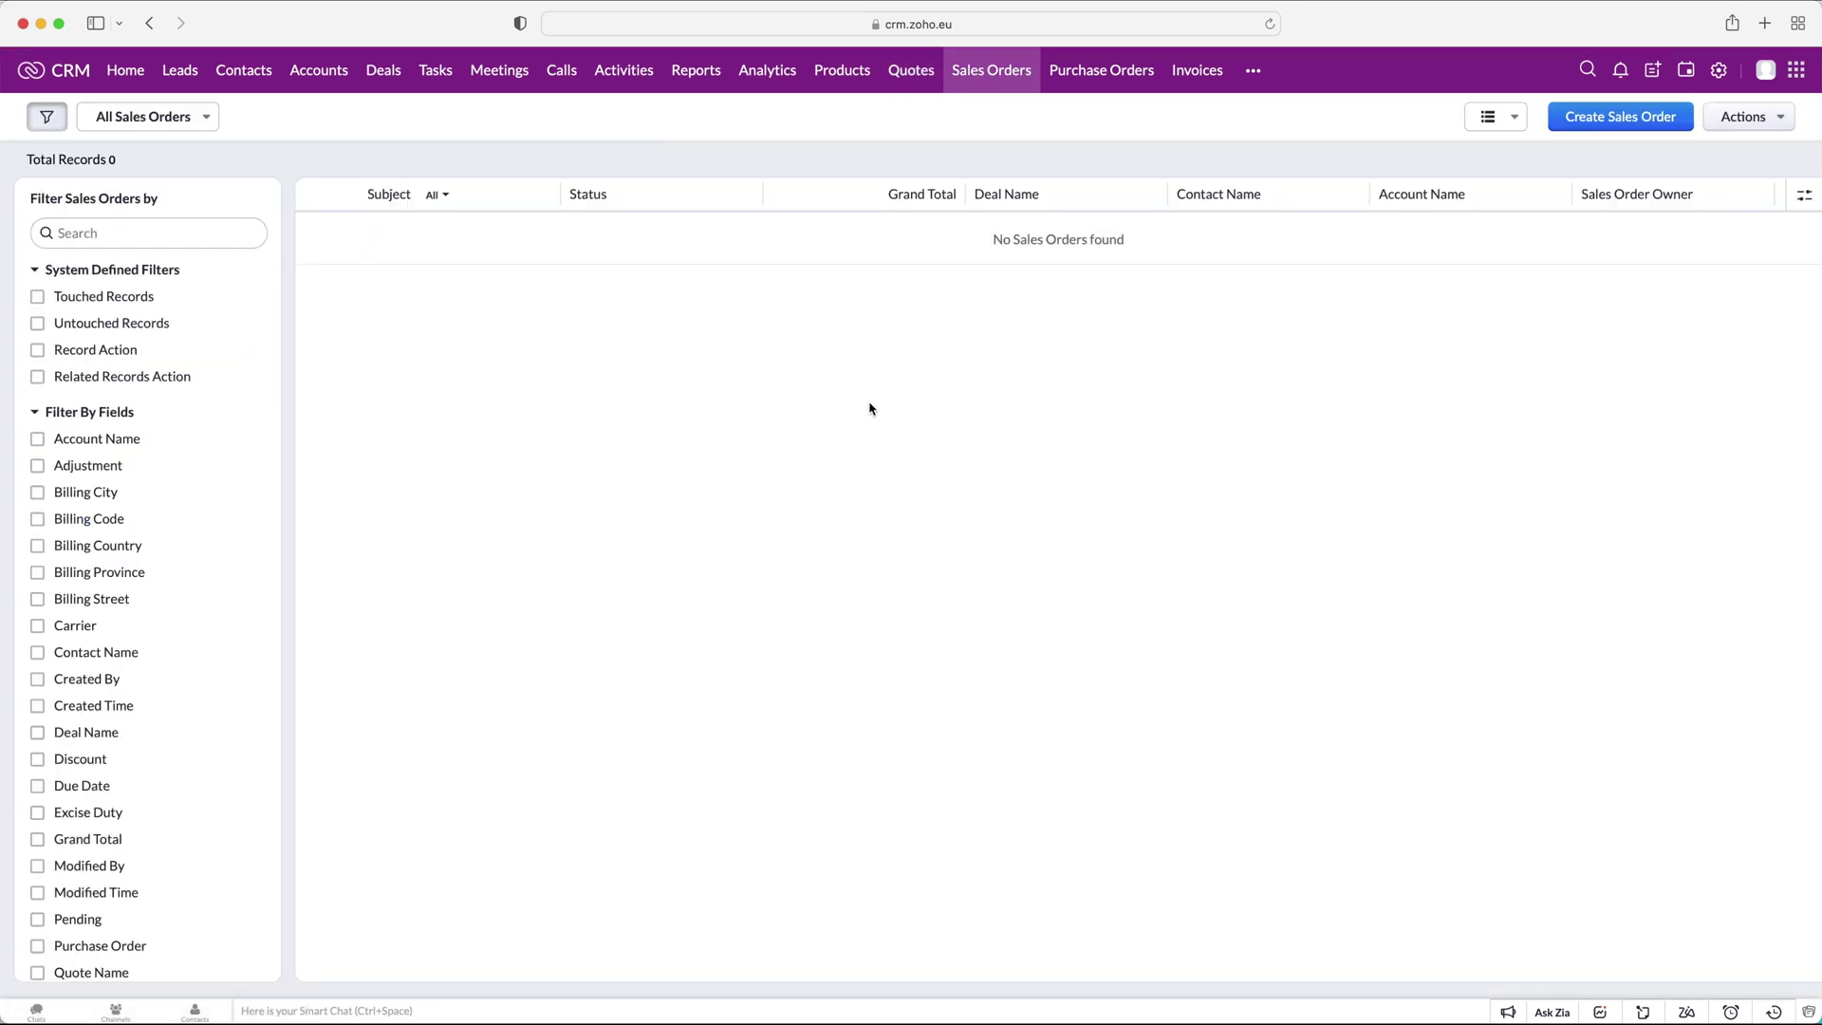
{"action": "left_click", "coordinate": [1253, 72]}
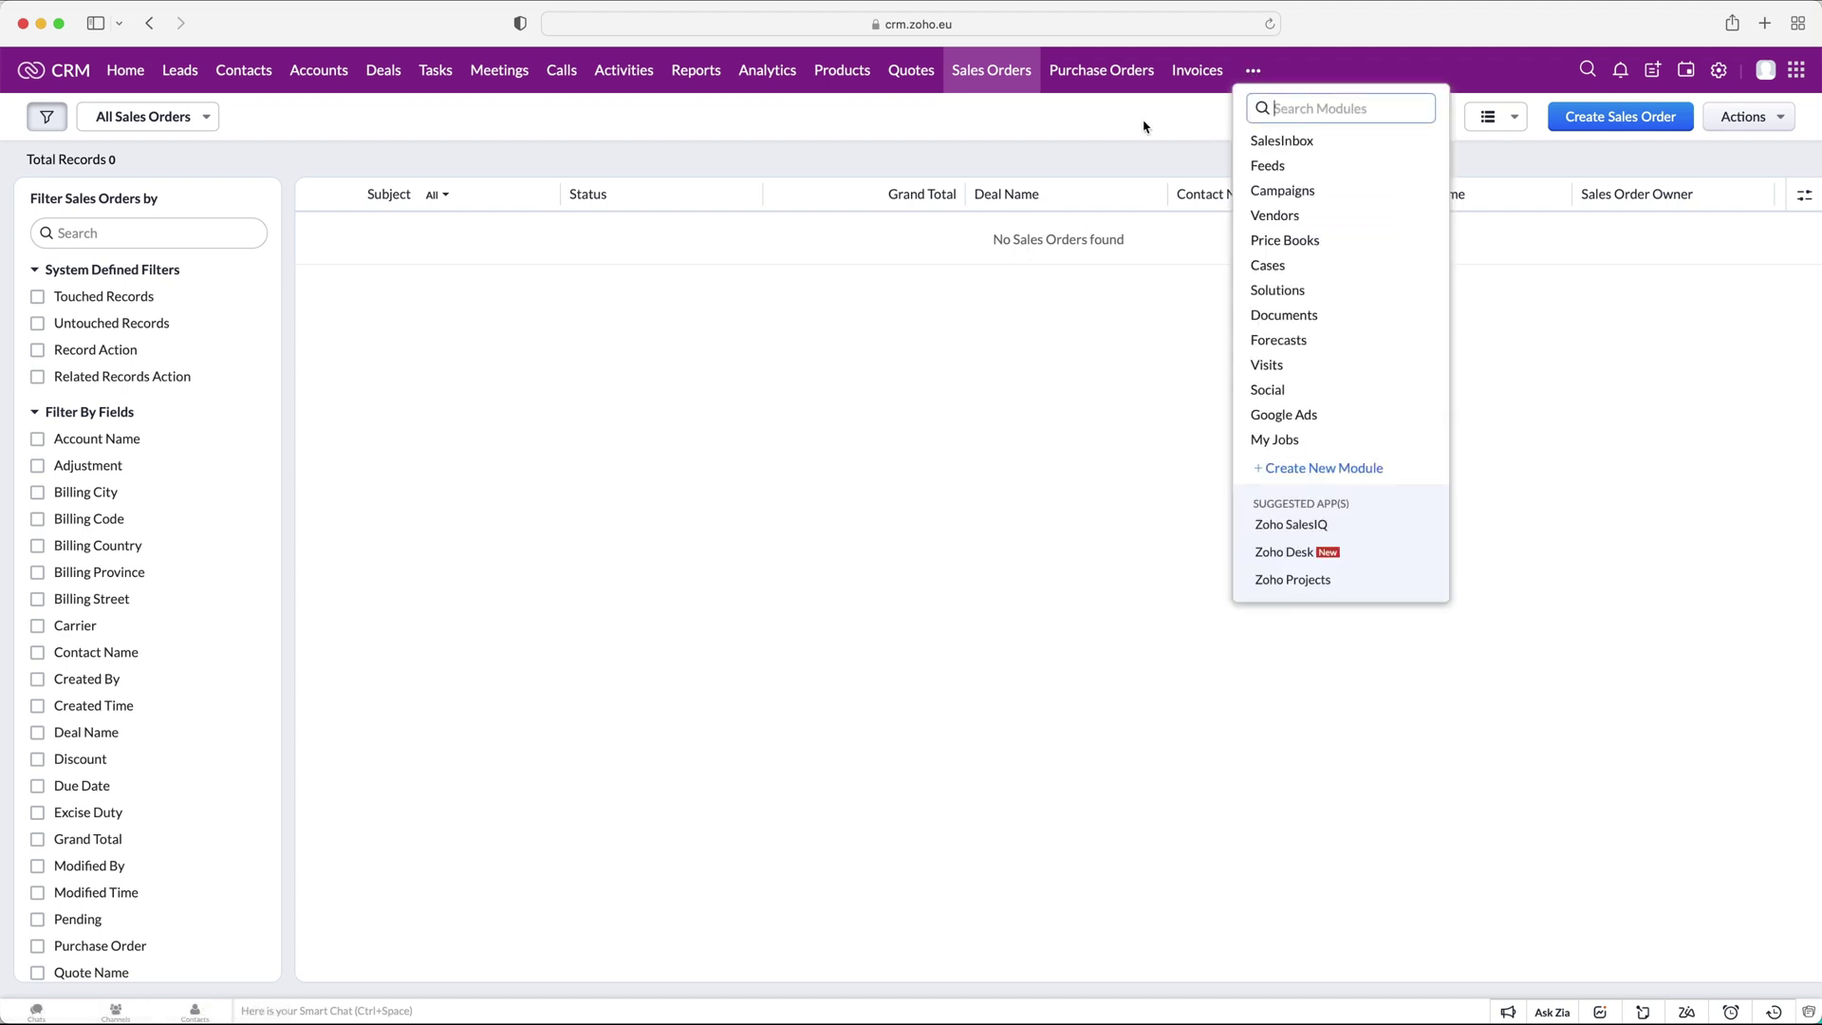
{"action": "left_click", "coordinate": [1620, 127]}
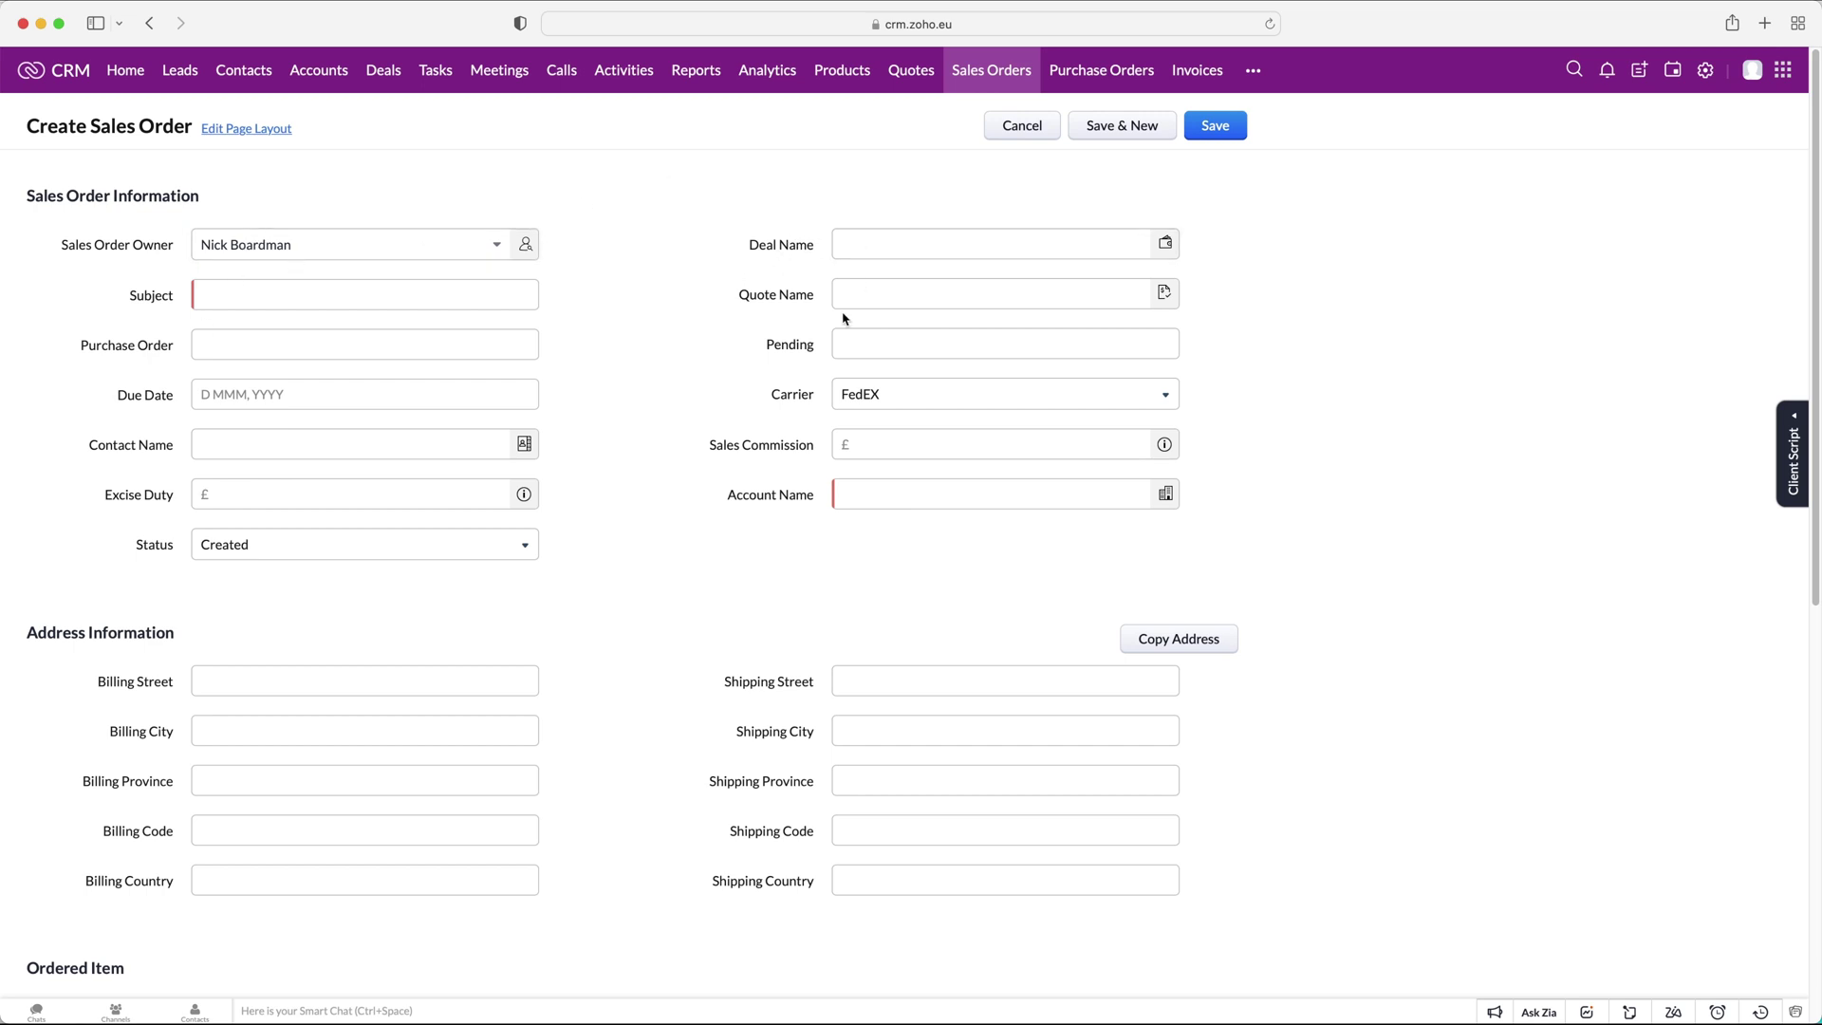
Link the sales order to the CRMCrew deal and enter a CRMCrew sales order subject dated 19/2/22.
{"action": "scroll", "coordinate": [829, 341], "scroll_direction": "down", "scroll_amount": 5}
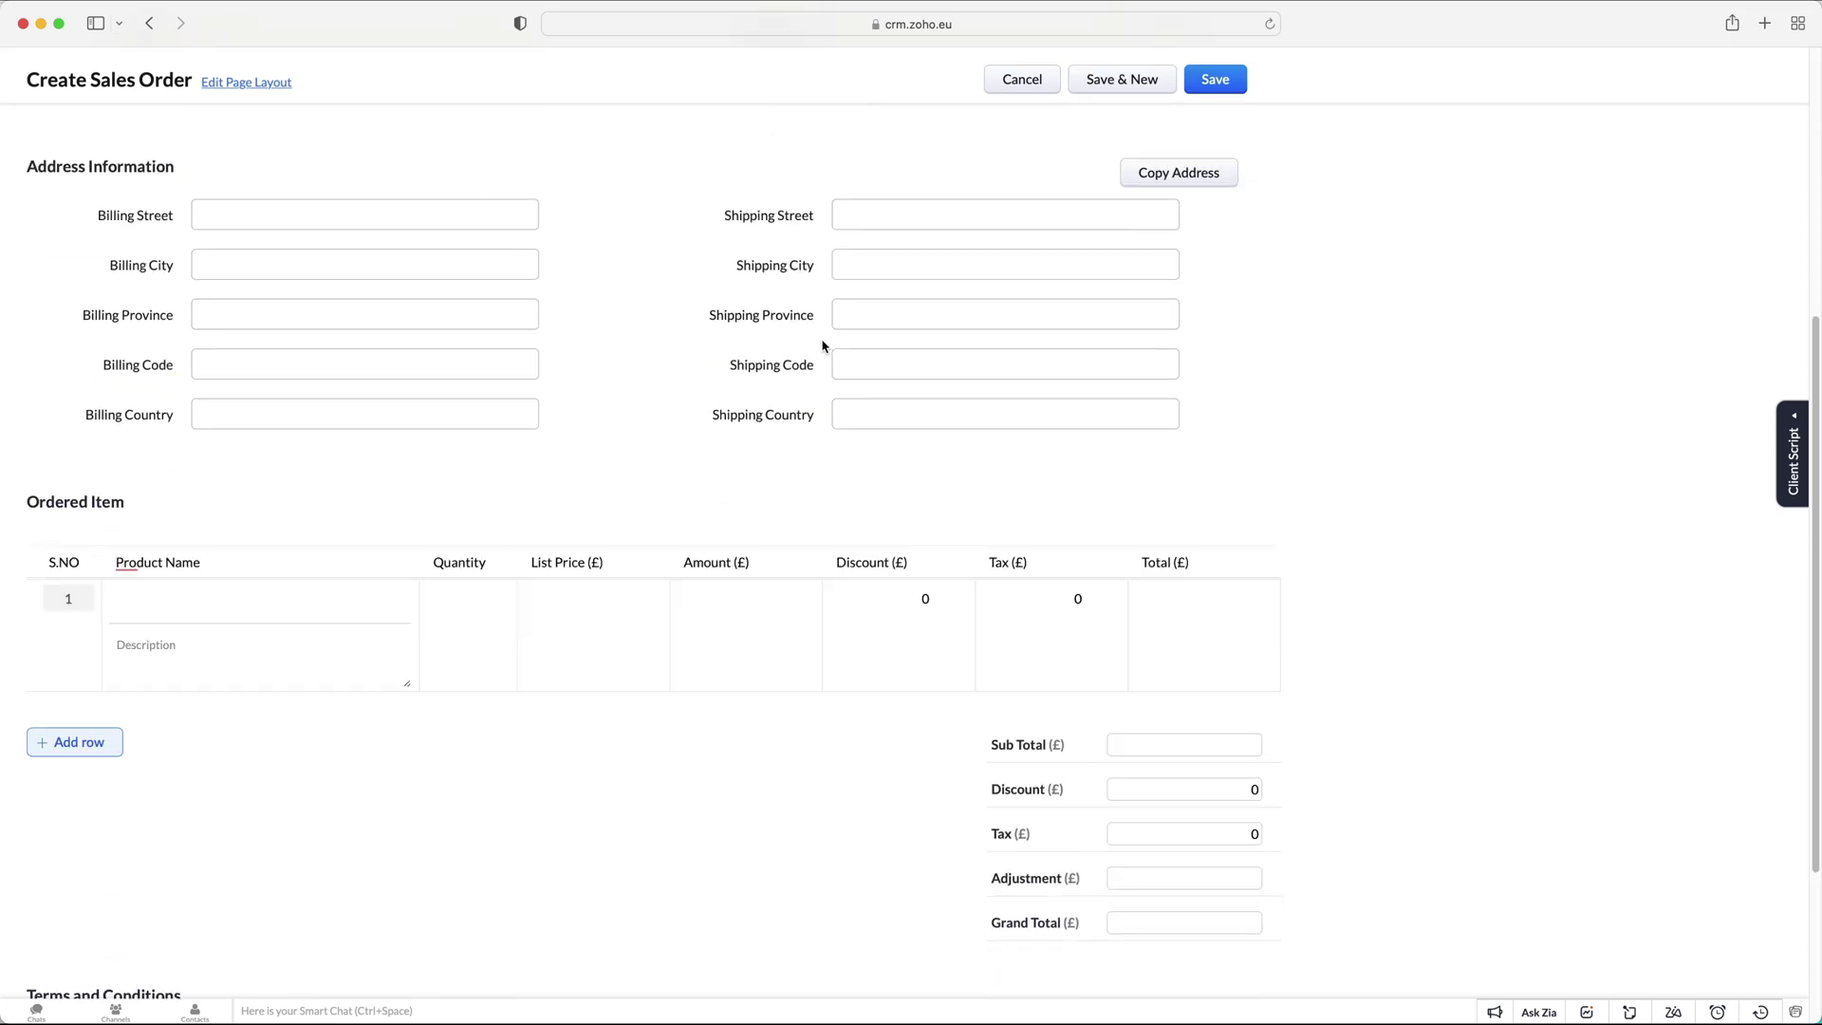
{"action": "scroll", "coordinate": [824, 343], "scroll_direction": "up", "scroll_amount": 5}
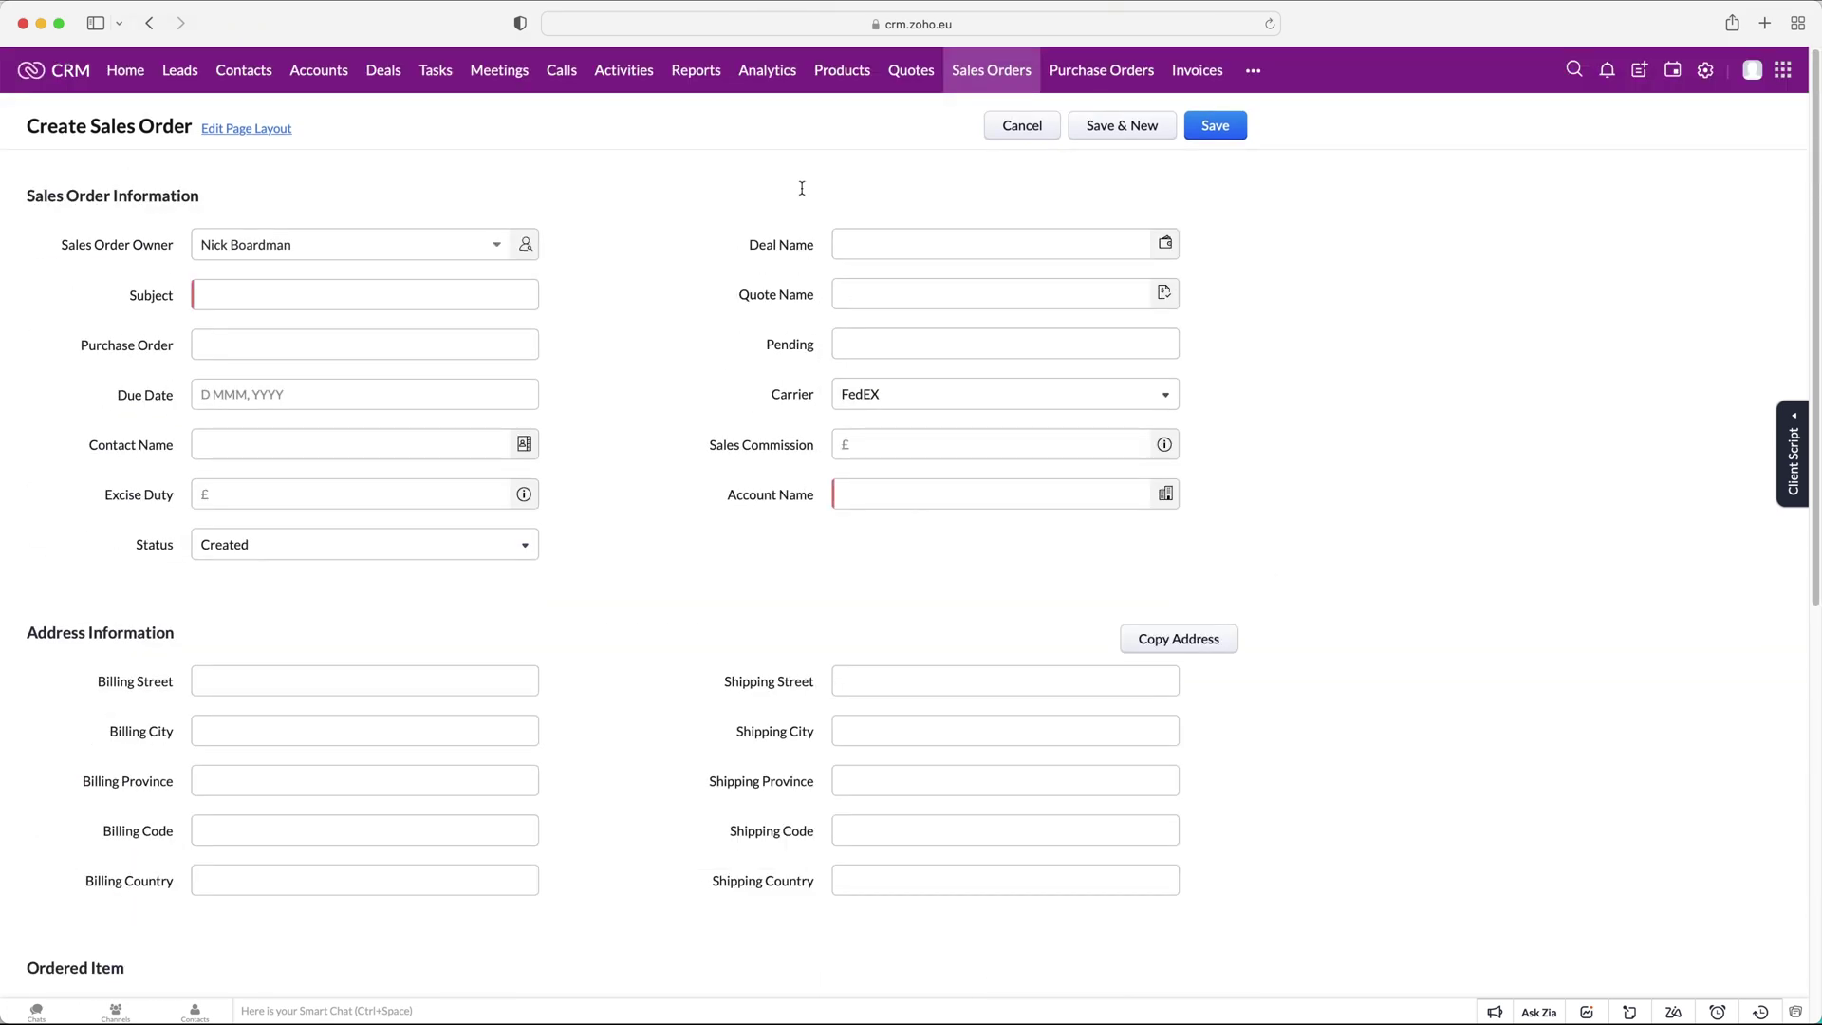
{"action": "left_click", "coordinate": [873, 238]}
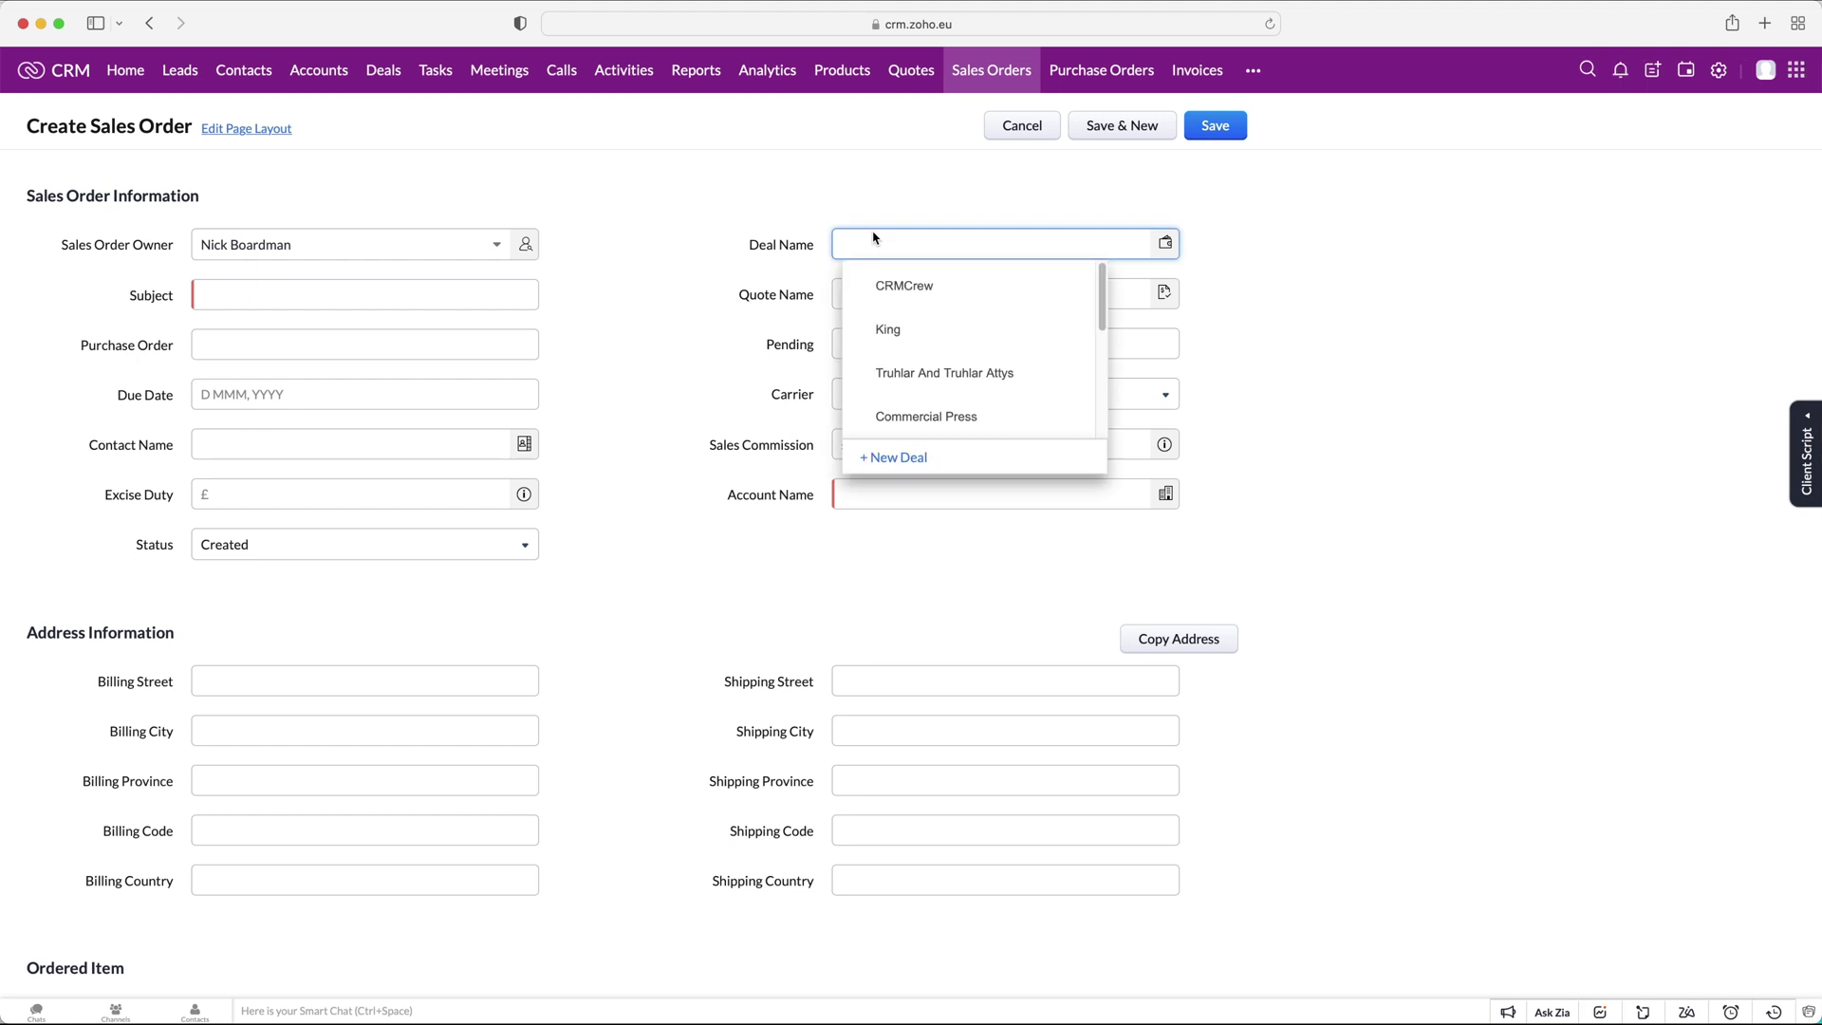
{"action": "left_click", "coordinate": [910, 286]}
{"action": "left_click", "coordinate": [463, 293]}
{"action": "type", "text": "CRMCrew"}
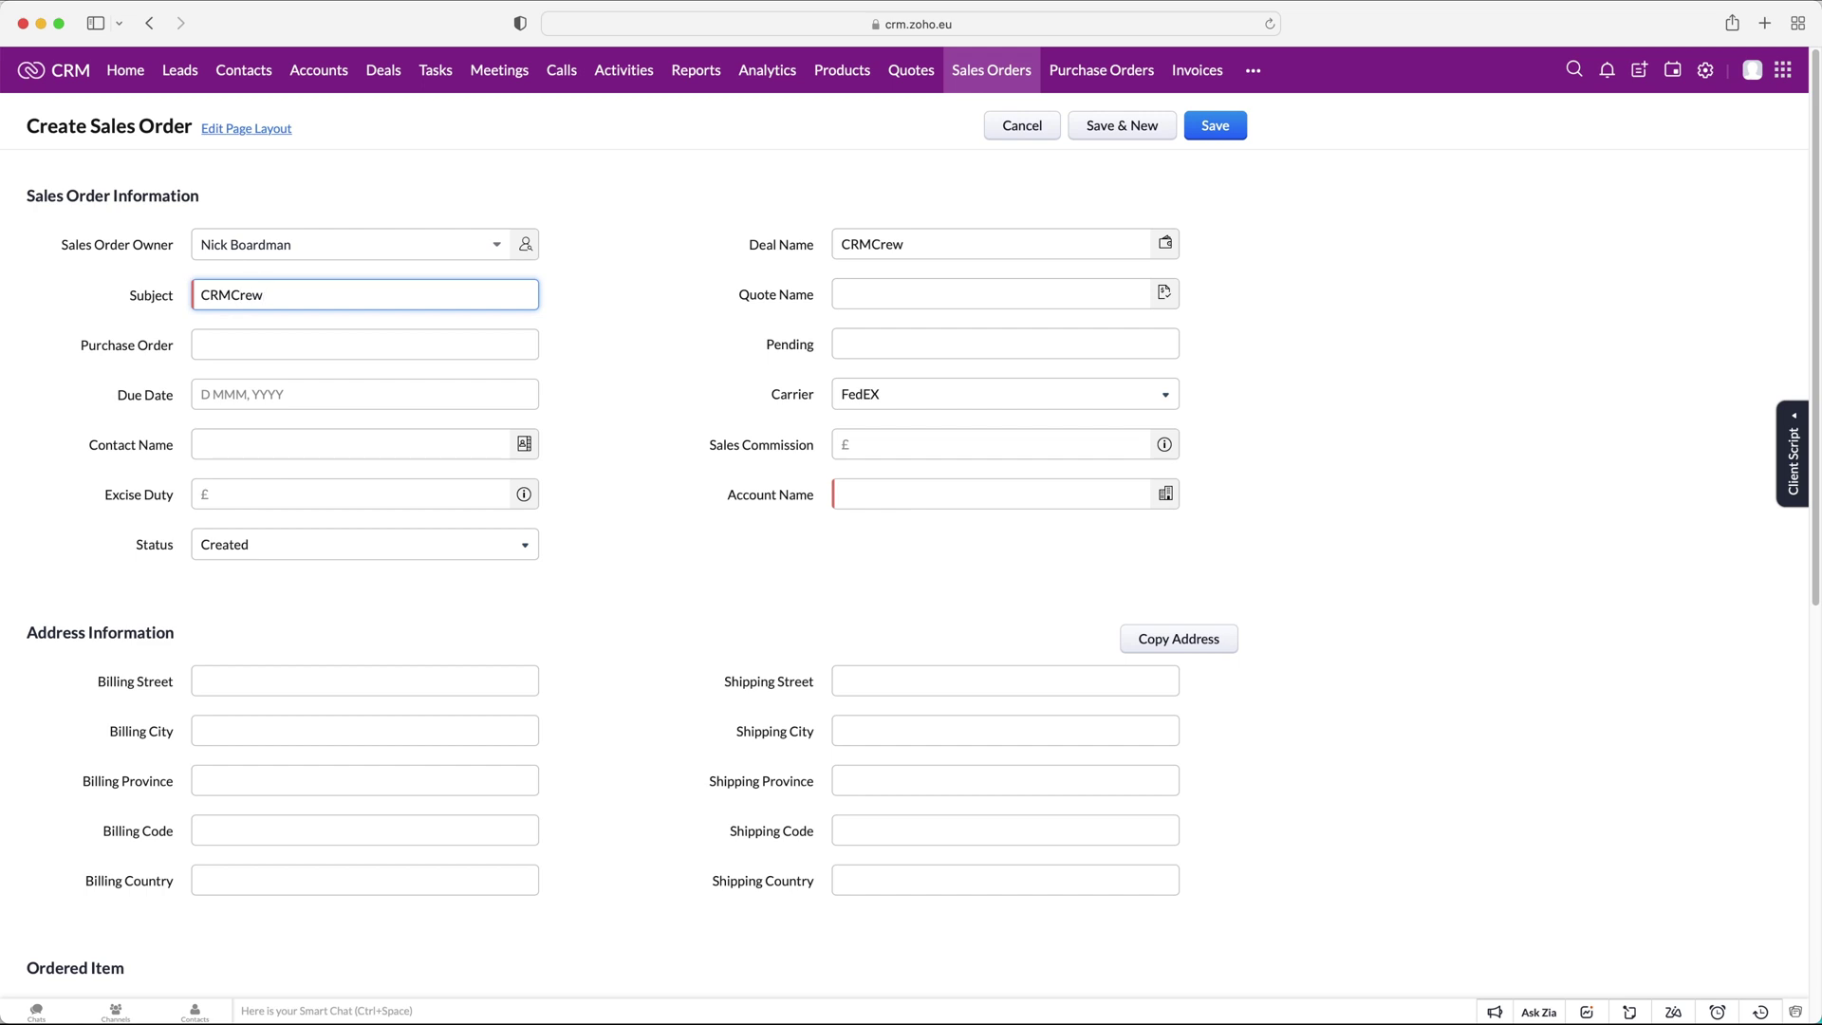
{"action": "type", "text": "Sales `Ord"}
{"action": "key", "text": "BackSpace"}
{"action": "key", "text": "BackSpace"}
{"action": "key", "text": "BackSpace"}
{"action": "type", "text": "Order - 19/2/22"}
Link it to CRMCrew Quote - 19/2/22 and set the due date to 26 Feb, 2022.
{"action": "left_click", "coordinate": [1078, 289]}
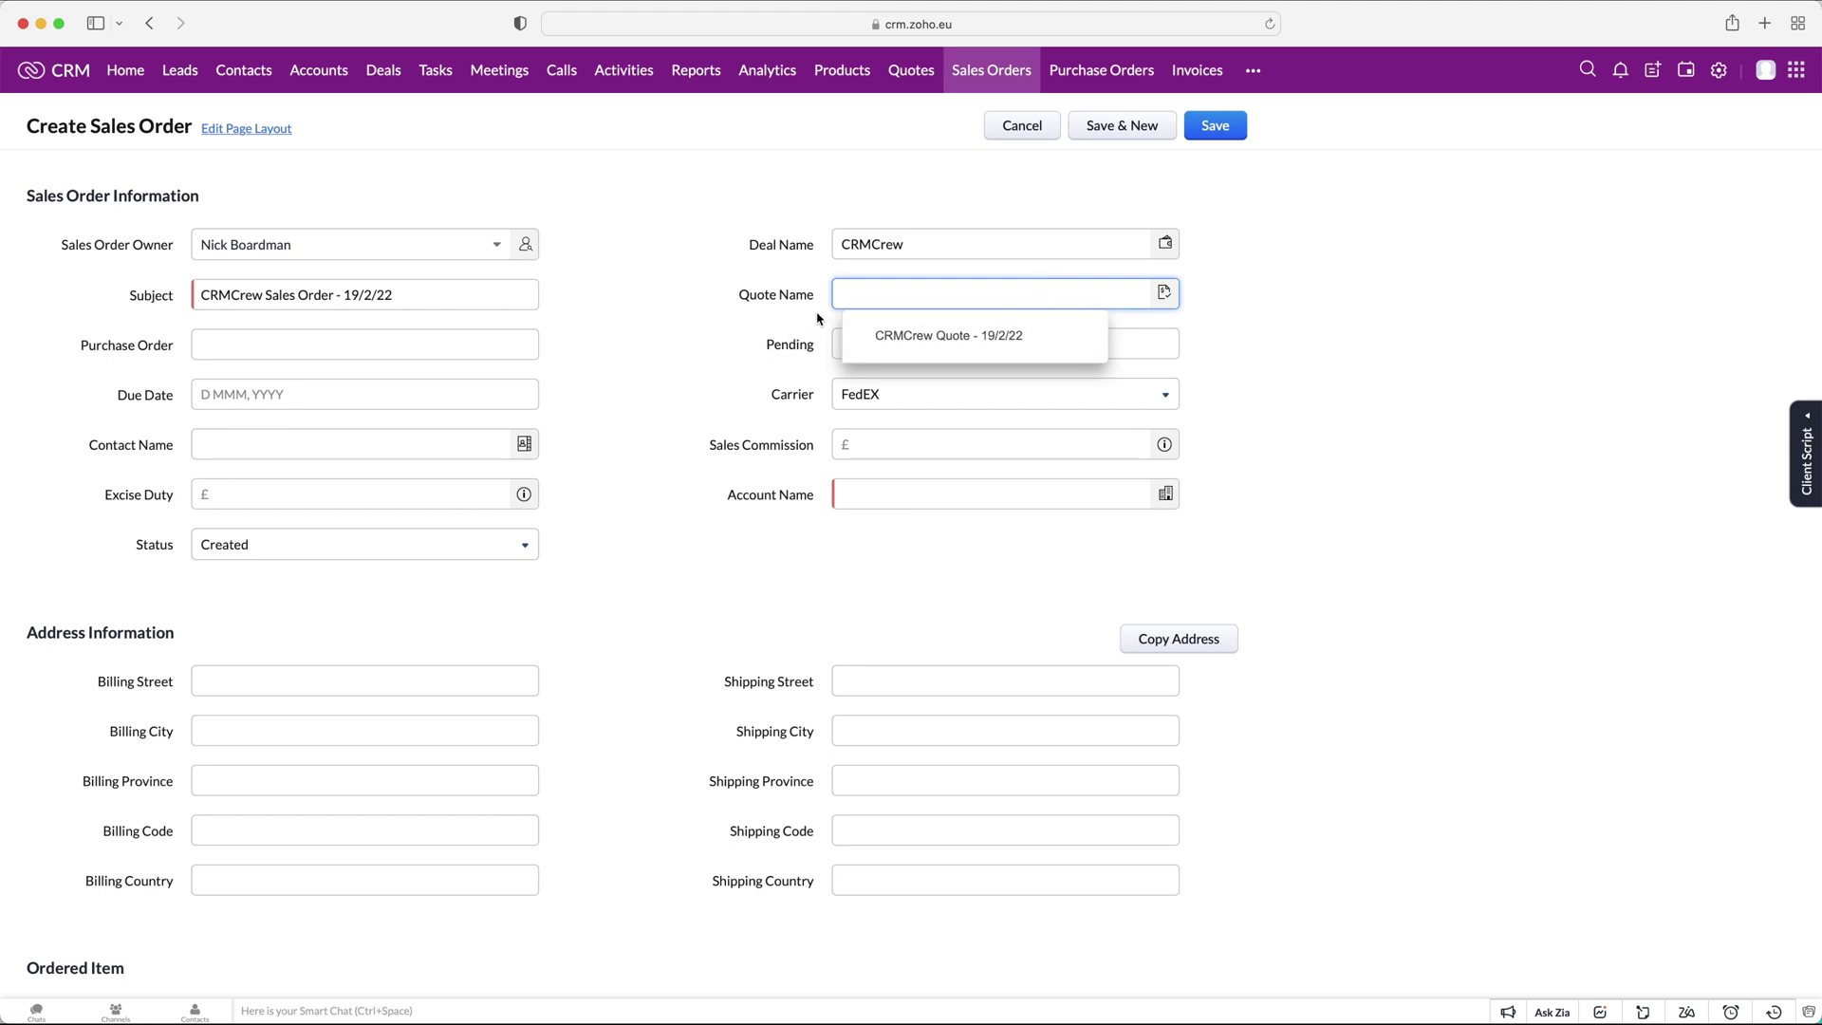
{"action": "left_click", "coordinate": [897, 334]}
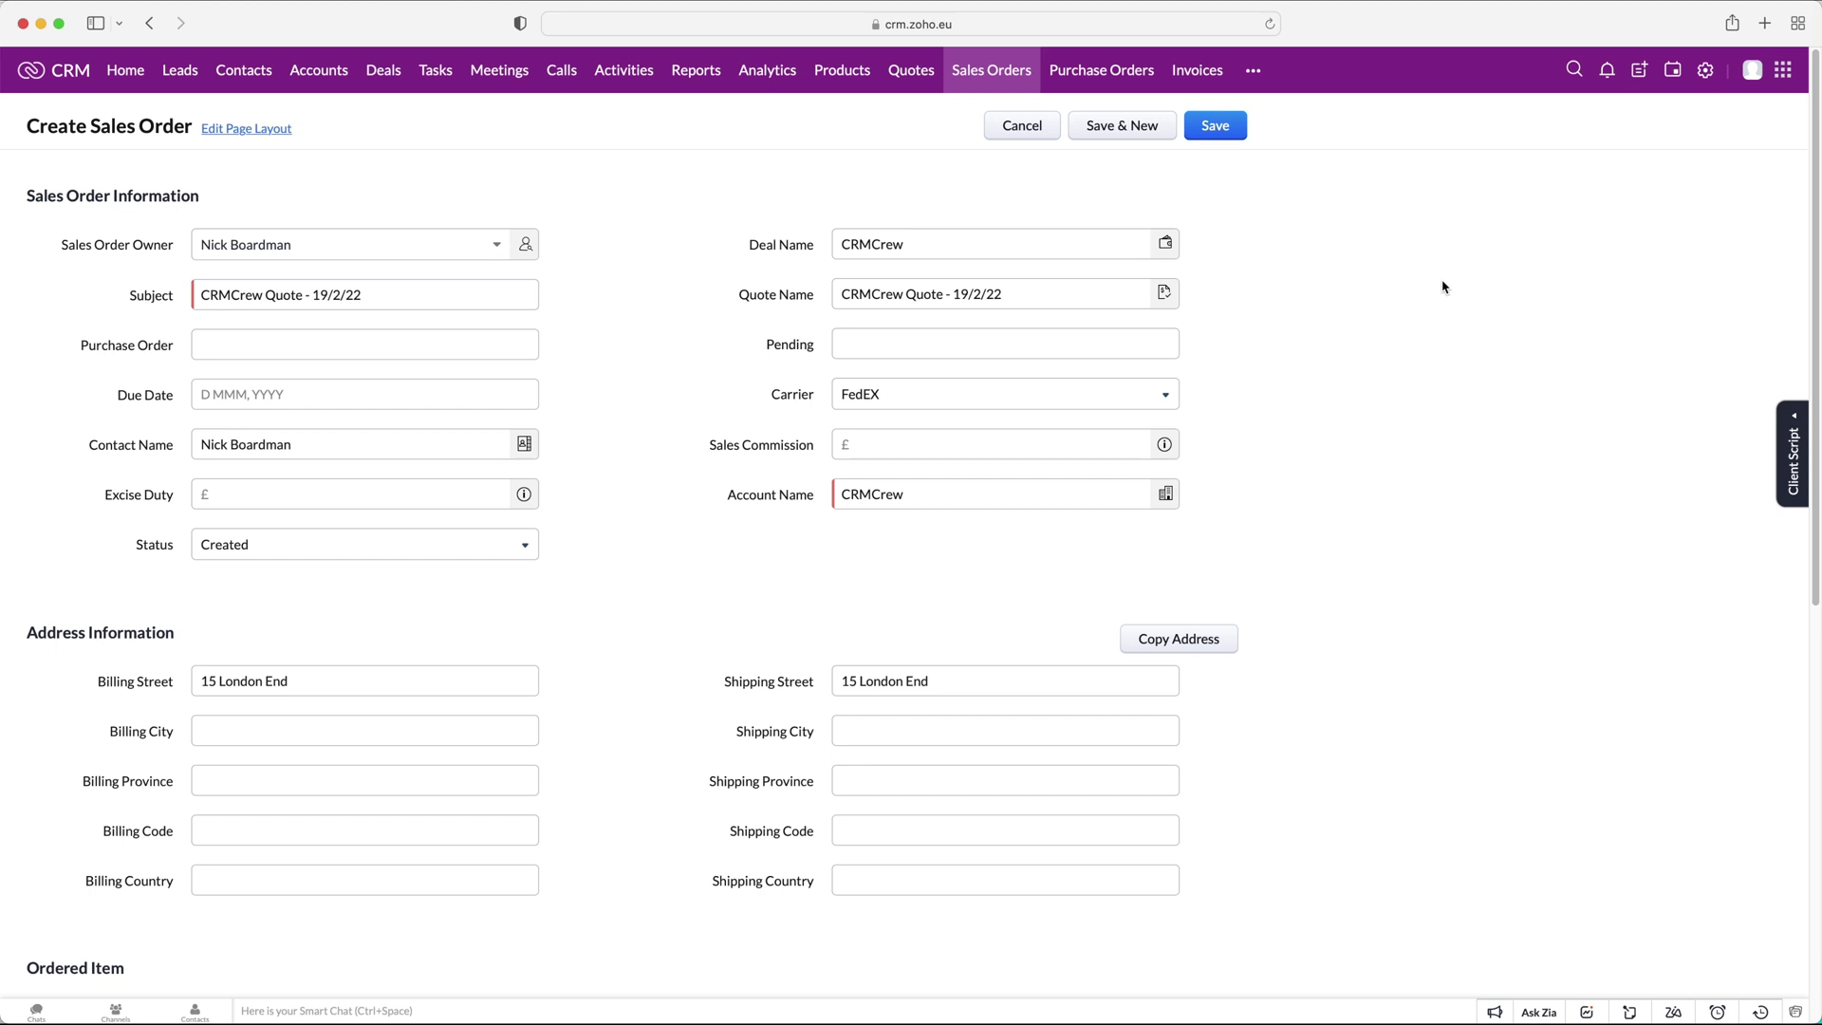
{"action": "left_click", "coordinate": [213, 341]}
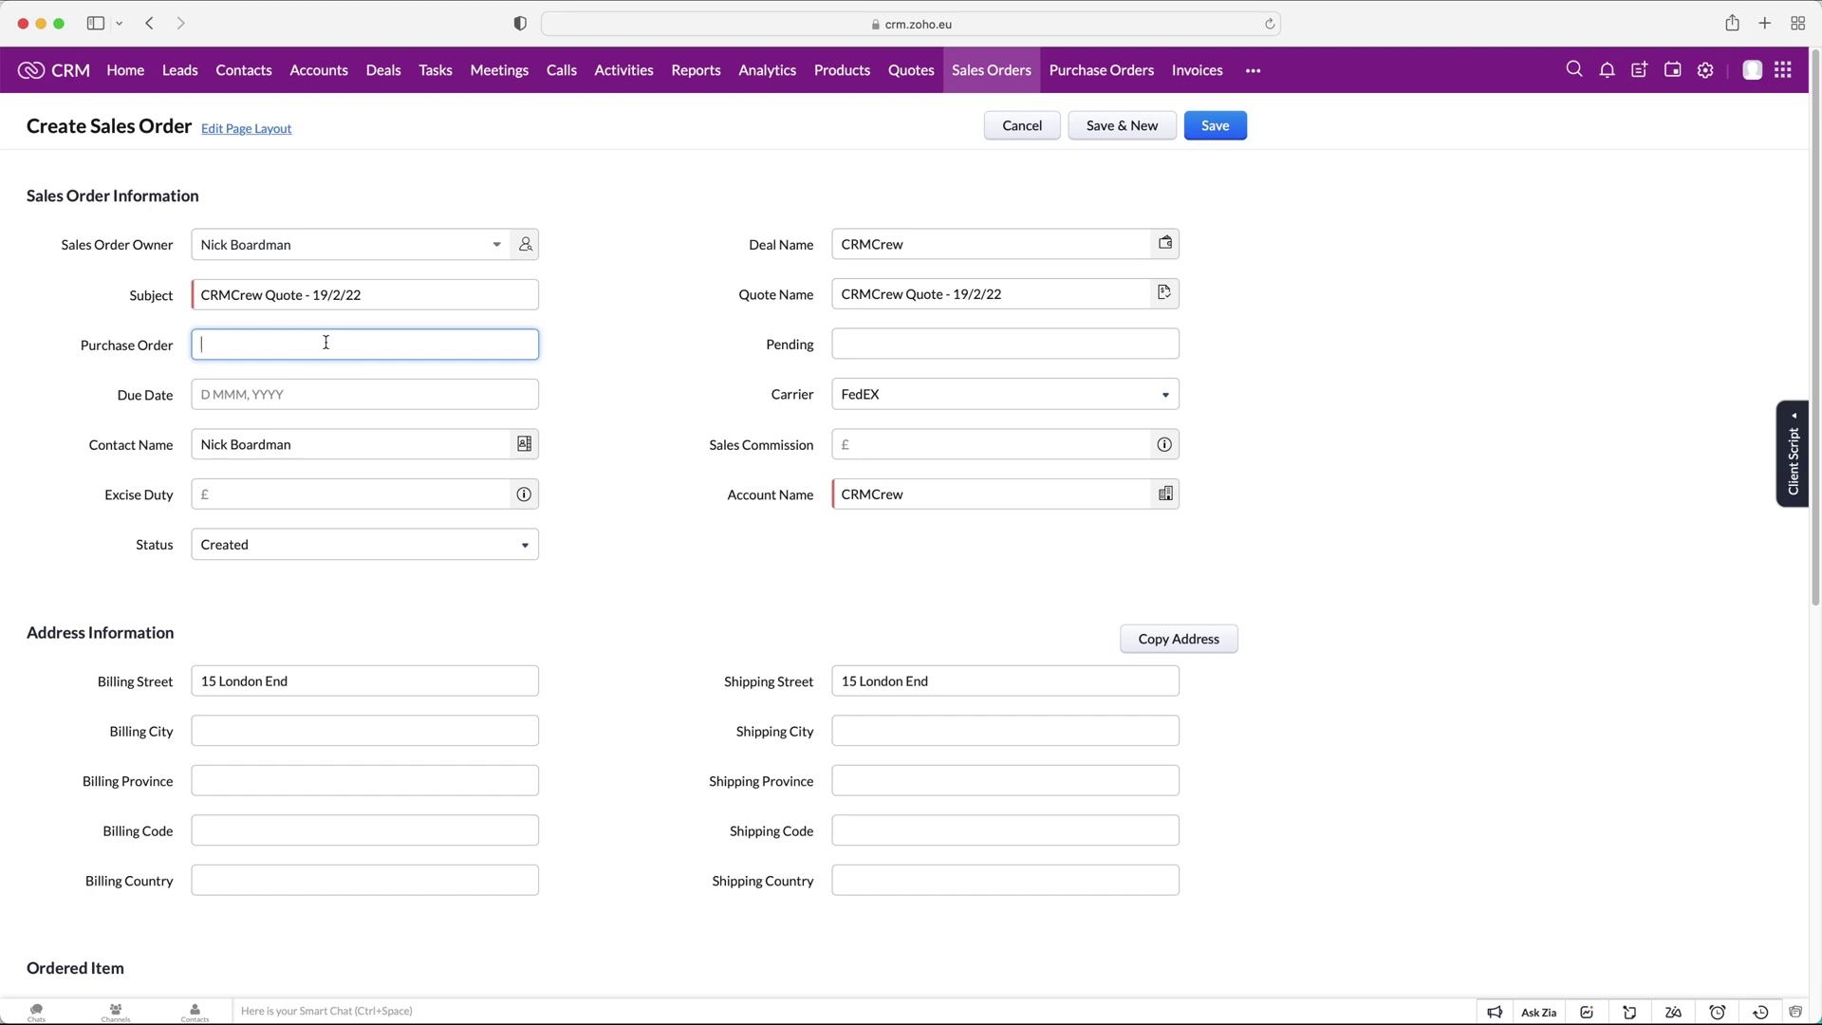
{"action": "left_click", "coordinate": [894, 338]}
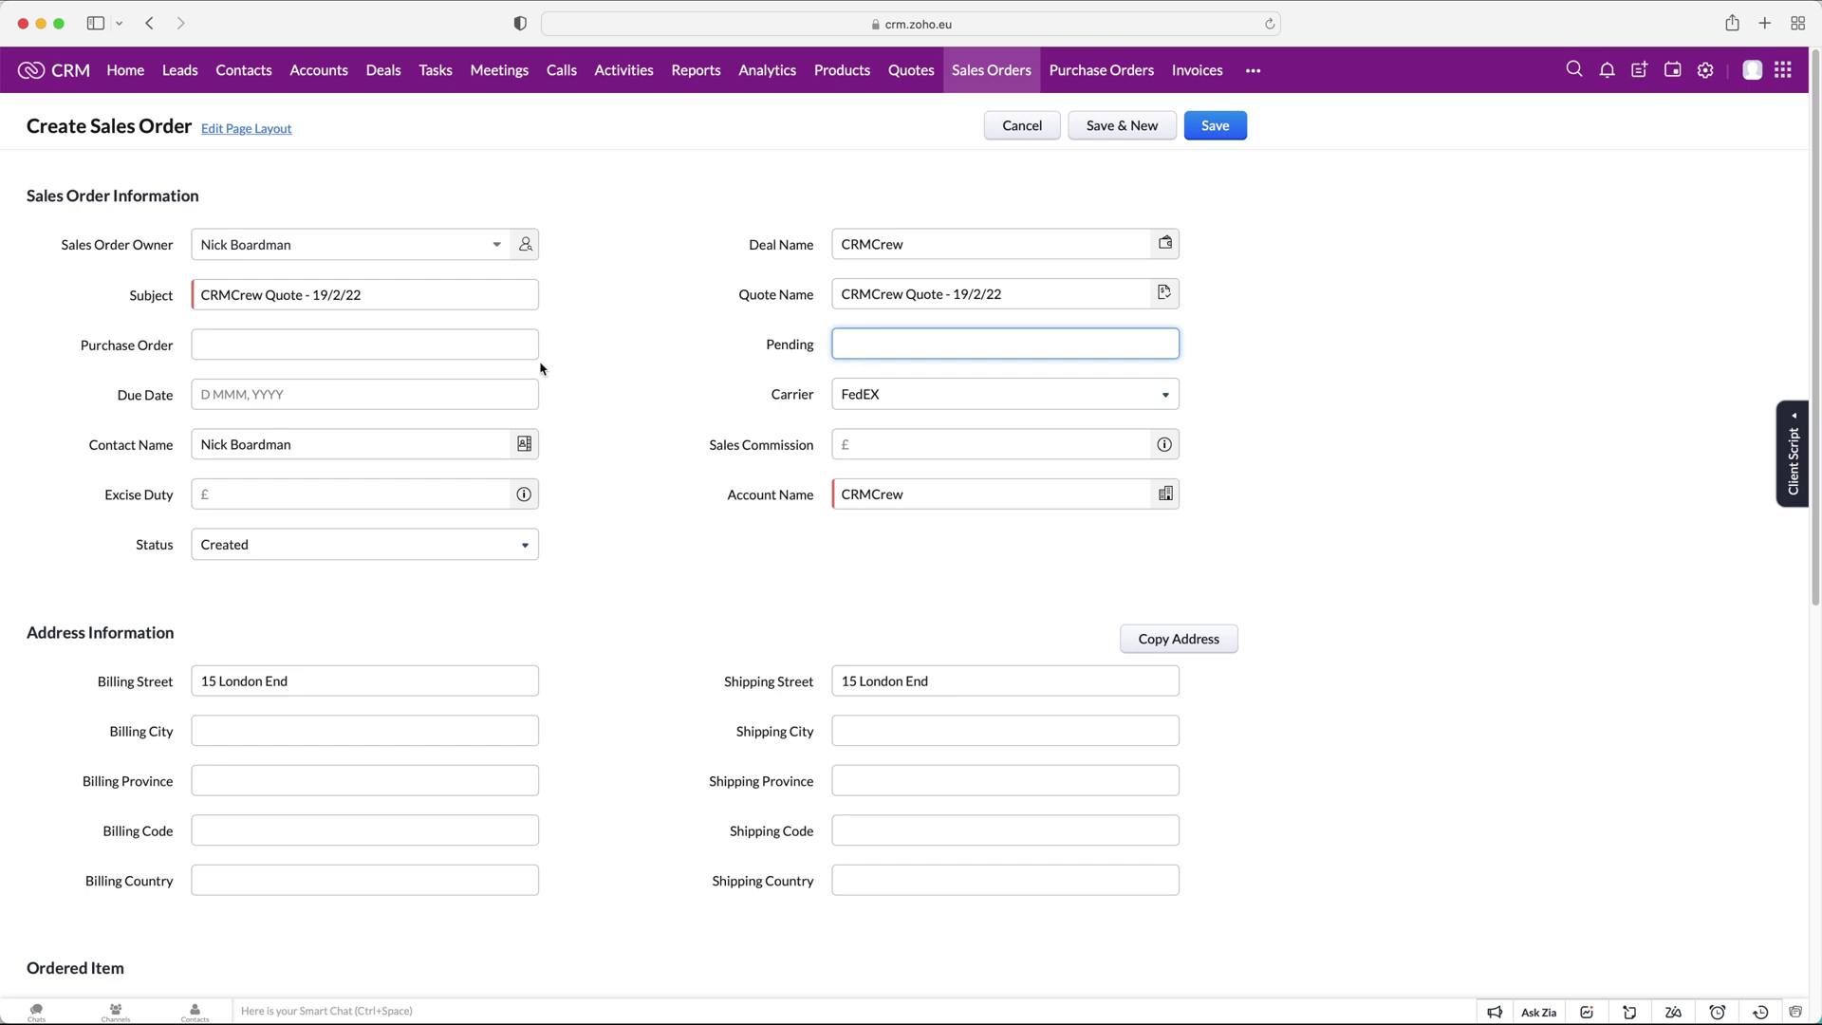
{"action": "left_click", "coordinate": [314, 392]}
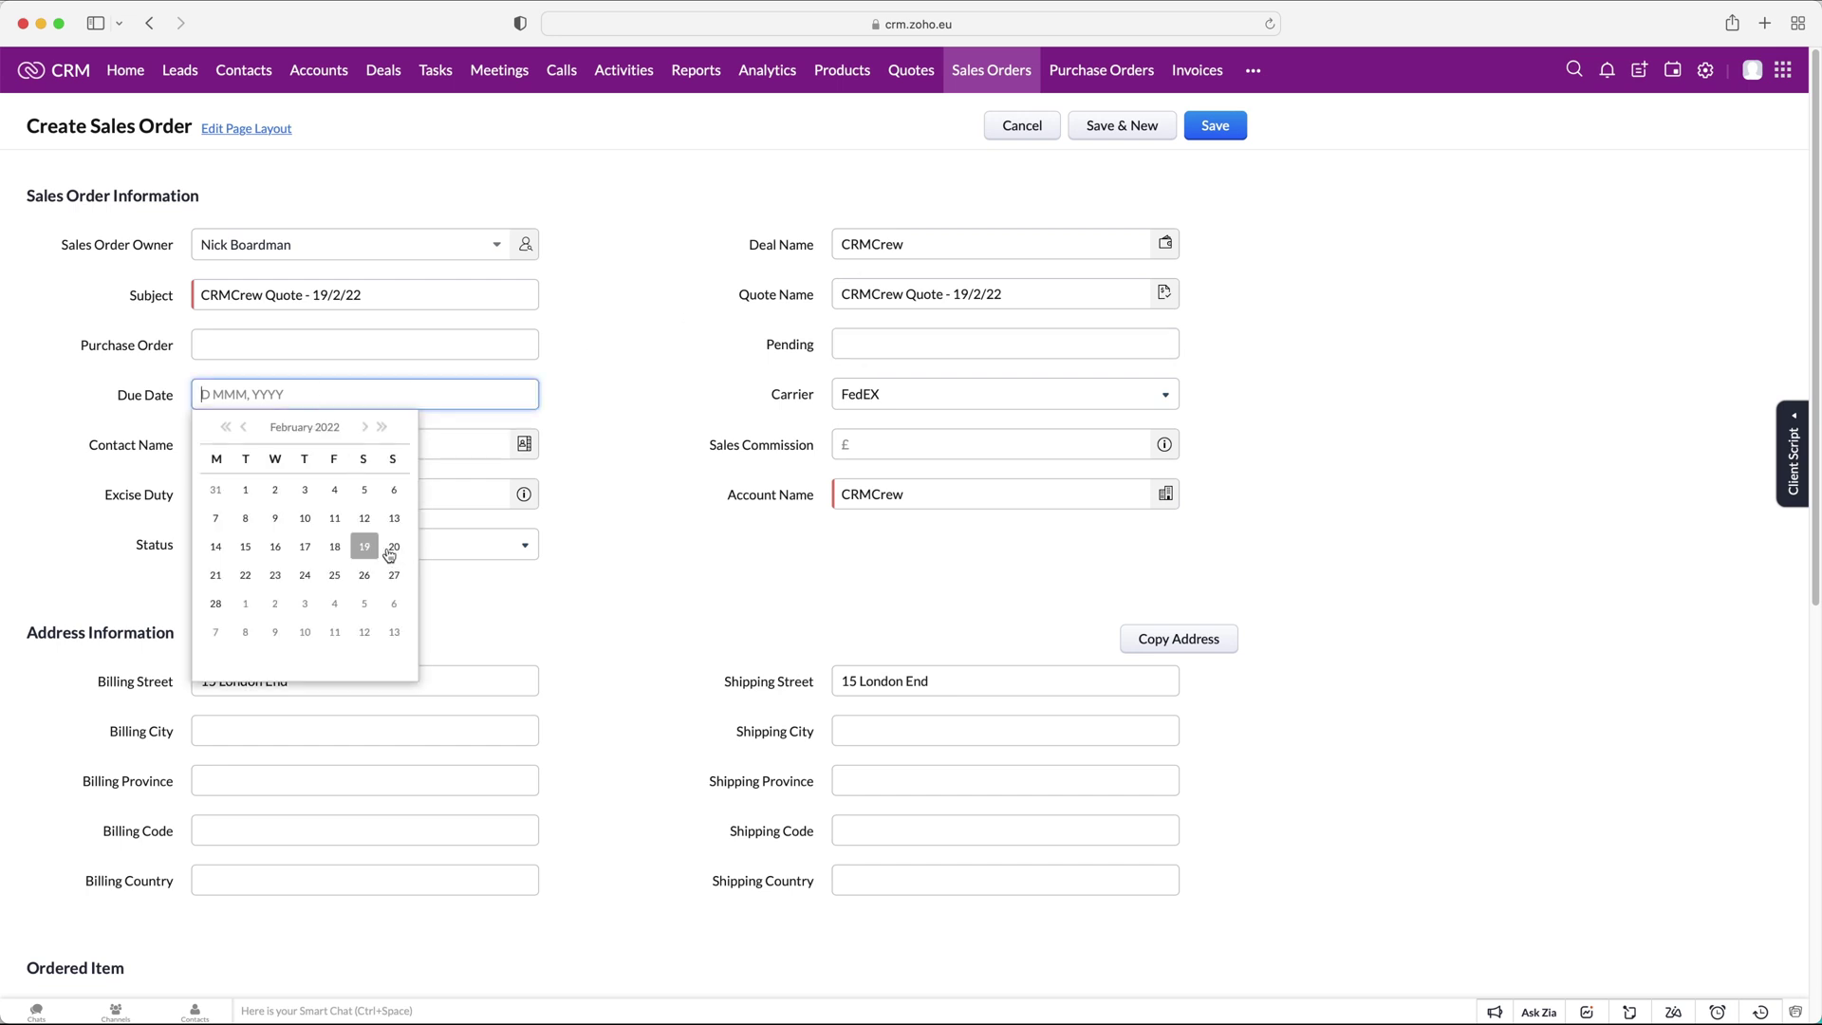
{"action": "left_click", "coordinate": [361, 577]}
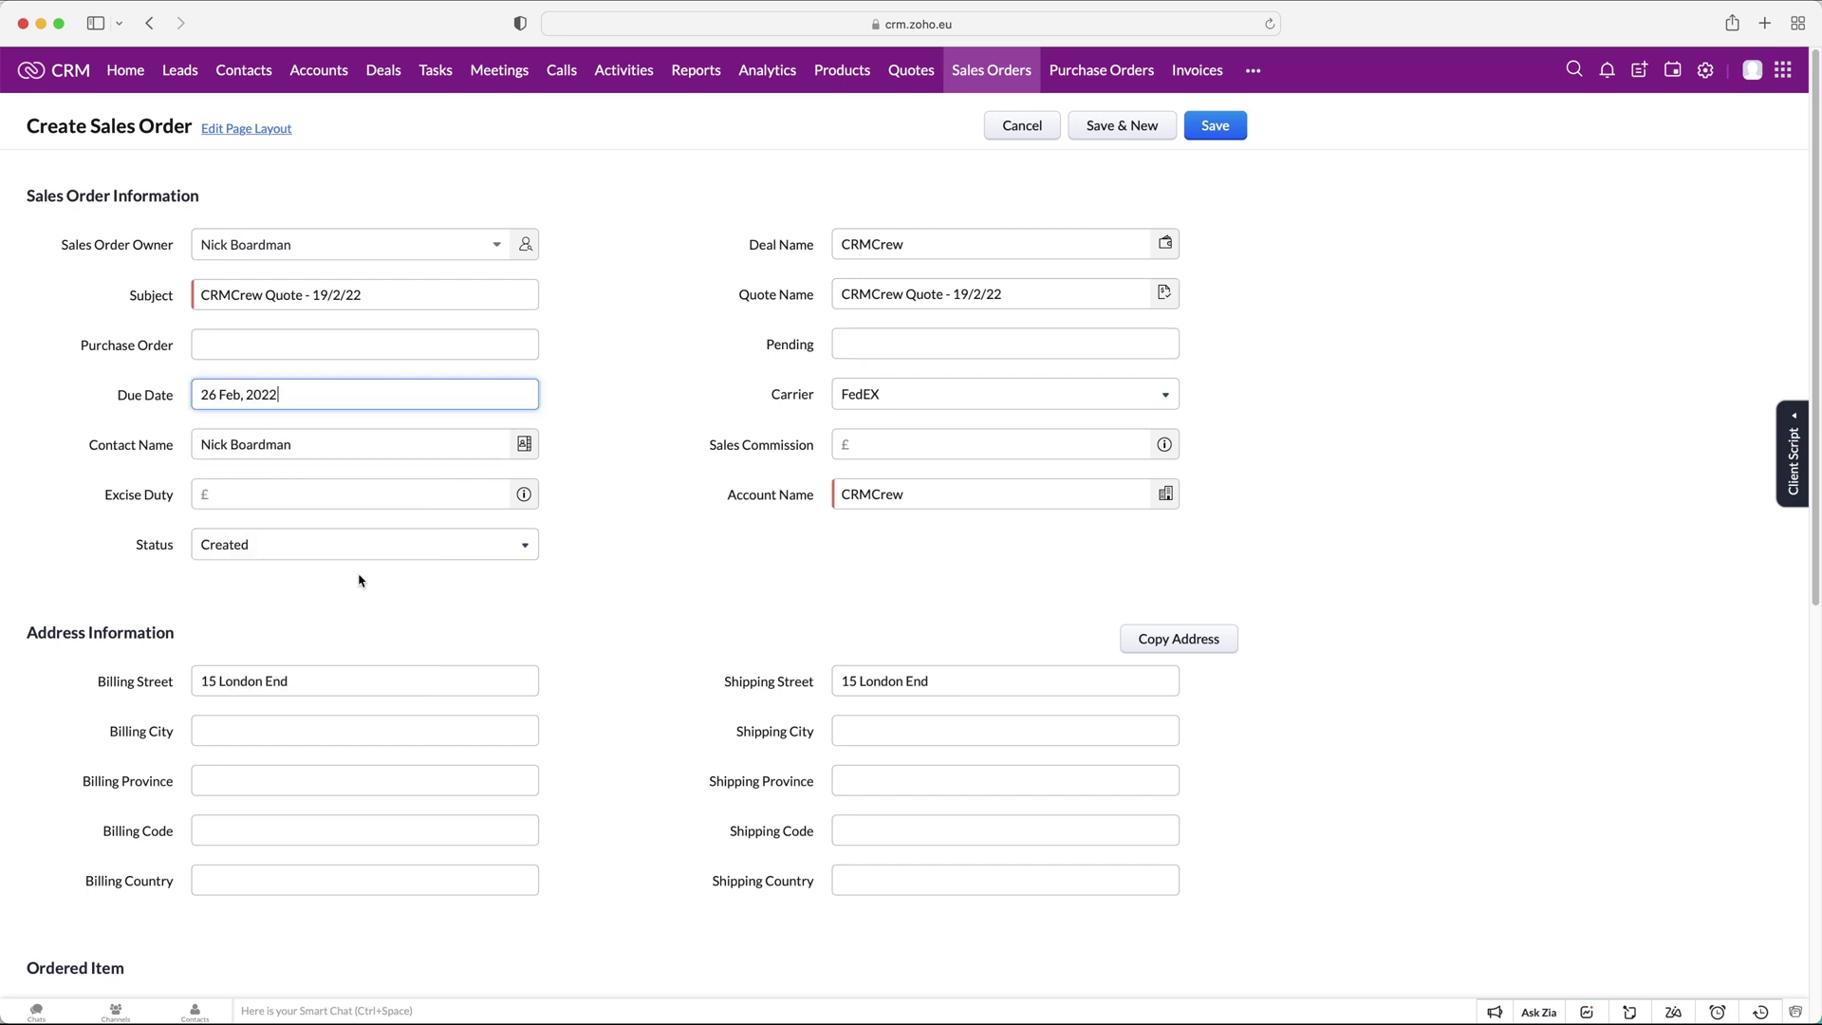
Pass through the commission and excise duty fields, leaving Status as Created.
{"action": "left_click", "coordinate": [572, 415]}
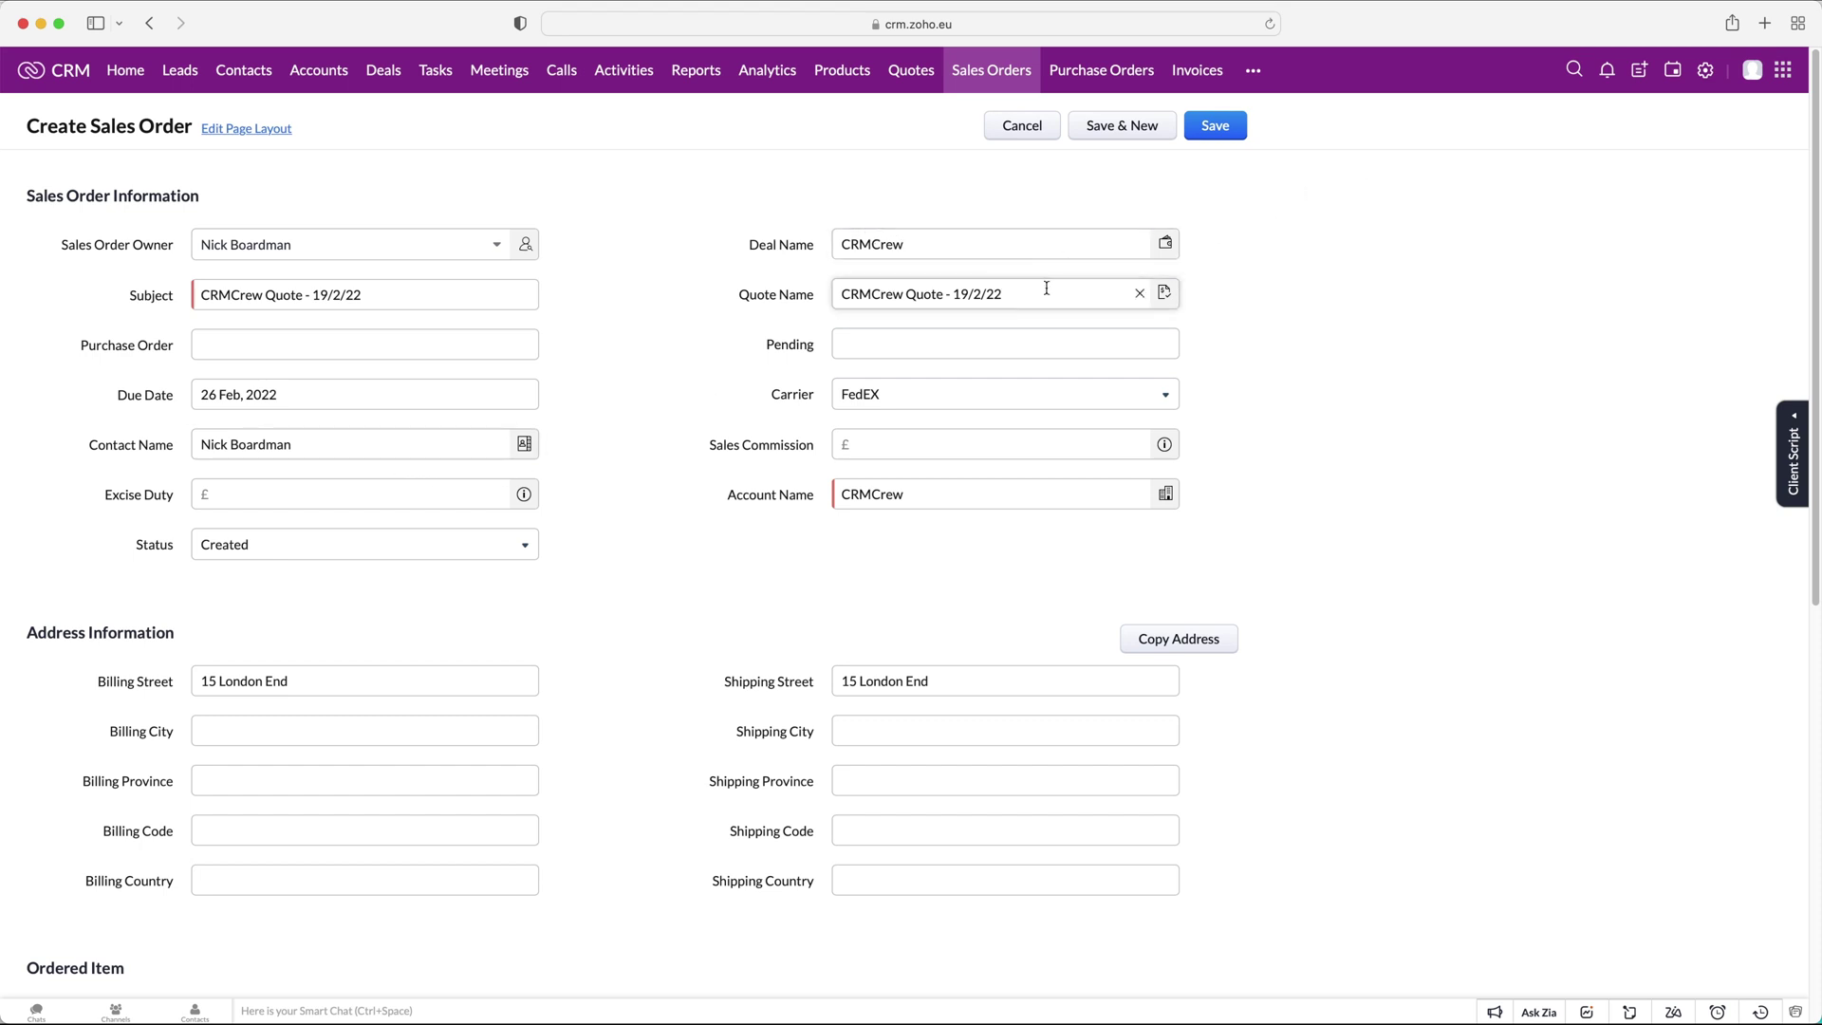
{"action": "left_click", "coordinate": [1023, 443]}
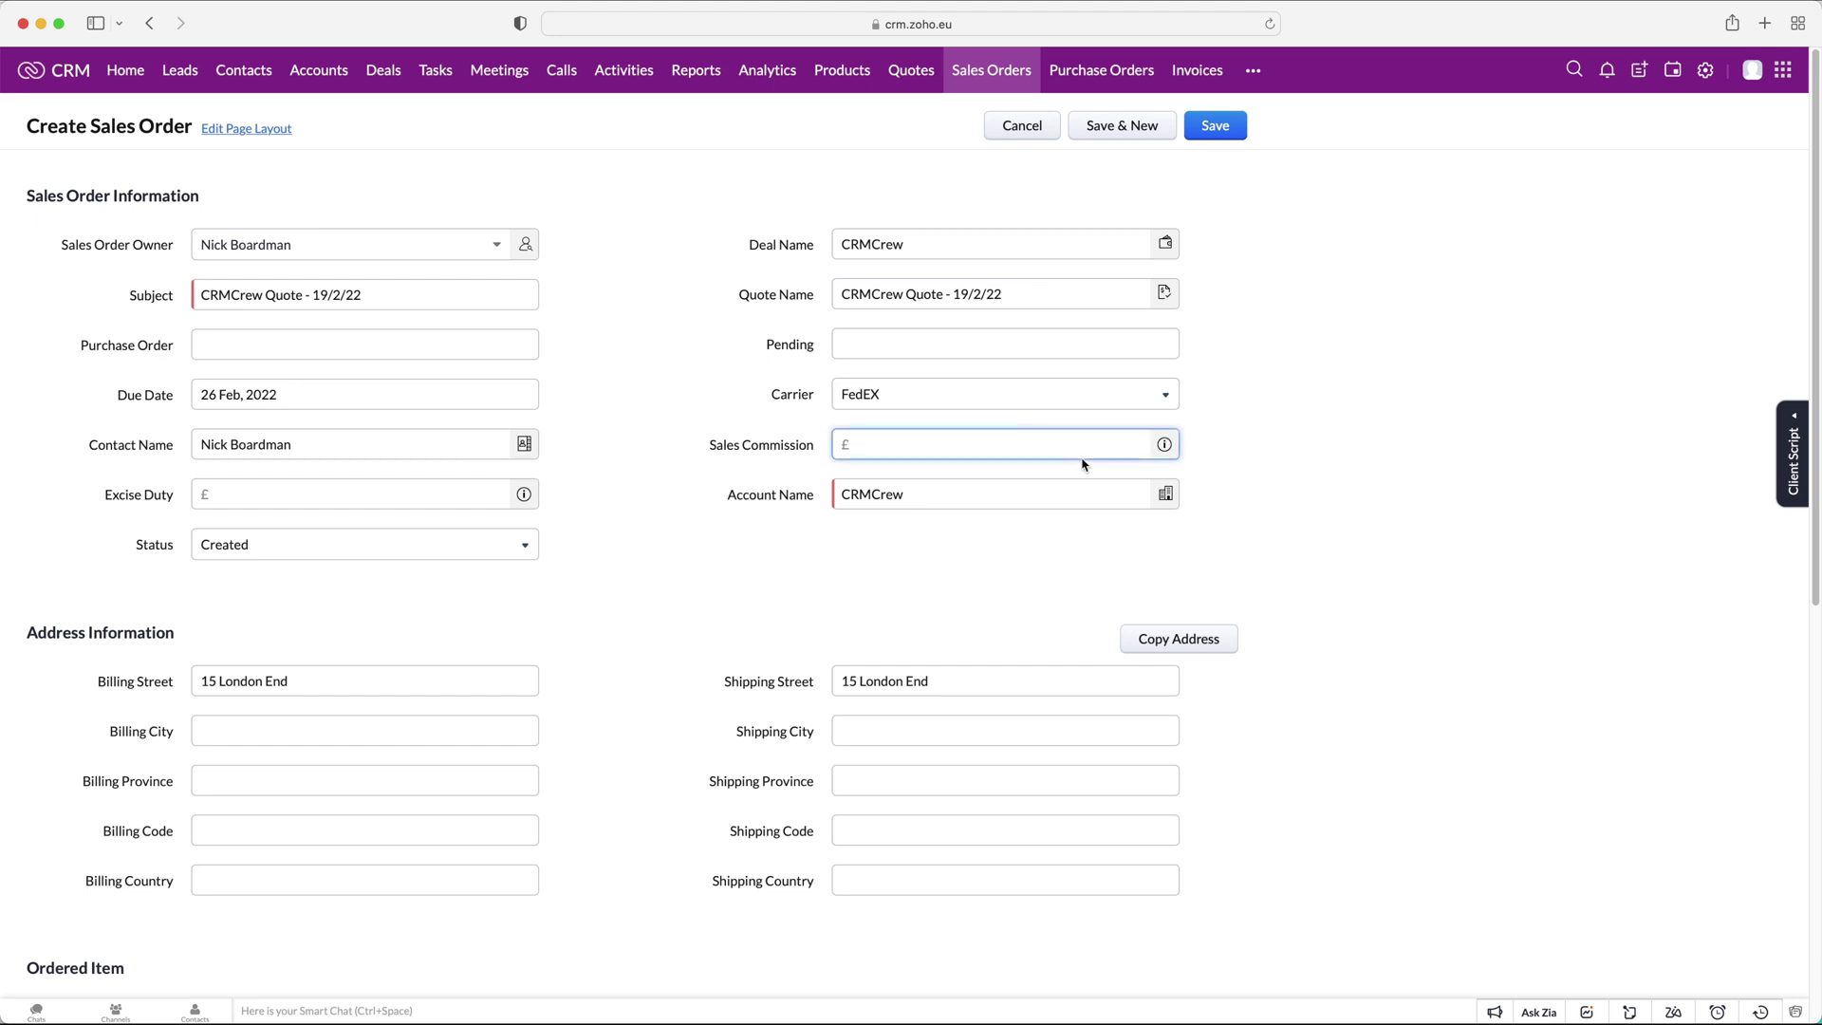
{"action": "left_click", "coordinate": [349, 503]}
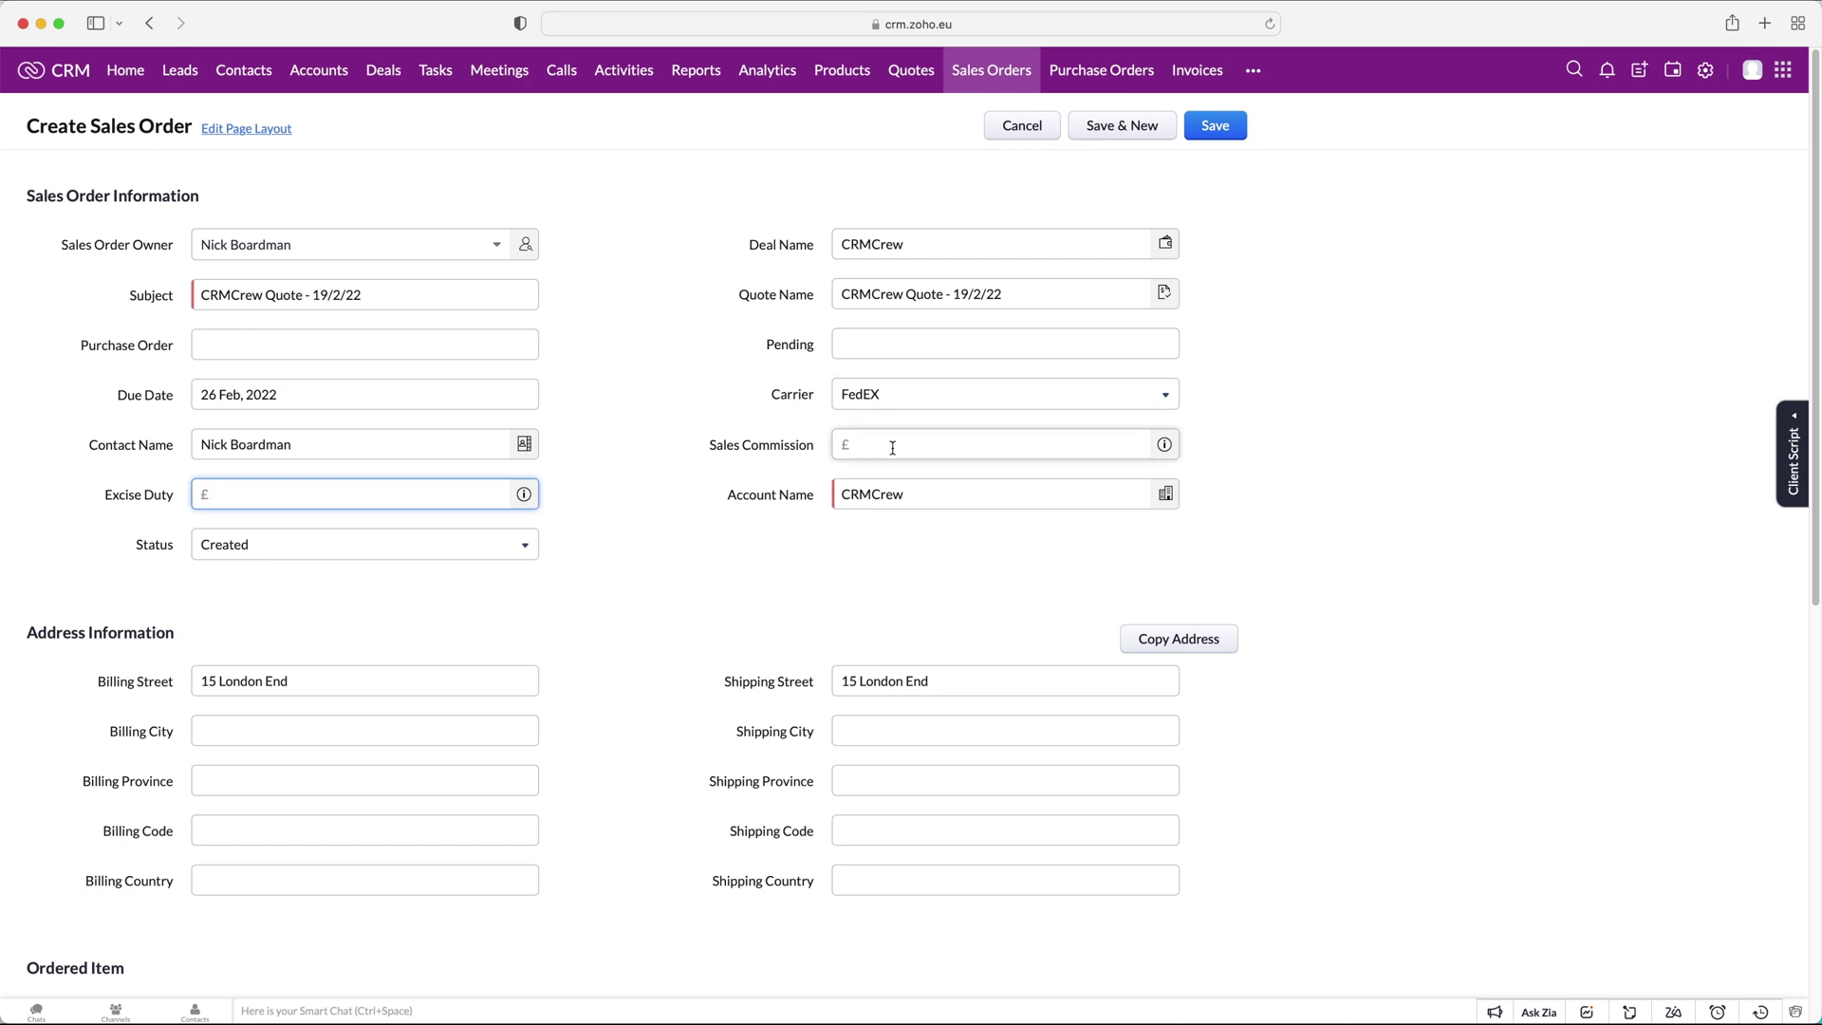
{"action": "left_click", "coordinate": [351, 573]}
{"action": "left_click", "coordinate": [368, 549]}
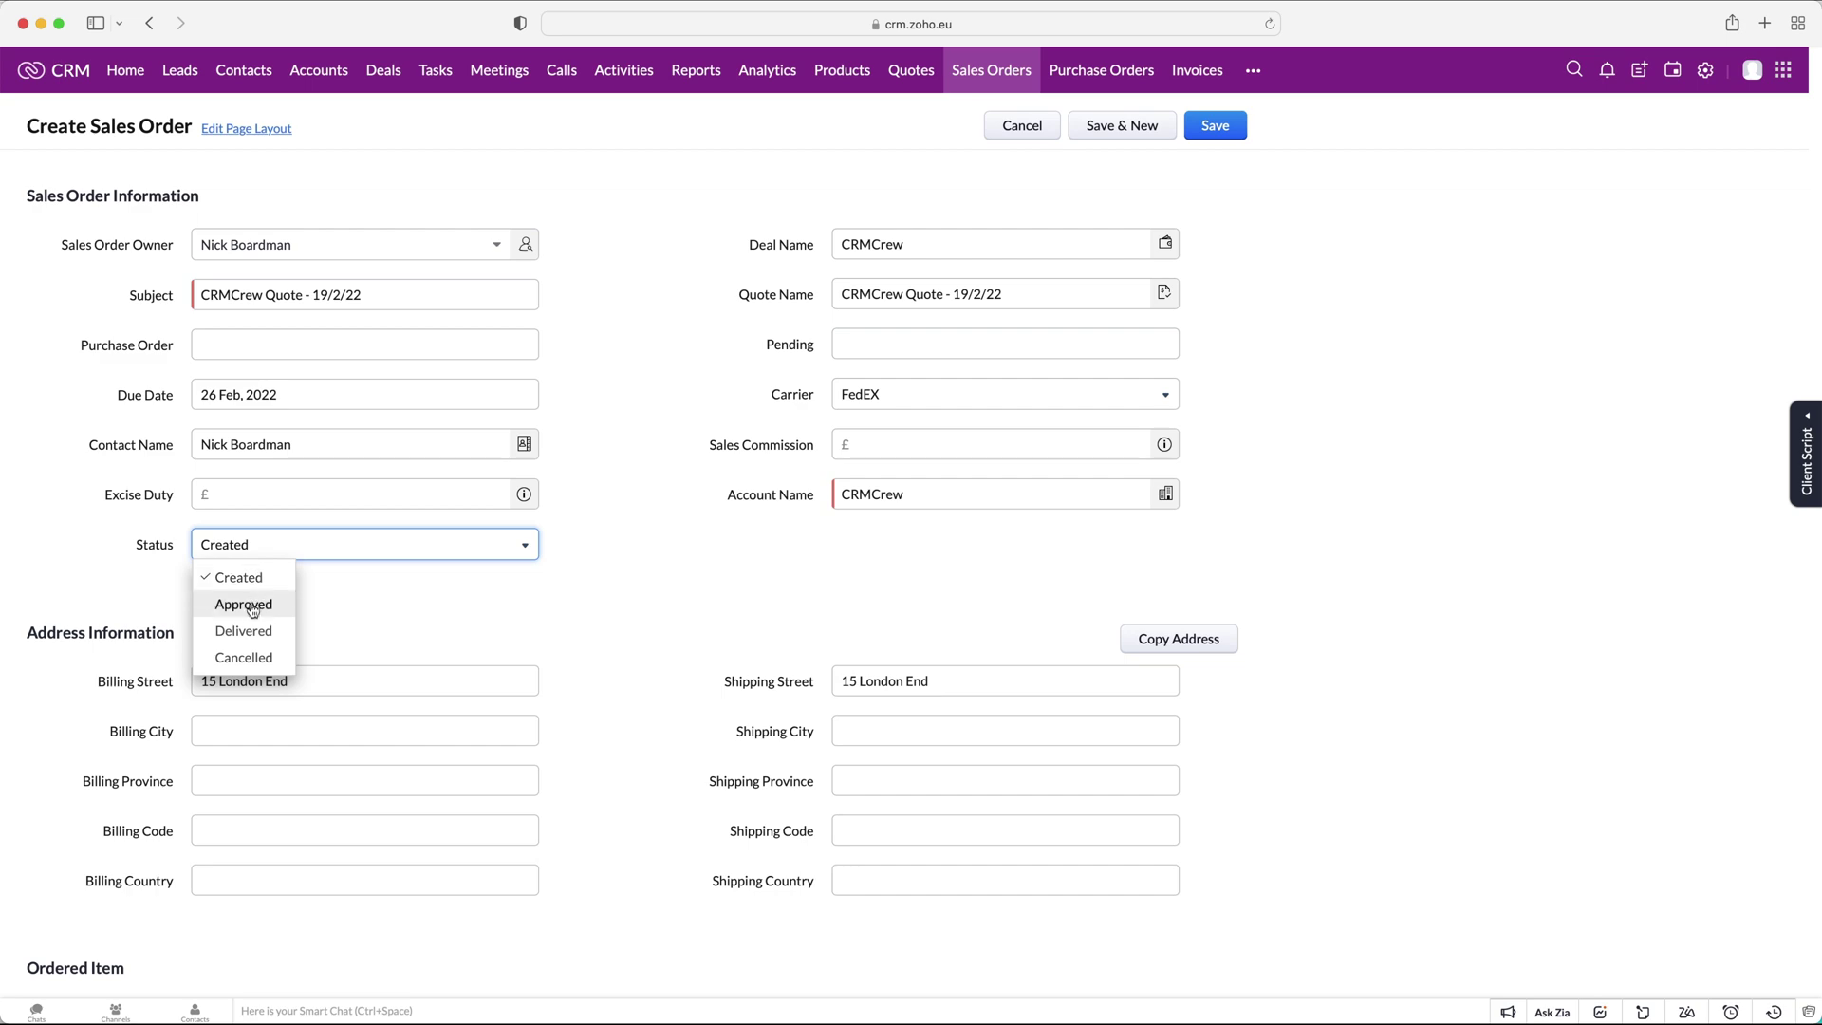
{"action": "left_click", "coordinate": [573, 576]}
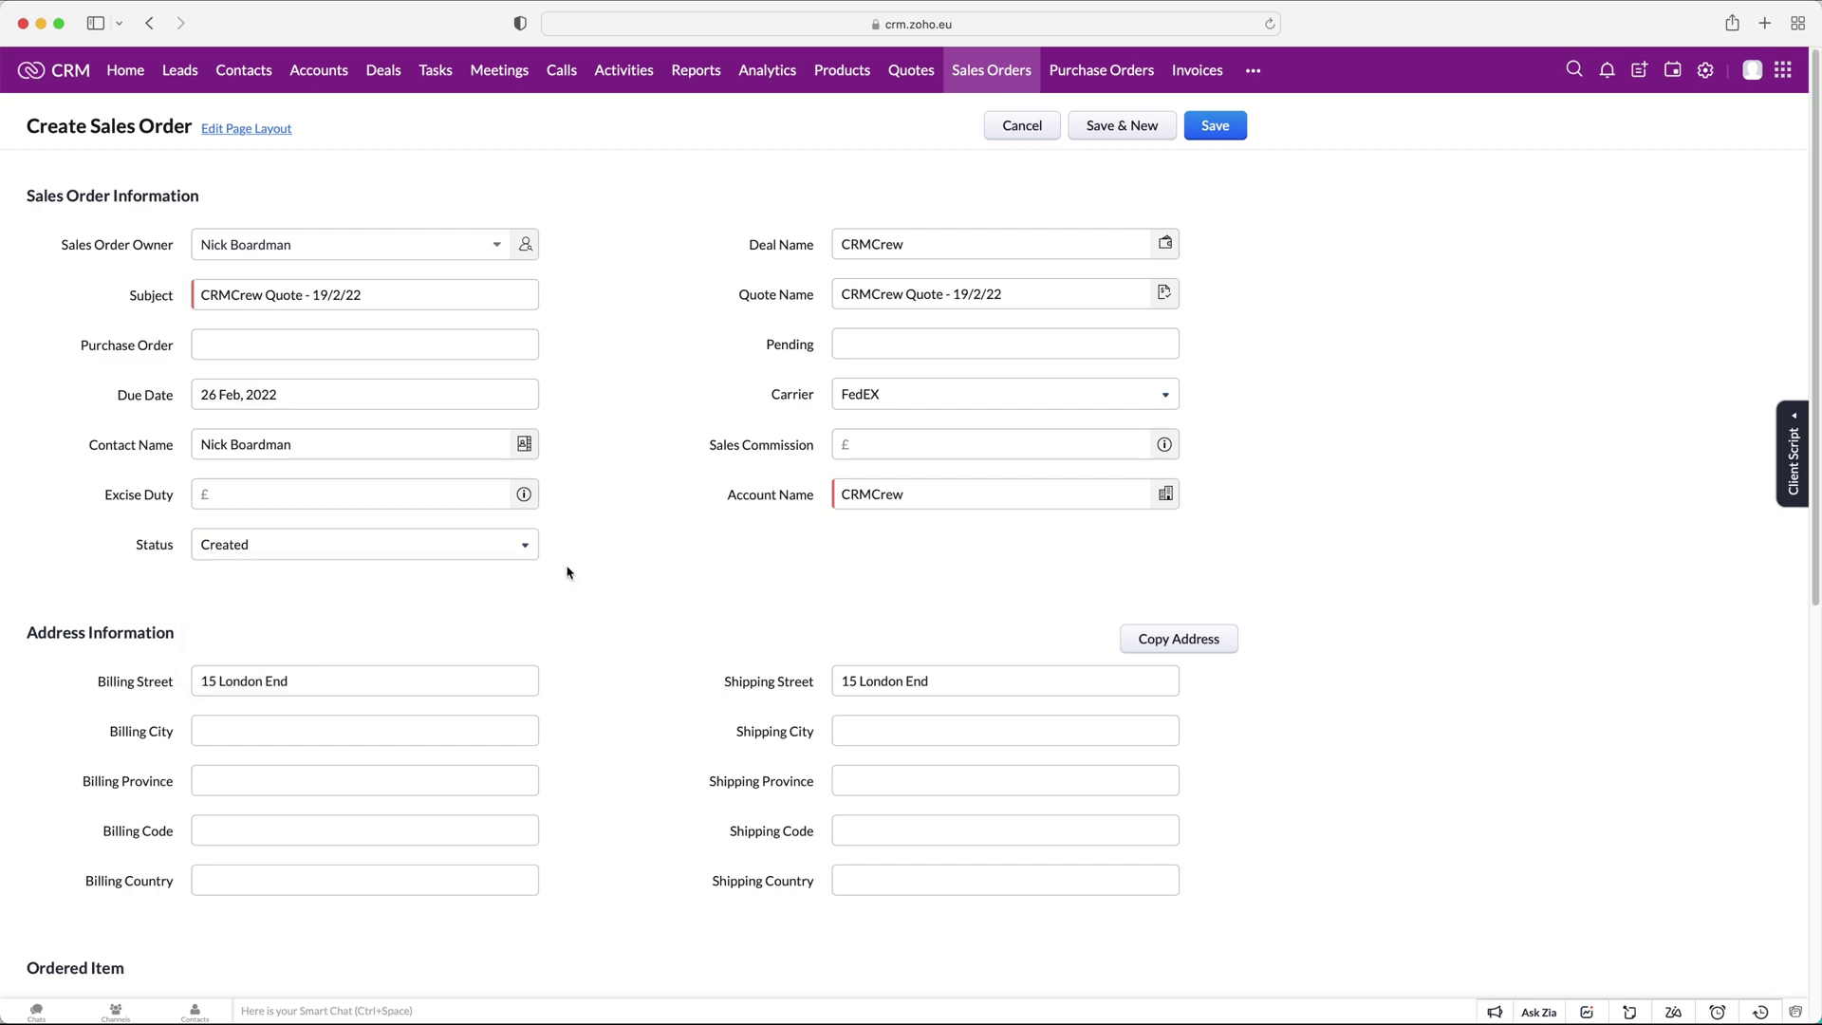
Visit the Terms and Conditions and Description fields, then save the sales order.
{"action": "scroll", "coordinate": [575, 541], "scroll_direction": "down", "scroll_amount": 3}
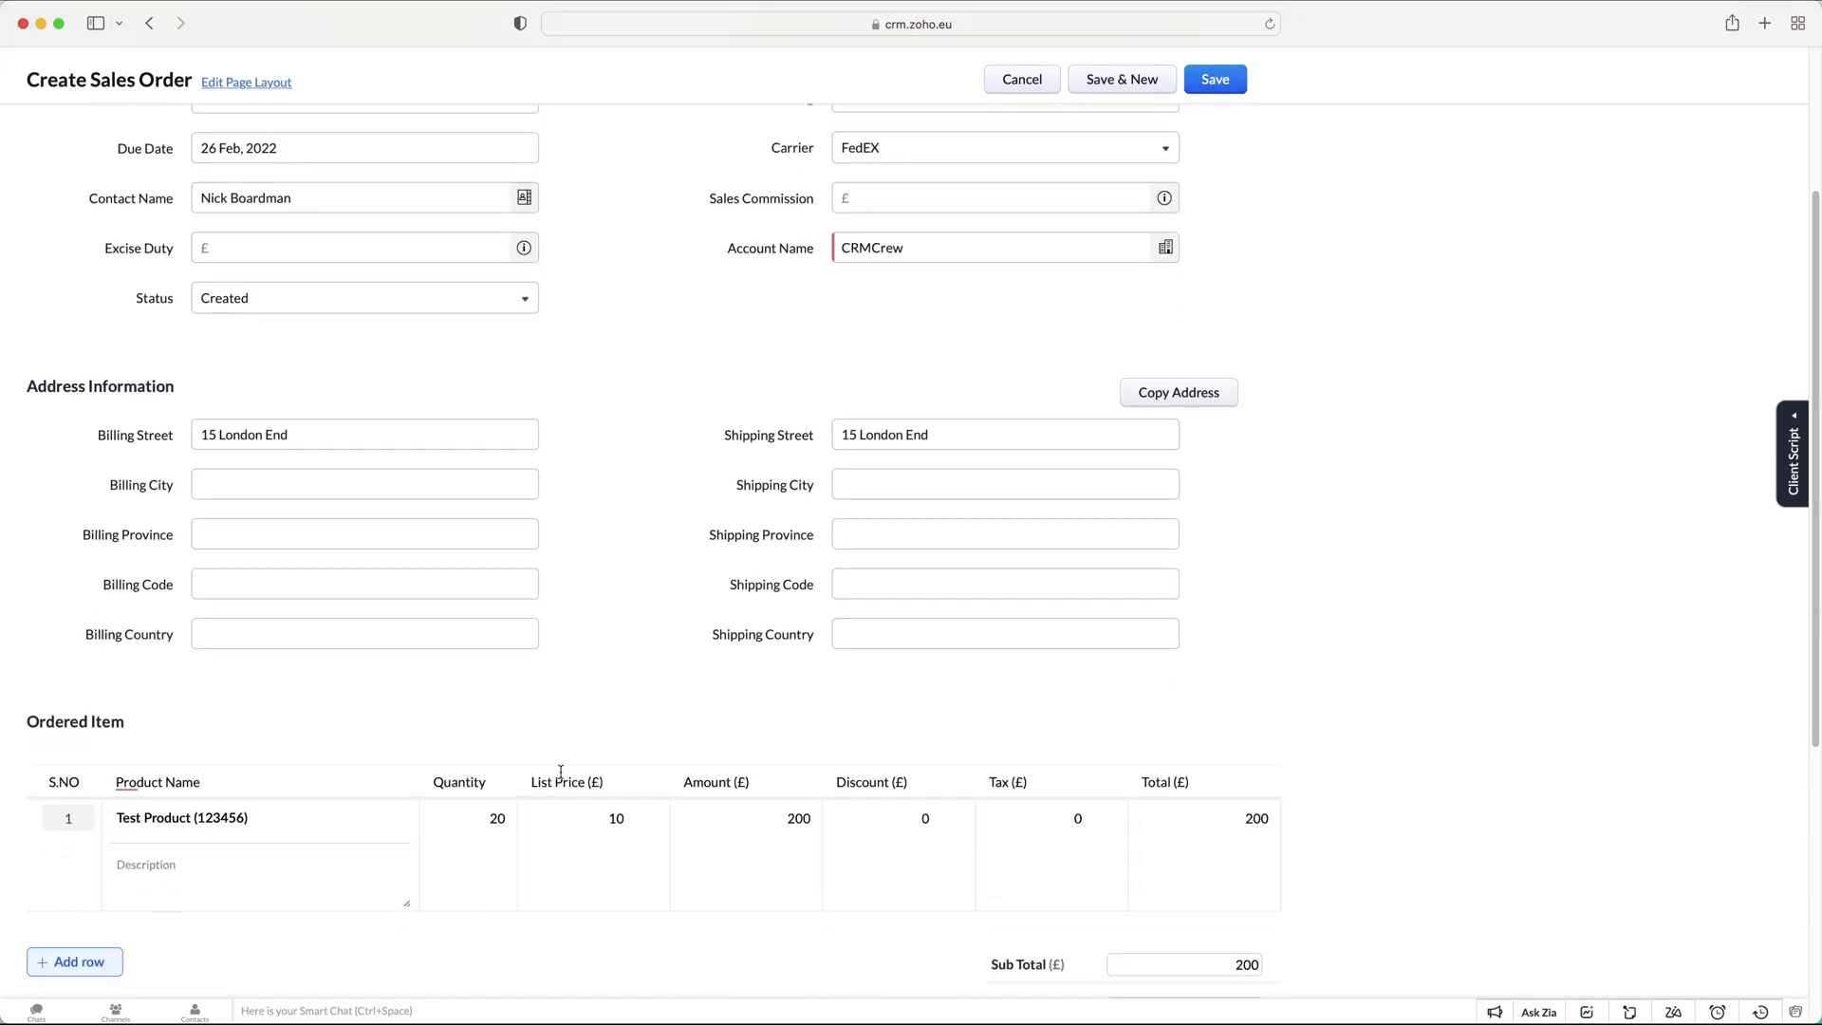
{"action": "scroll", "coordinate": [939, 380], "scroll_direction": "up", "scroll_amount": 5}
{"action": "scroll", "coordinate": [709, 522], "scroll_direction": "down", "scroll_amount": 5}
{"action": "mouse_move", "coordinate": [207, 655]}
{"action": "scroll", "coordinate": [561, 525], "scroll_direction": "down", "scroll_amount": 3}
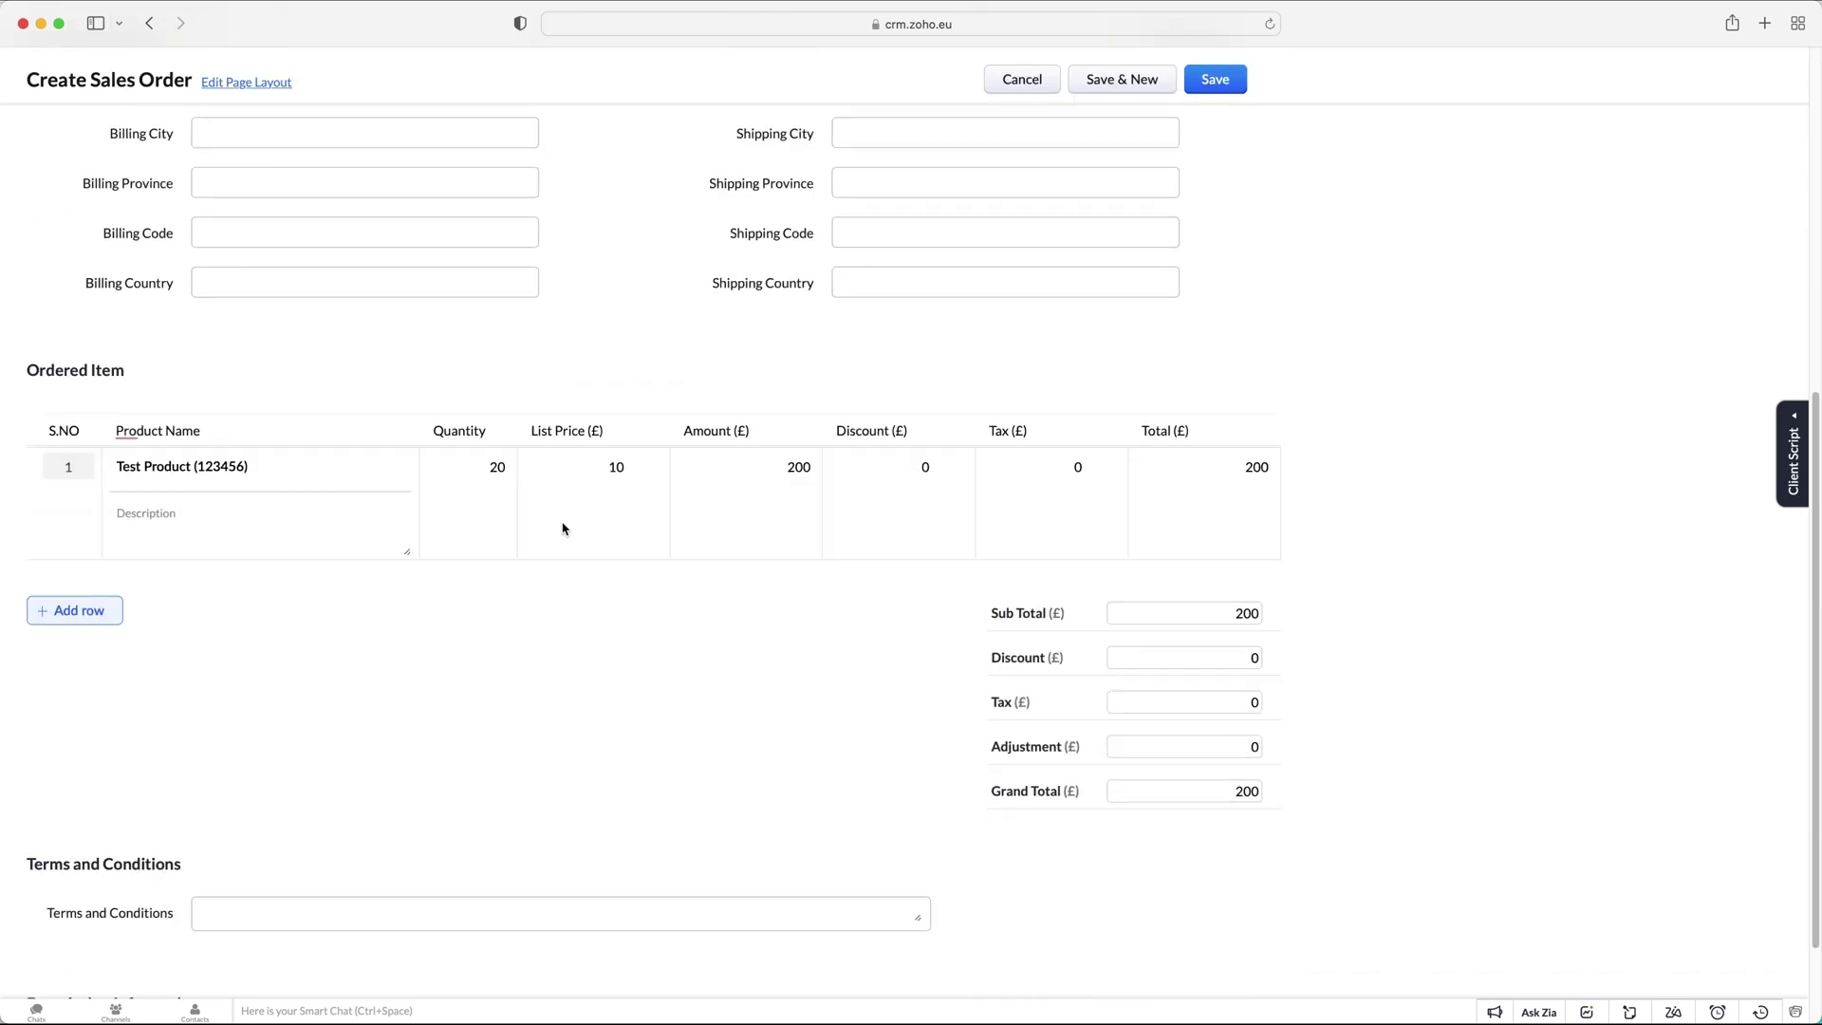
{"action": "scroll", "coordinate": [1375, 723], "scroll_direction": "down", "scroll_amount": 2}
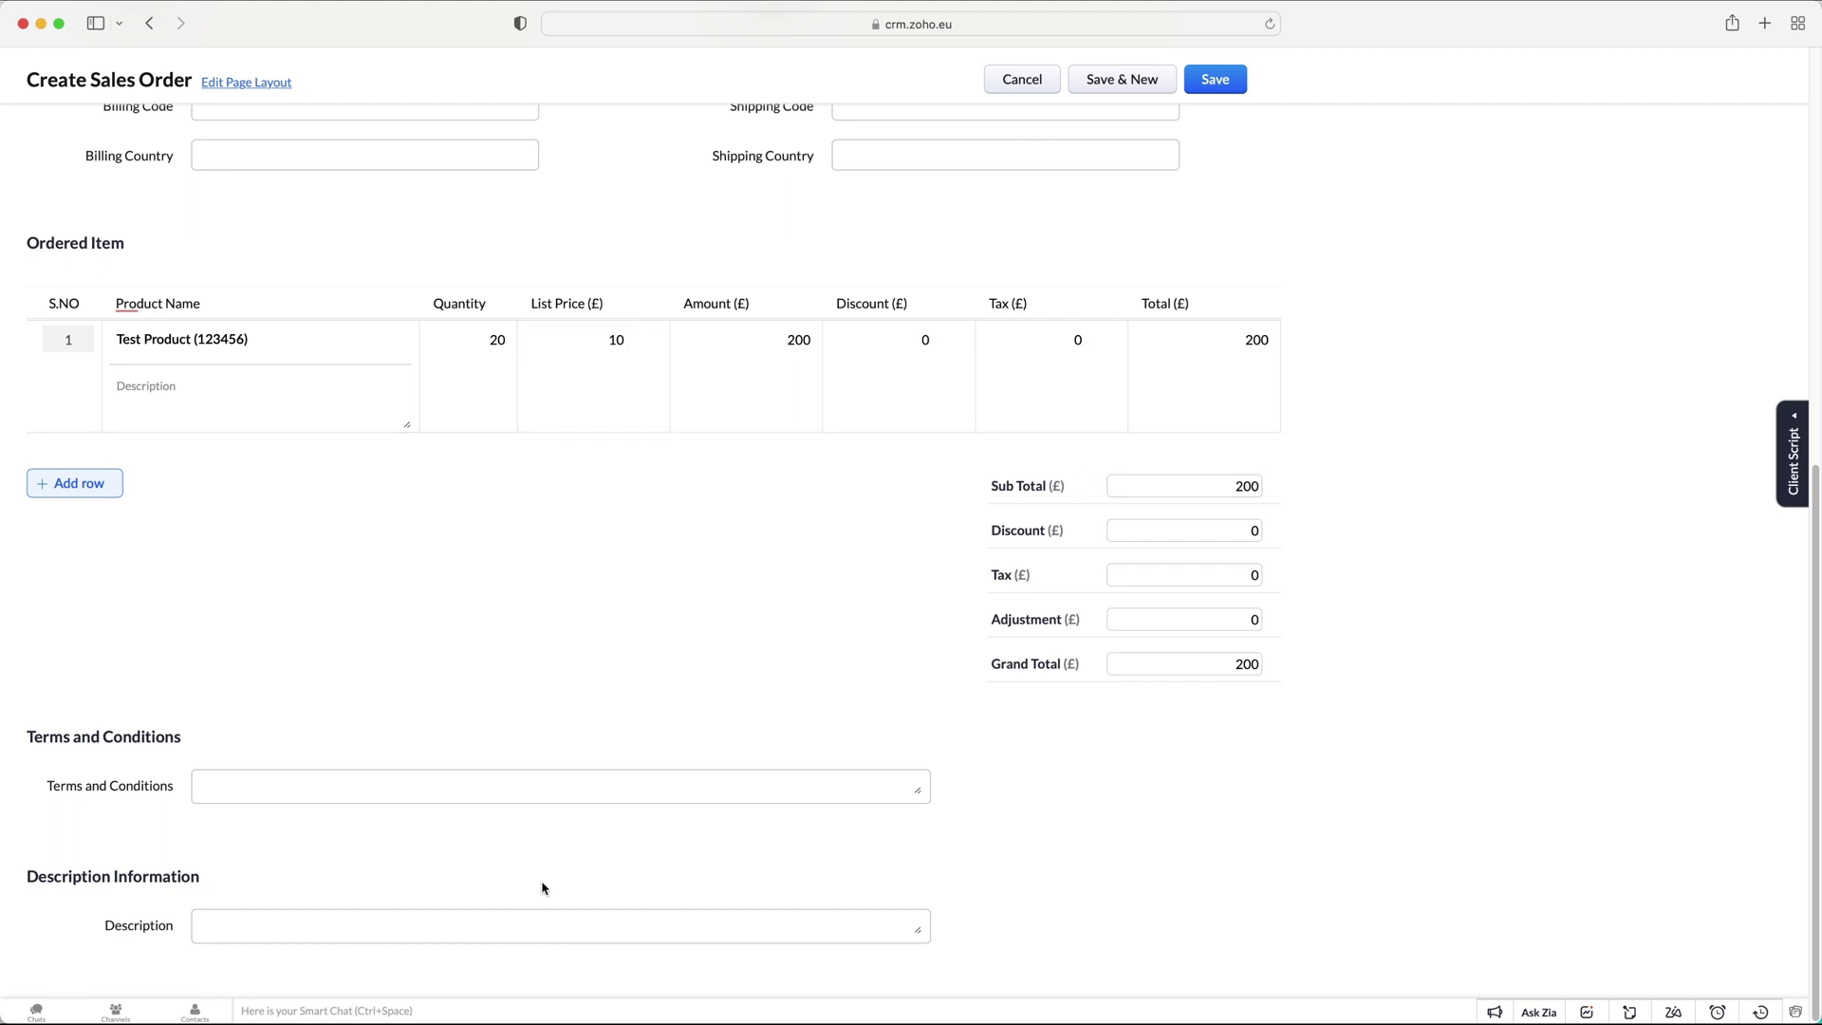
{"action": "left_click", "coordinate": [282, 788]}
{"action": "left_click", "coordinate": [378, 947]}
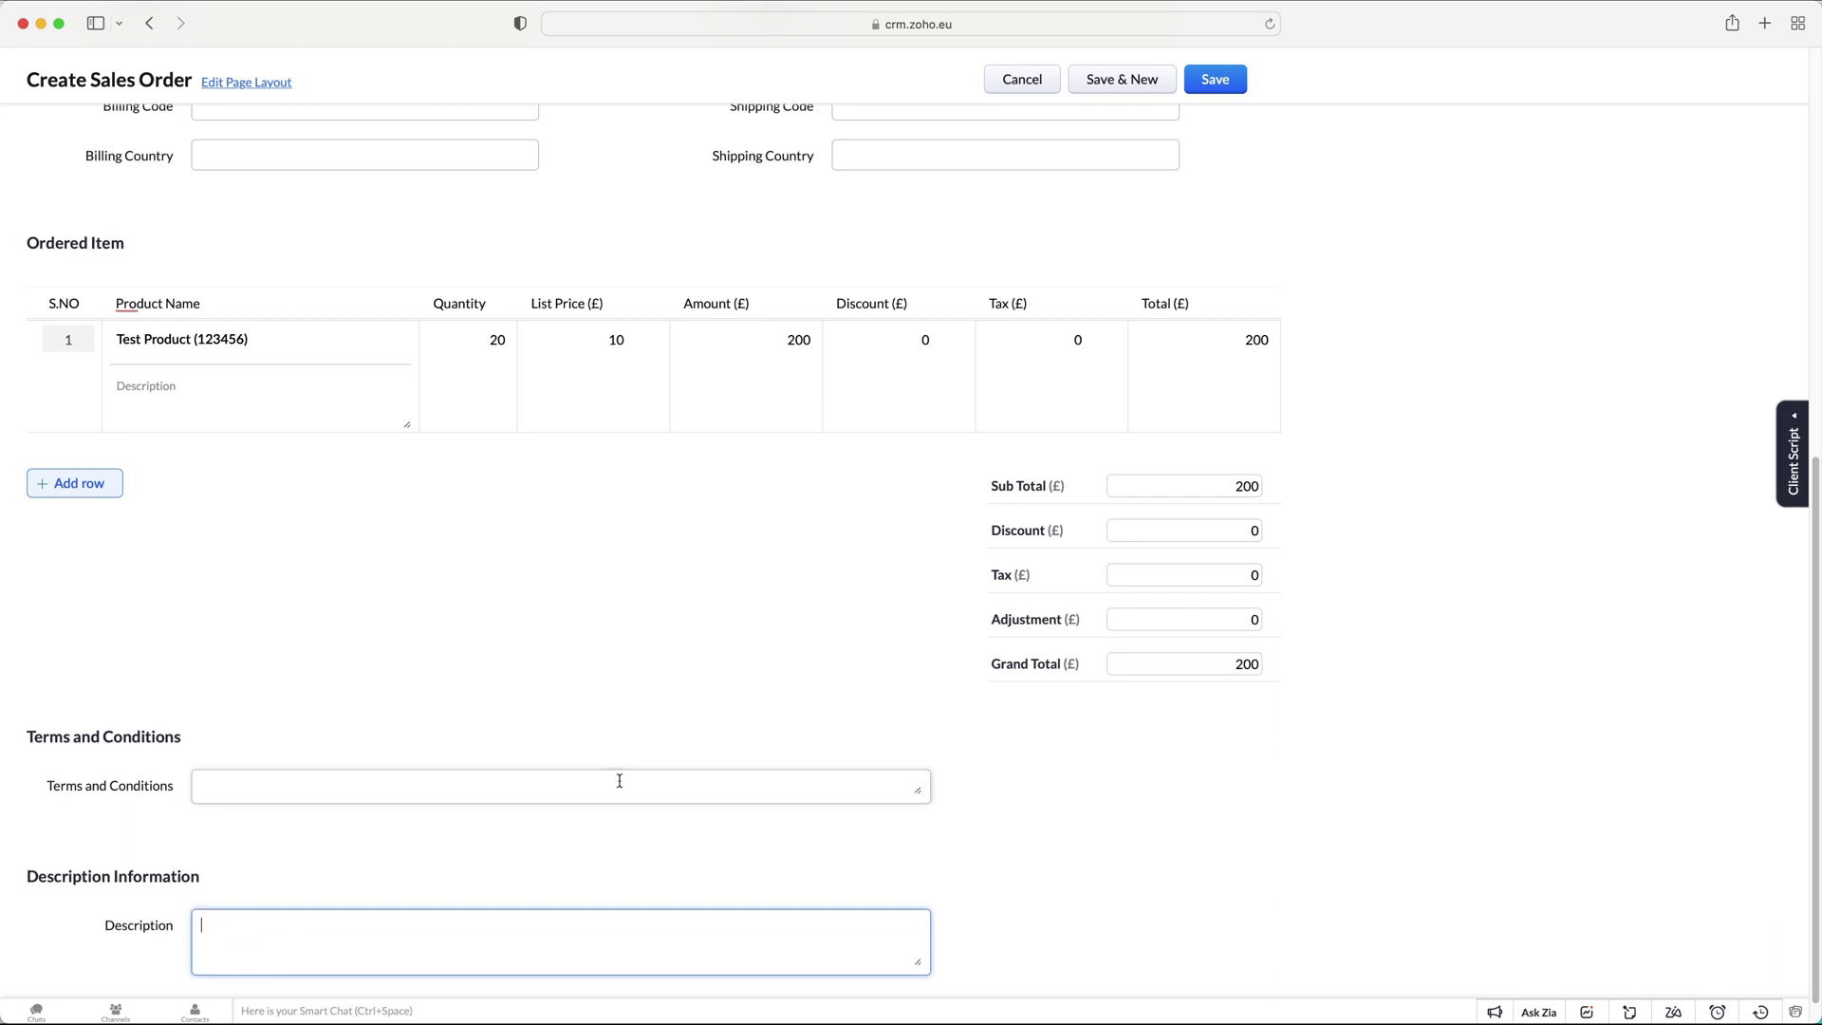
{"action": "scroll", "coordinate": [832, 418], "scroll_direction": "up", "scroll_amount": 10}
{"action": "left_click", "coordinate": [1233, 84]}
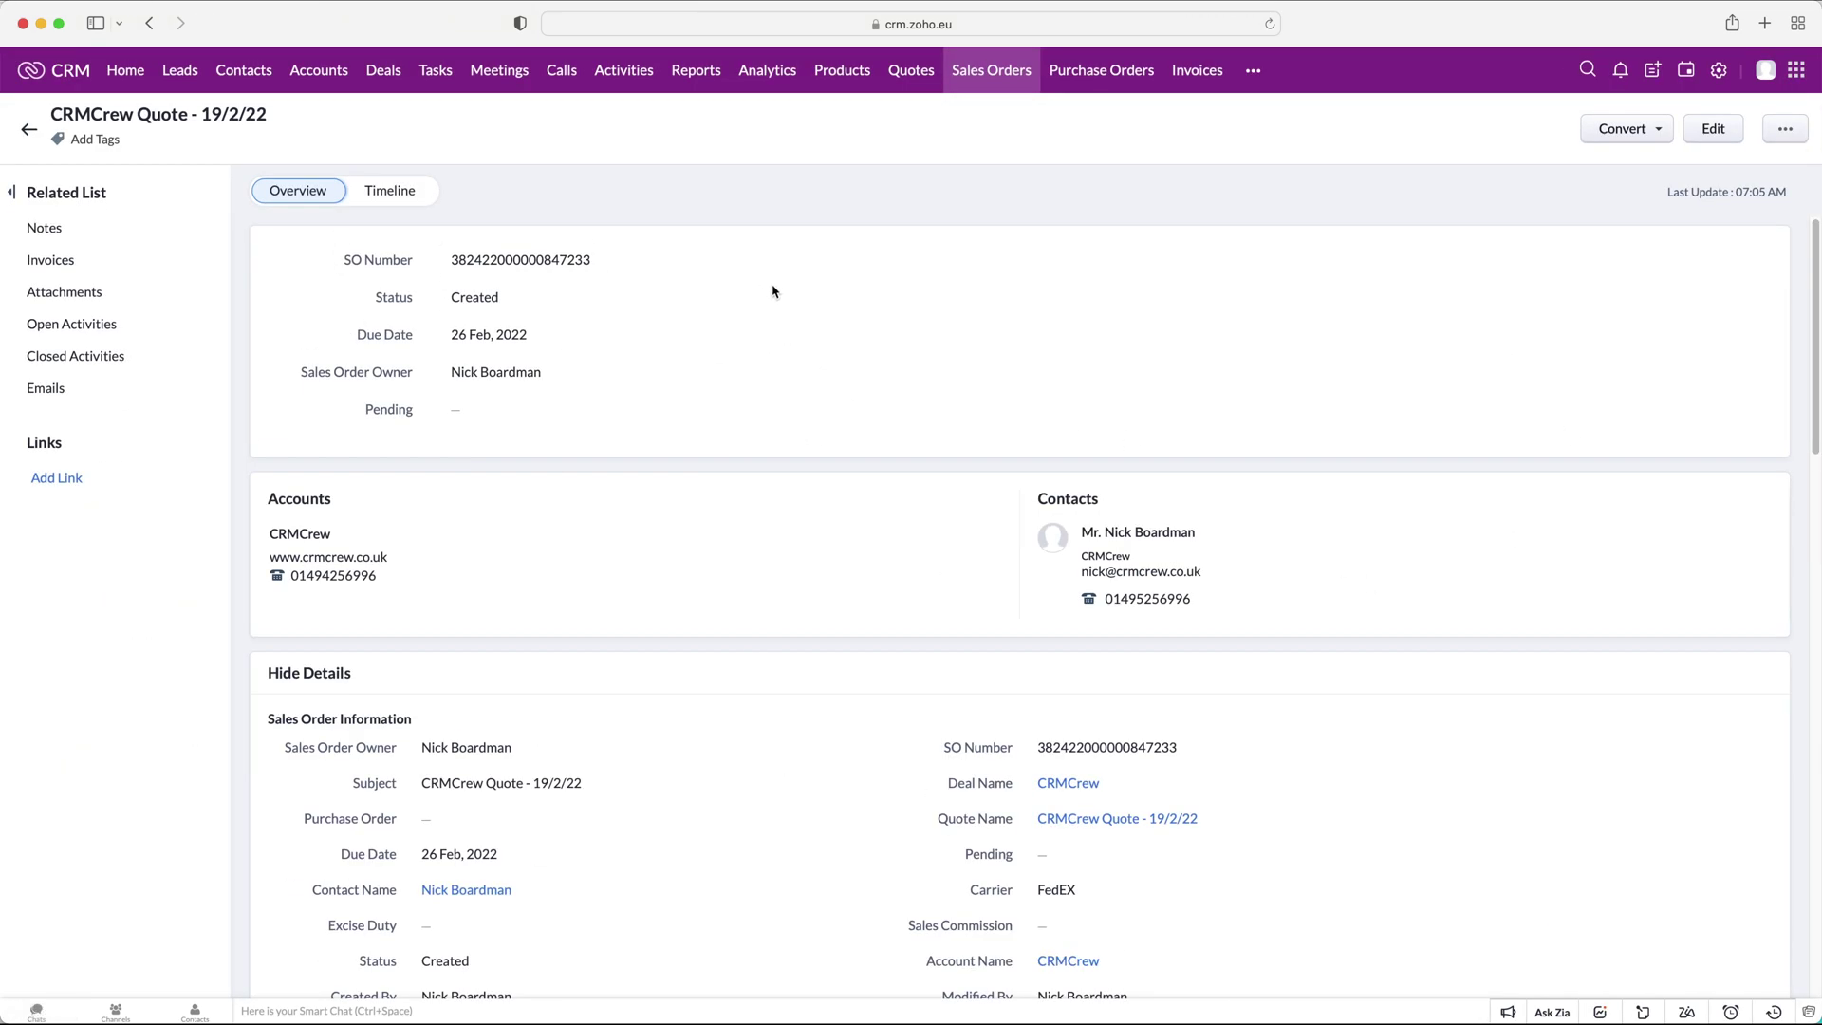
Check the sales order's Convert and more-actions menus, then return to Quotes.
{"action": "left_click", "coordinate": [1624, 130]}
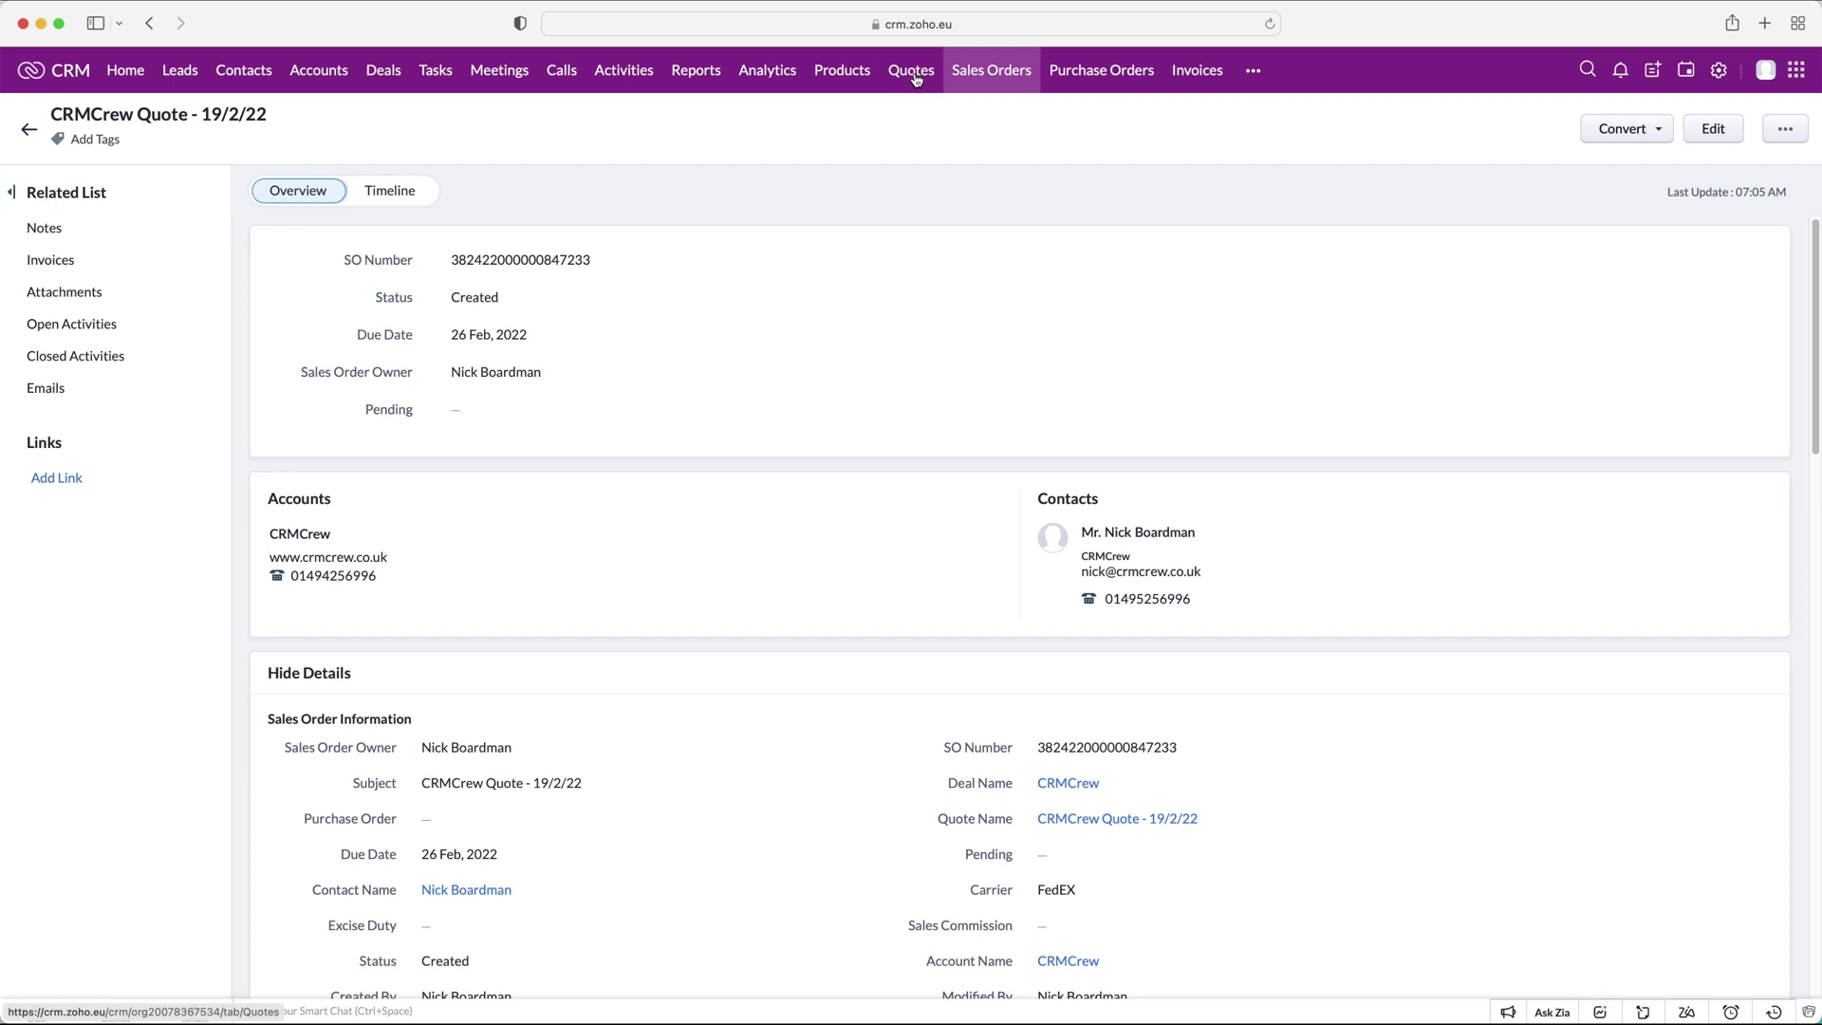
{"action": "left_click", "coordinate": [1788, 131]}
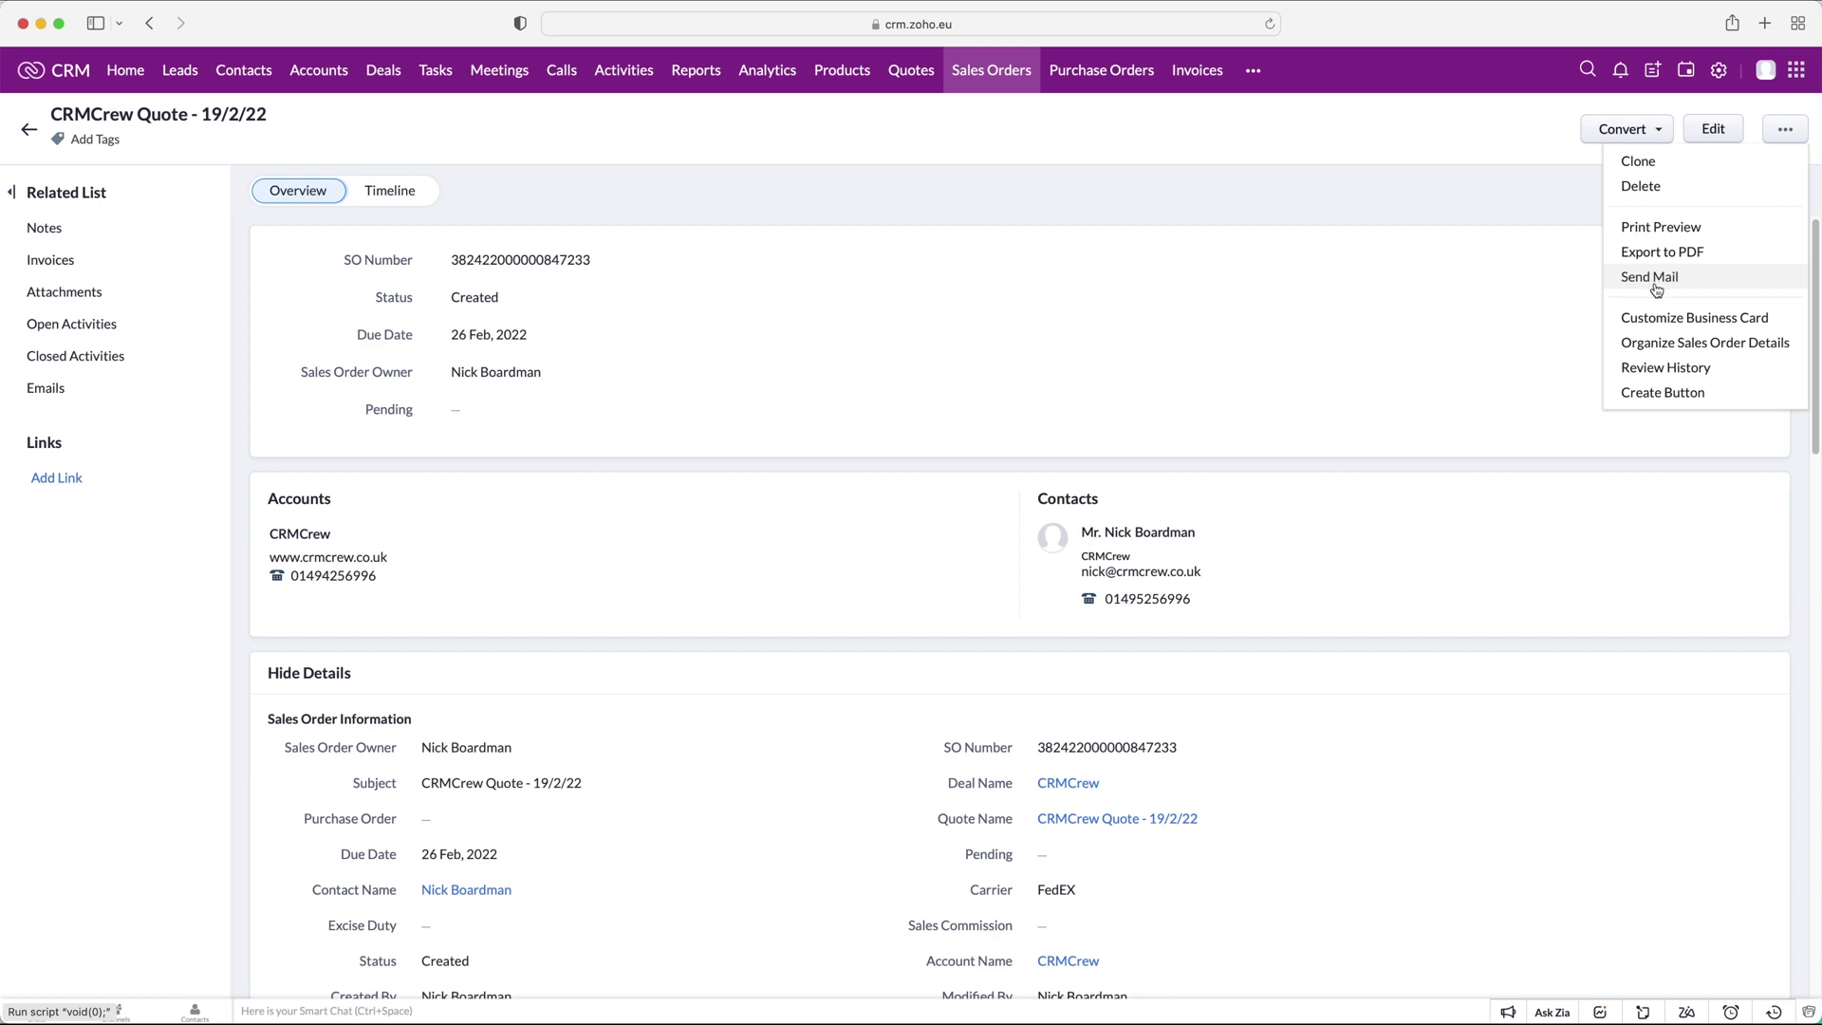
{"action": "left_click", "coordinate": [911, 70]}
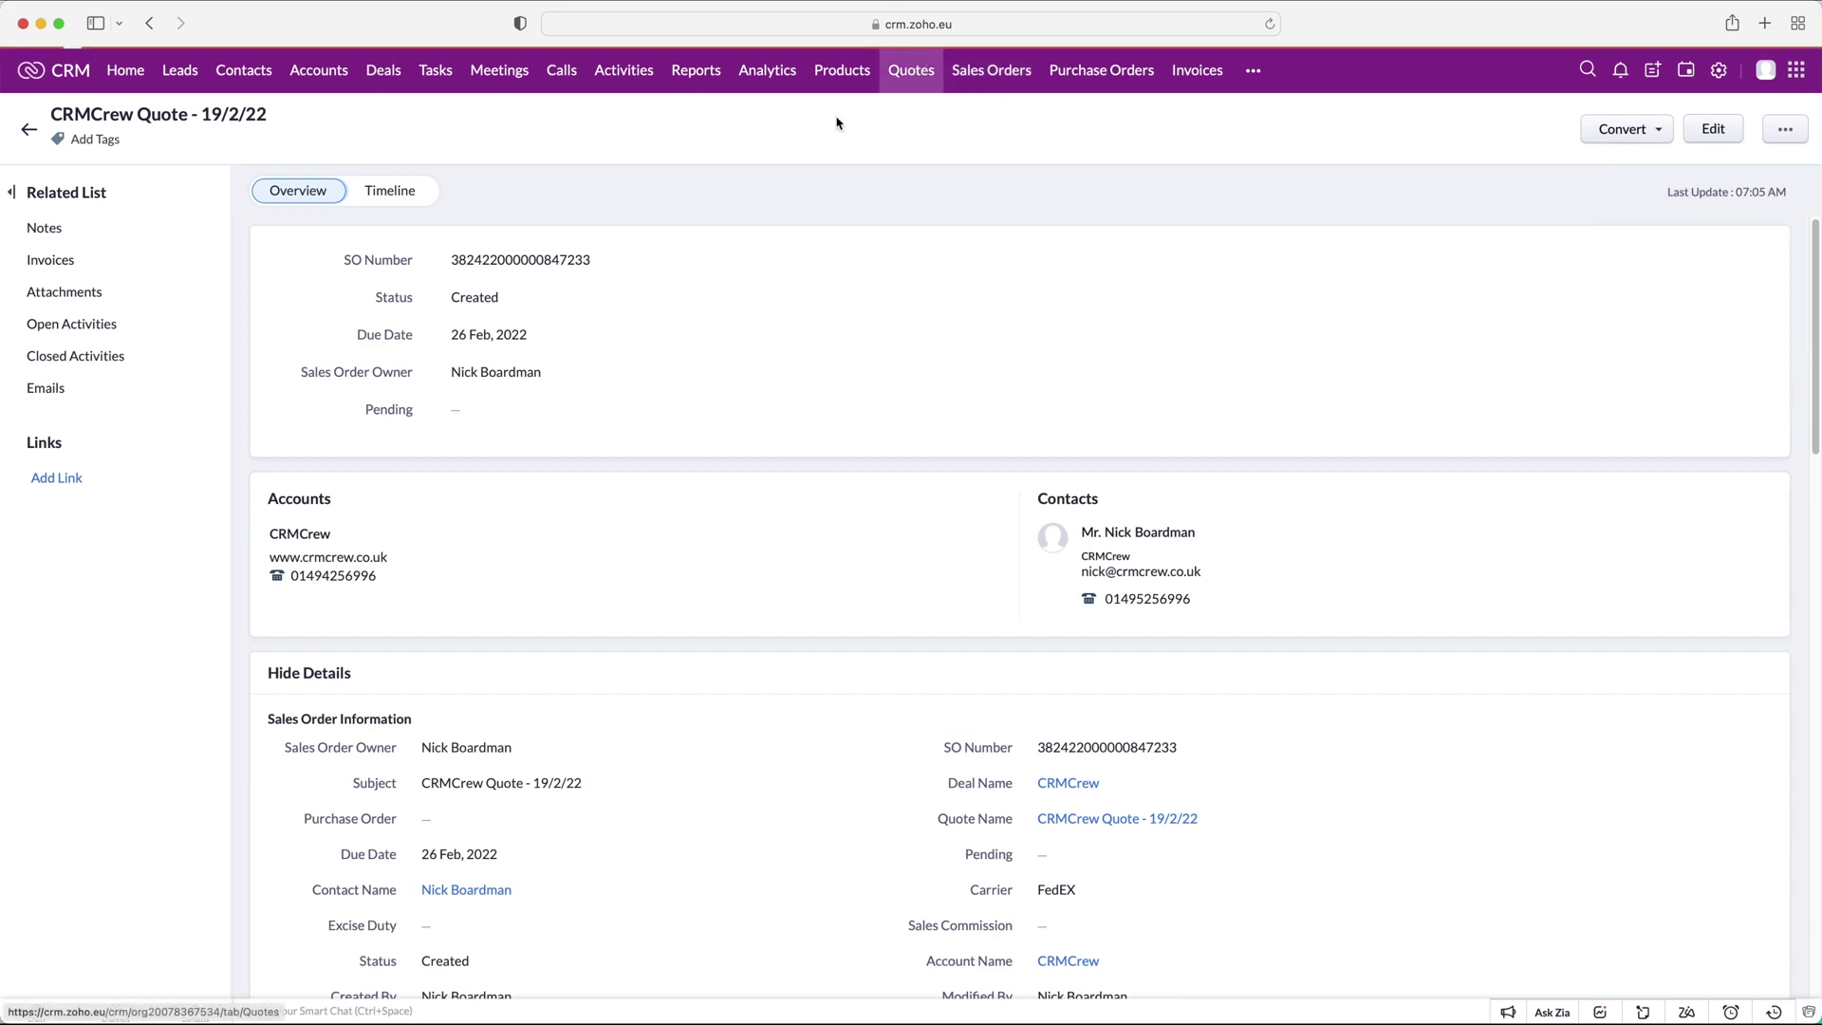
Draft a Send Mail email for CRMCrew Quote - 19/2/22 with the Quote Template, then discard it.
{"action": "left_click", "coordinate": [386, 239]}
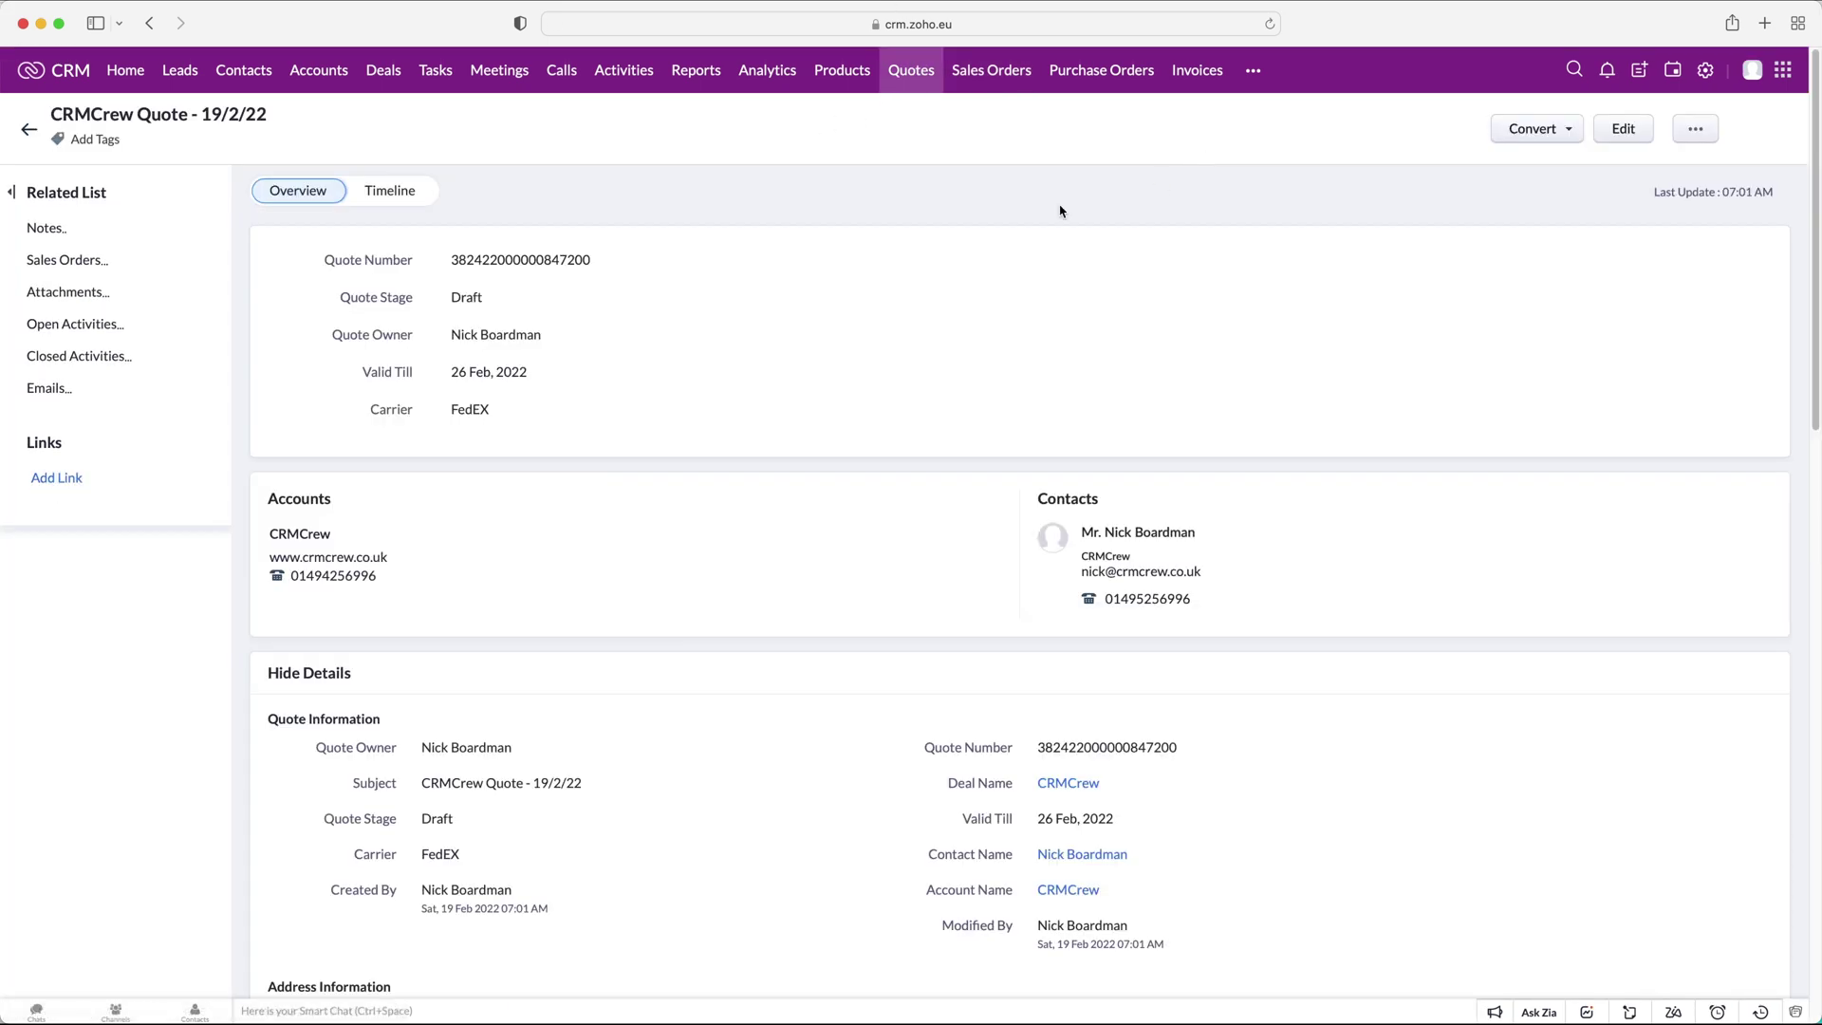
{"action": "left_click", "coordinate": [1706, 128]}
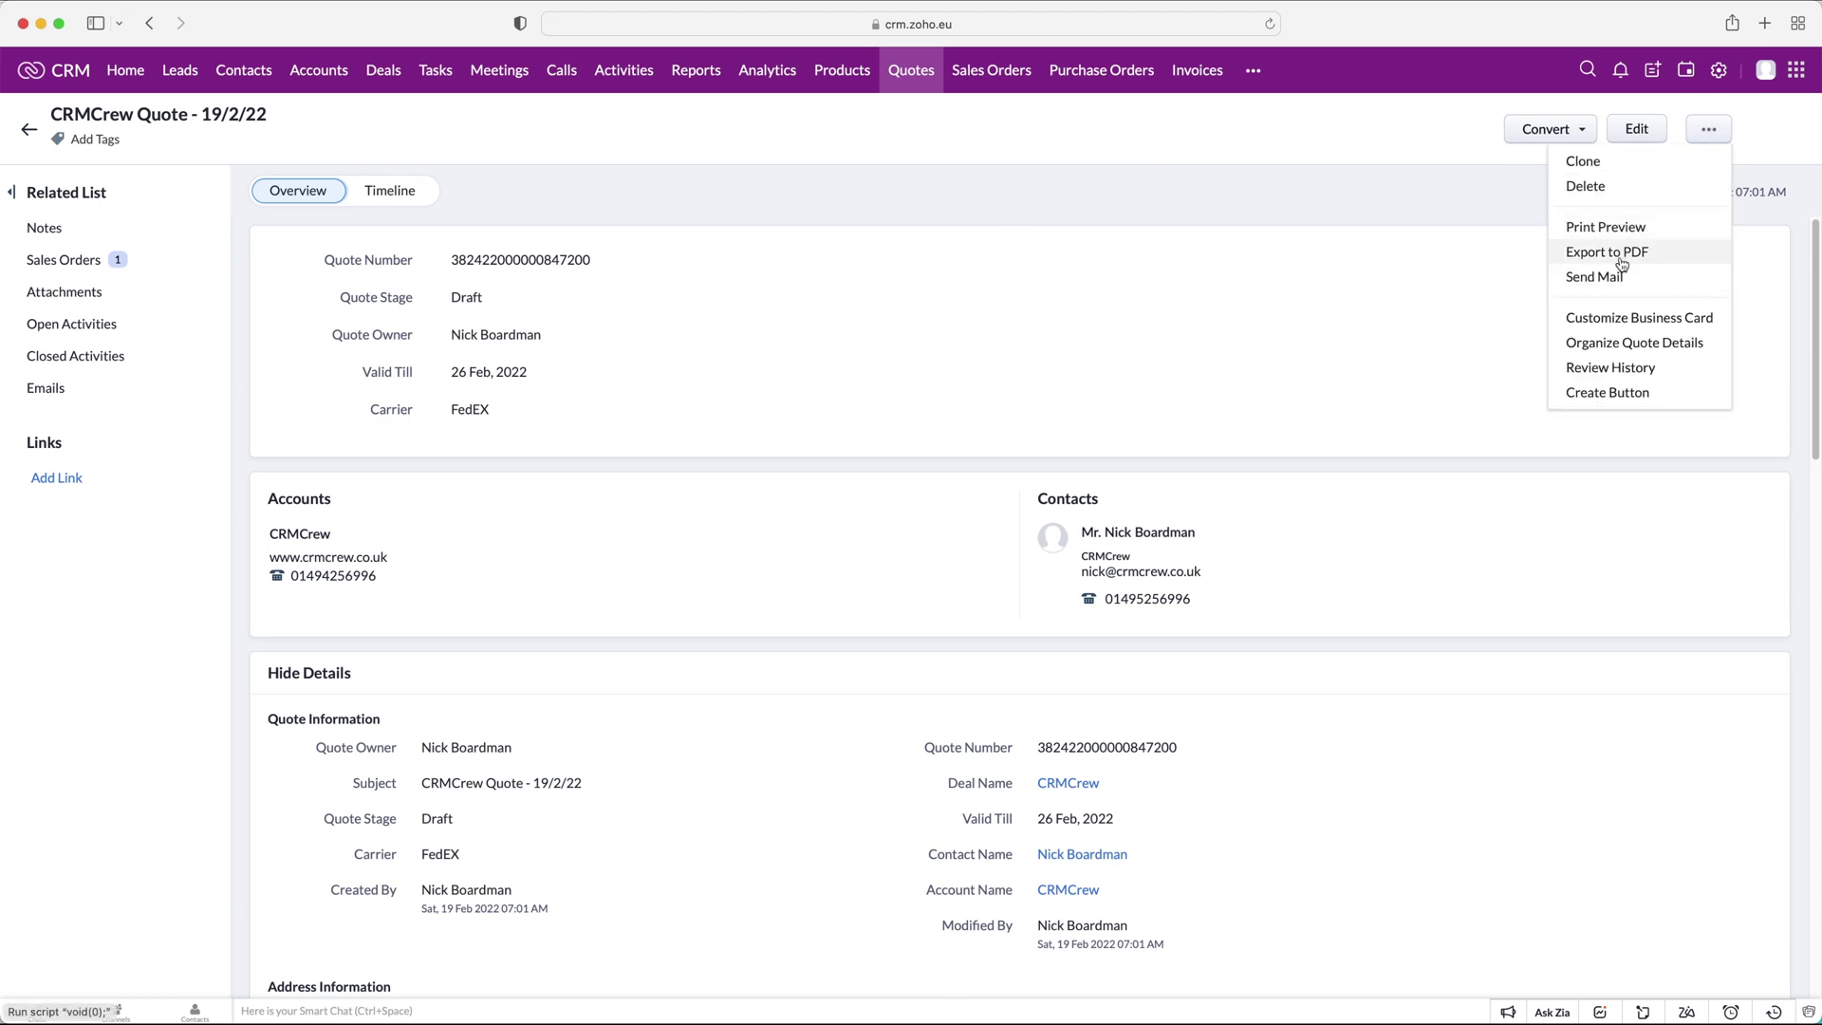
{"action": "left_click", "coordinate": [1612, 277]}
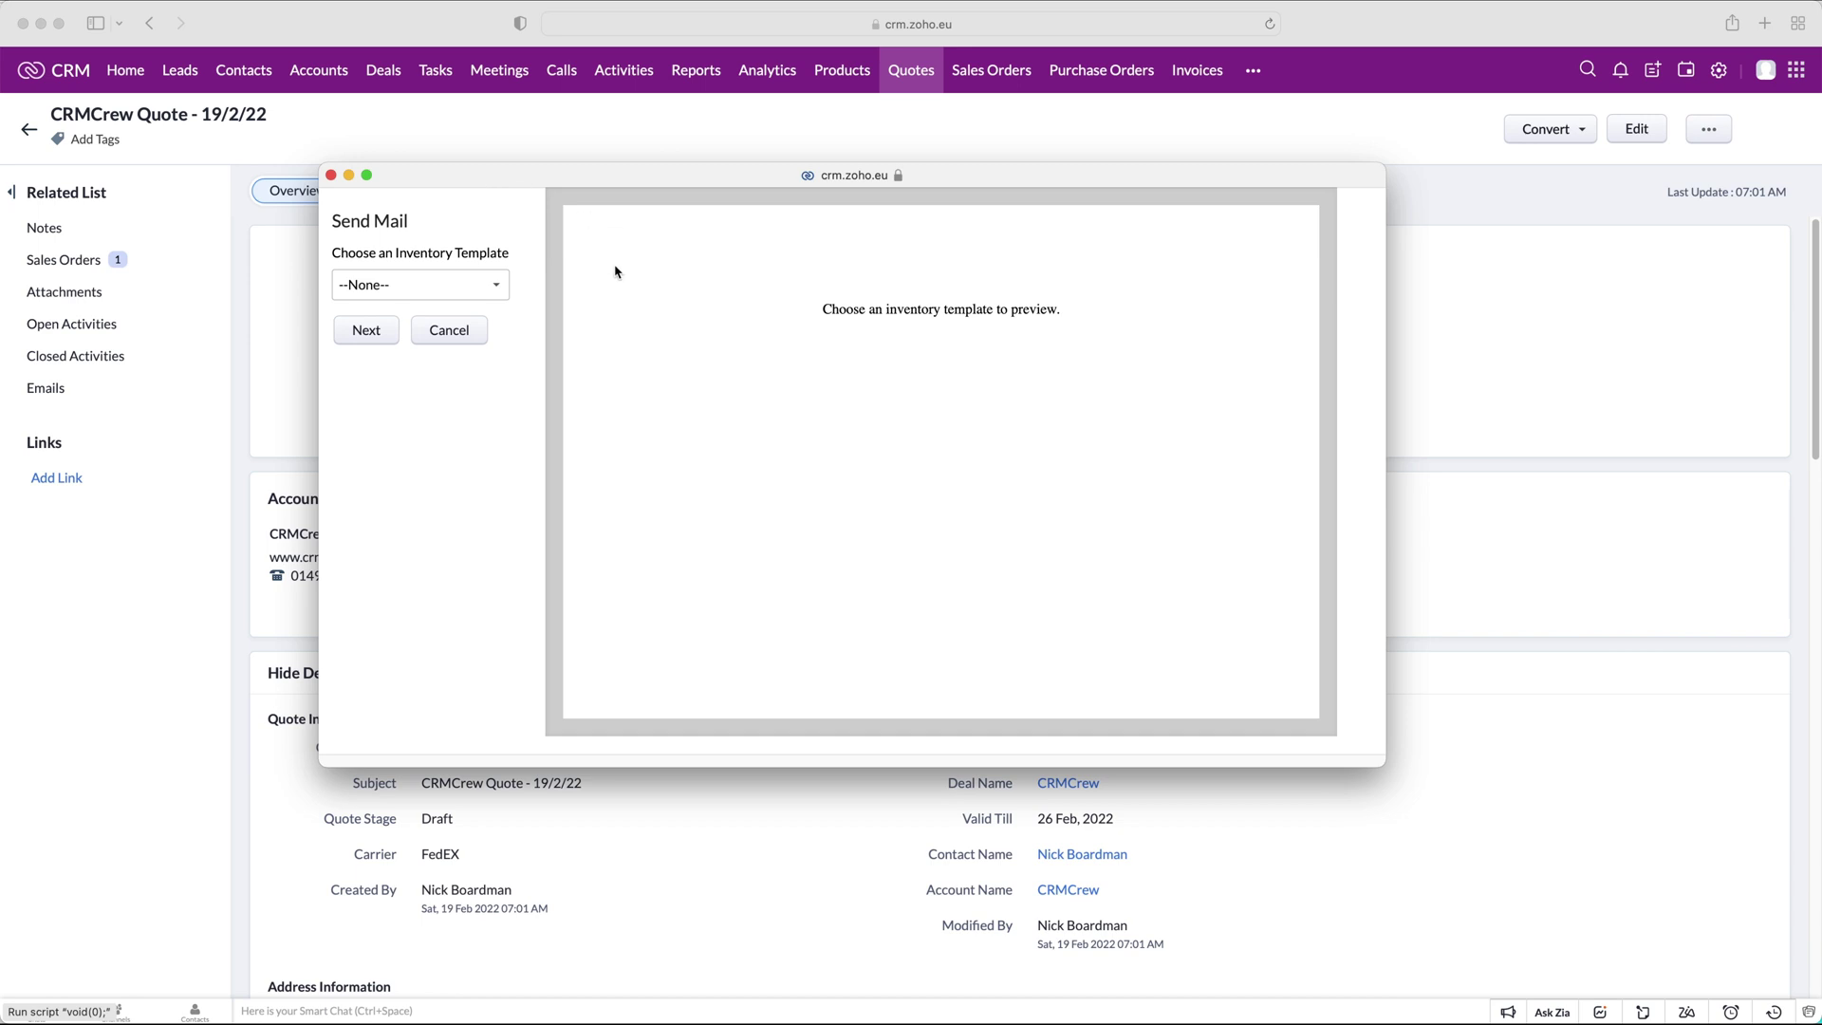
{"action": "left_click", "coordinate": [476, 295]}
{"action": "left_click", "coordinate": [408, 376]}
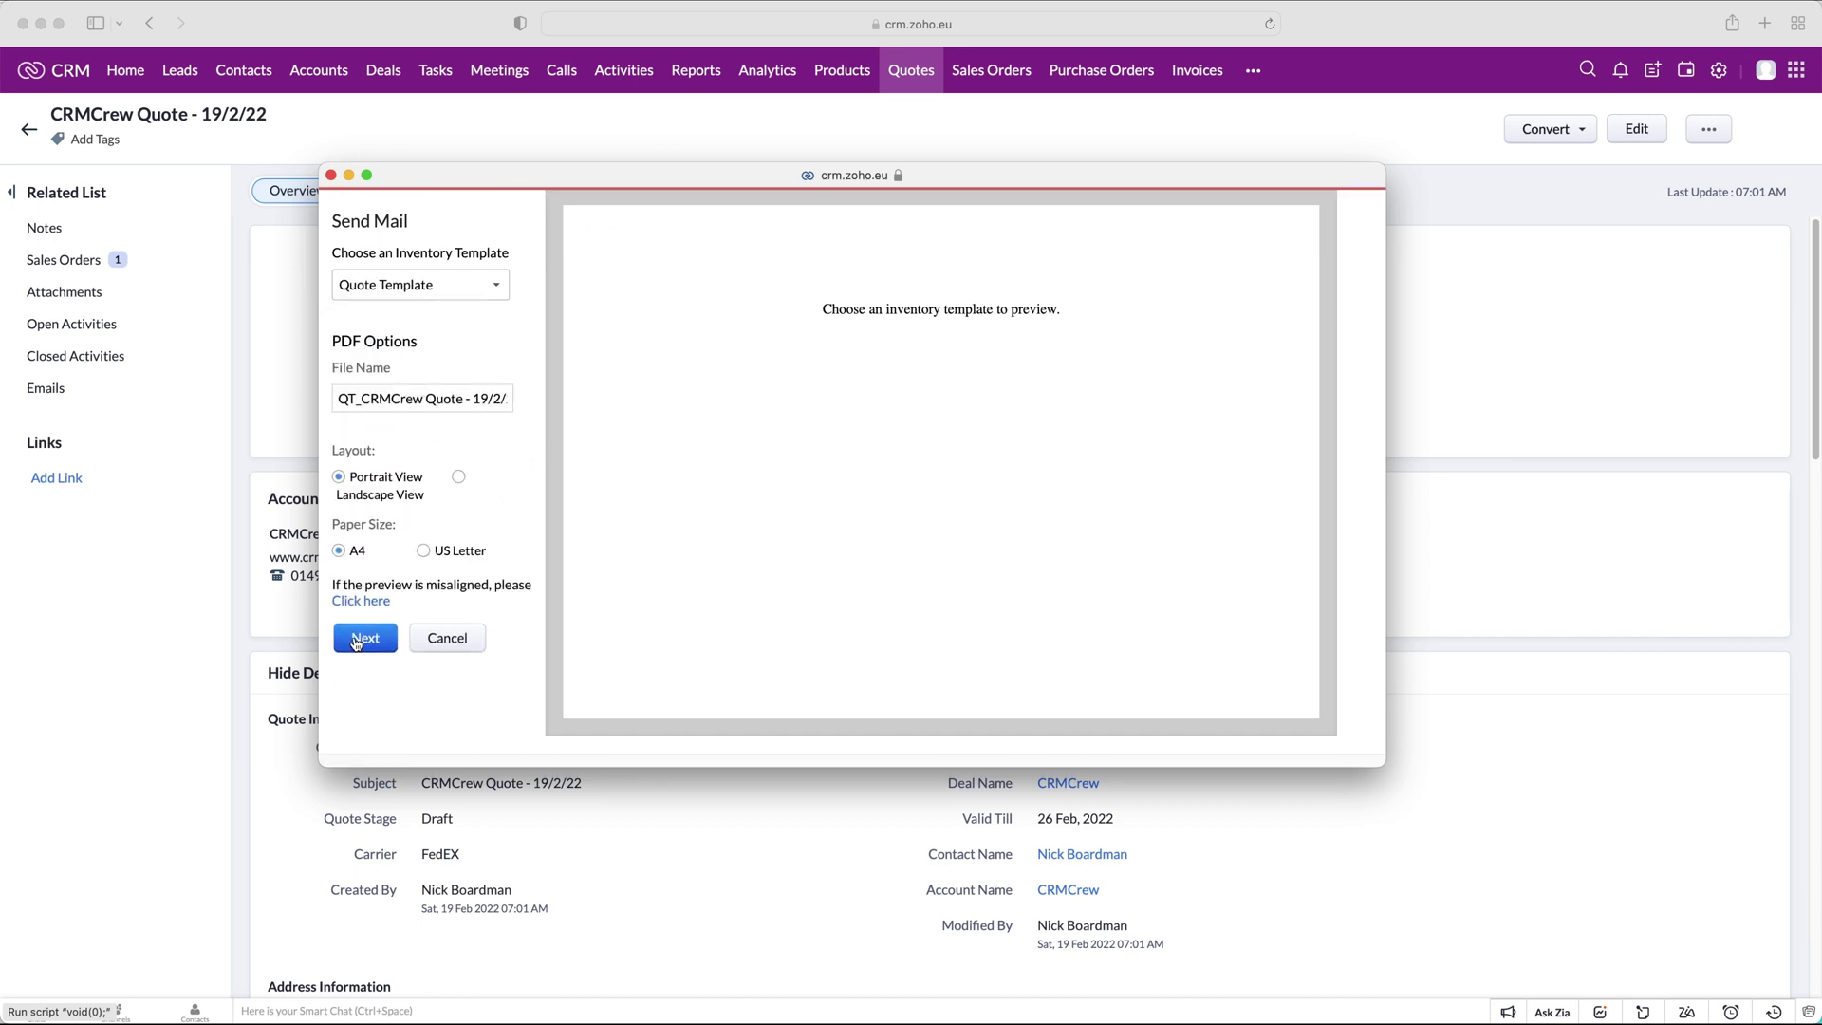
{"action": "left_click", "coordinate": [364, 638]}
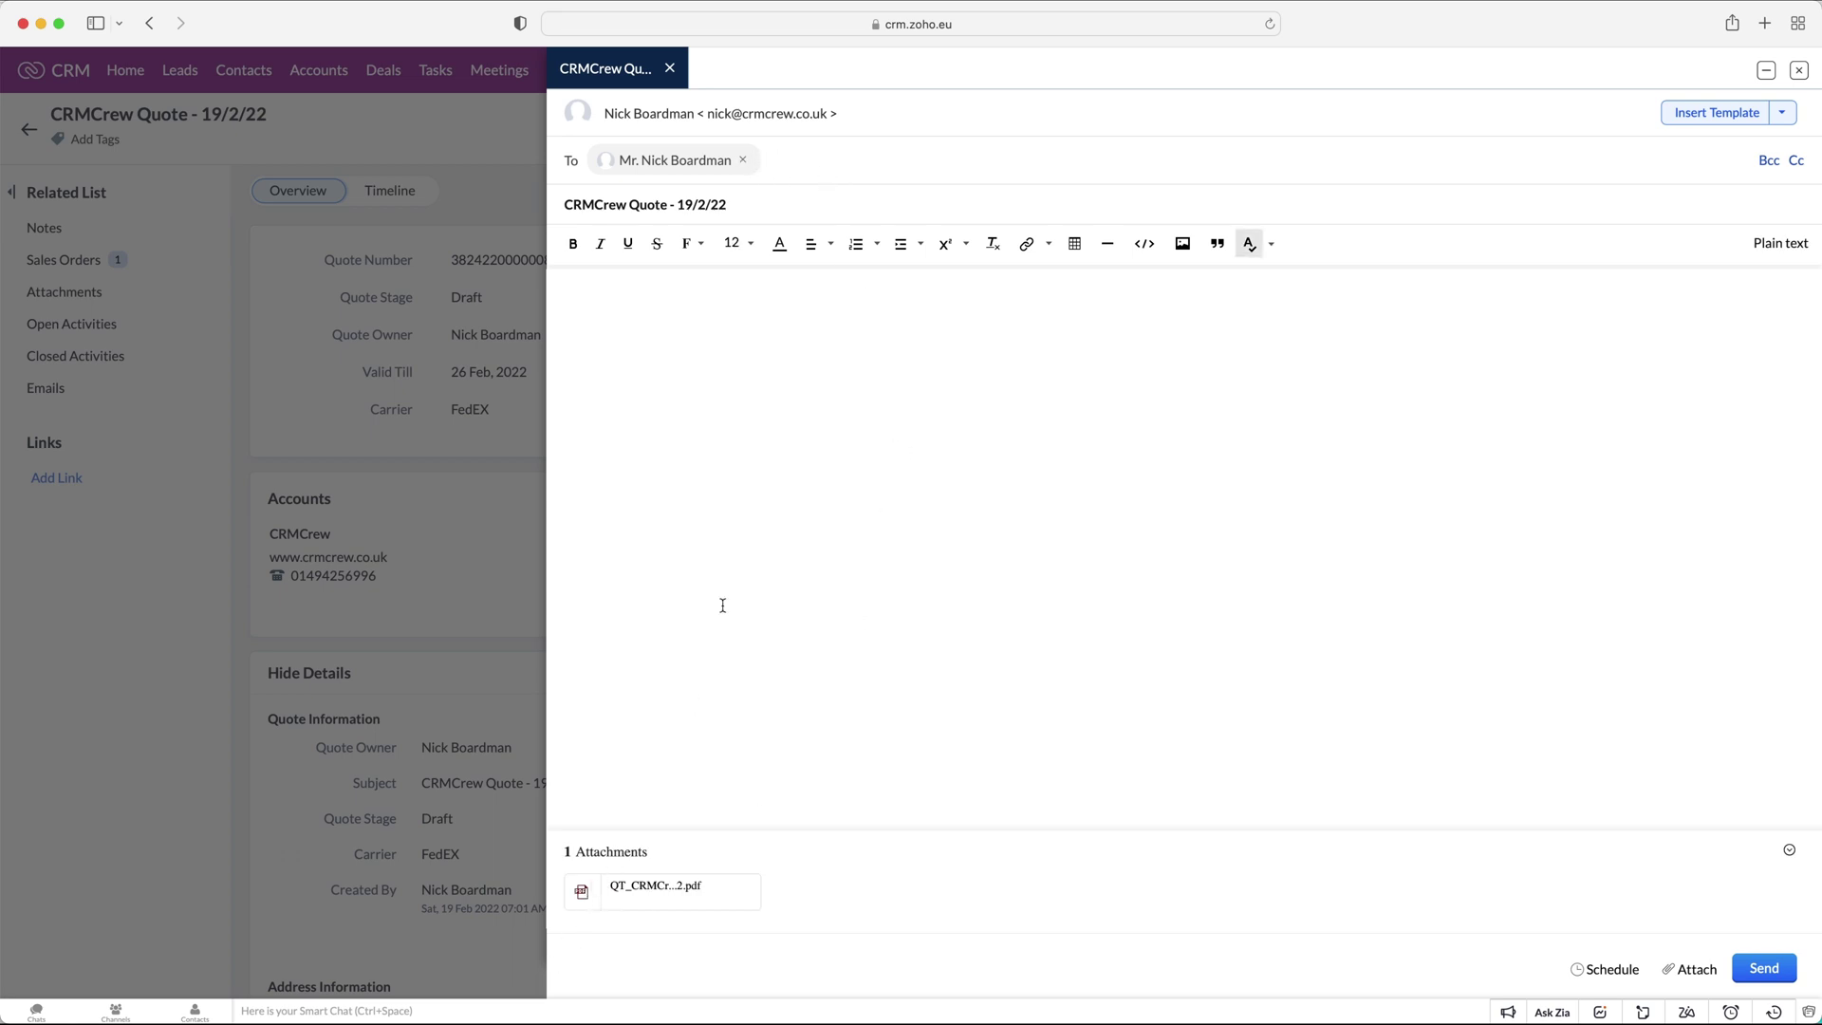
{"action": "left_click", "coordinate": [670, 68]}
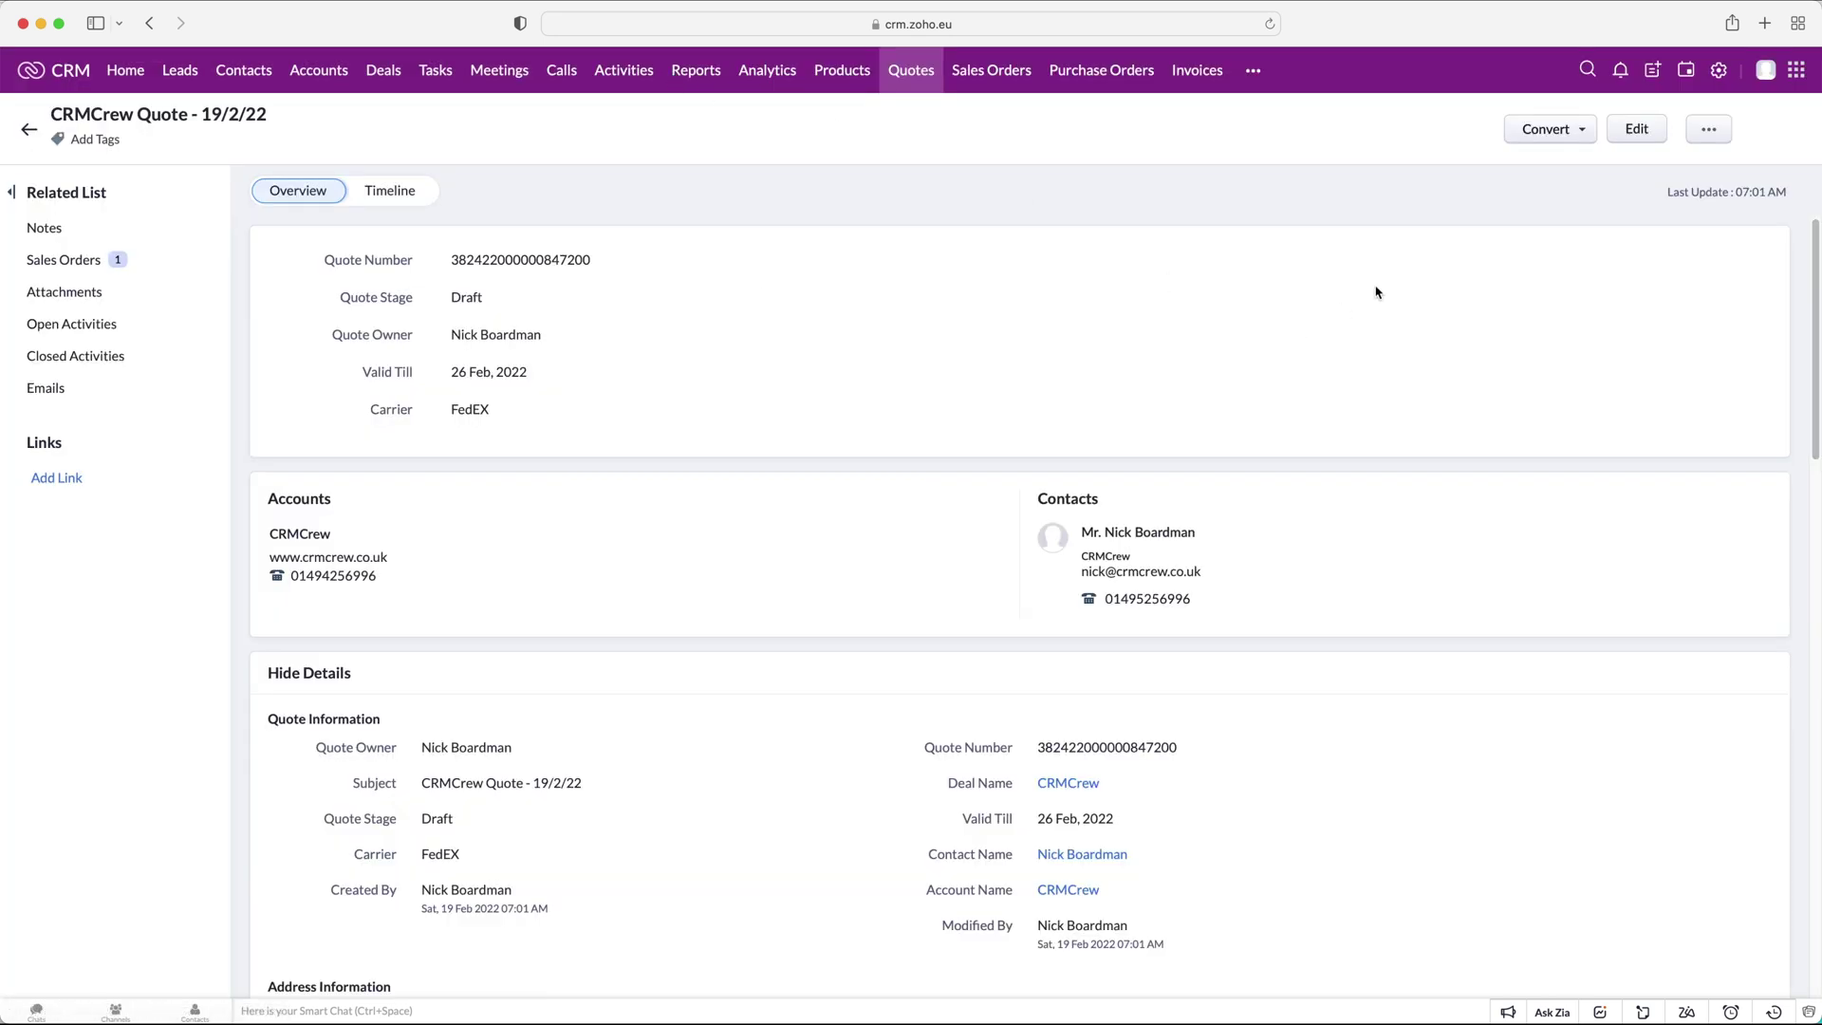
Check the CRMCrew sales order record, then launch Create Purchase Order from the Purchase Orders list.
{"action": "left_click", "coordinate": [1708, 130]}
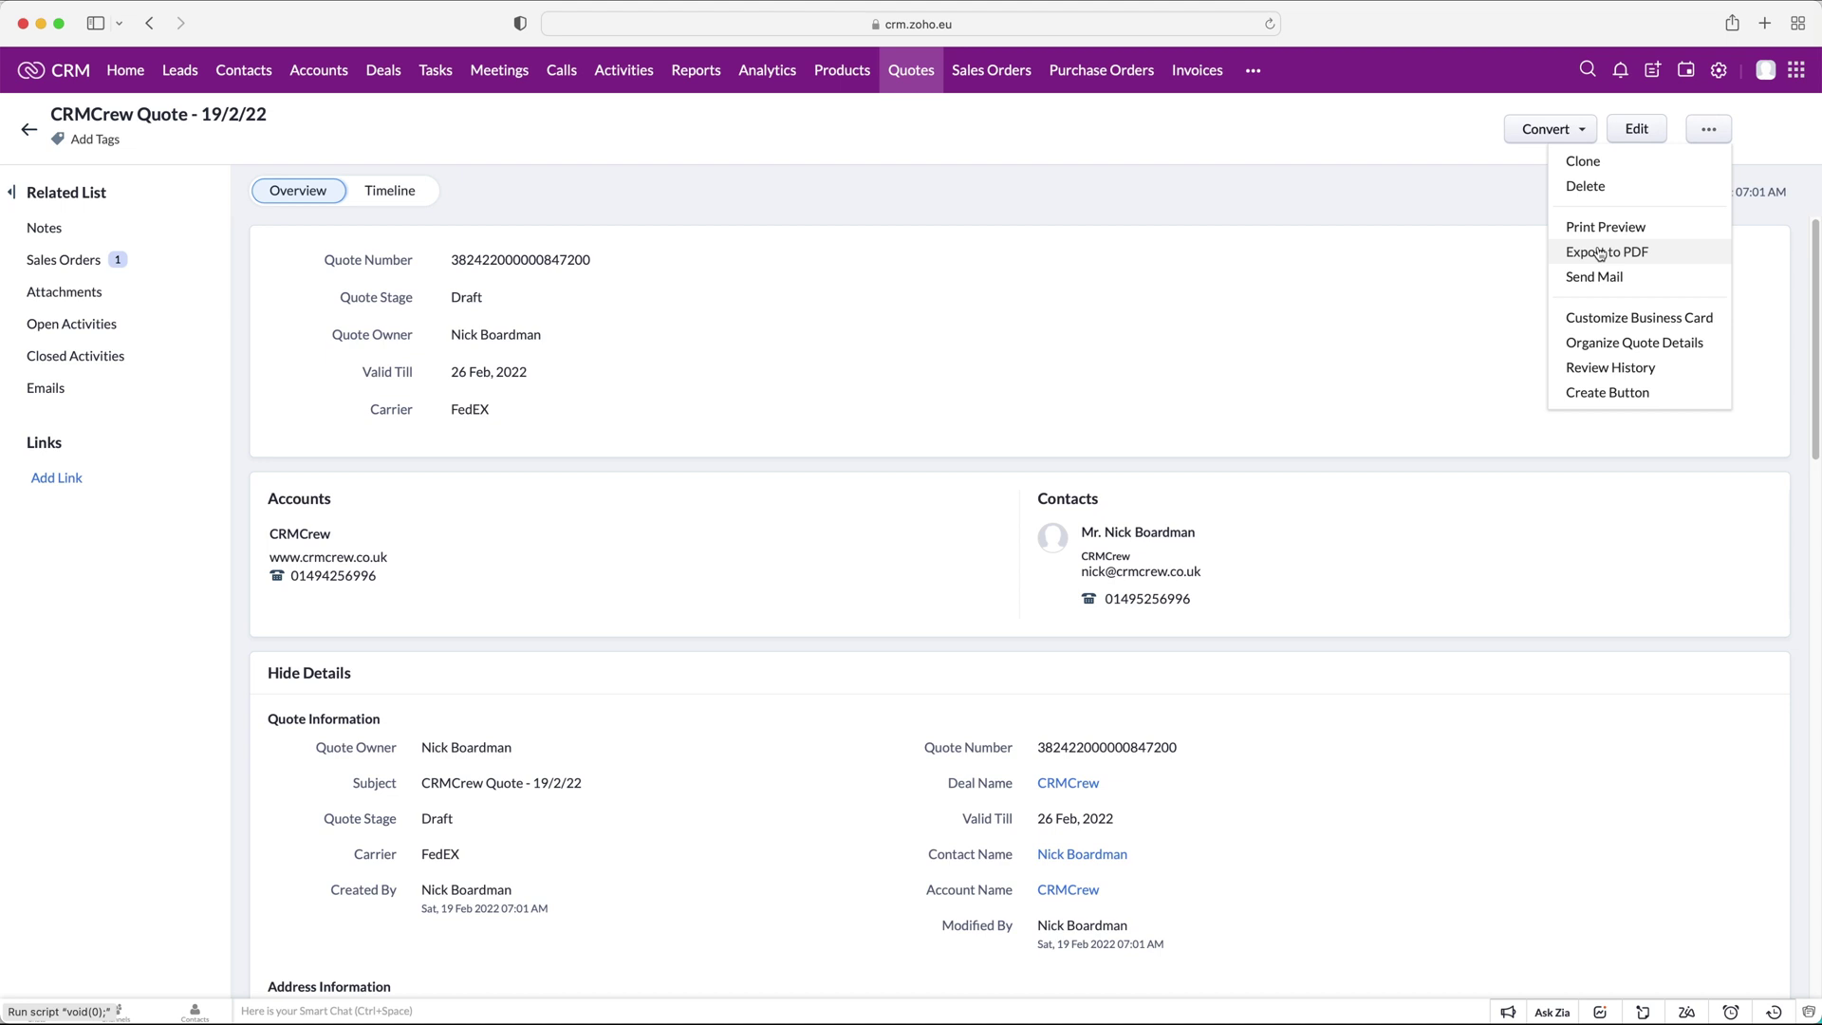
{"action": "left_click", "coordinate": [1359, 264]}
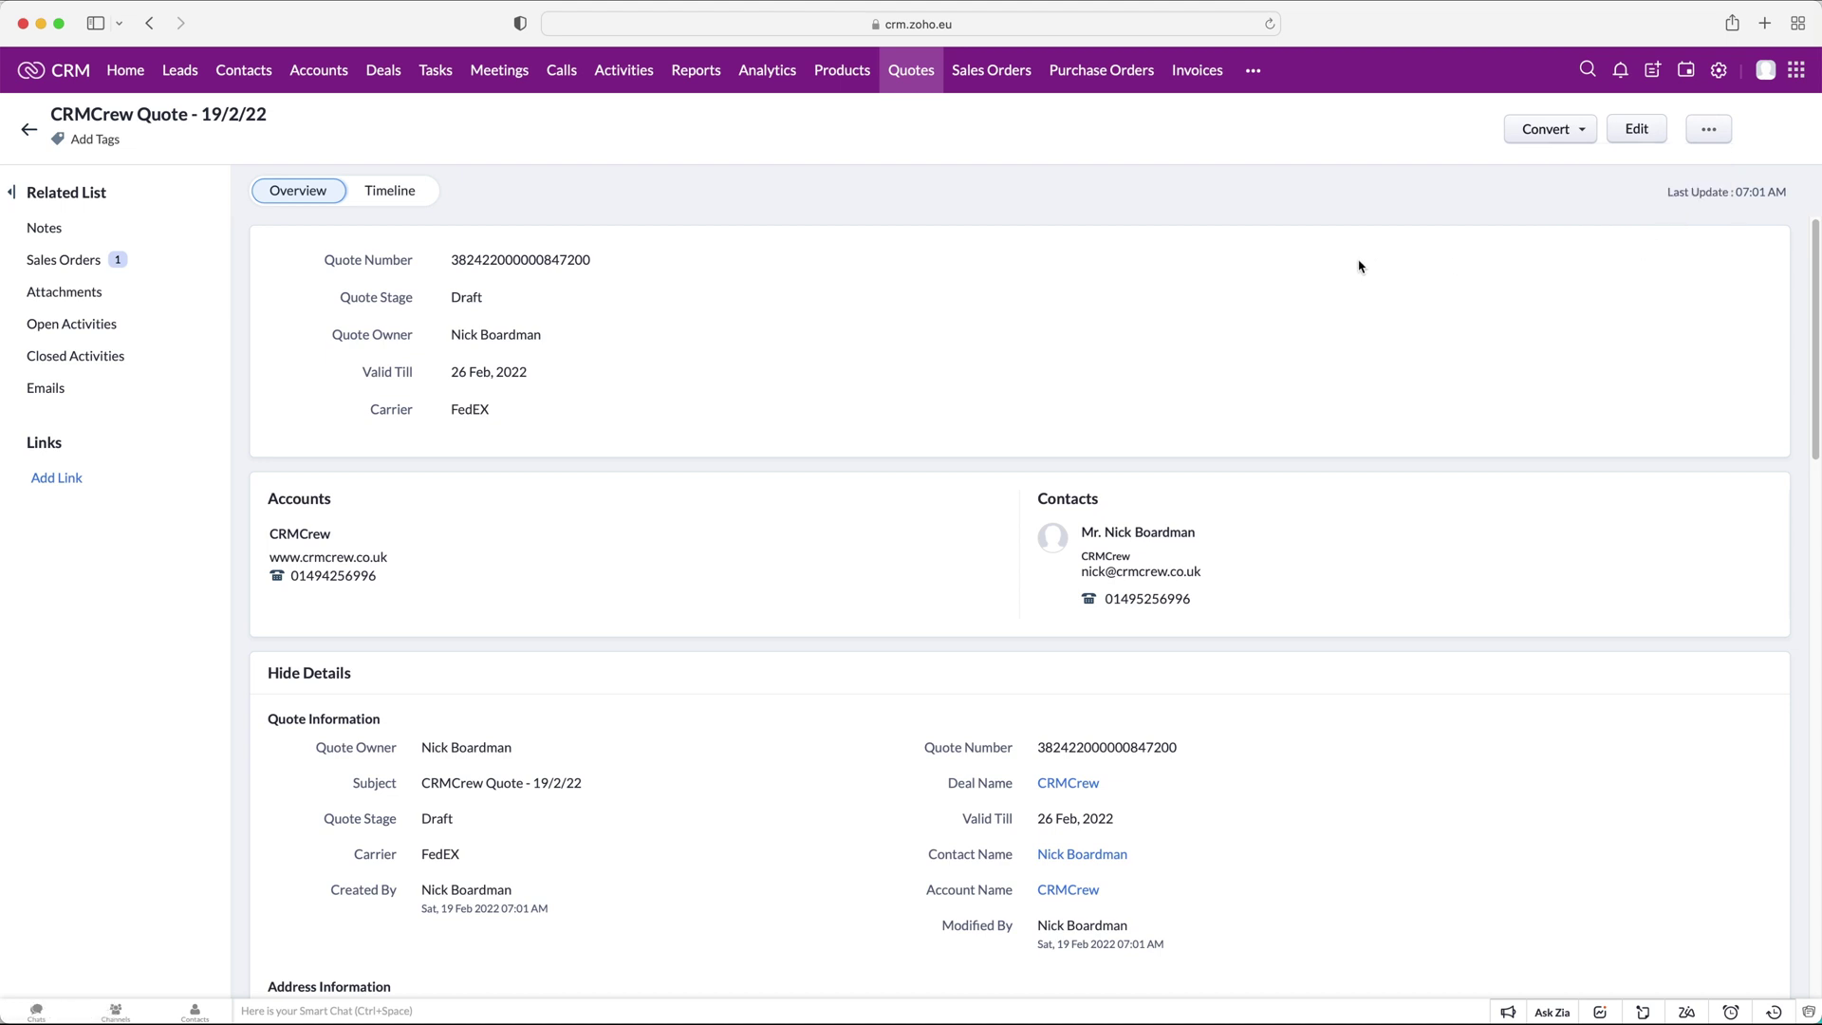
{"action": "left_click", "coordinate": [1025, 80]}
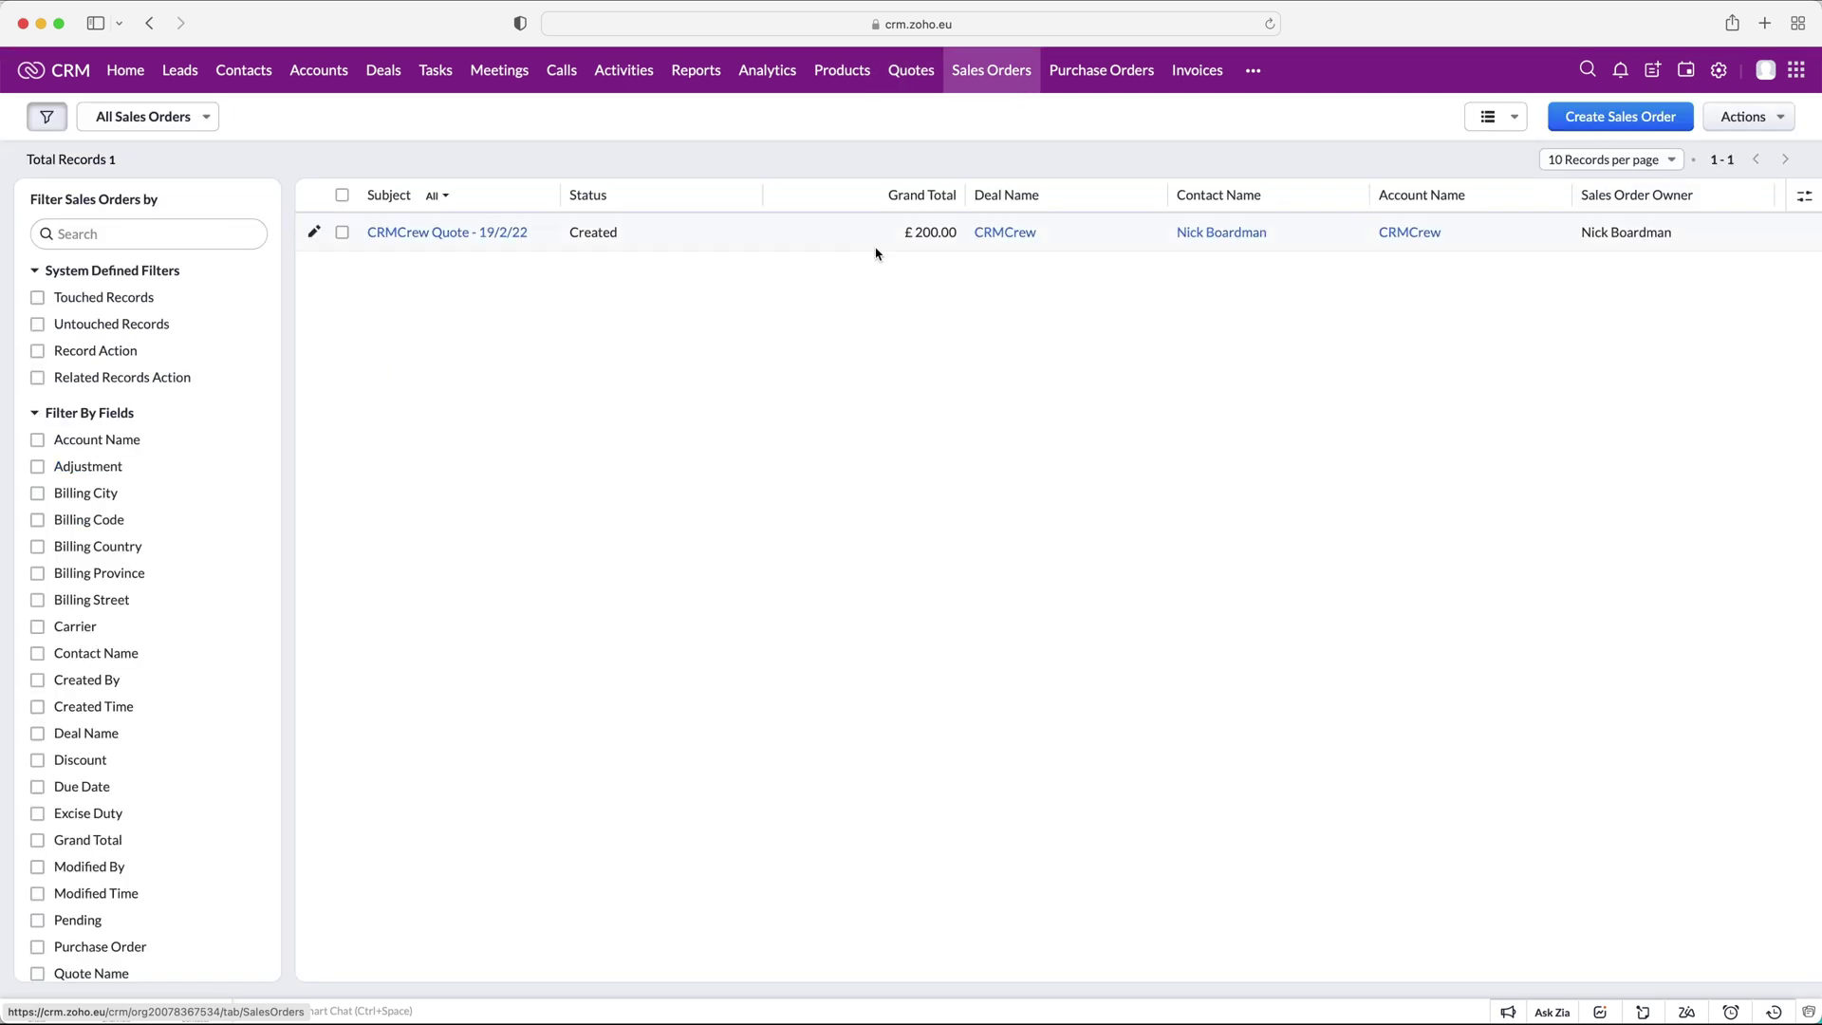
{"action": "left_click", "coordinate": [403, 237]}
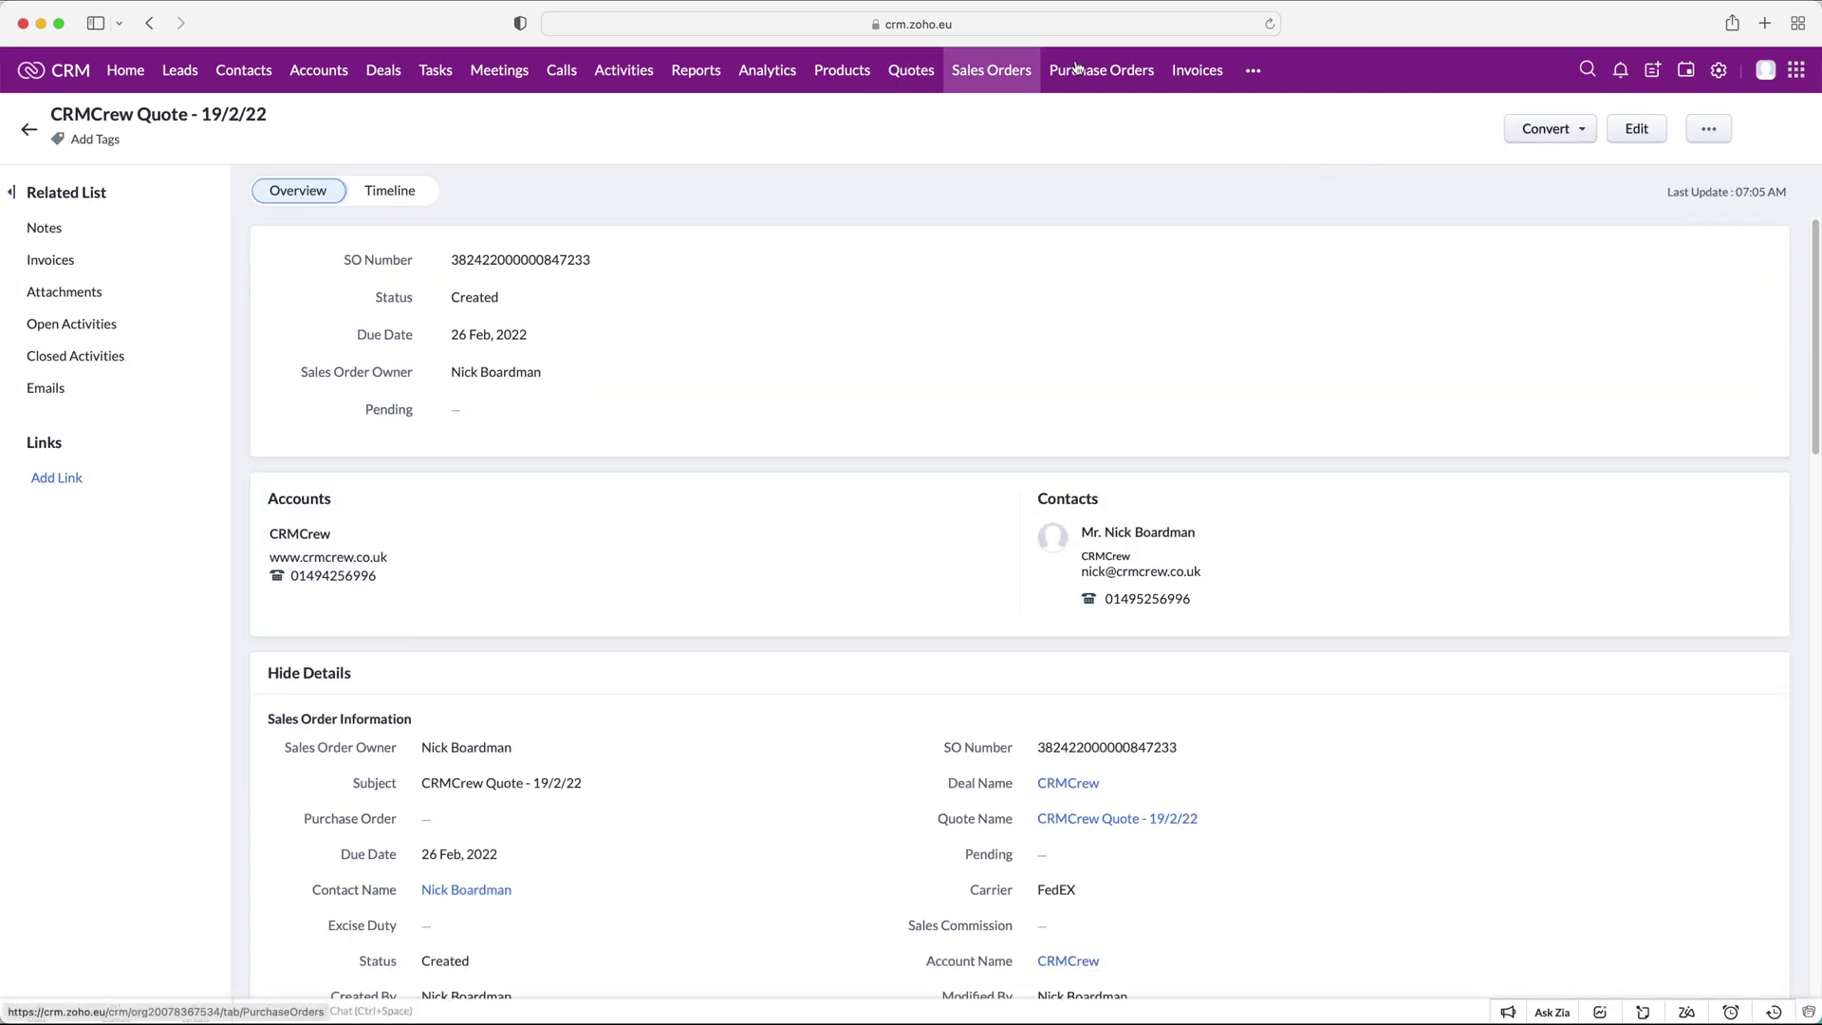
{"action": "left_click", "coordinate": [1119, 74]}
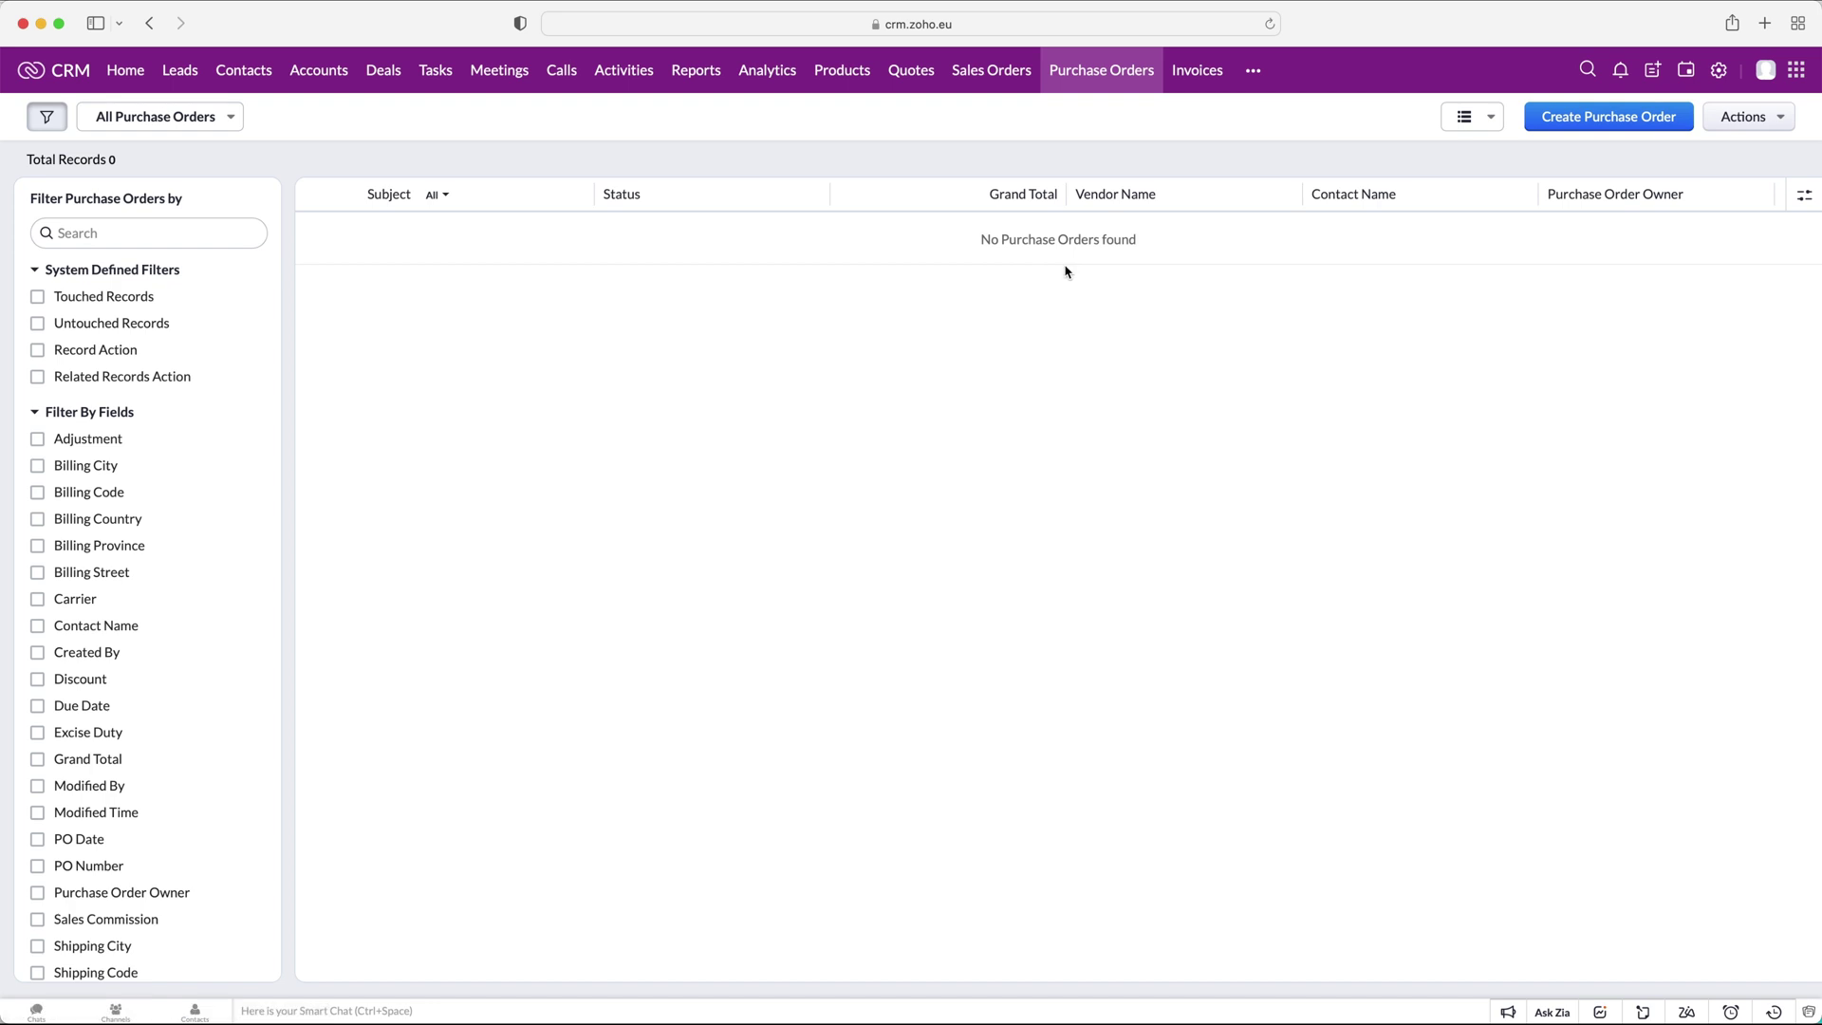
{"action": "left_click", "coordinate": [1624, 122]}
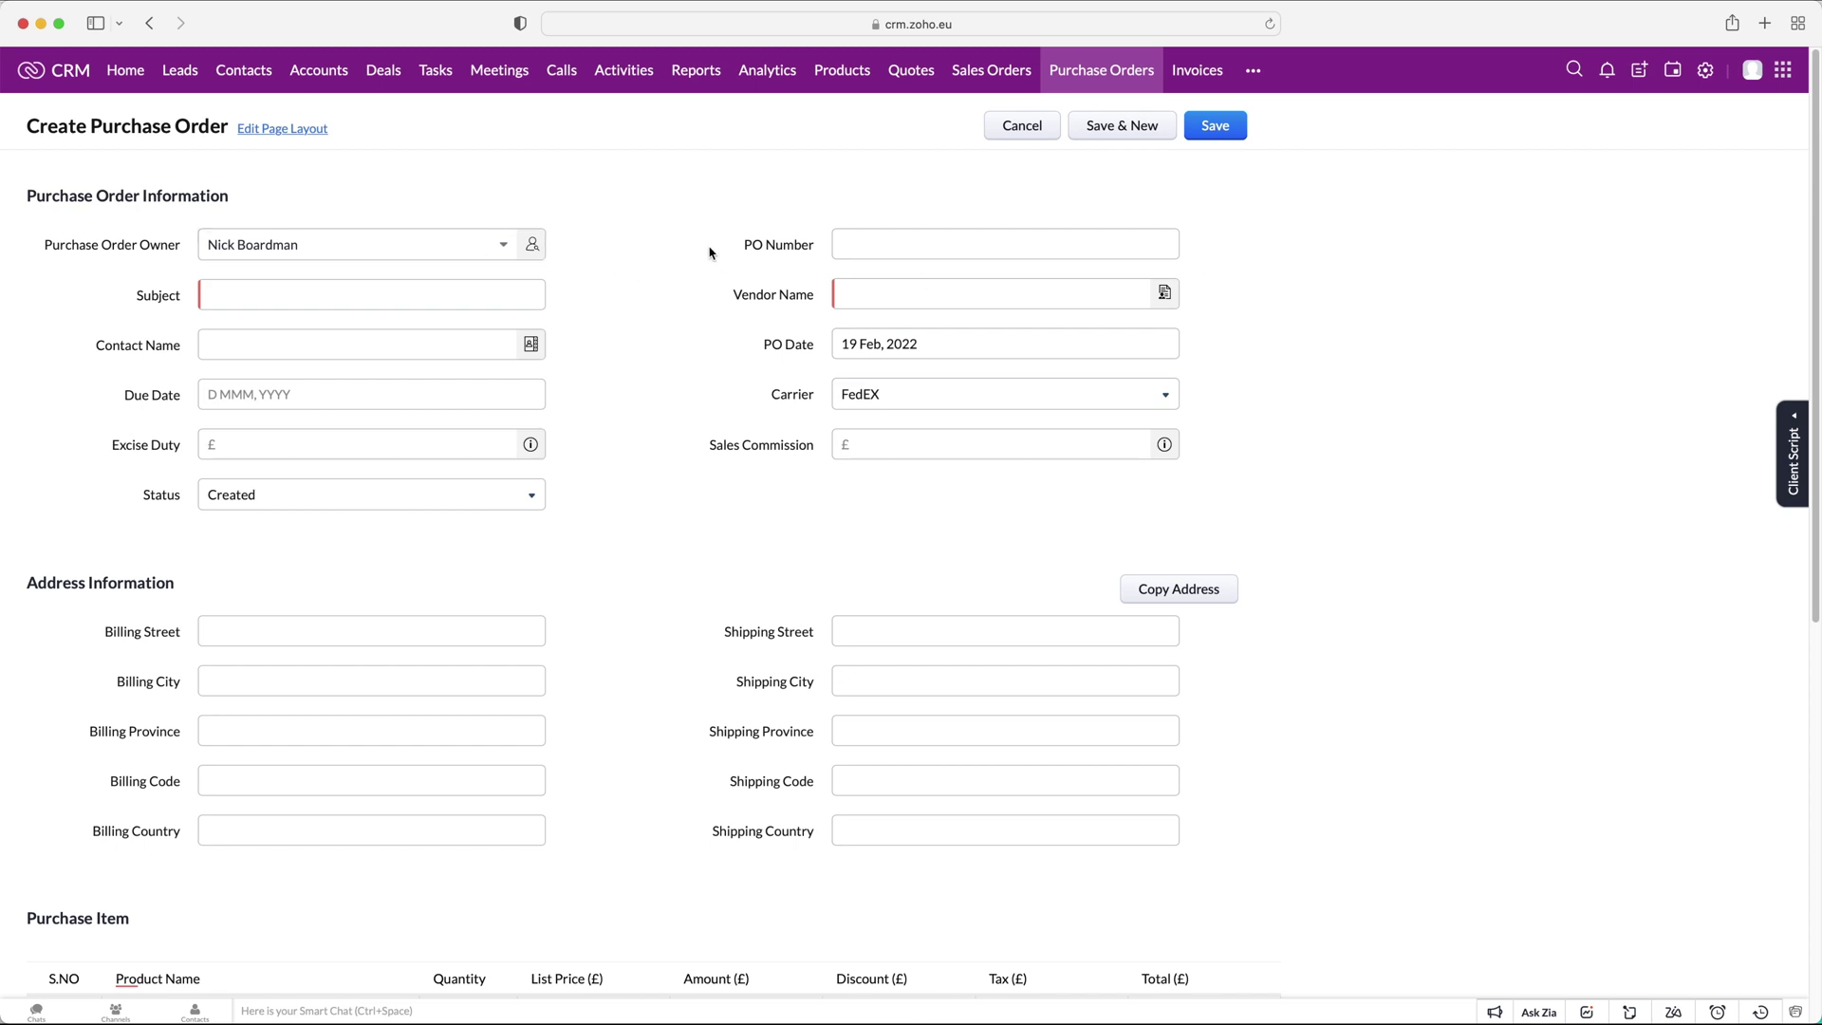
Enter PO Number 123456 and subject 'CRMCrew Purchase Order - 19/2/22'.
{"action": "scroll", "coordinate": [892, 237], "scroll_direction": "down", "scroll_amount": 3}
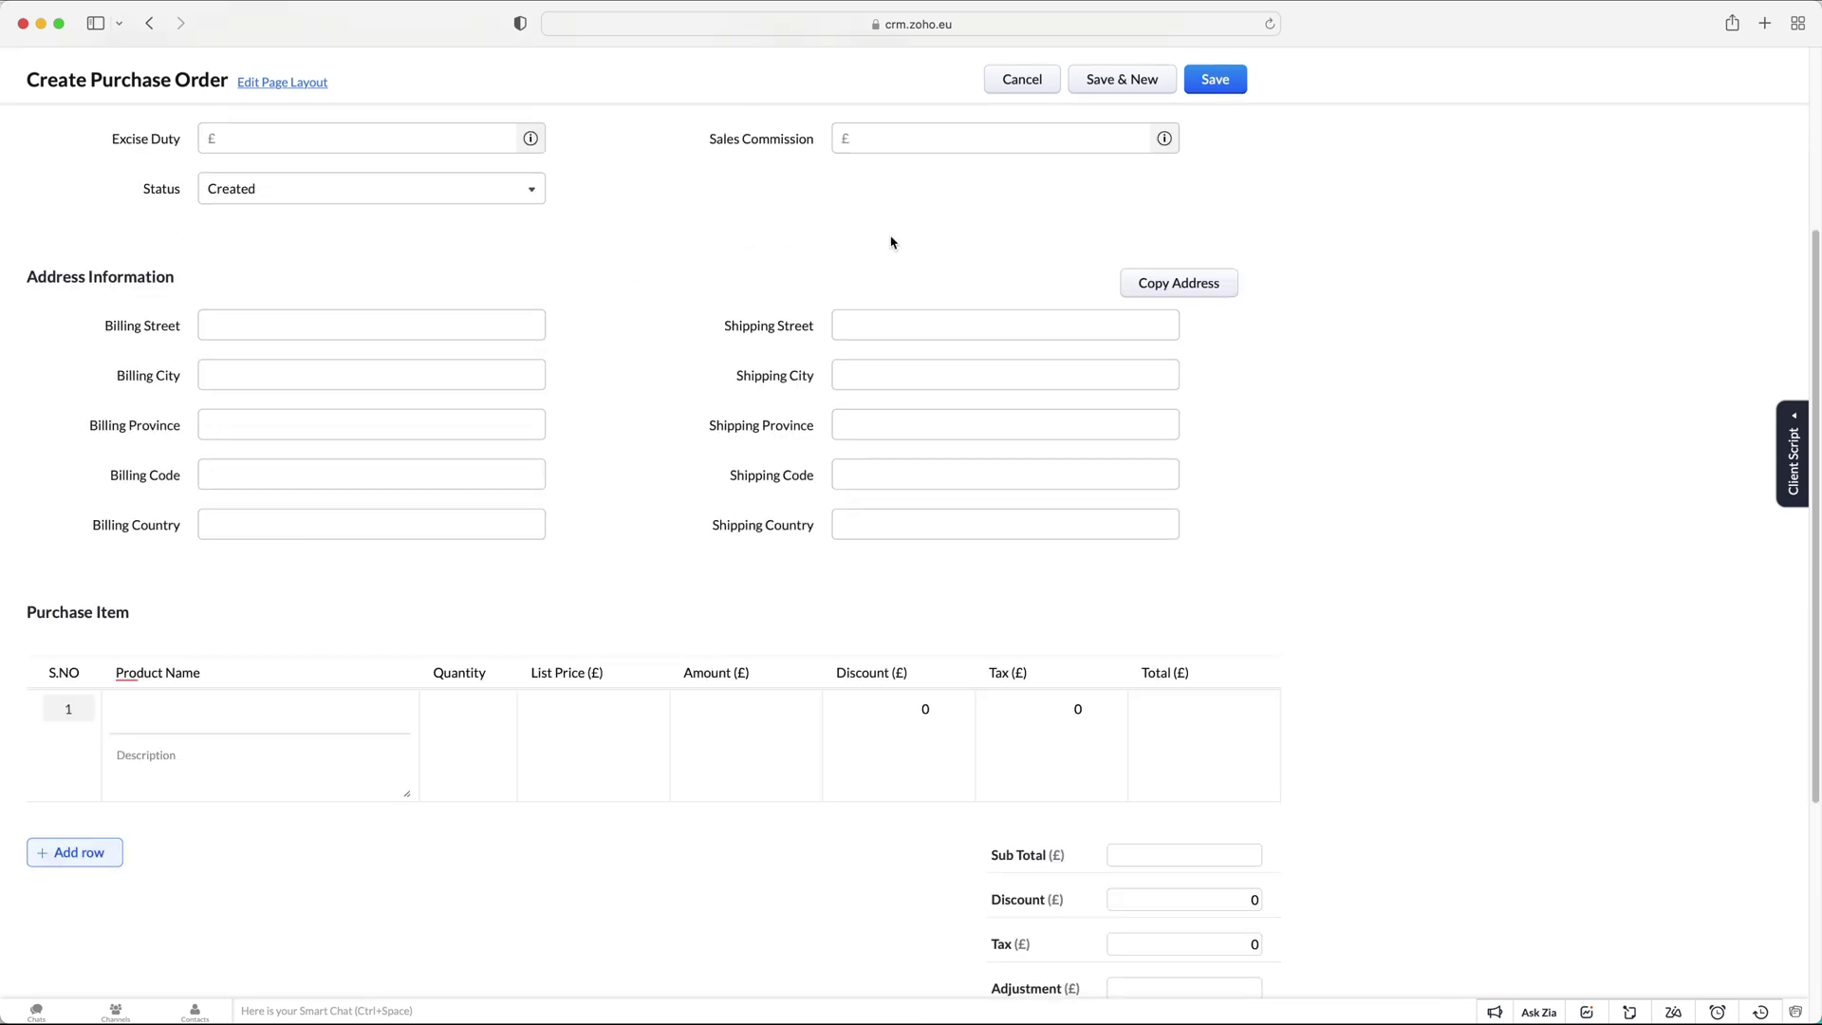
{"action": "scroll", "coordinate": [892, 242], "scroll_direction": "up", "scroll_amount": 3}
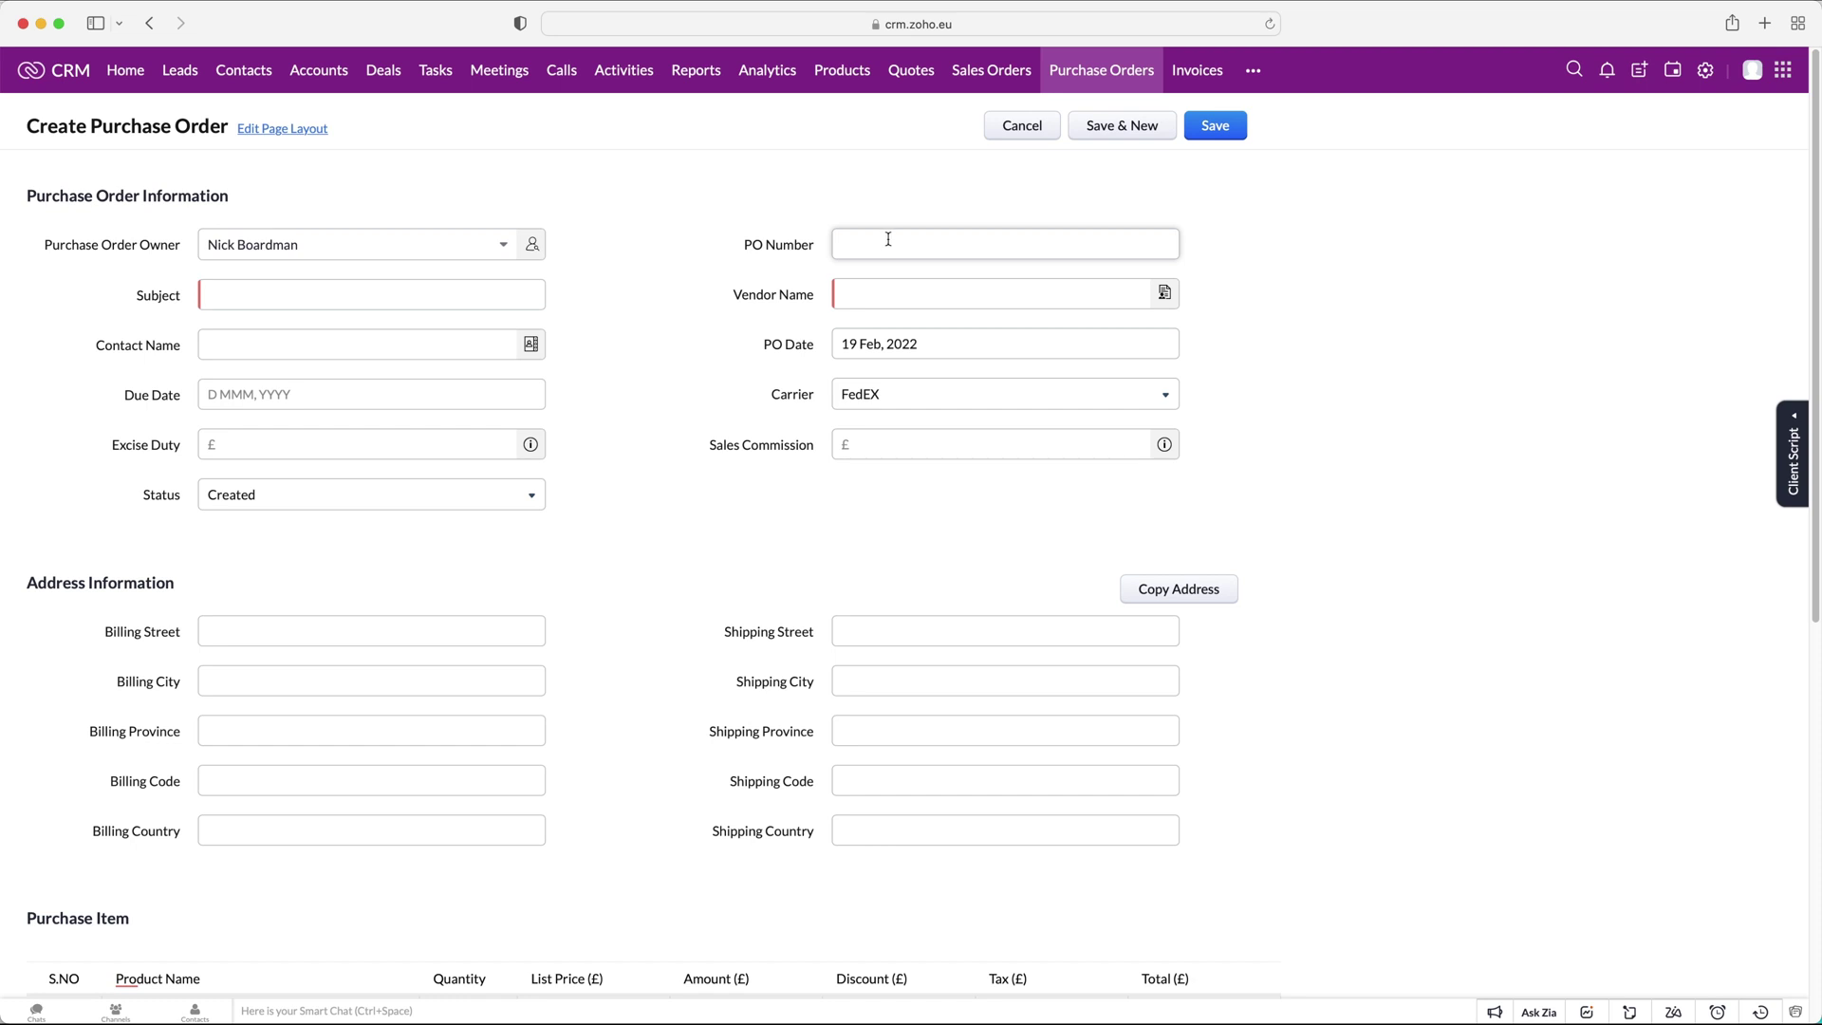
{"action": "left_click", "coordinate": [869, 248]}
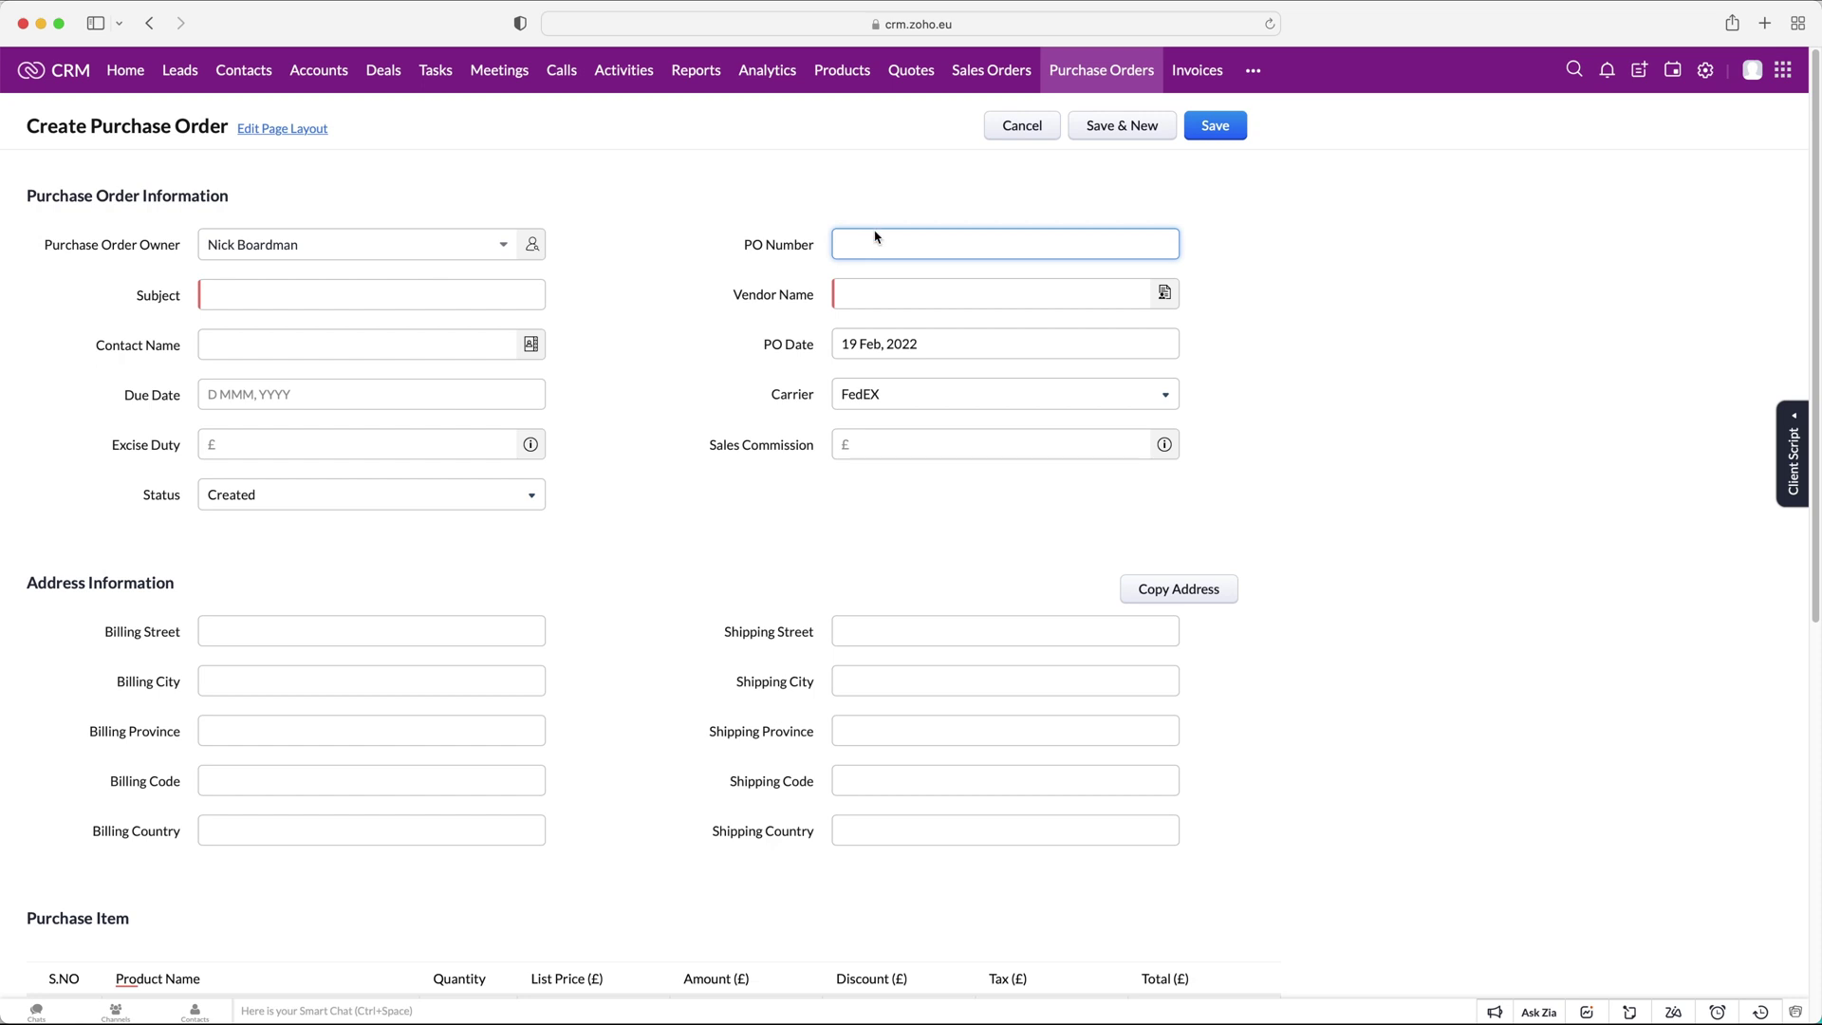
{"action": "type", "text": "123456"}
{"action": "left_click", "coordinate": [1281, 287]}
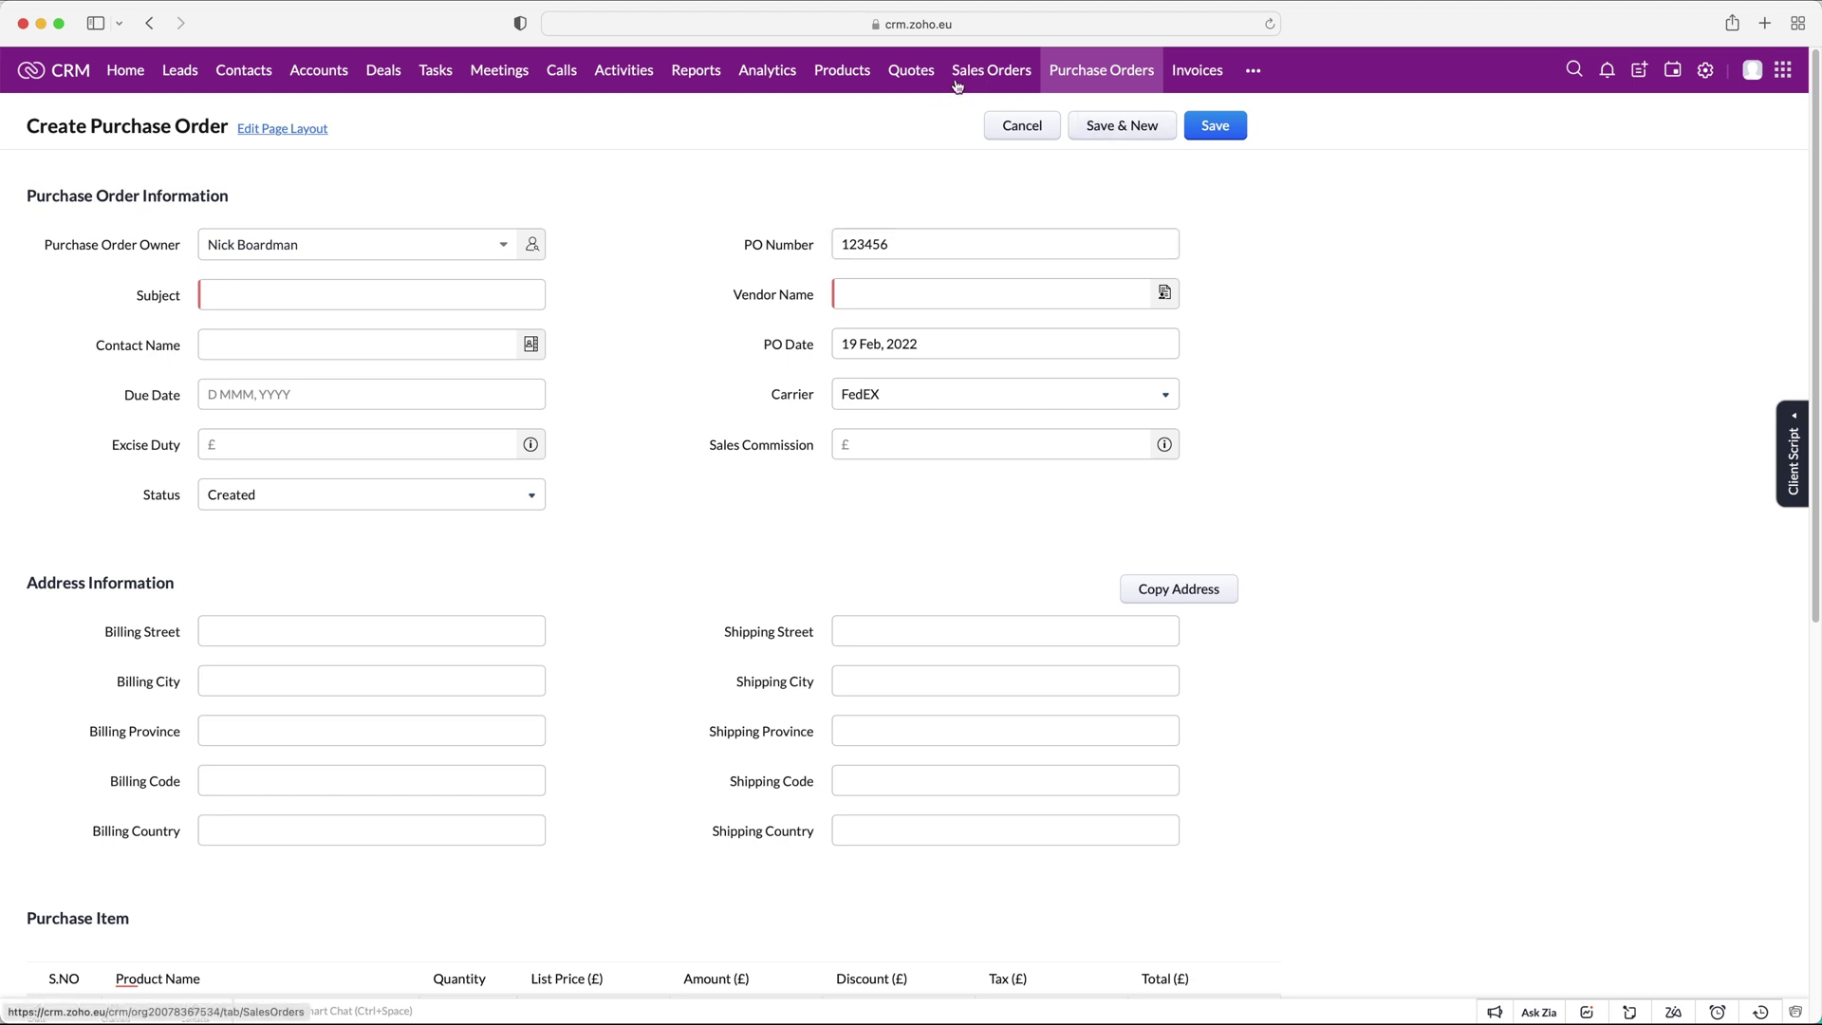
{"action": "left_click", "coordinate": [965, 246]}
{"action": "left_click", "coordinate": [1323, 237]}
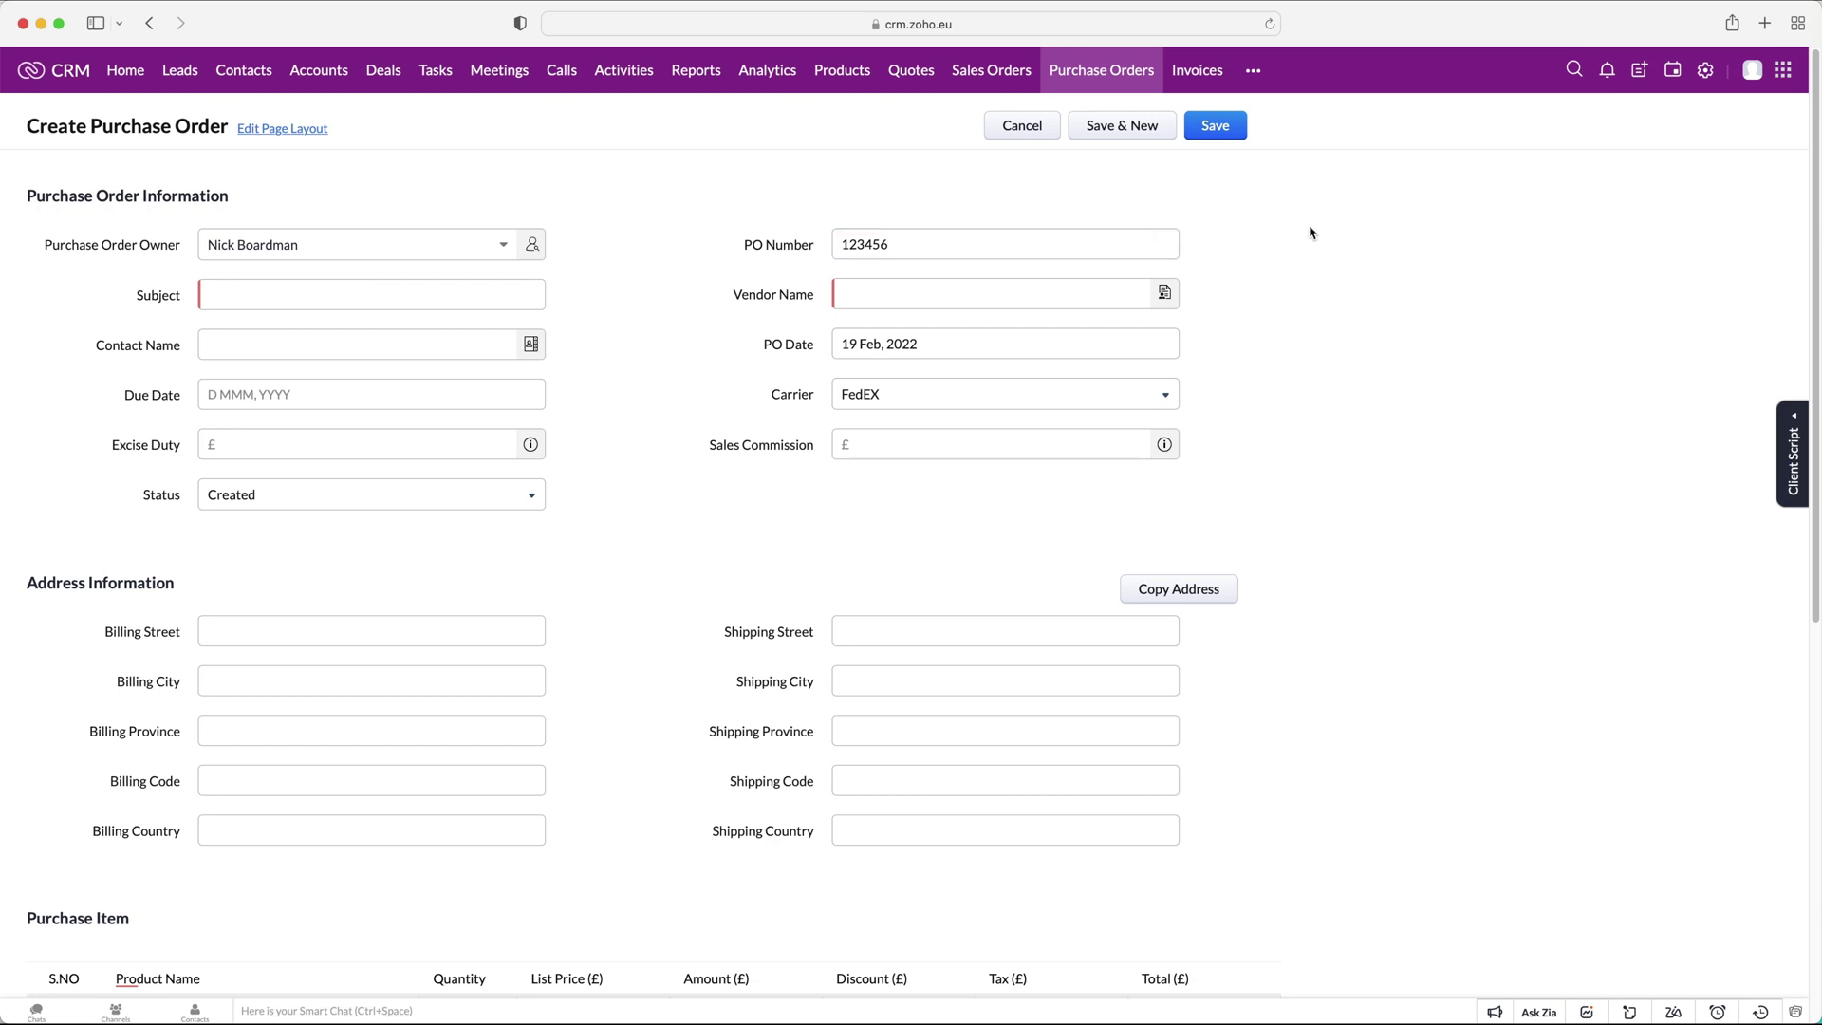
{"action": "left_click", "coordinate": [984, 253]}
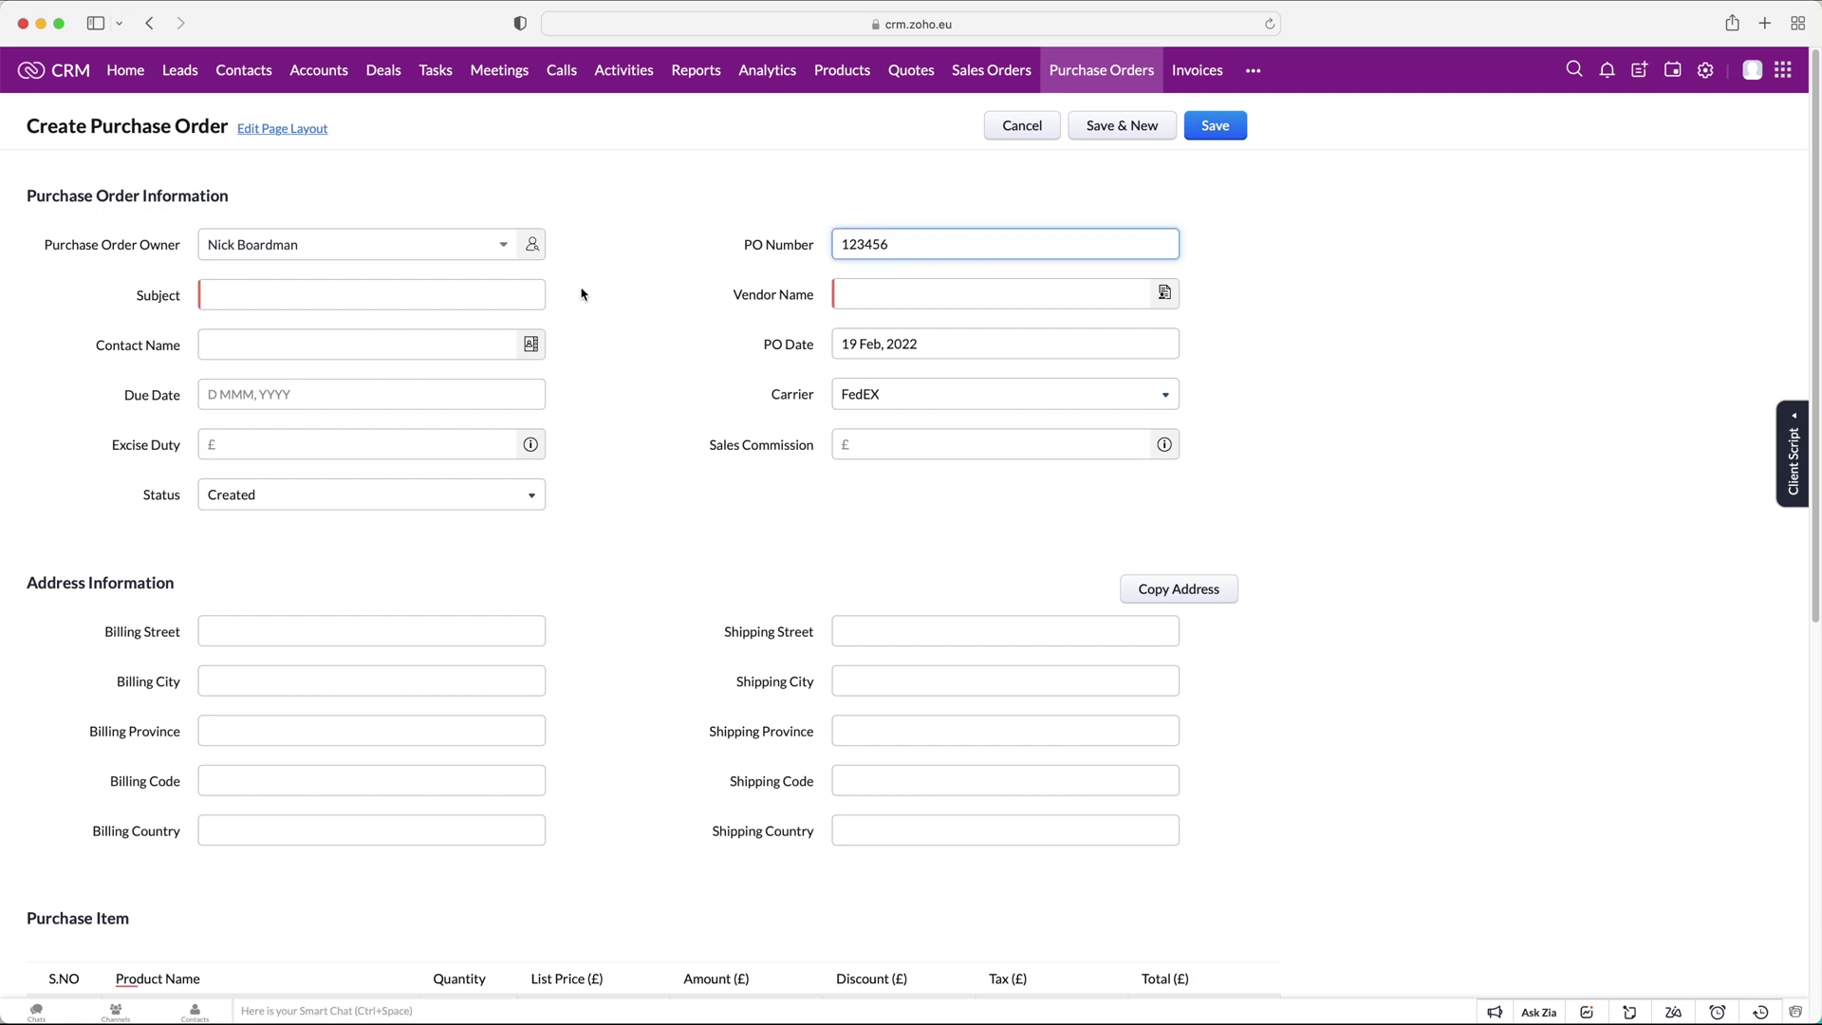
{"action": "left_click", "coordinate": [396, 290]}
{"action": "type", "text": "CRM"}
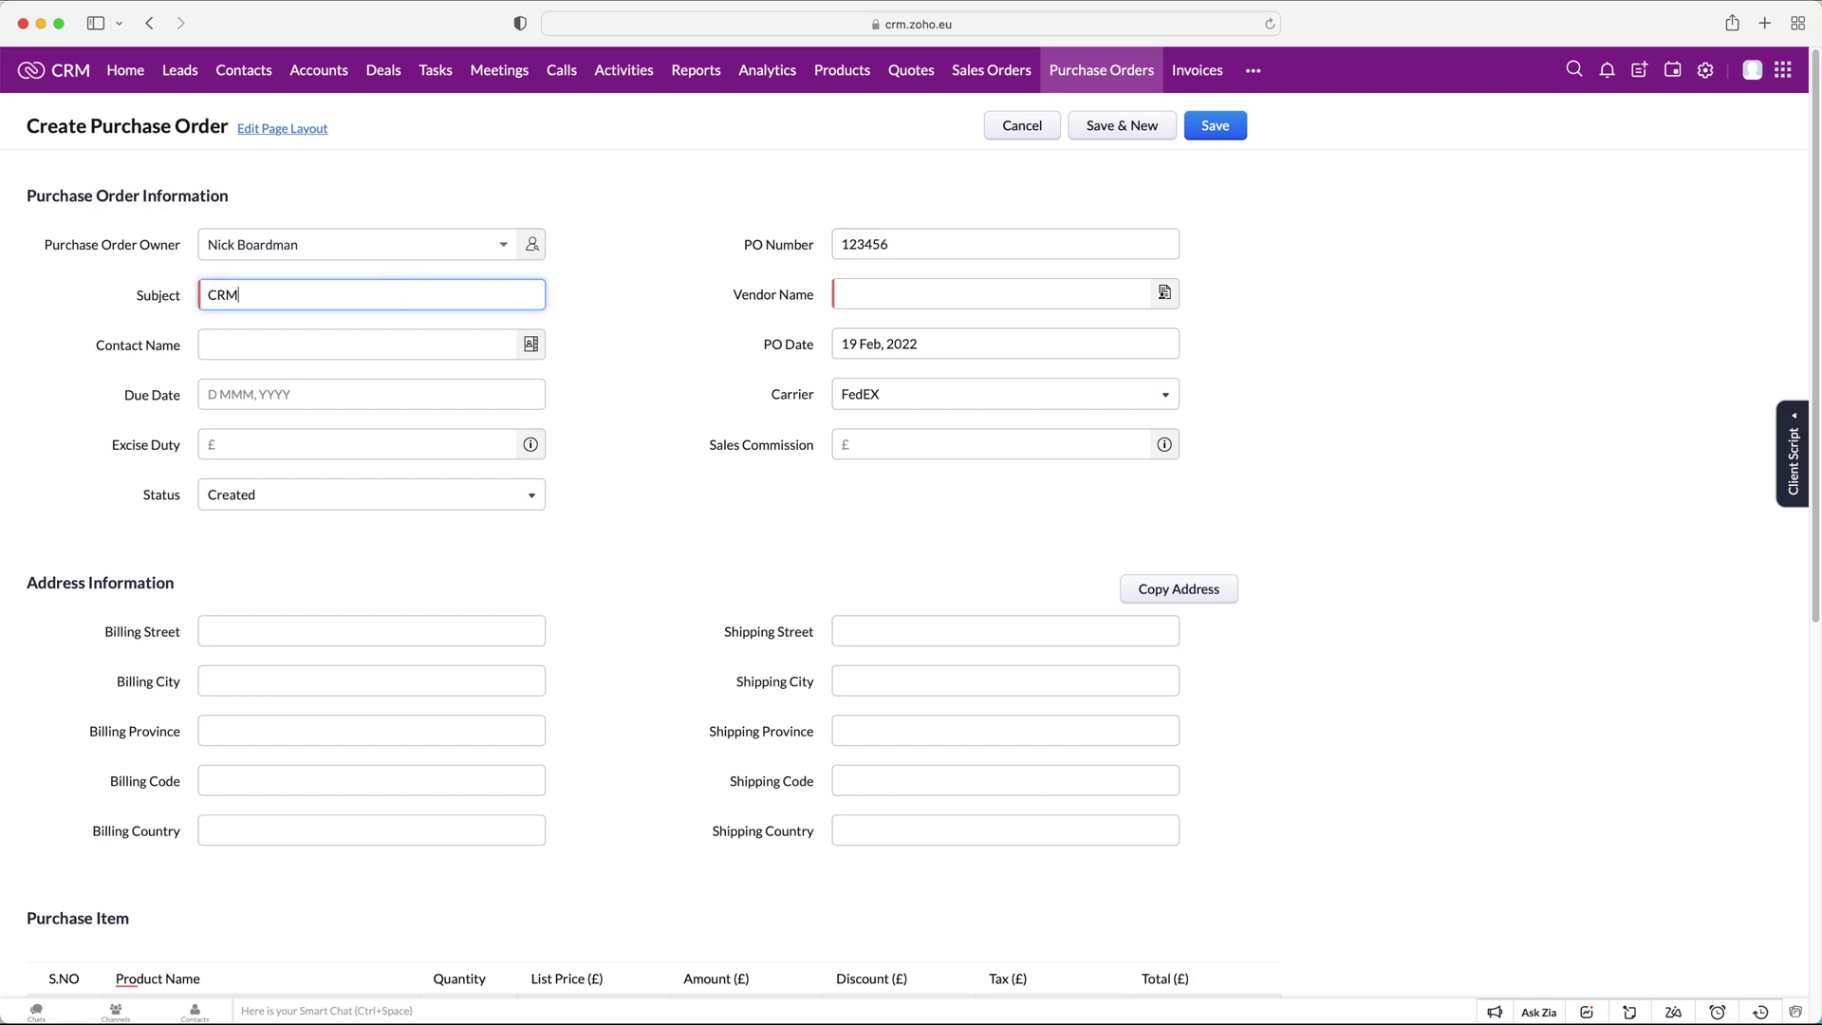
{"action": "type", "text": "Crew Purchase Order - 19/2/22"}
Select Test Vendor as the vendor and the CRMCrew contact as Contact Name.
{"action": "left_click", "coordinate": [967, 292]}
{"action": "left_click", "coordinate": [1008, 338]}
{"action": "left_click", "coordinate": [1338, 328]}
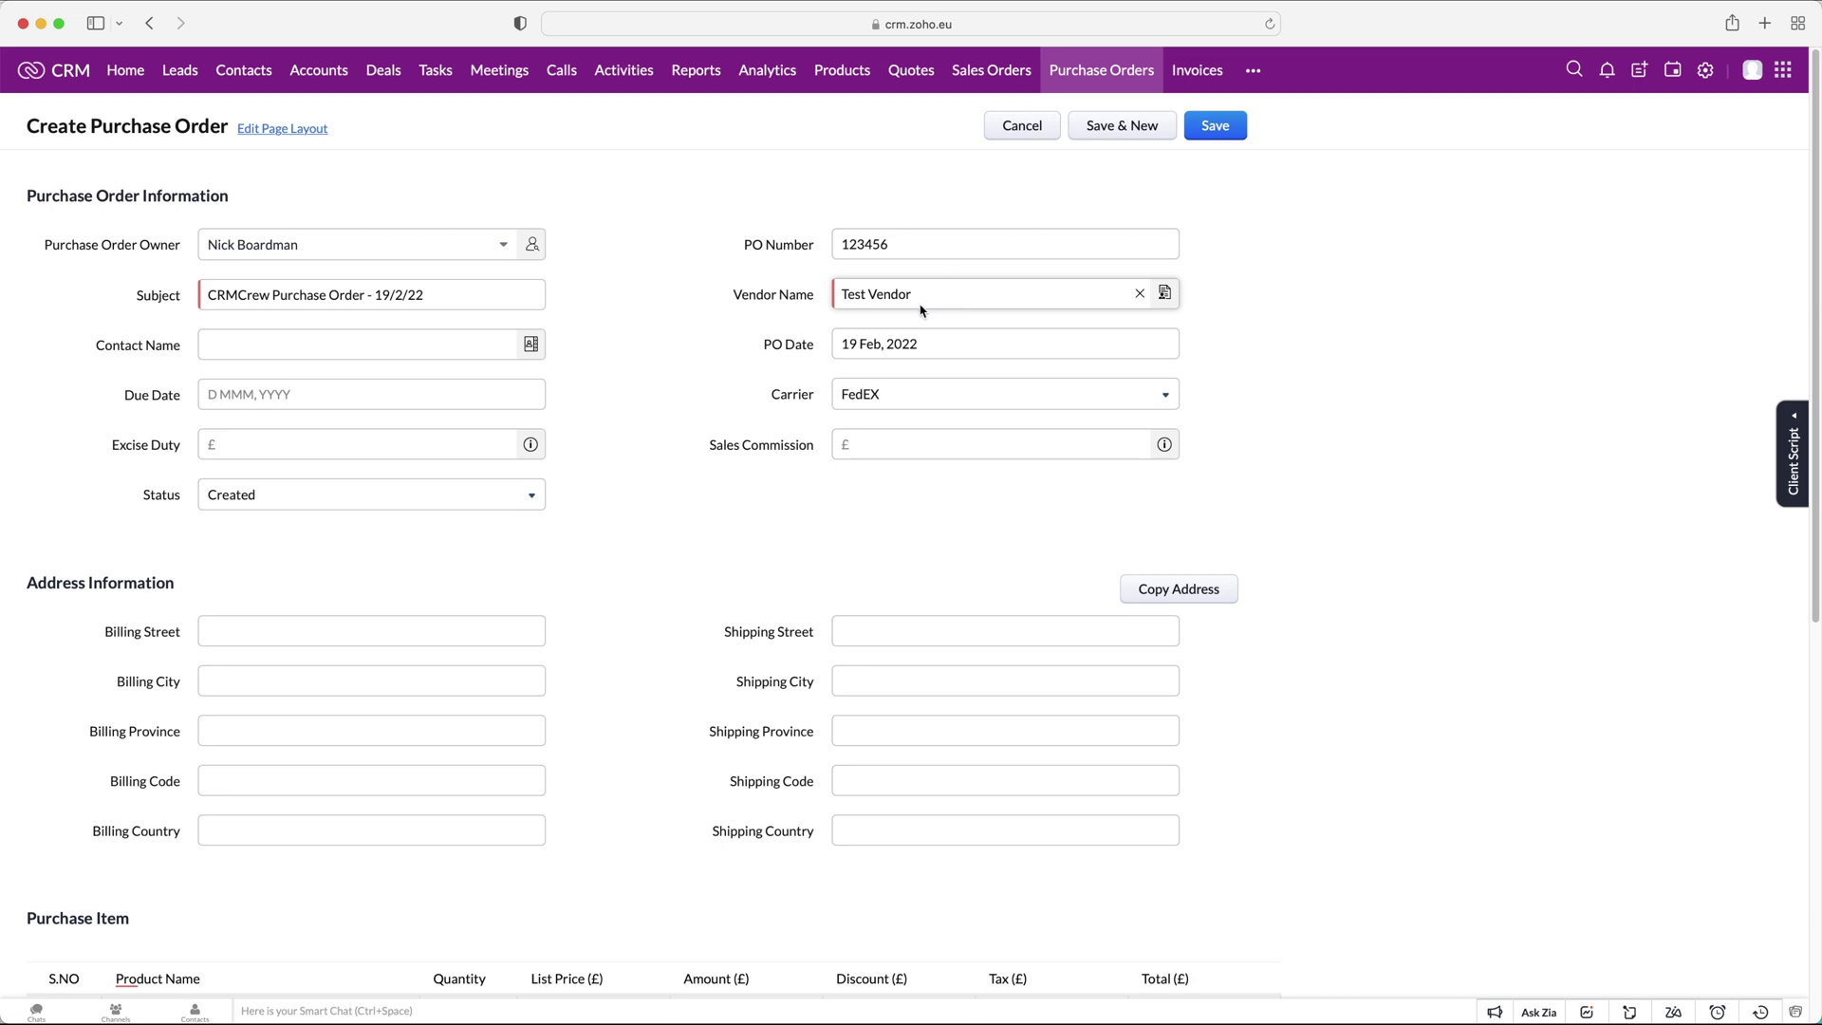
{"action": "left_click", "coordinate": [237, 343]}
{"action": "left_click", "coordinate": [421, 380]}
{"action": "left_click", "coordinate": [622, 323]}
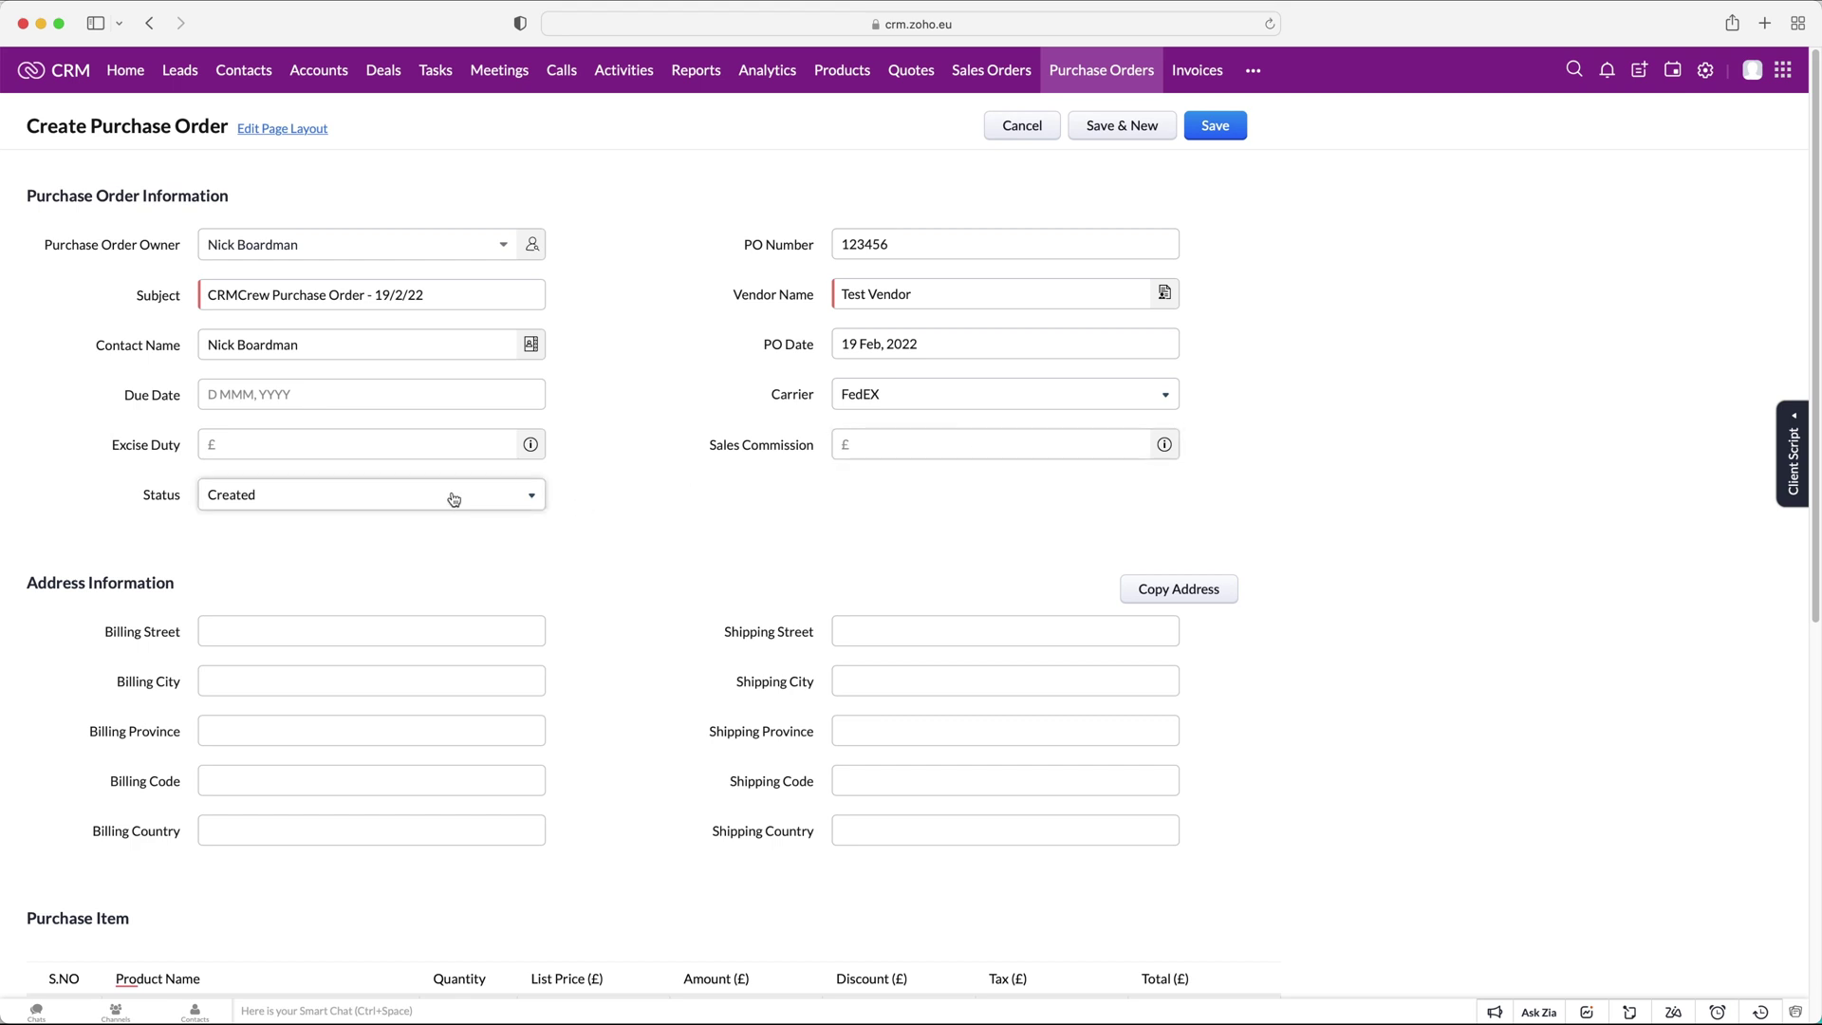
Leave the purchase order Status set to Created.
{"action": "scroll", "coordinate": [456, 495], "scroll_direction": "down", "scroll_amount": 2}
{"action": "left_click", "coordinate": [423, 297]}
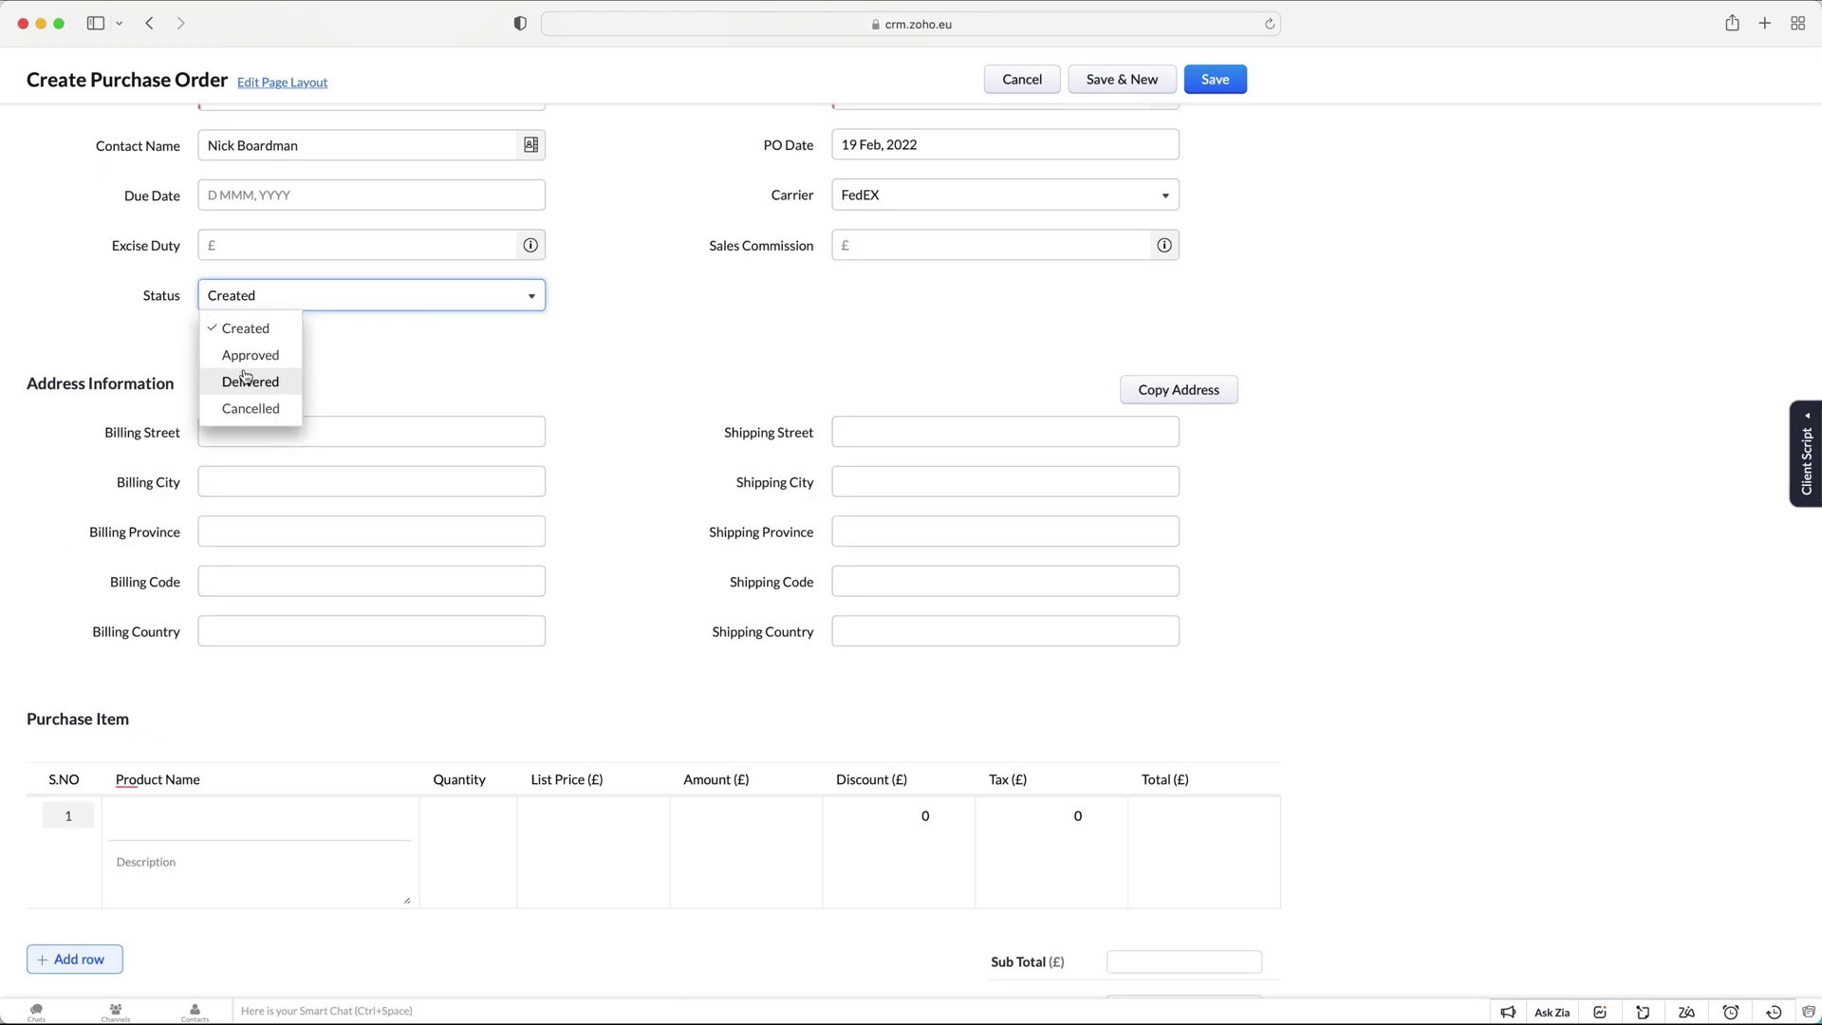
{"action": "left_click", "coordinate": [475, 341]}
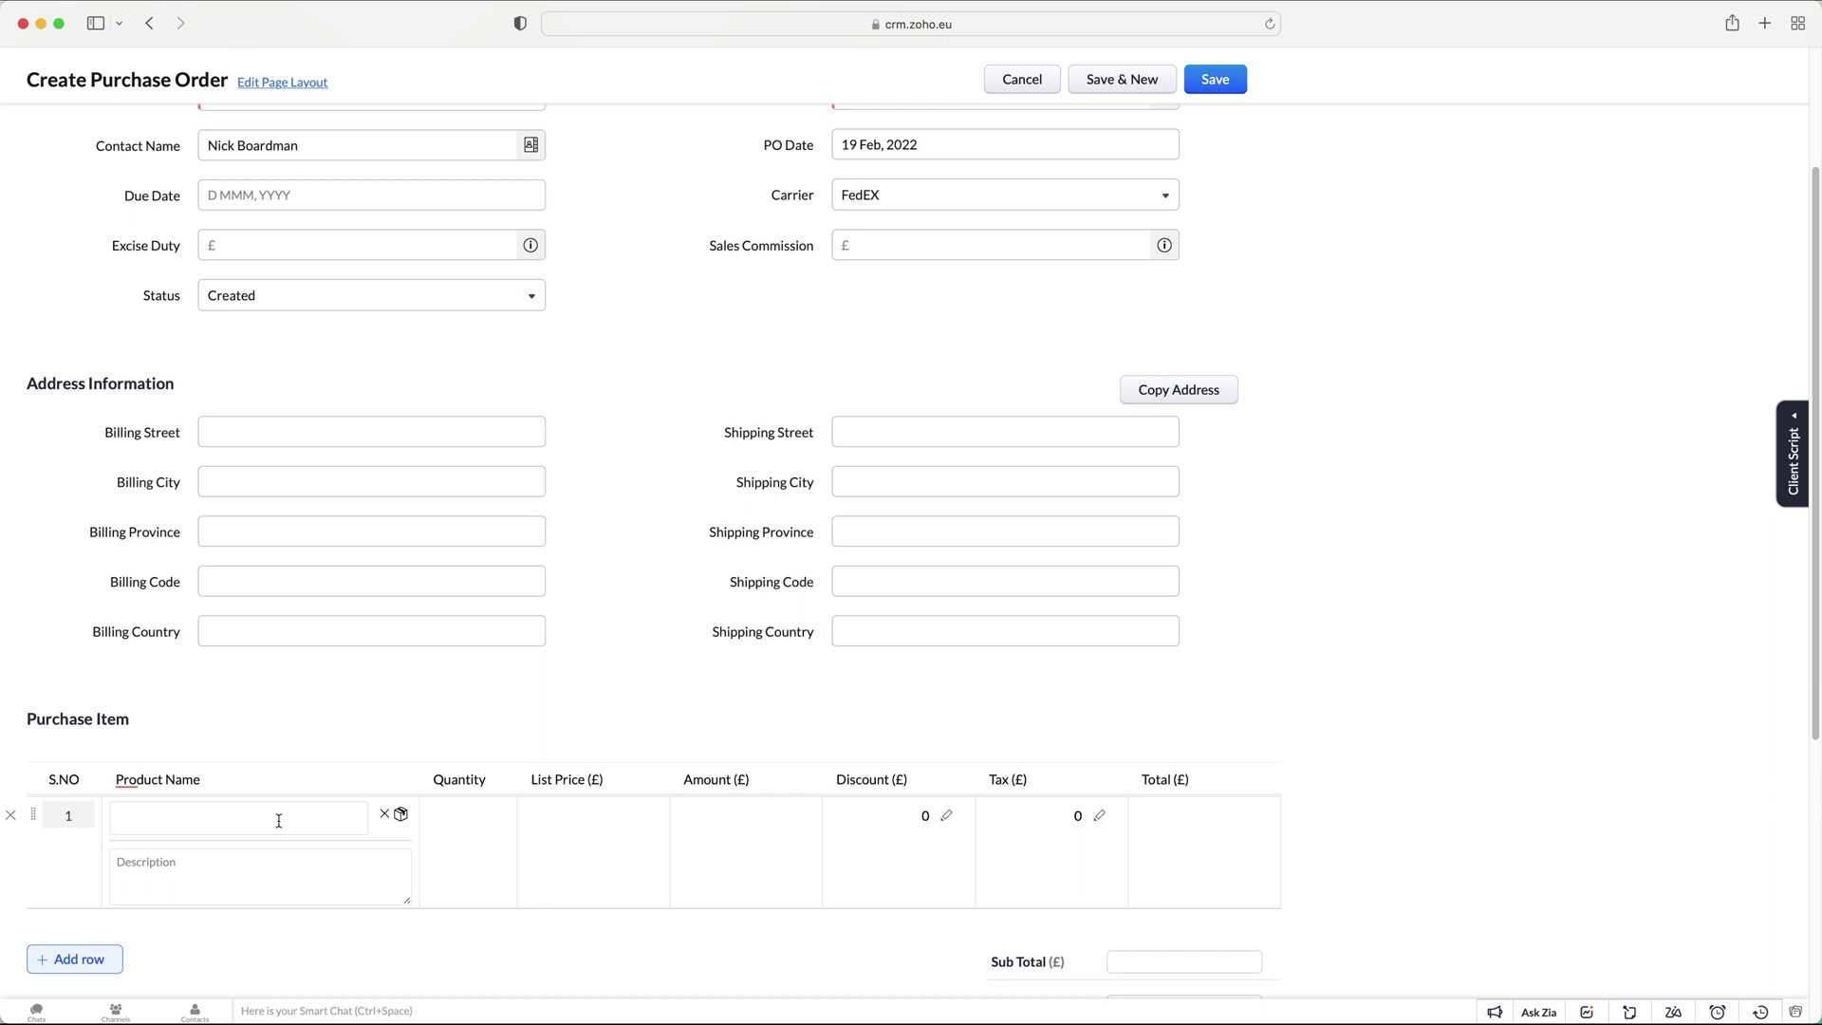
{"action": "scroll", "coordinate": [278, 820], "scroll_direction": "down", "scroll_amount": 5}
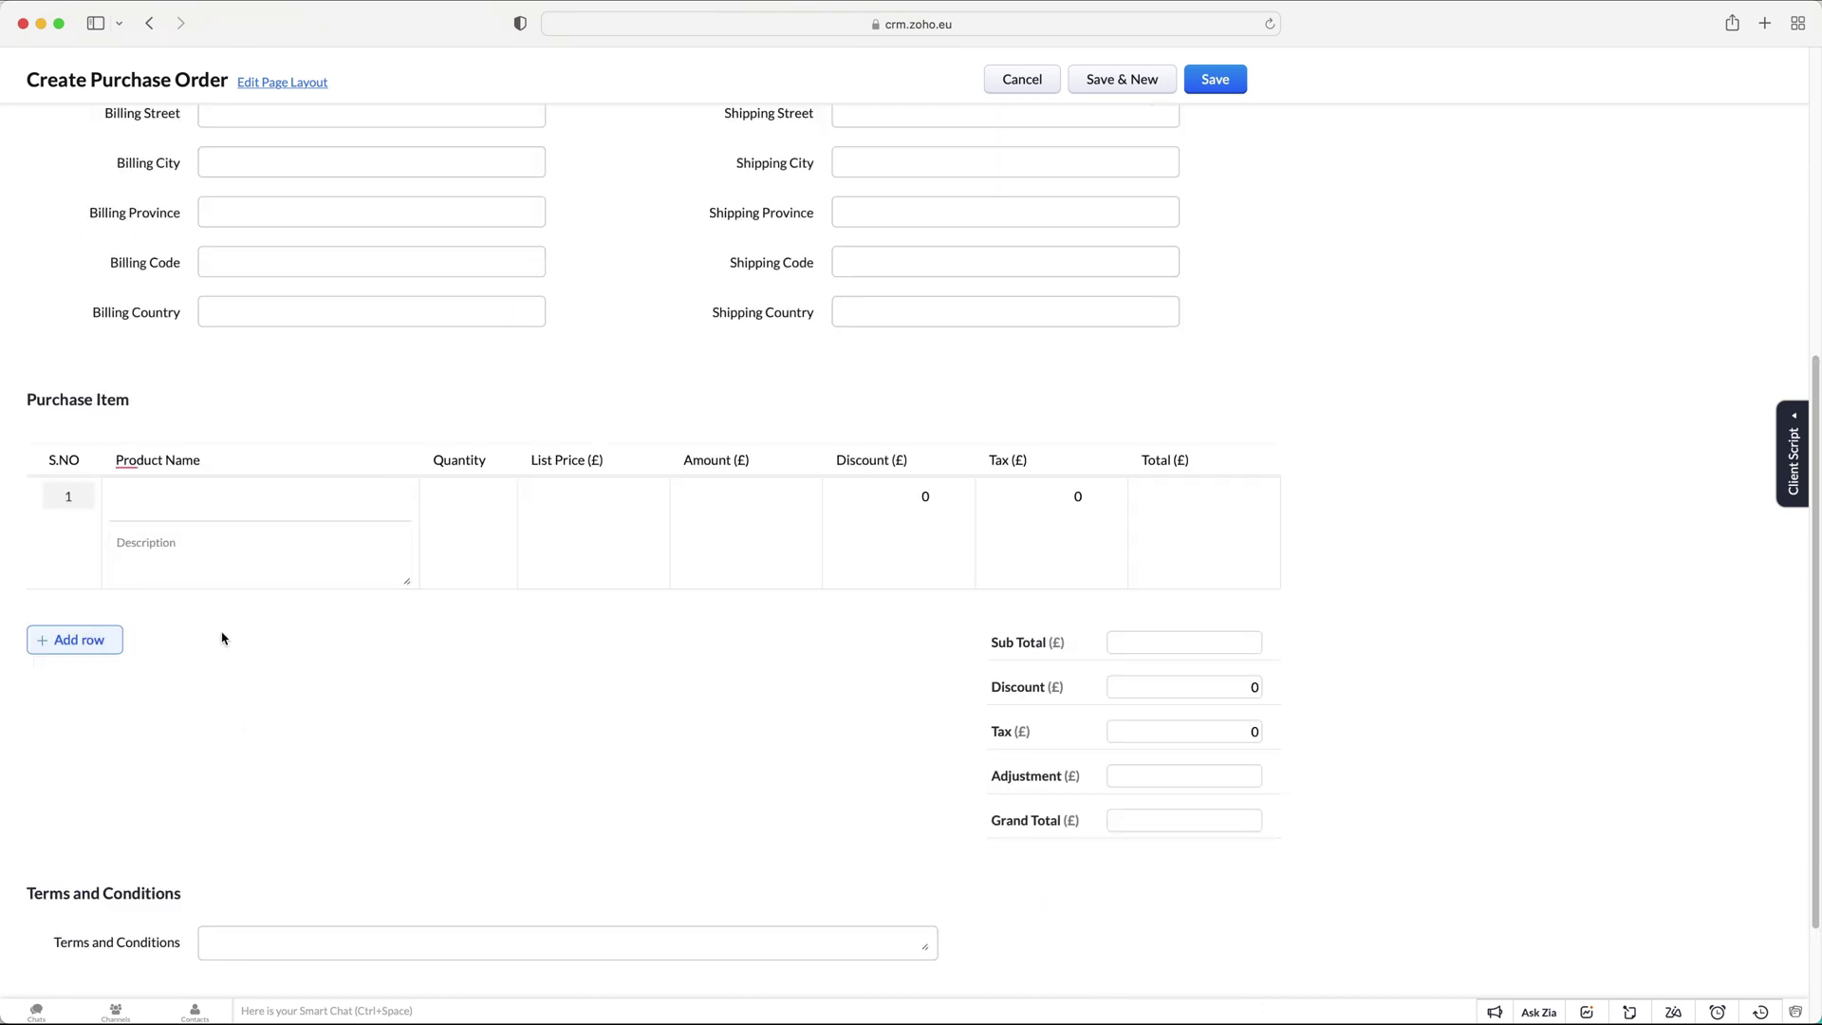
{"action": "scroll", "coordinate": [295, 561], "scroll_direction": "down", "scroll_amount": 2}
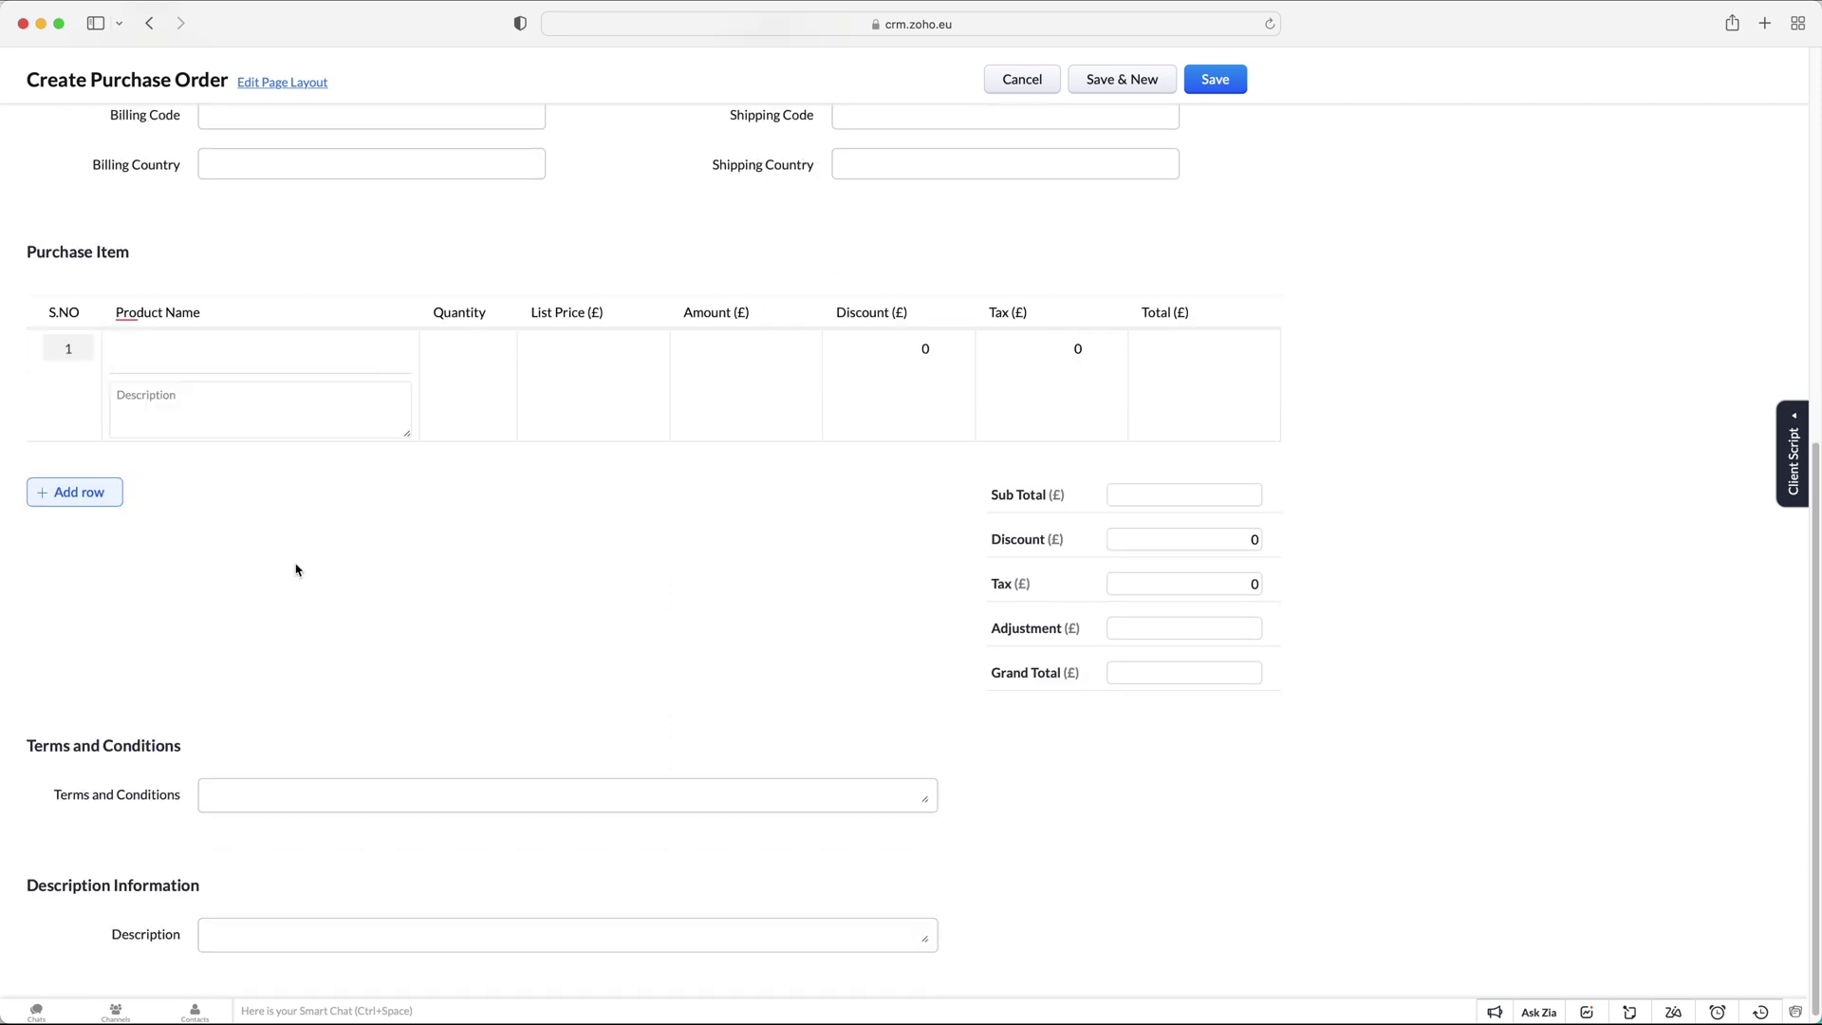
{"action": "scroll", "coordinate": [294, 561], "scroll_direction": "up", "scroll_amount": 2}
Add Test Product (123456) with quantity 1100, giving a Grand Total of 11000.00.
{"action": "left_click", "coordinate": [195, 499]}
{"action": "left_click", "coordinate": [203, 566]}
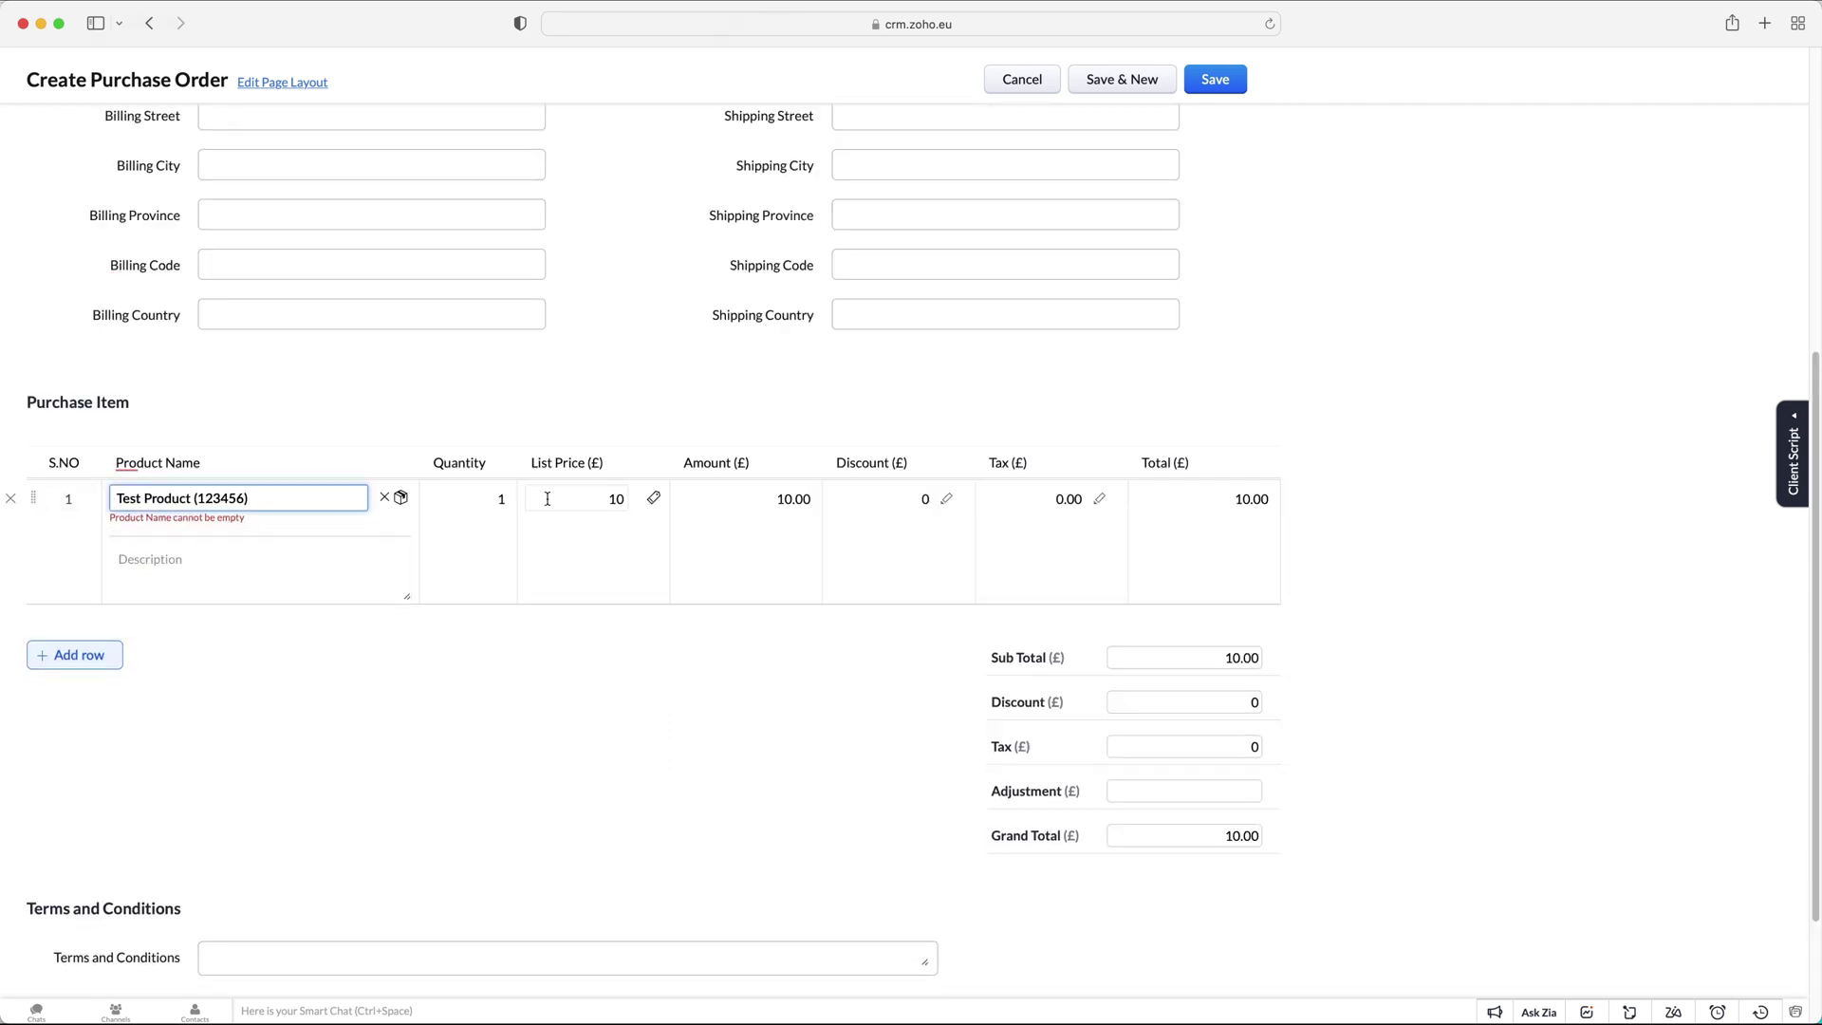
{"action": "left_click", "coordinate": [500, 497]}
{"action": "type", "text": "100"}
{"action": "left_click", "coordinate": [521, 717]}
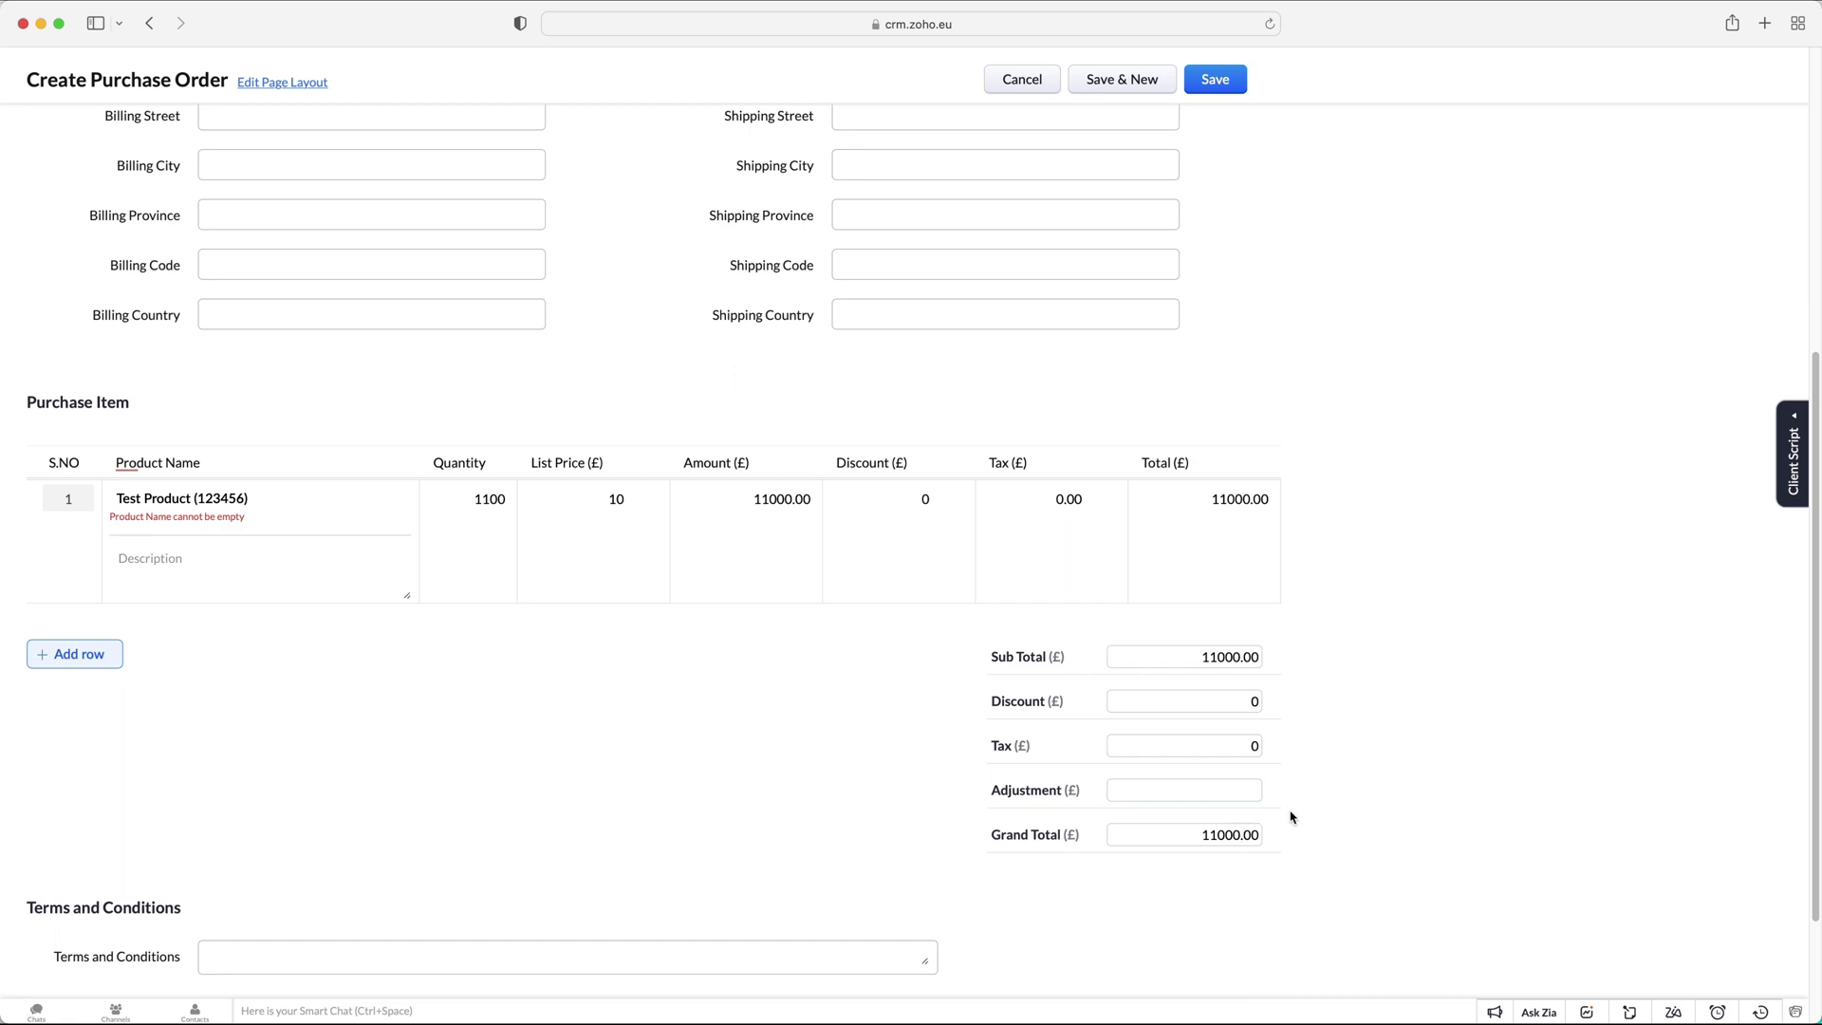
{"action": "scroll", "coordinate": [1254, 570], "scroll_direction": "down", "scroll_amount": 2}
{"action": "scroll", "coordinate": [1252, 447], "scroll_direction": "up", "scroll_amount": 8}
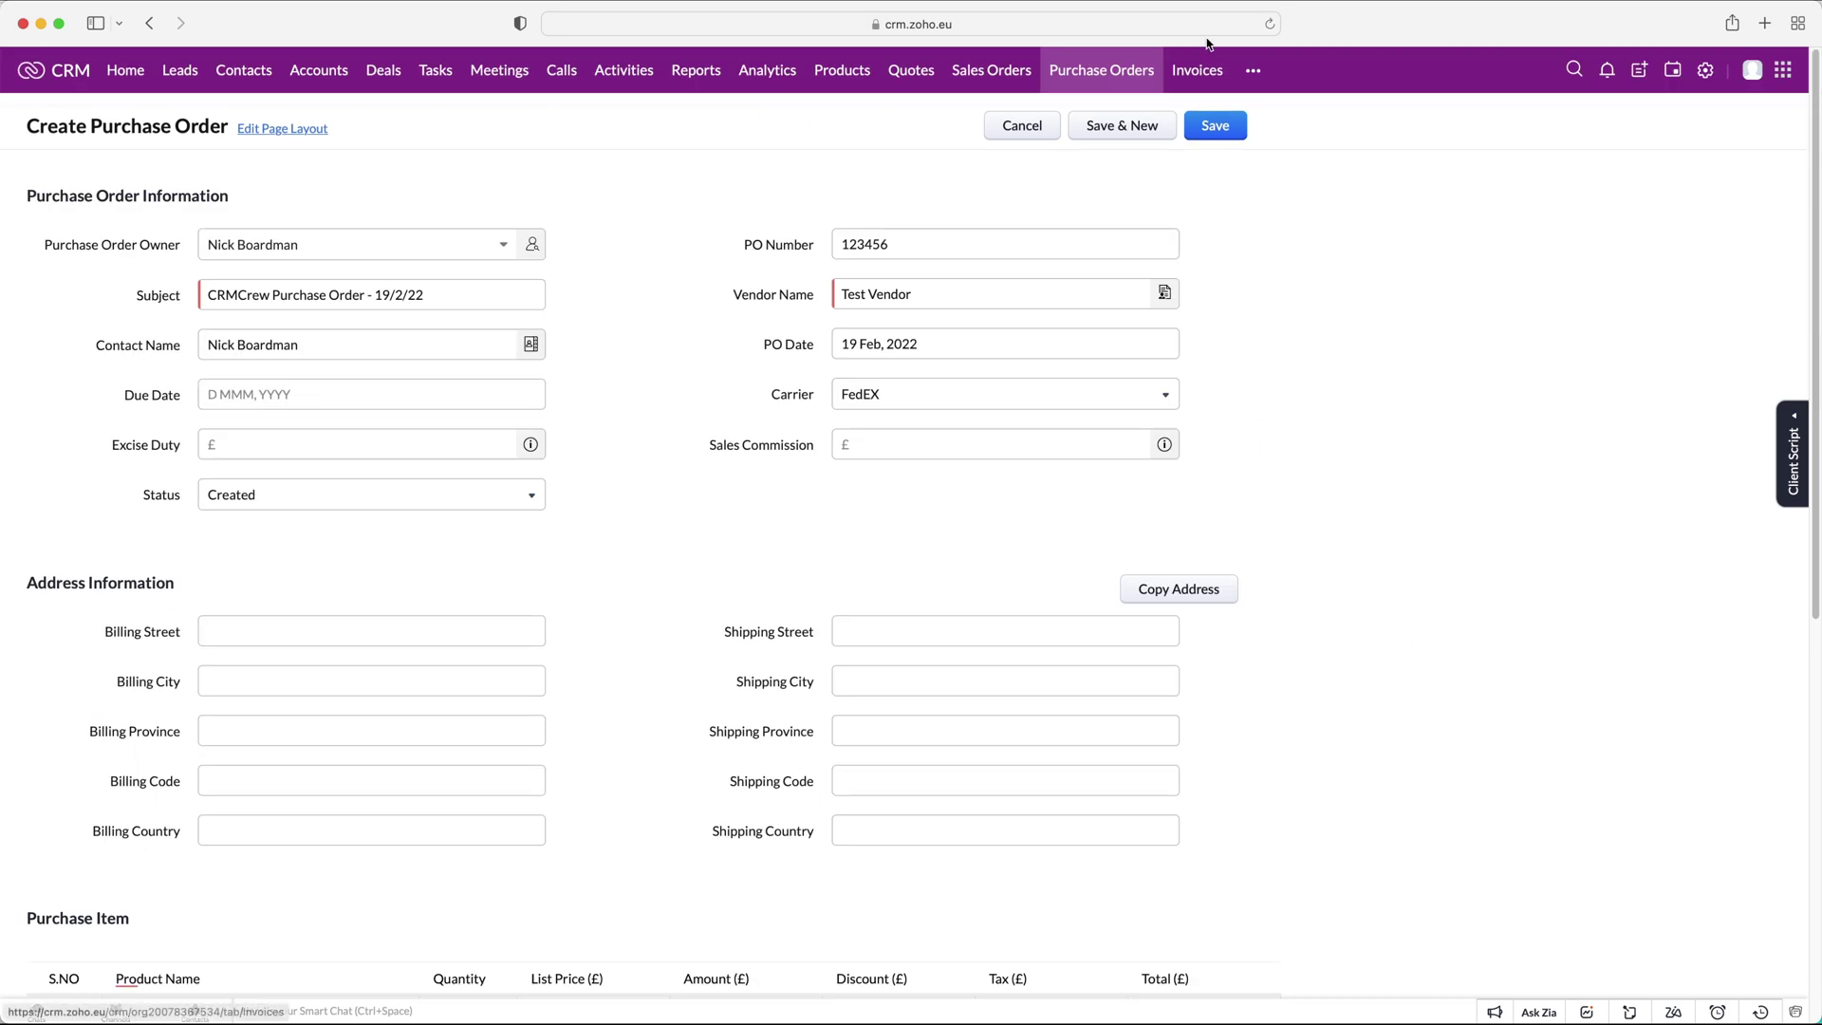
Save the CRMCrew purchase order and go to the empty Invoices list.
{"action": "left_click", "coordinate": [1217, 127]}
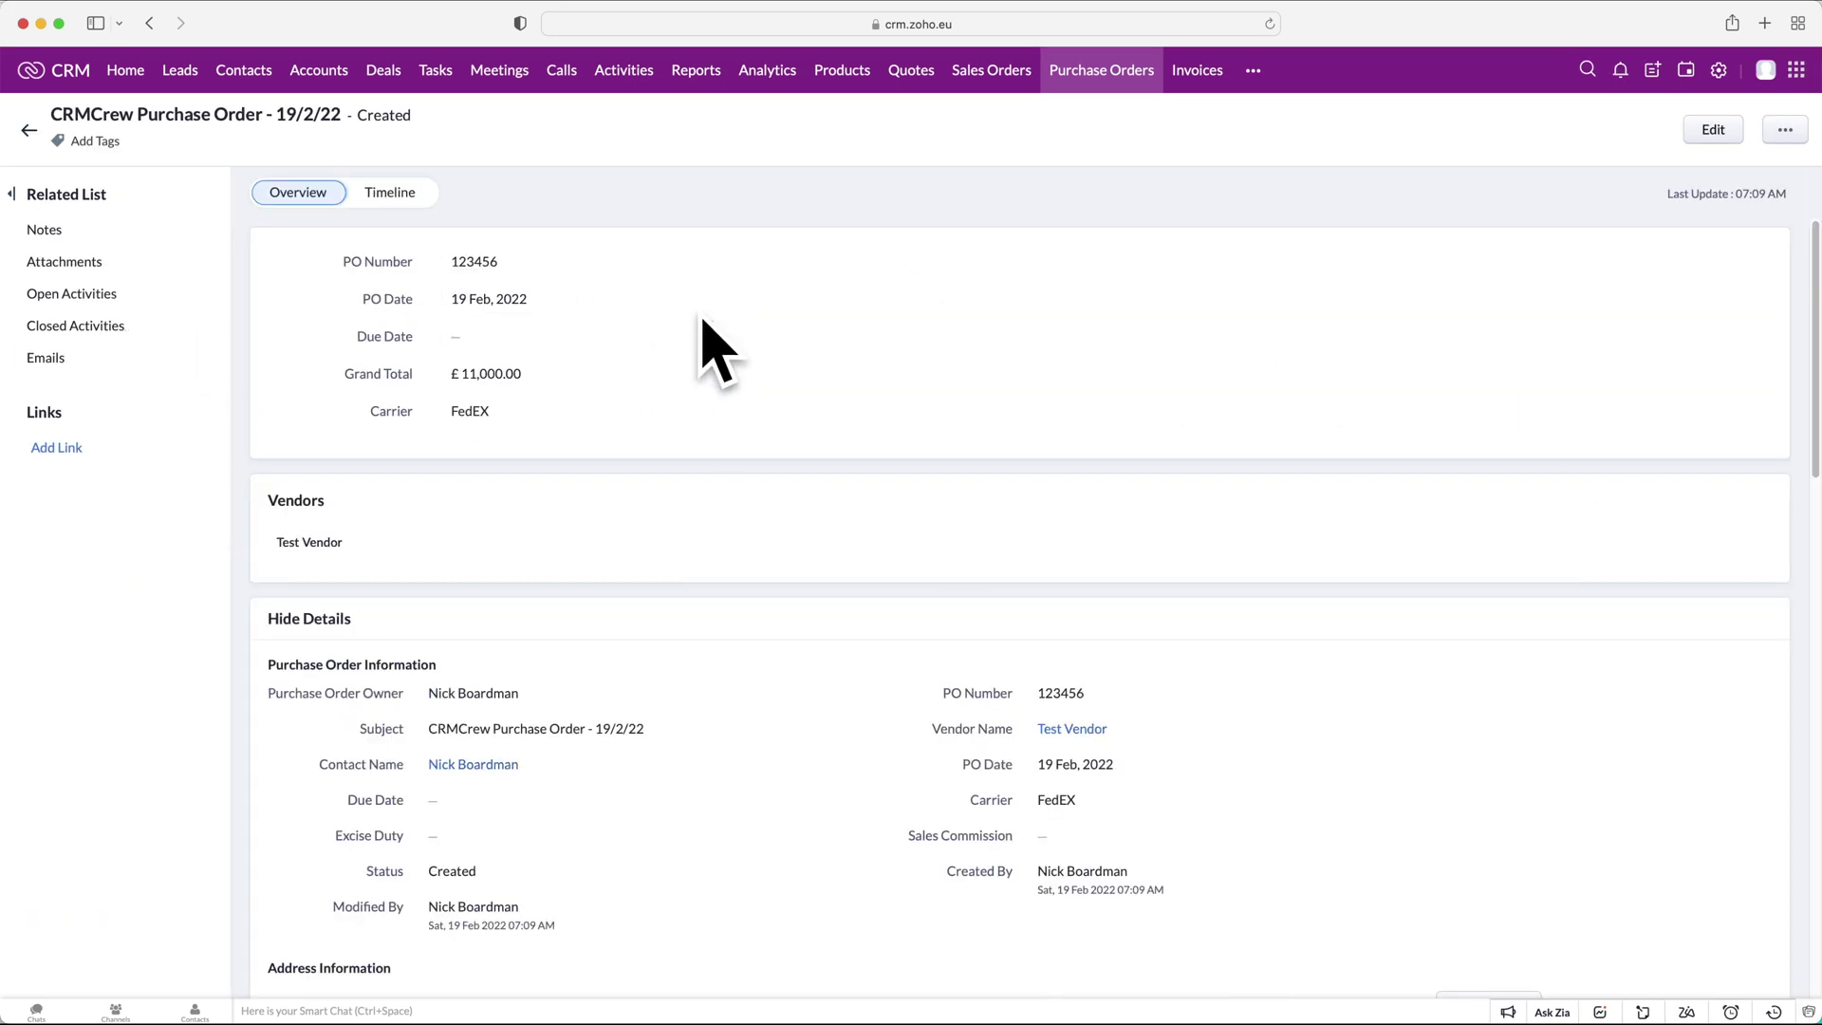
{"action": "scroll", "coordinate": [679, 537], "scroll_direction": "down", "scroll_amount": 4}
{"action": "scroll", "coordinate": [680, 537], "scroll_direction": "down", "scroll_amount": 5}
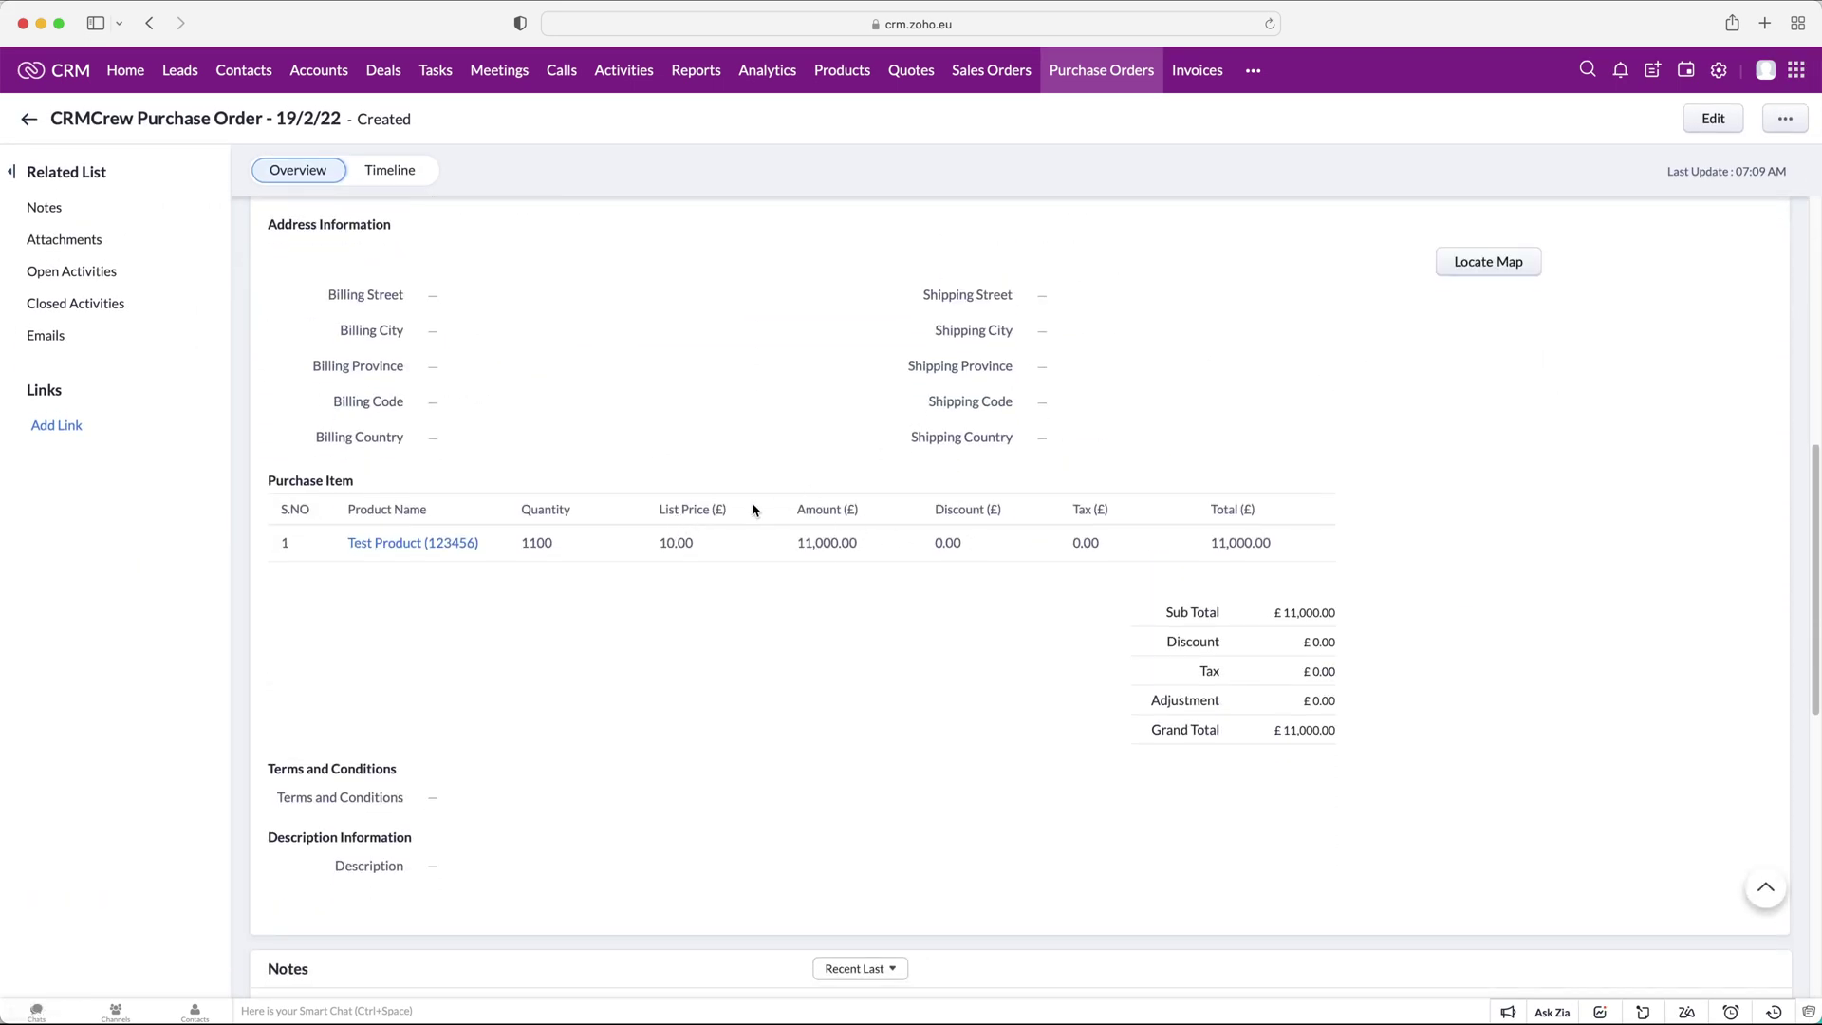
{"action": "scroll", "coordinate": [754, 511], "scroll_direction": "down", "scroll_amount": 7}
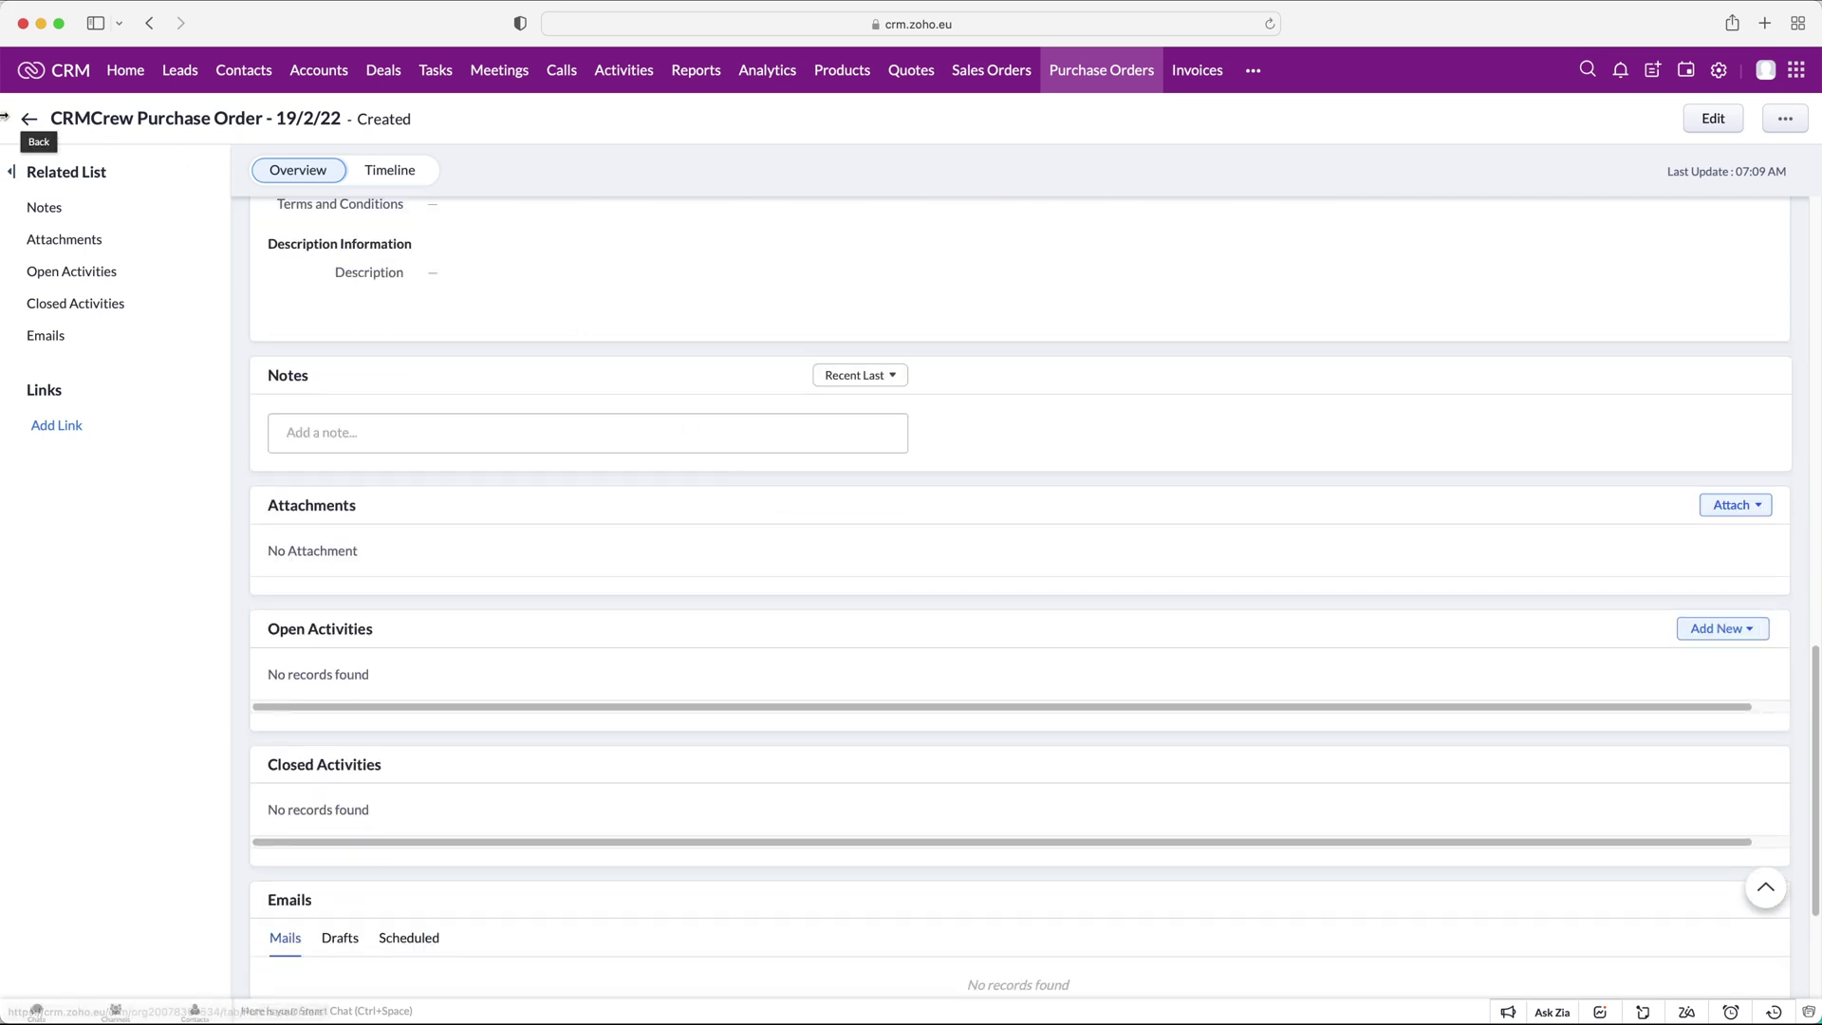
{"action": "left_click", "coordinate": [29, 117]}
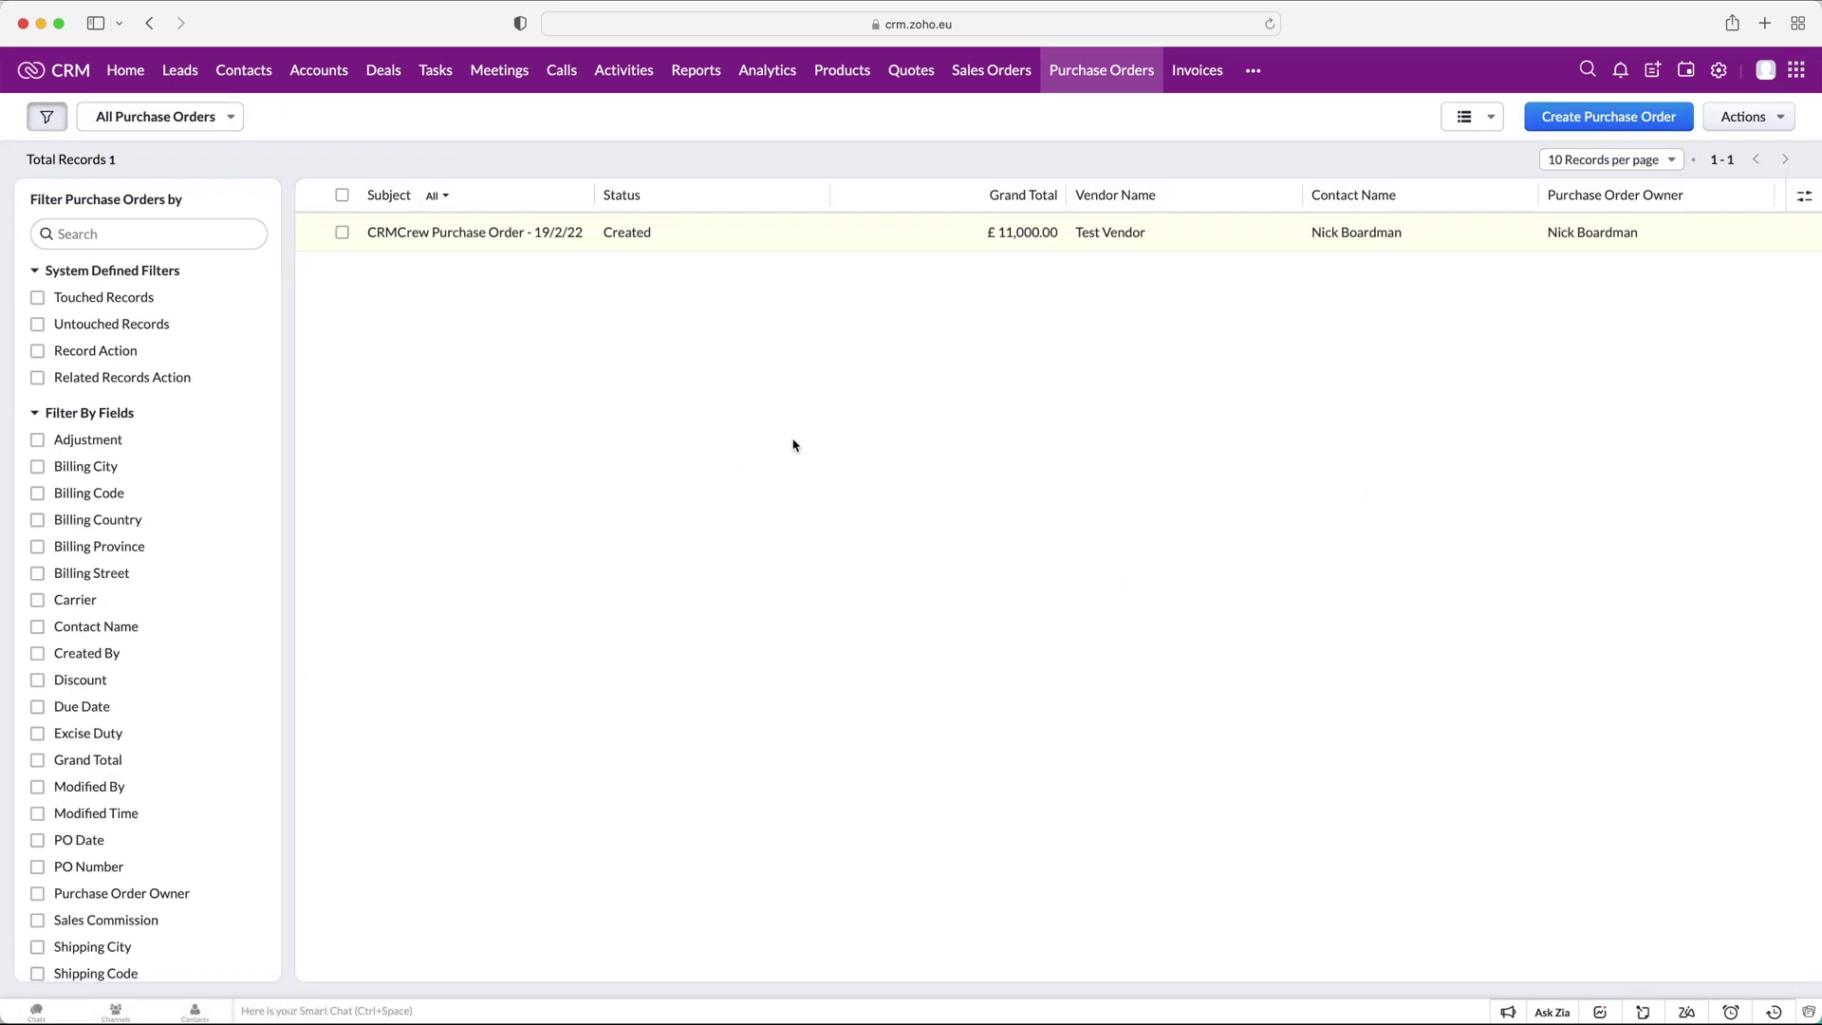
{"action": "left_click", "coordinate": [1201, 73]}
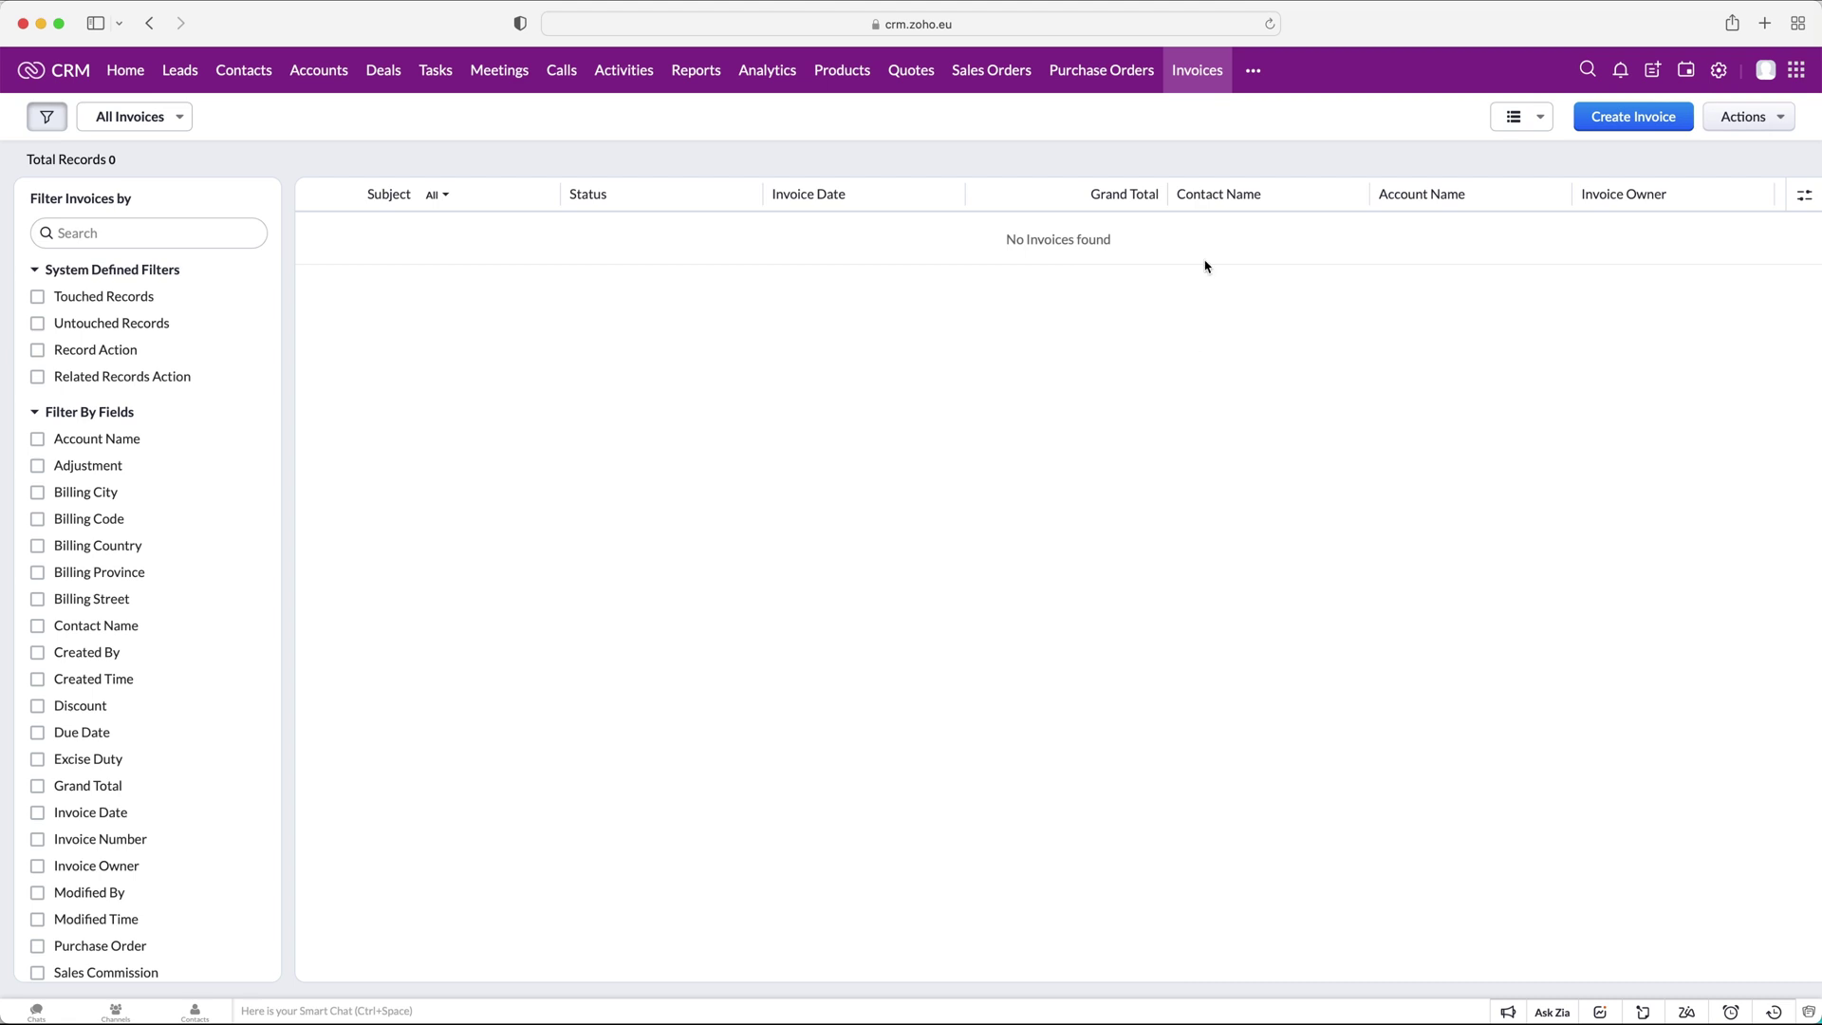
Start a new invoice linked to sales order CRMCrew Quote - 19/2/22, subject 'CRMCrew Invoice - 19/2/22'.
{"action": "left_click", "coordinate": [1669, 118]}
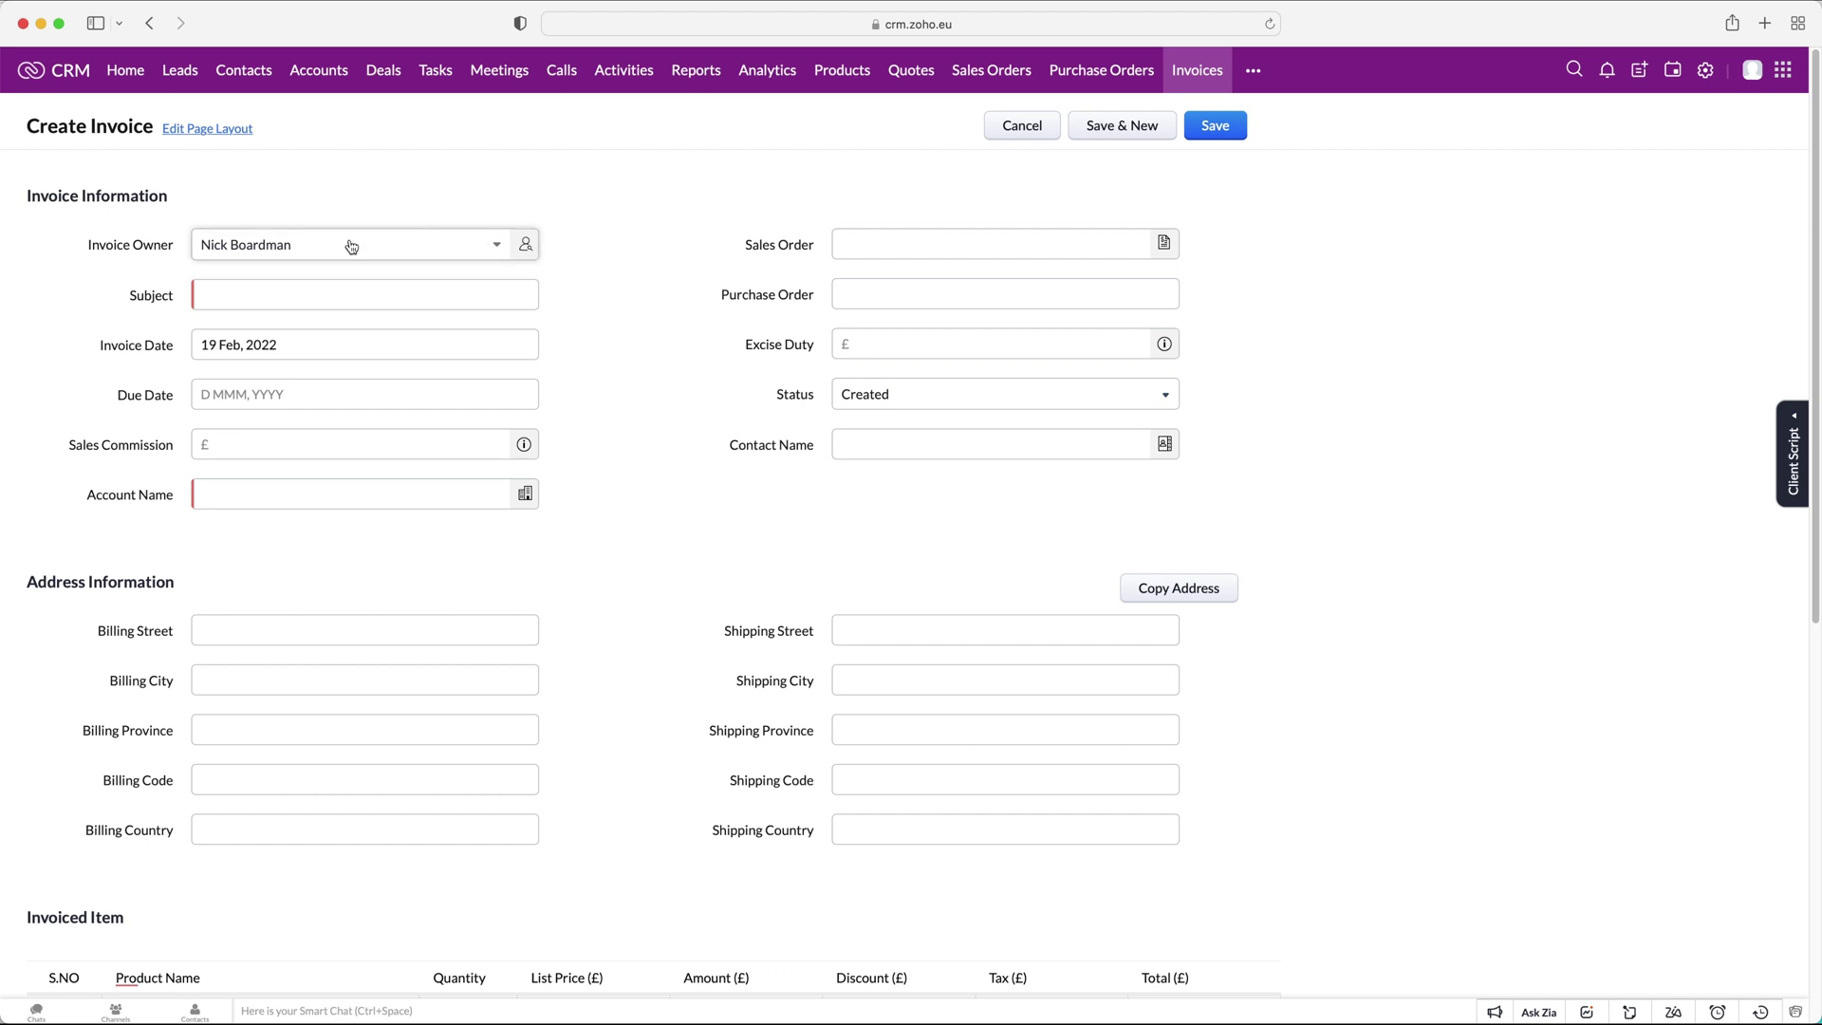
{"action": "left_click", "coordinate": [895, 243]}
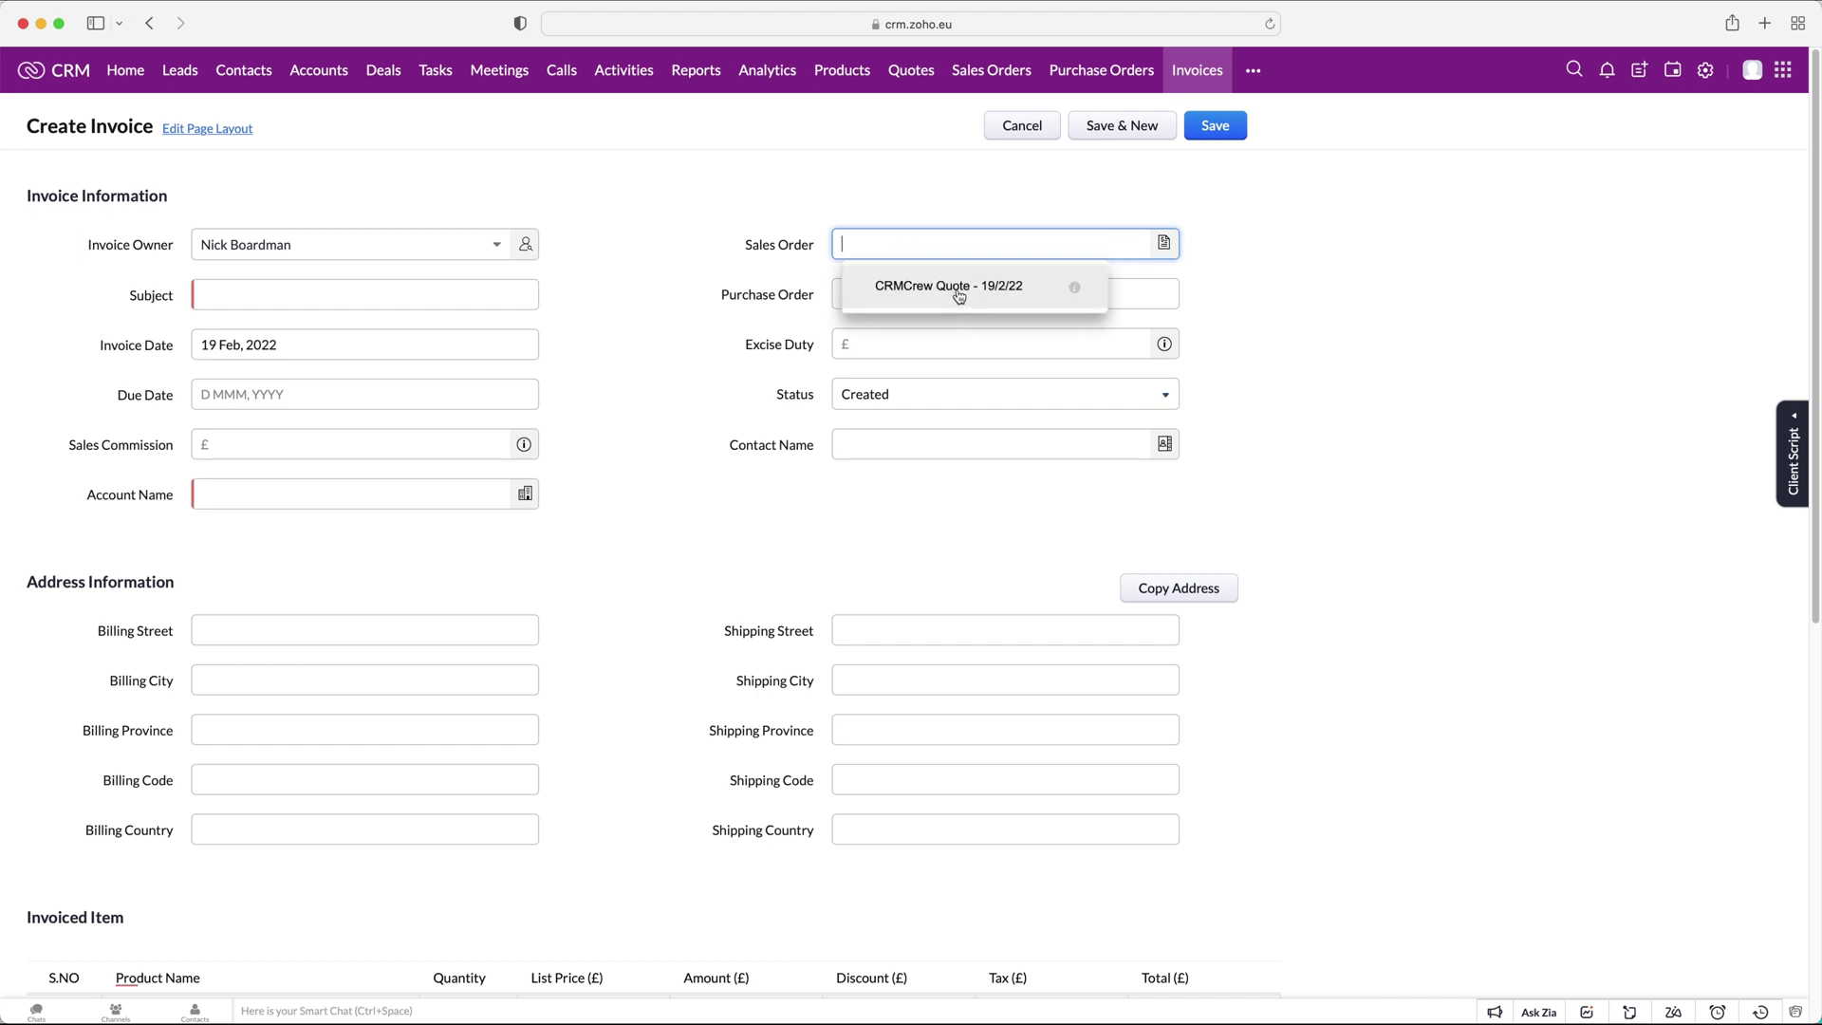
{"action": "left_click", "coordinate": [959, 296]}
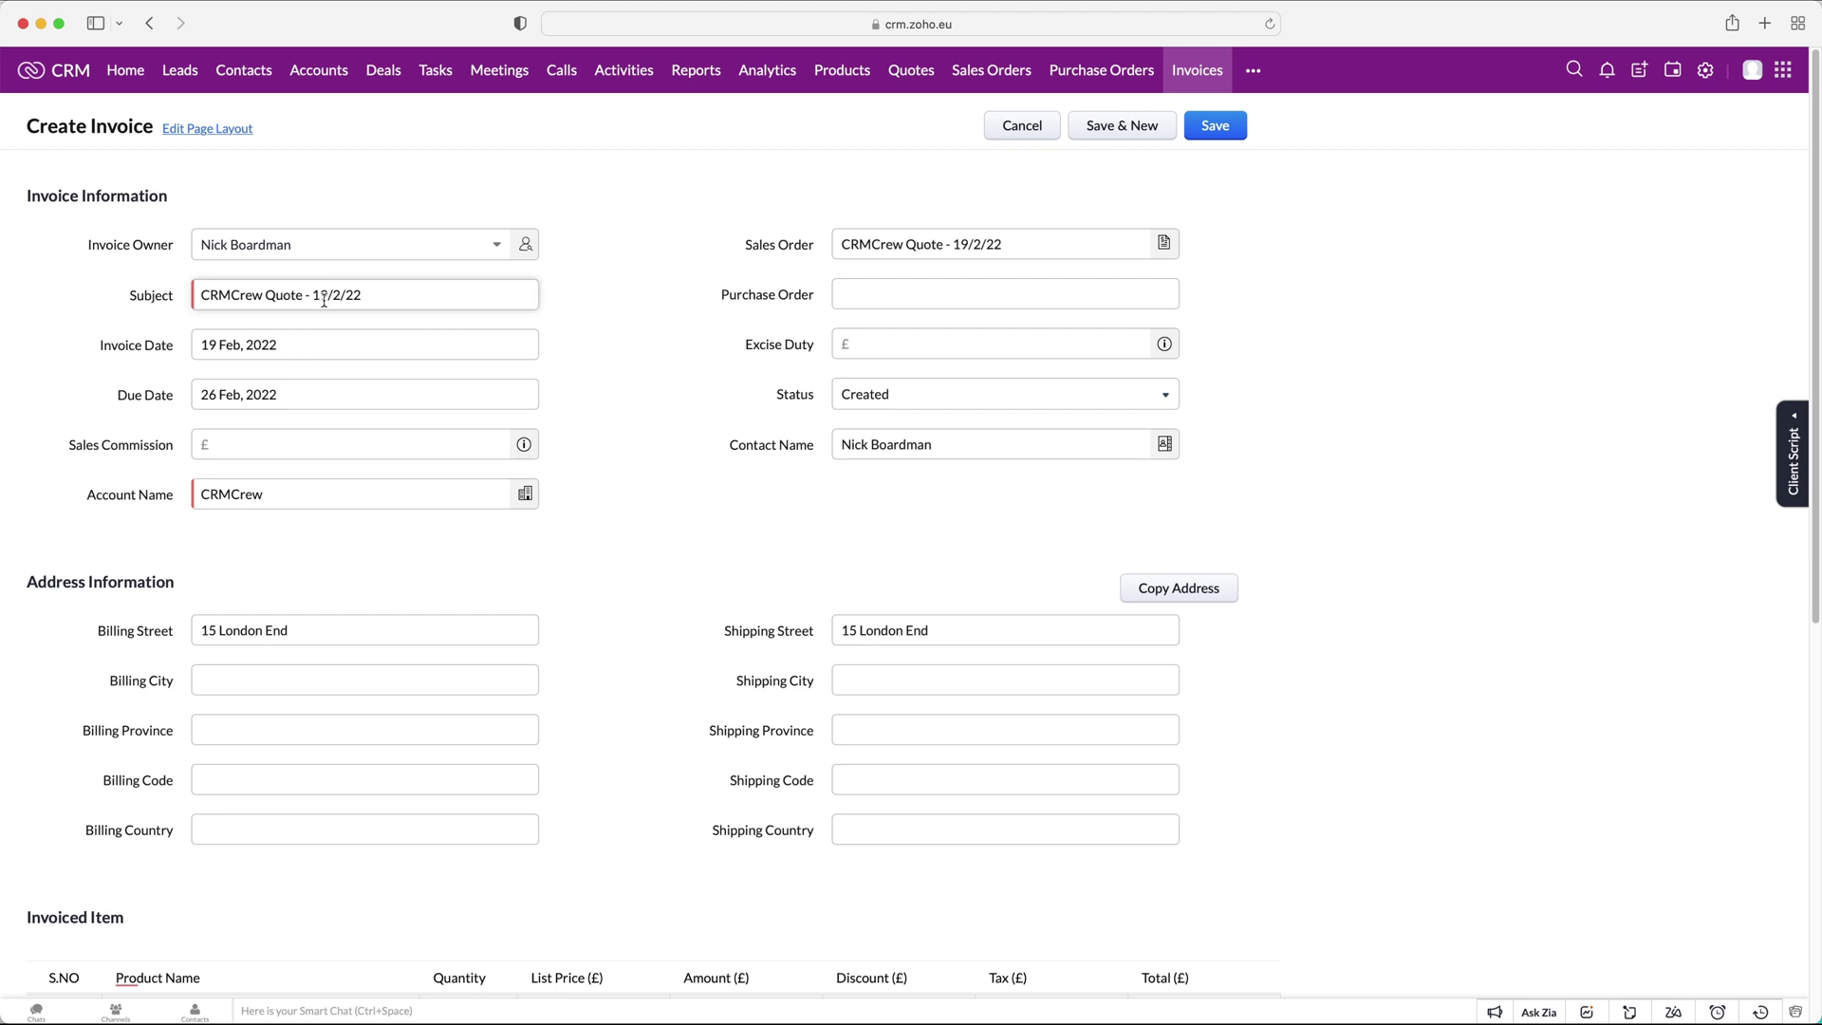
{"action": "double_click", "coordinate": [283, 294]}
{"action": "type", "text": "Invoice"}
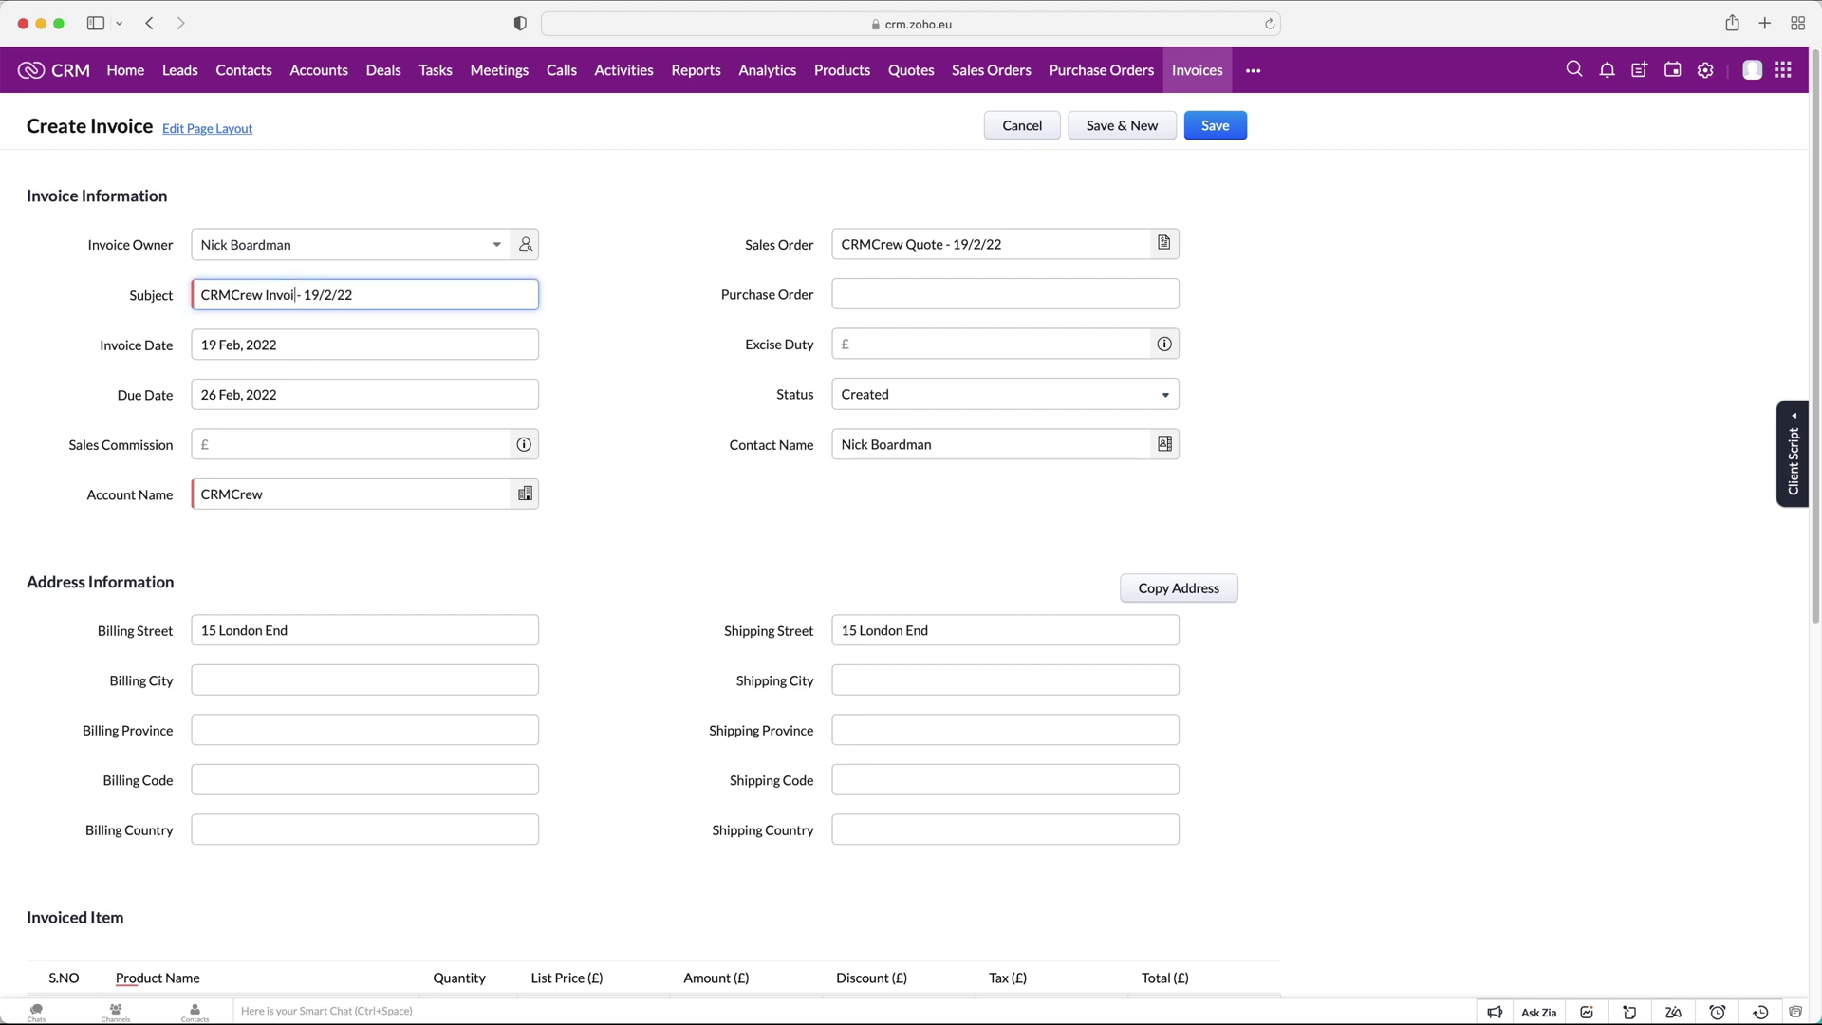
Review the remaining invoice fields, keeping due date 26 Feb, 2022 and Status Created.
{"action": "left_click", "coordinate": [854, 294]}
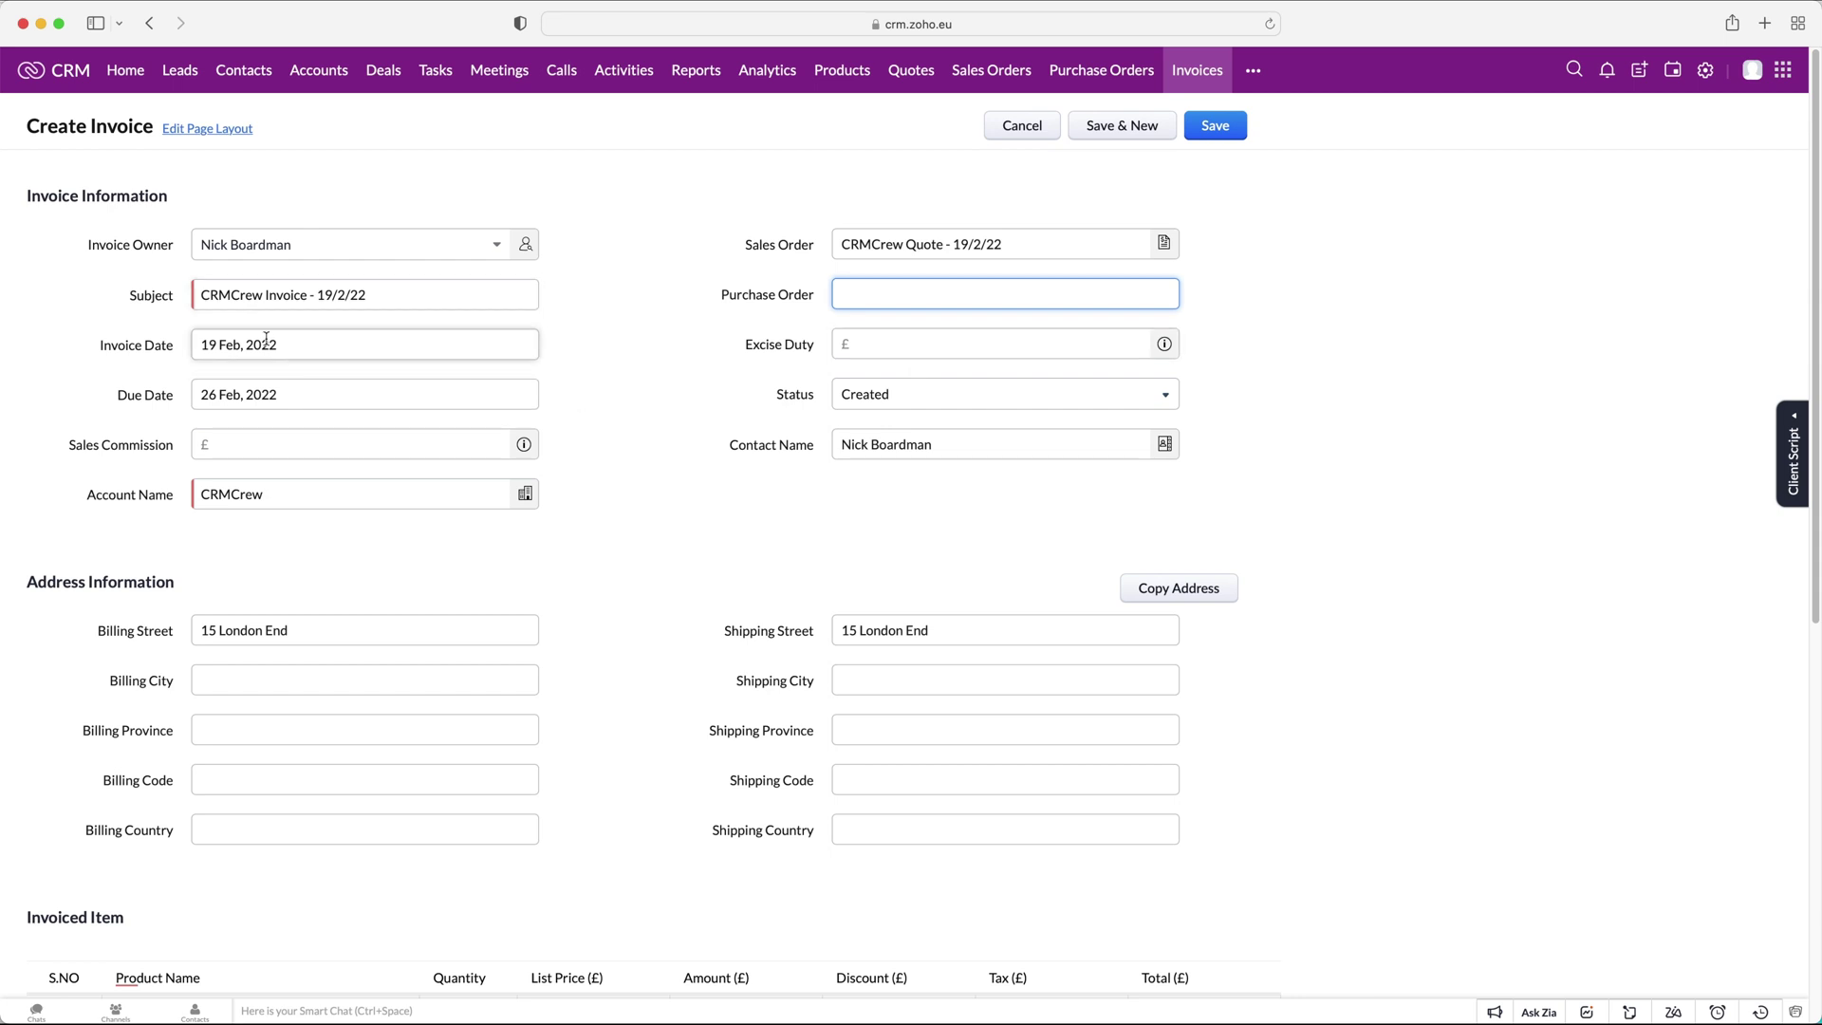
{"action": "left_click", "coordinate": [797, 336]}
{"action": "left_click", "coordinate": [377, 400]}
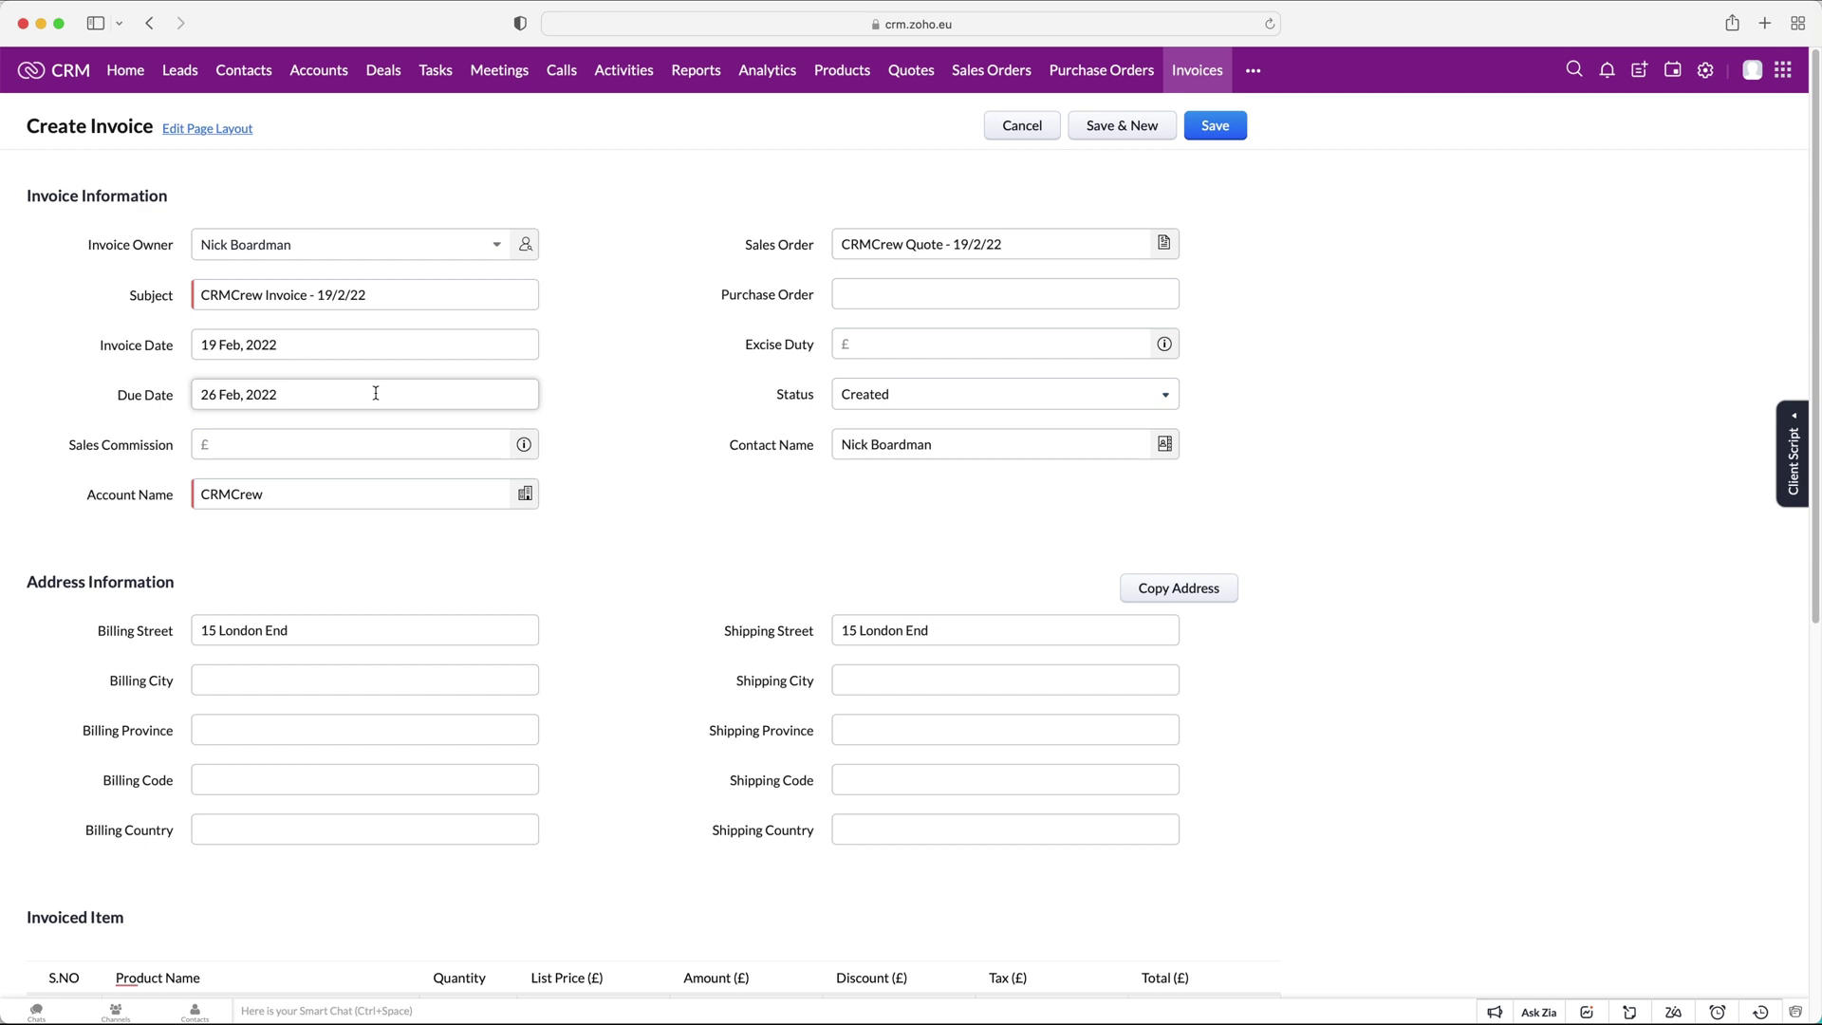
{"action": "left_click", "coordinate": [899, 400]}
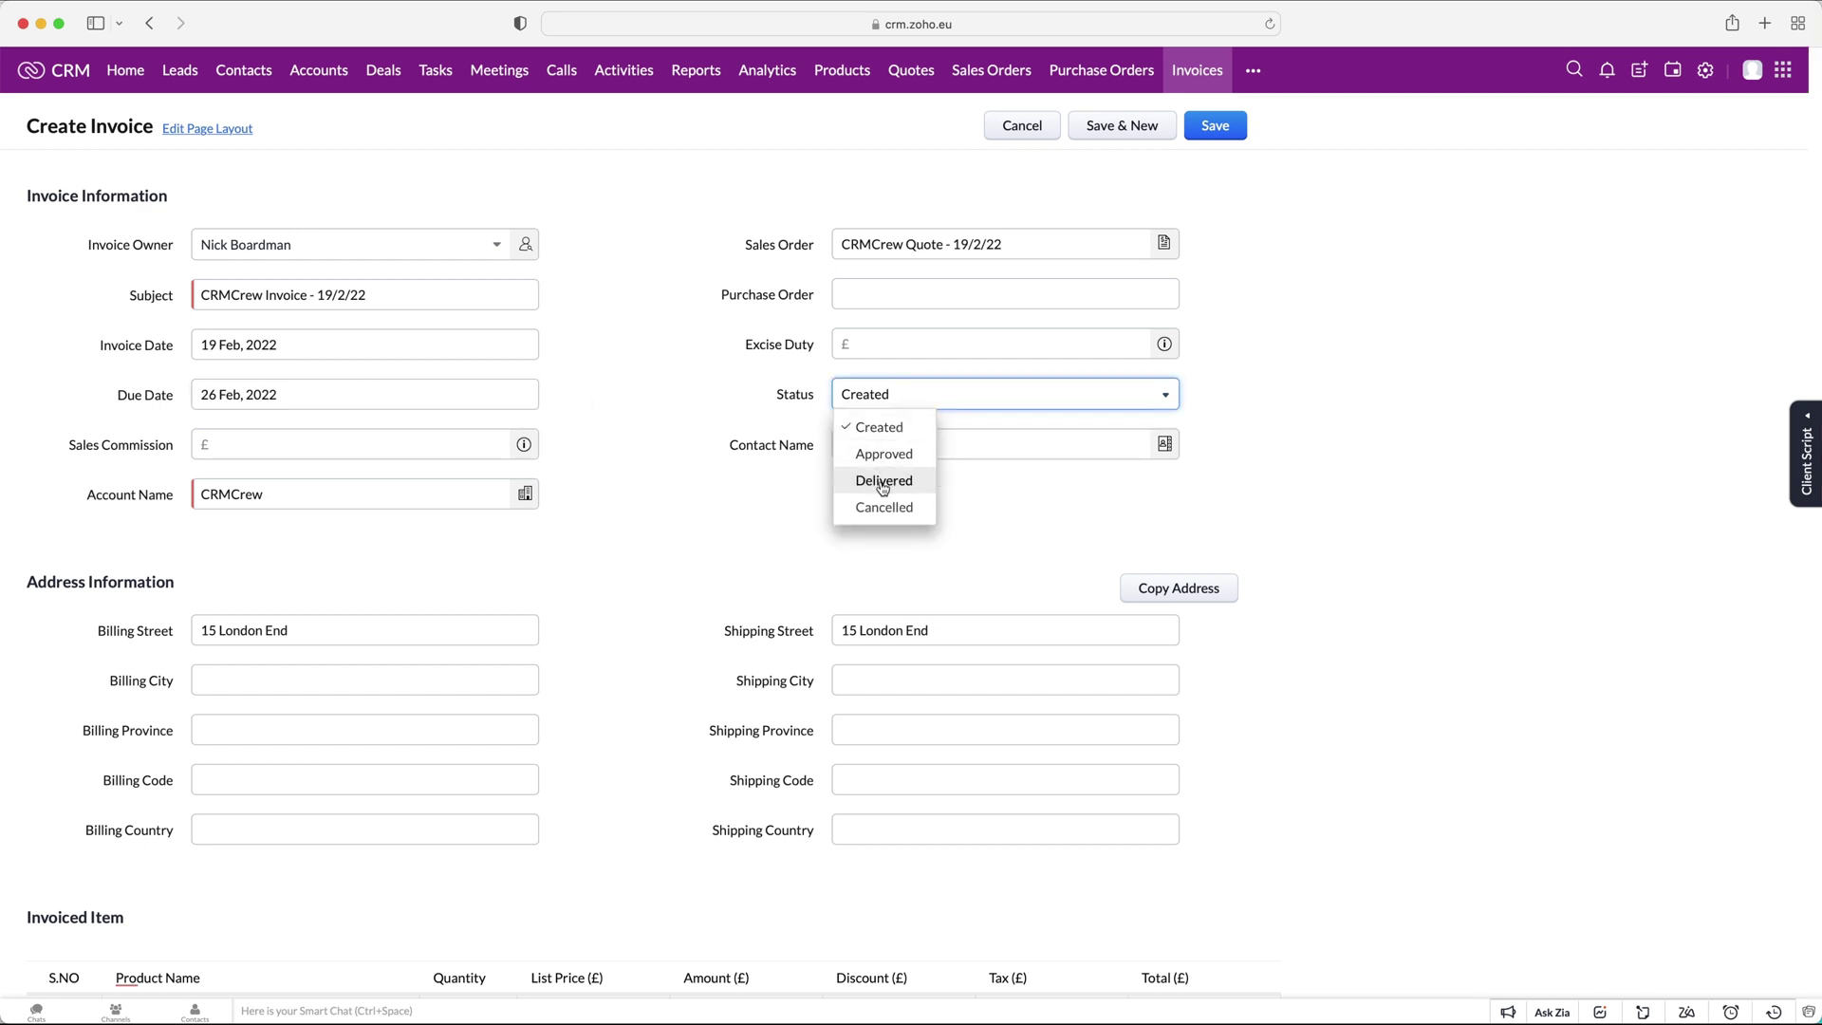
{"action": "left_click", "coordinate": [642, 398]}
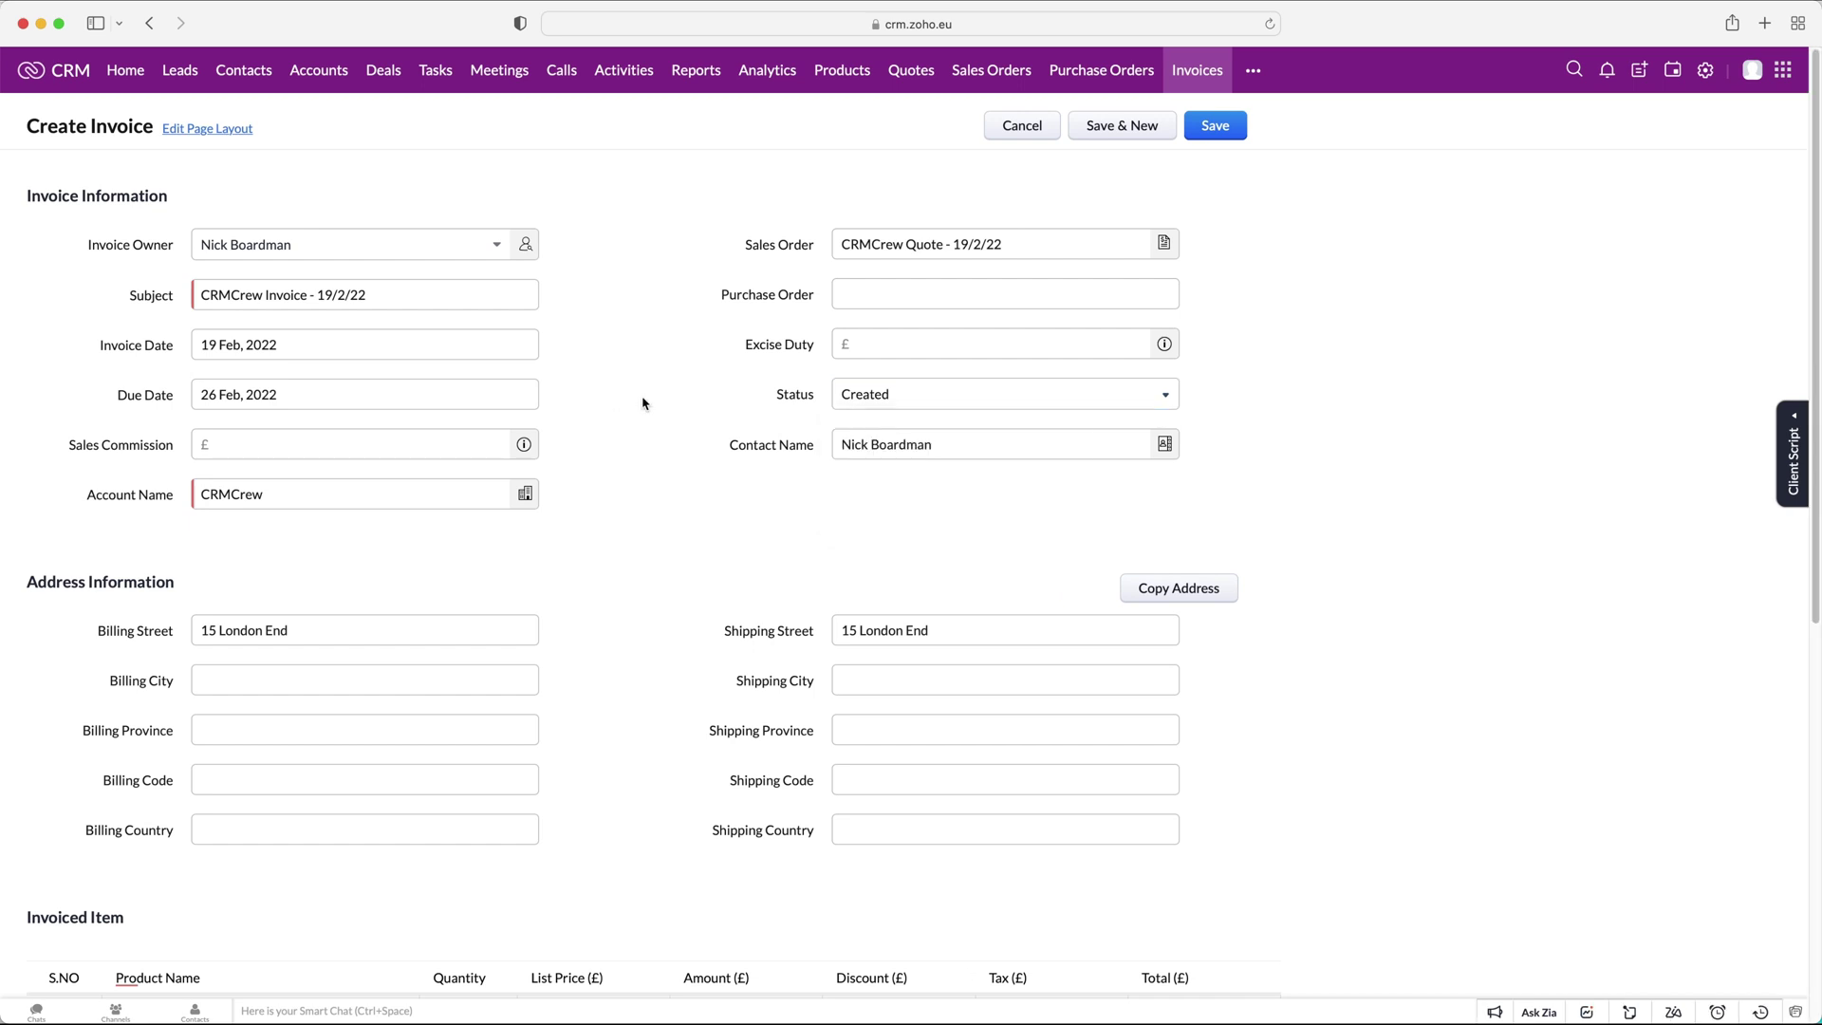
{"action": "left_click", "coordinate": [439, 444]}
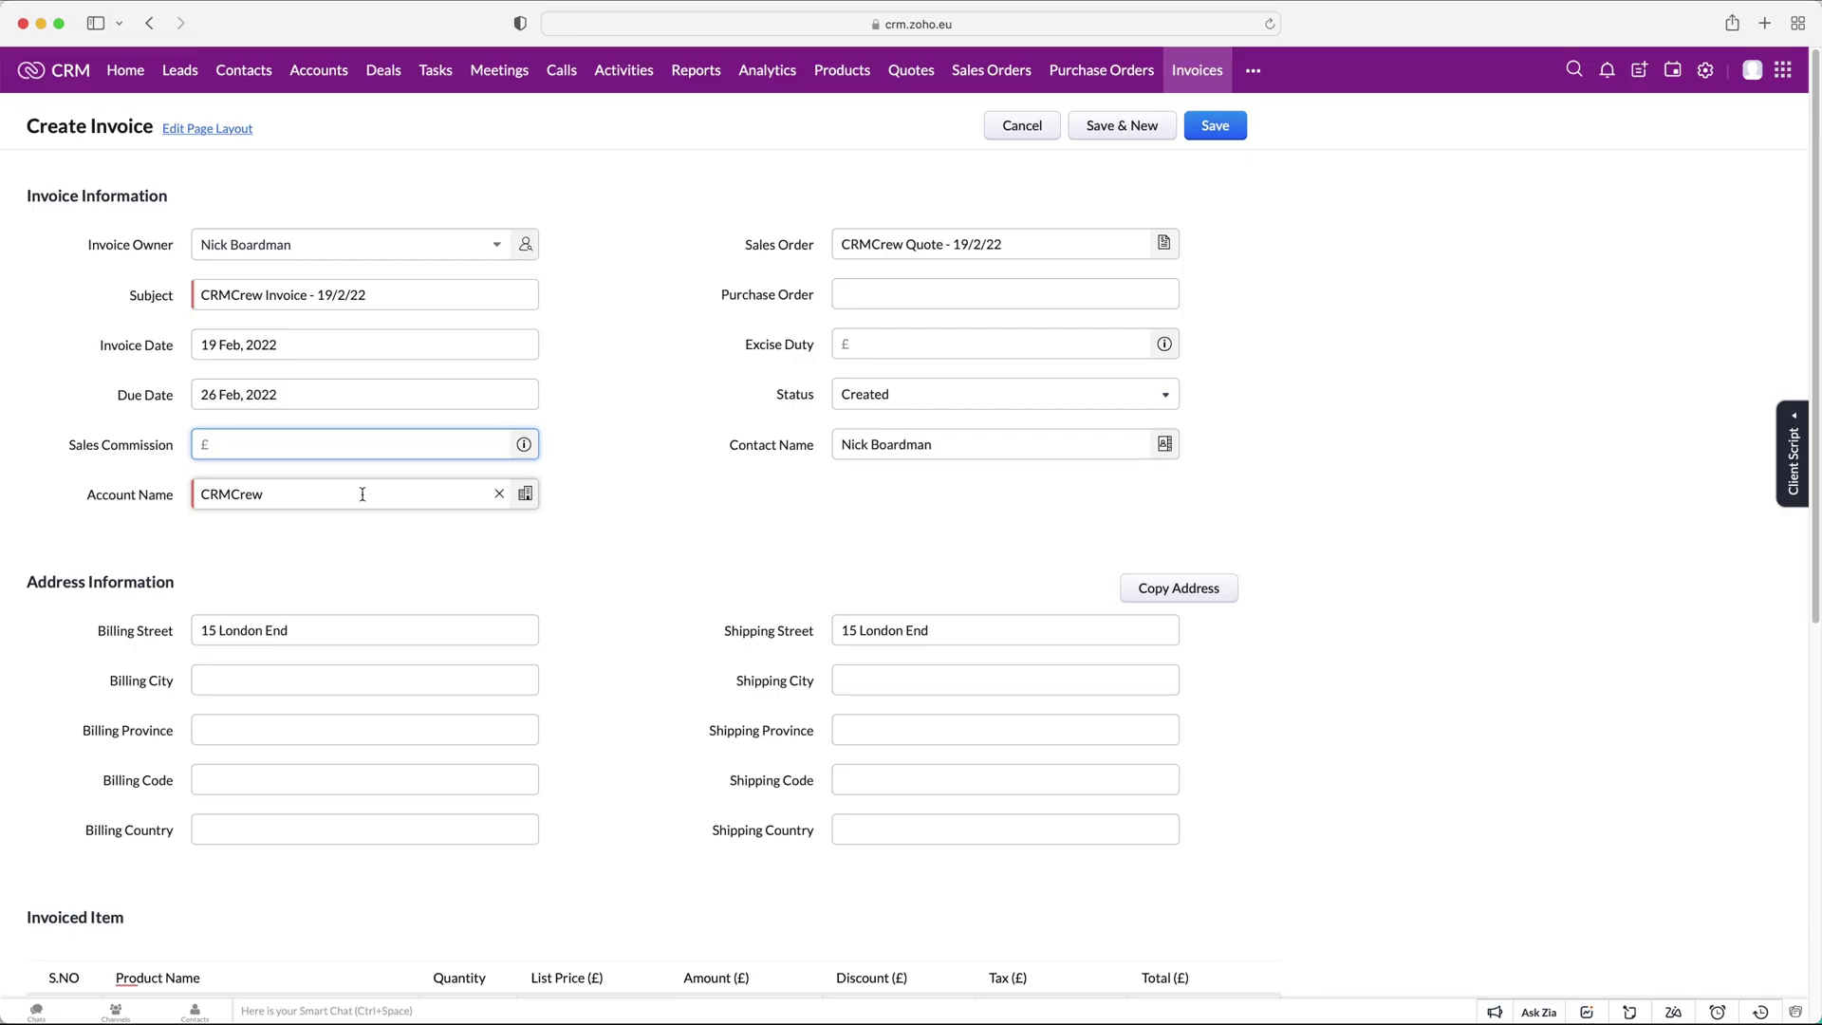
Review the invoiced item, save the invoice at Grand Total £200.00, and open its more-actions menu.
{"action": "scroll", "coordinate": [512, 525], "scroll_direction": "down", "scroll_amount": 3}
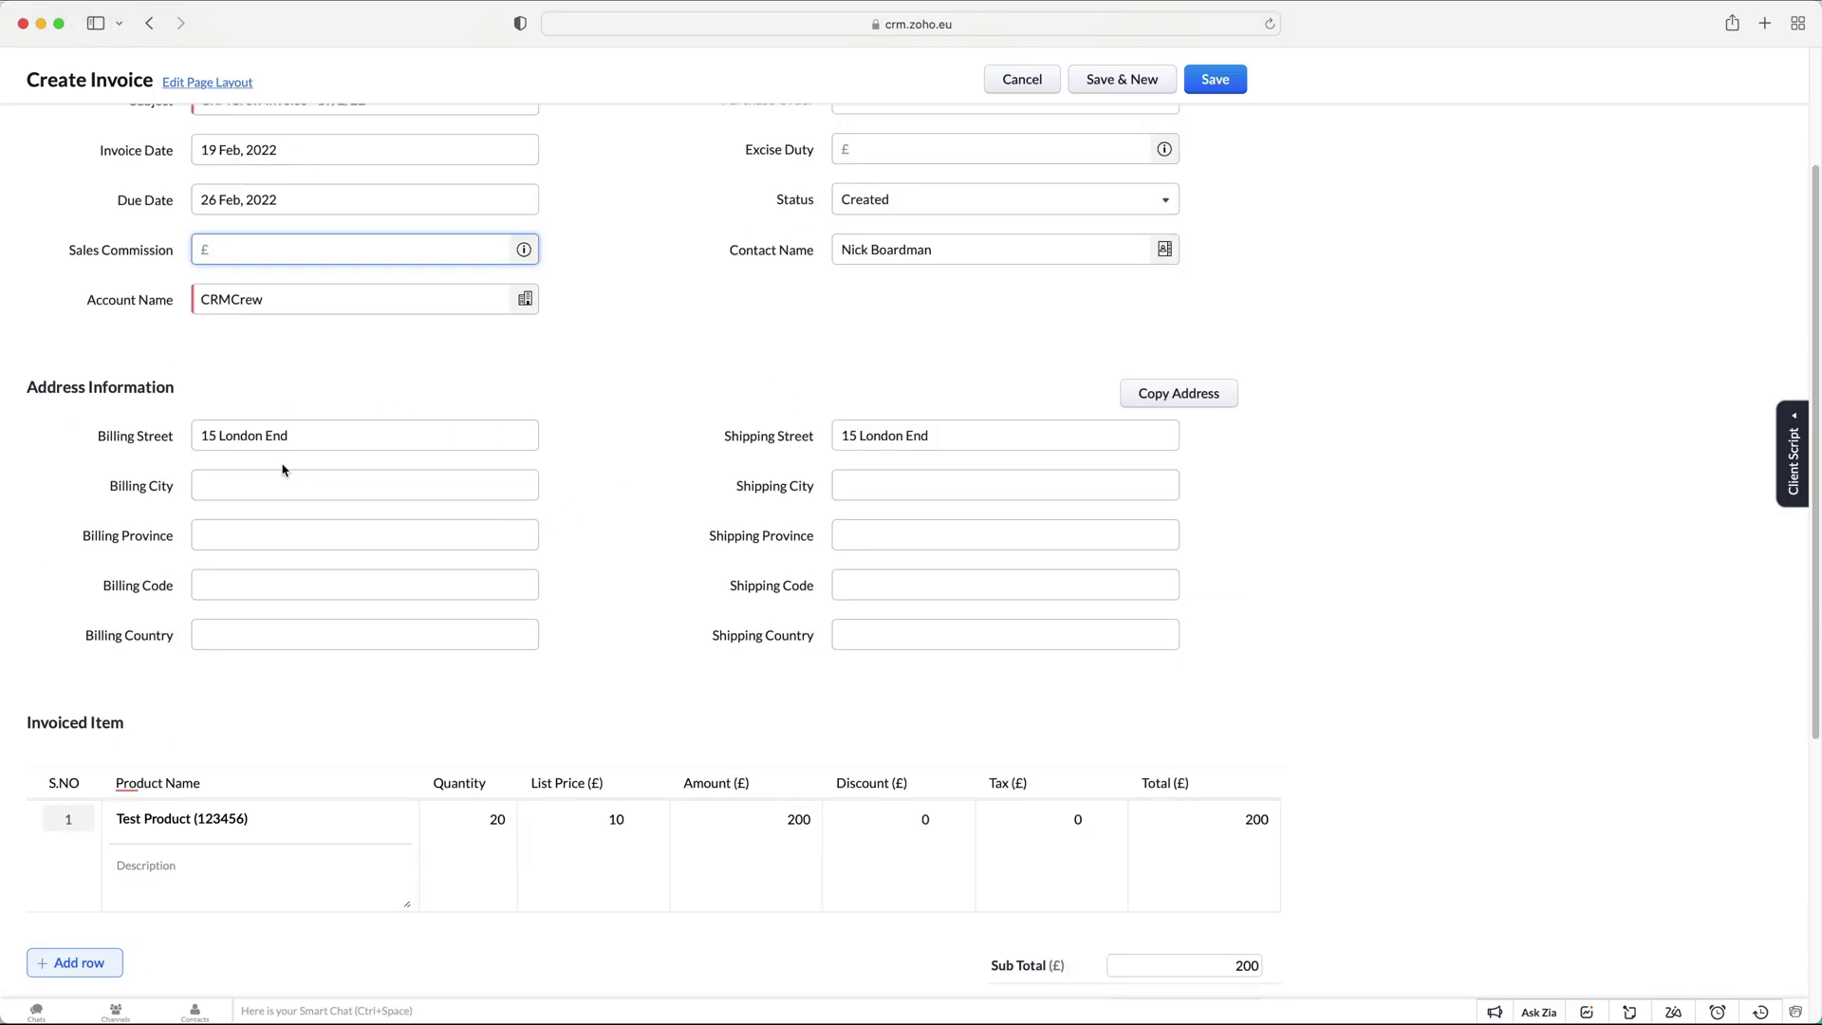
{"action": "scroll", "coordinate": [663, 598], "scroll_direction": "down", "scroll_amount": 2}
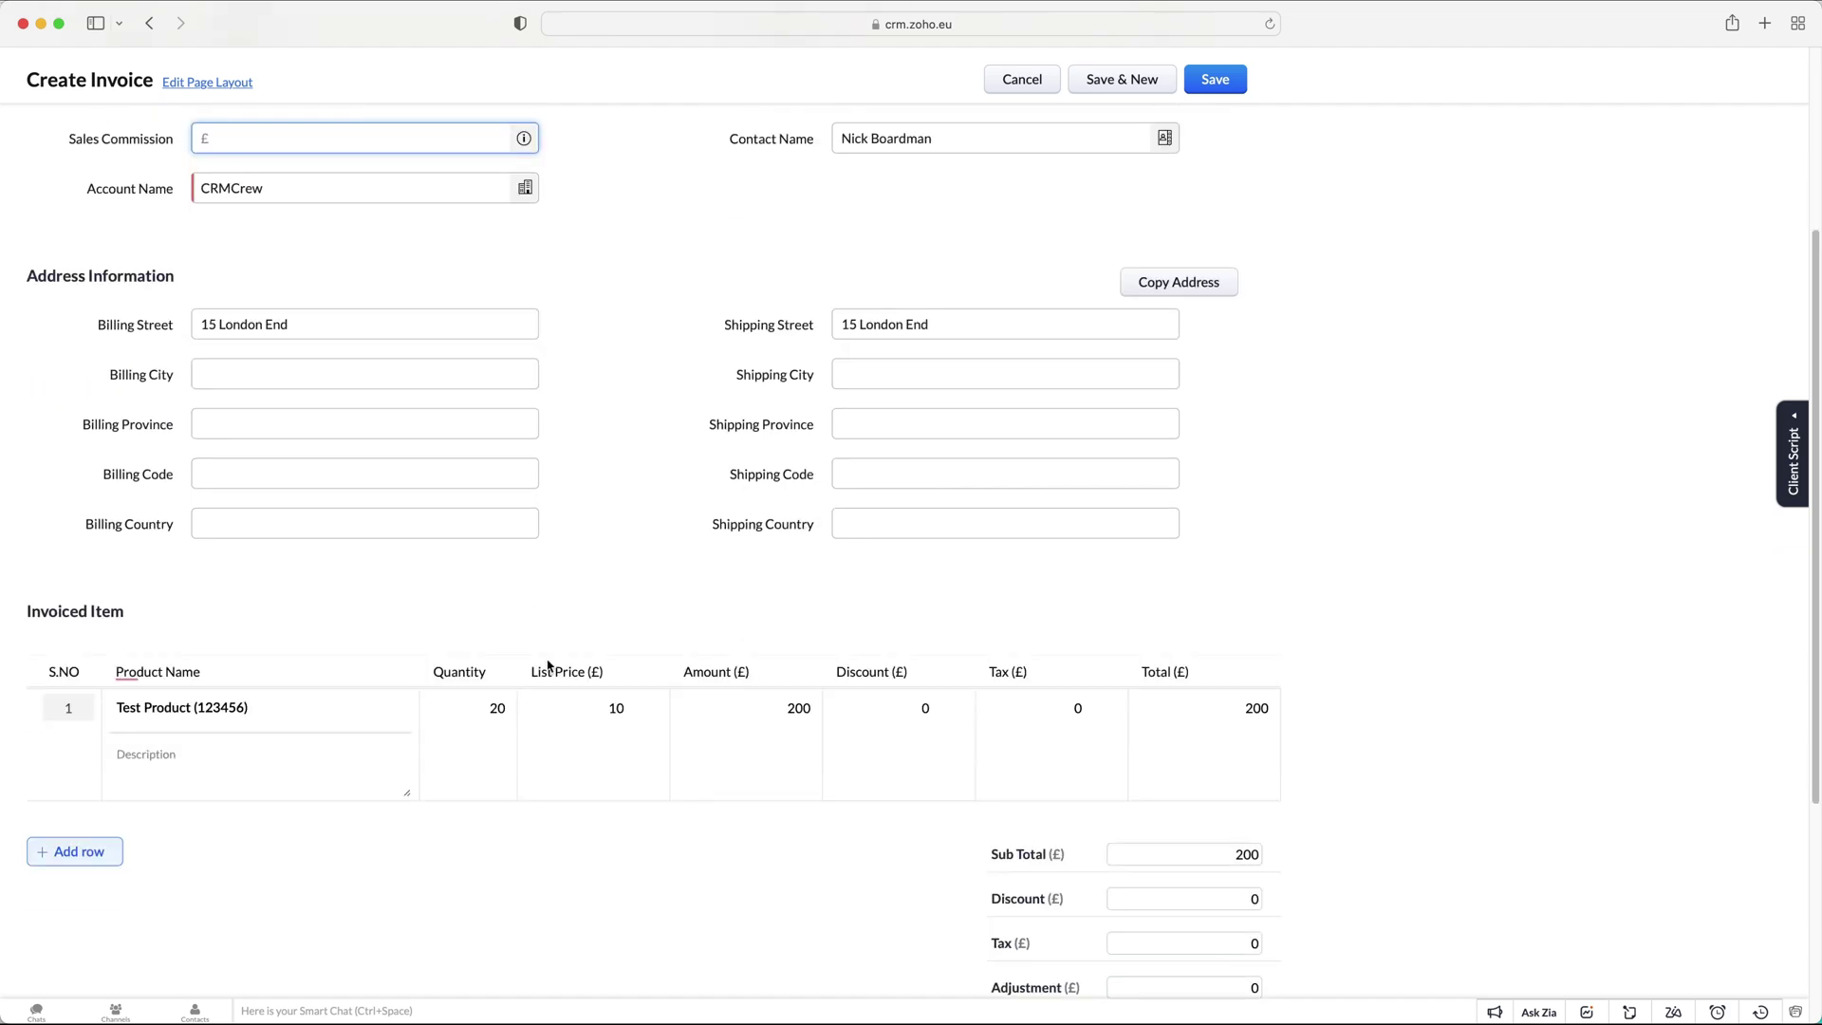
{"action": "scroll", "coordinate": [474, 664], "scroll_direction": "down", "scroll_amount": 2}
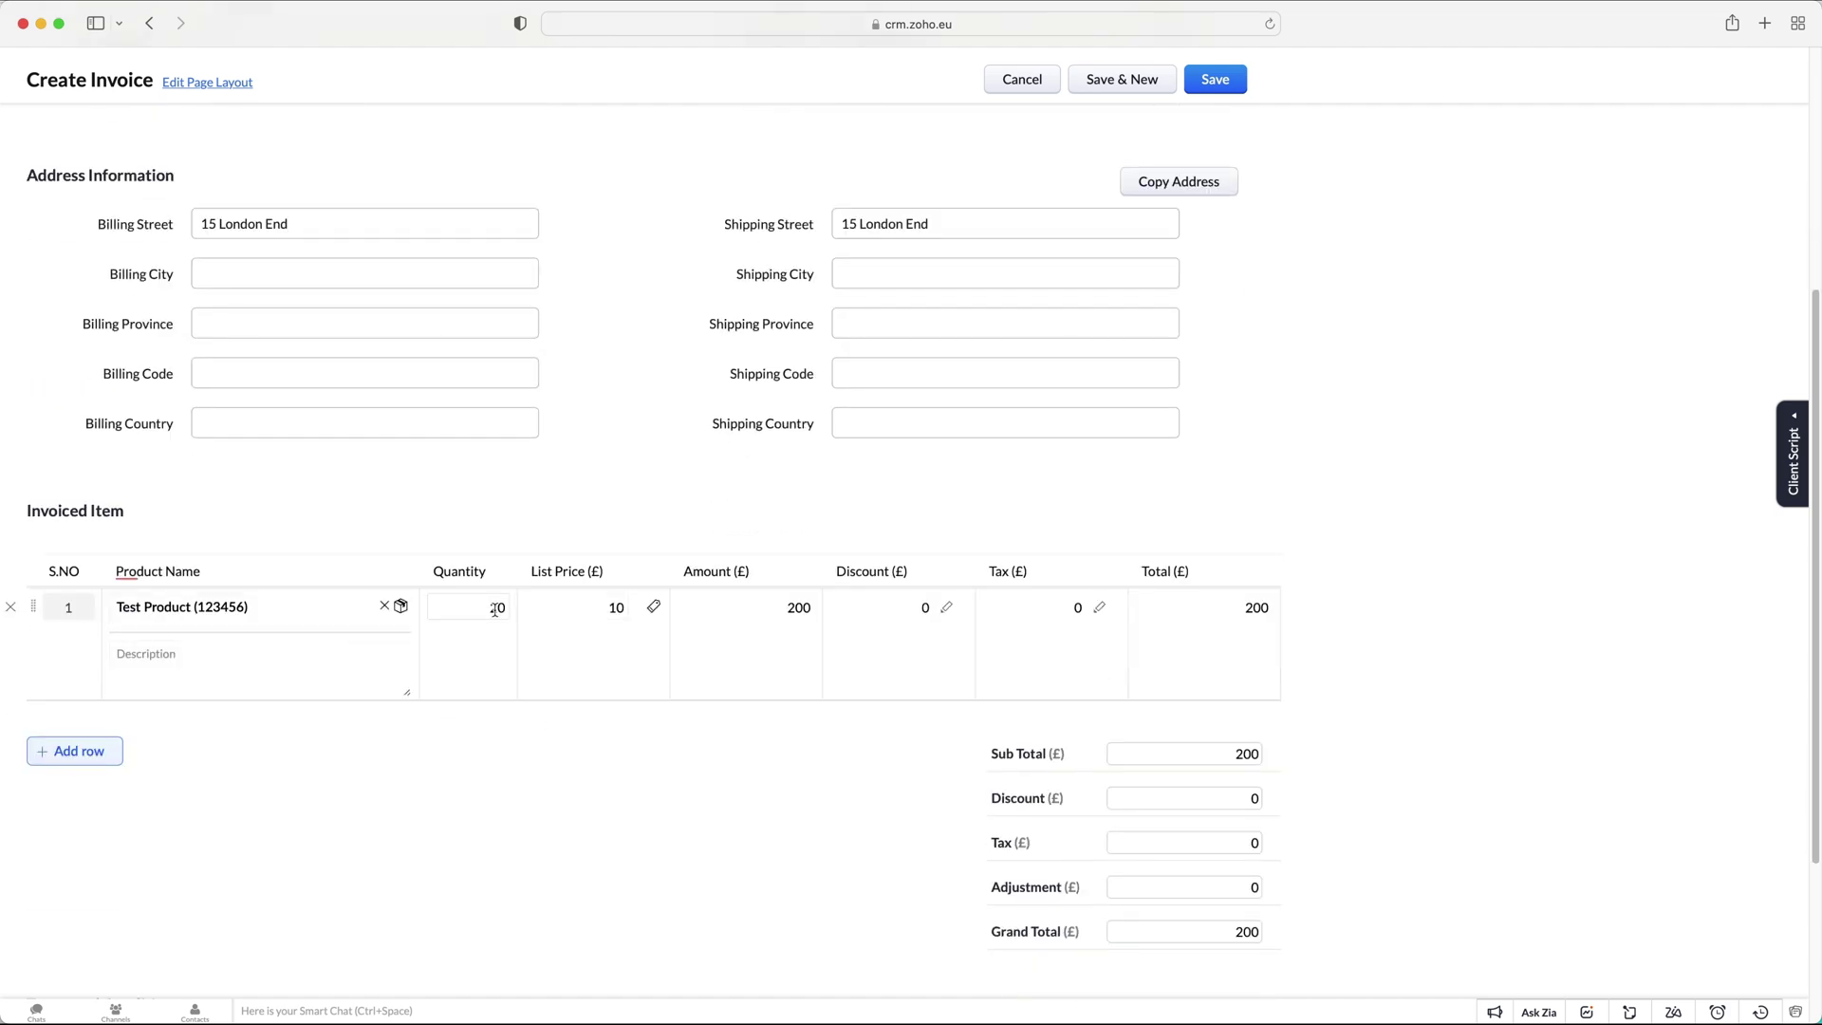
{"action": "scroll", "coordinate": [494, 610], "scroll_direction": "up", "scroll_amount": 5}
{"action": "scroll", "coordinate": [512, 617], "scroll_direction": "down", "scroll_amount": 6}
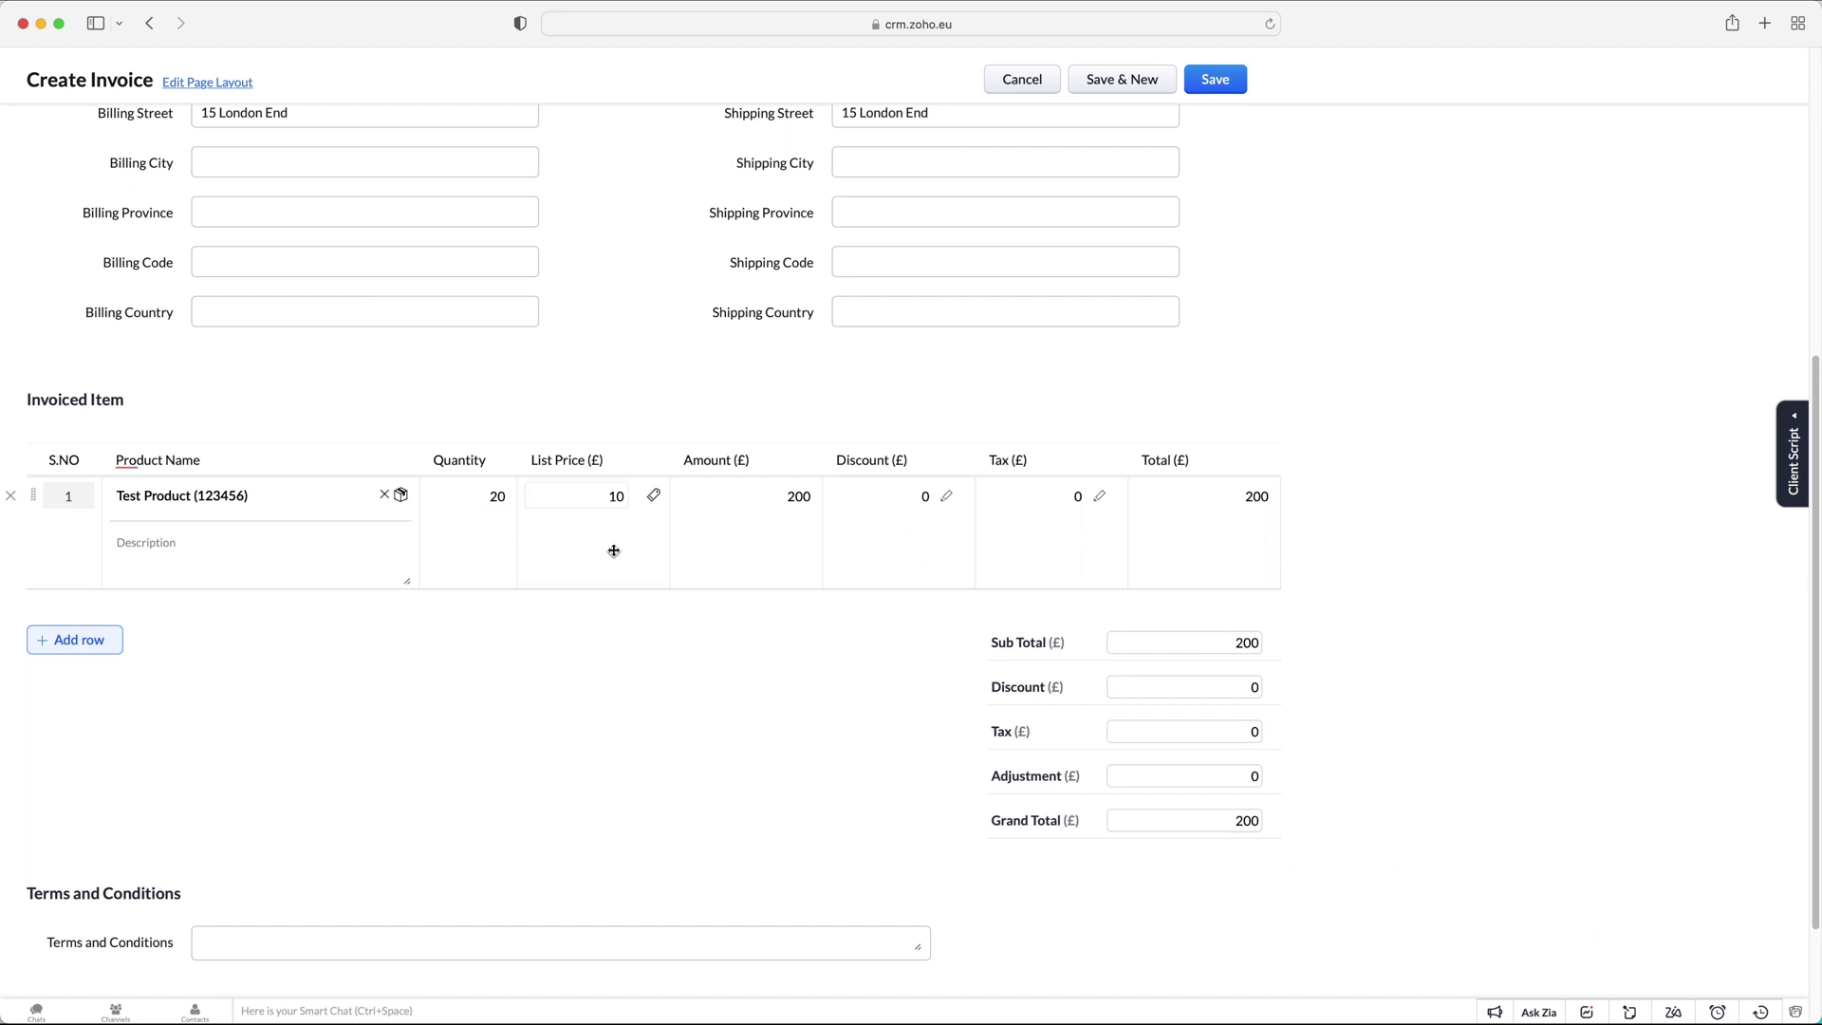
{"action": "scroll", "coordinate": [570, 610], "scroll_direction": "down", "scroll_amount": 3}
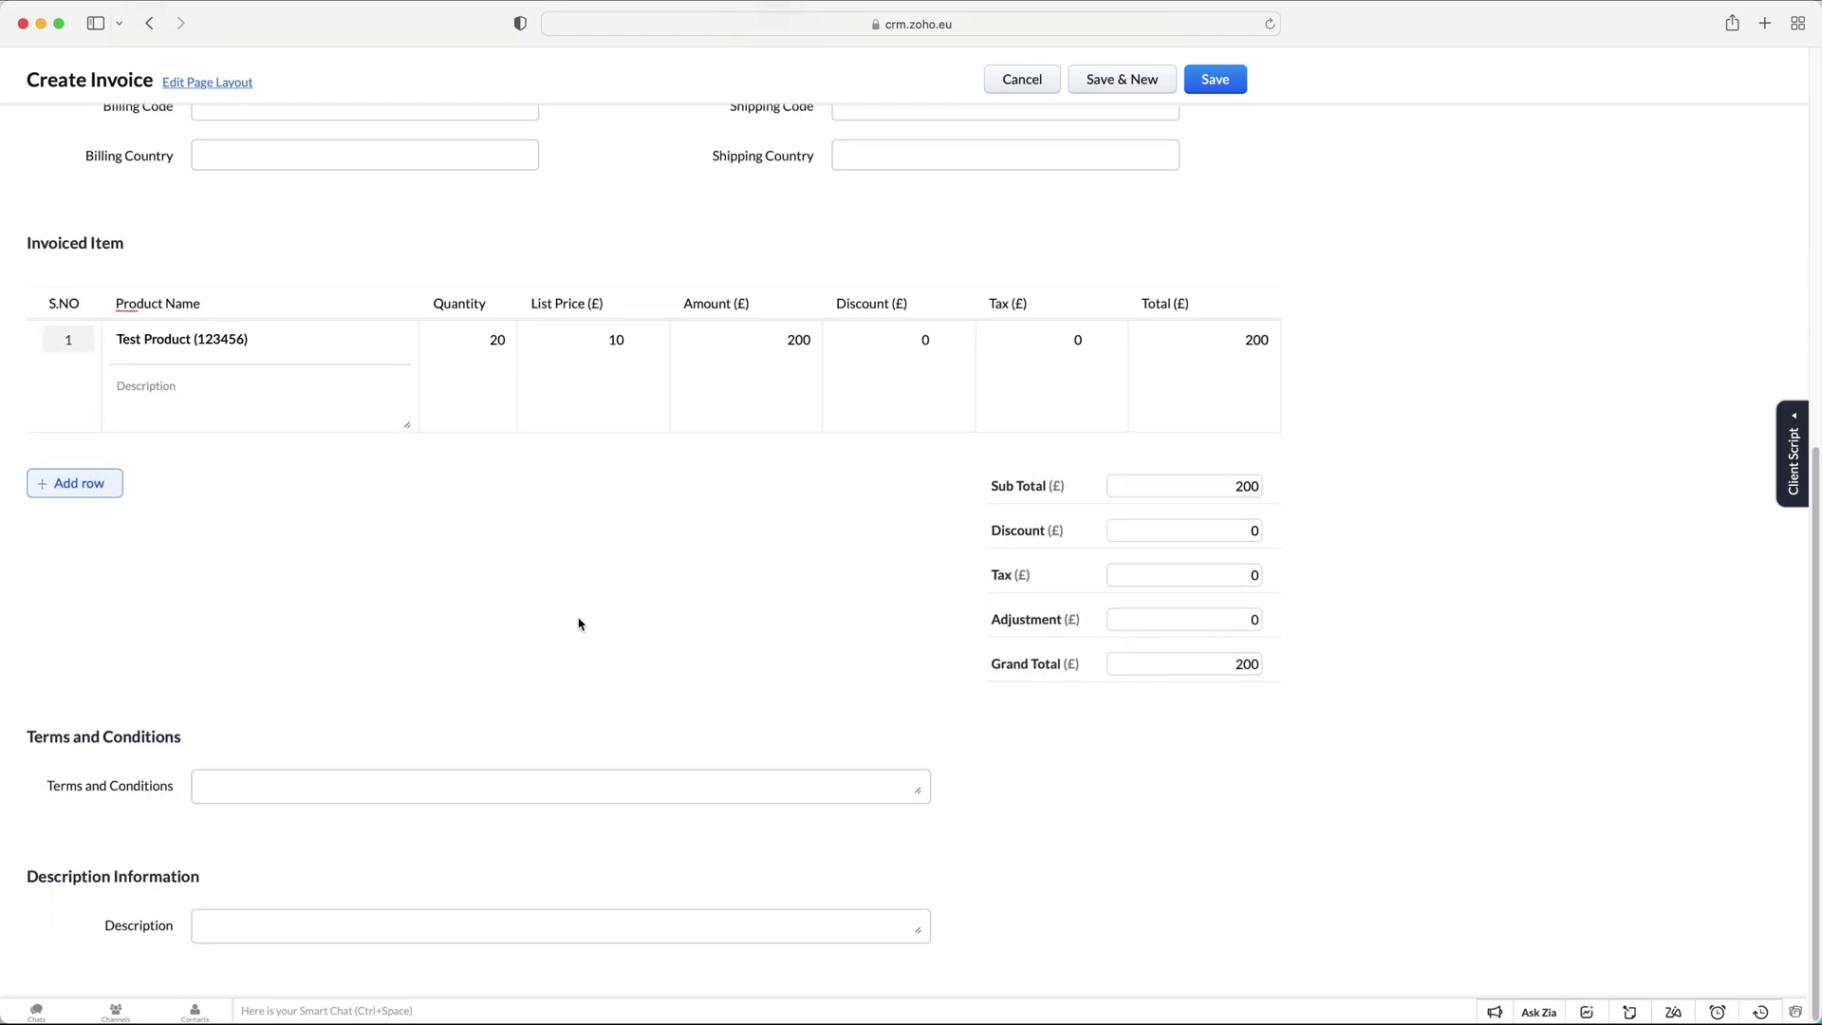
{"action": "scroll", "coordinate": [577, 621], "scroll_direction": "up", "scroll_amount": 10}
{"action": "left_click", "coordinate": [1222, 127]}
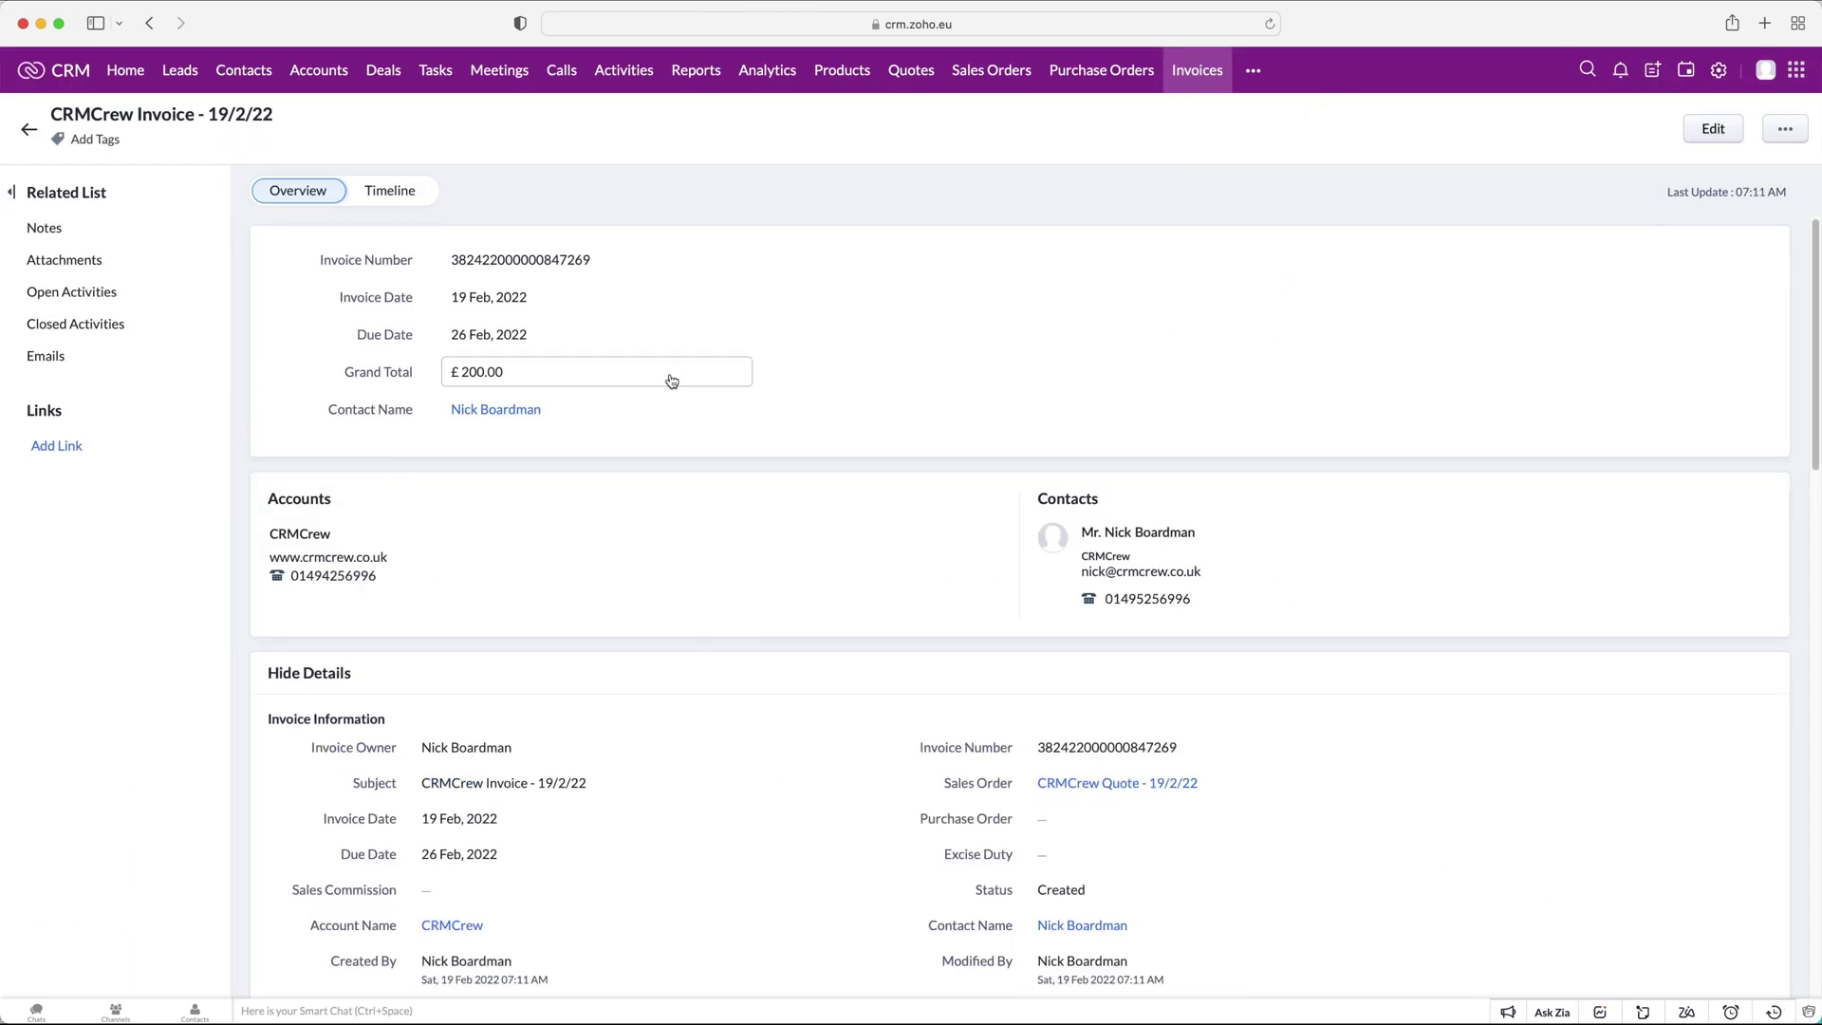
{"action": "left_click", "coordinate": [1784, 130]}
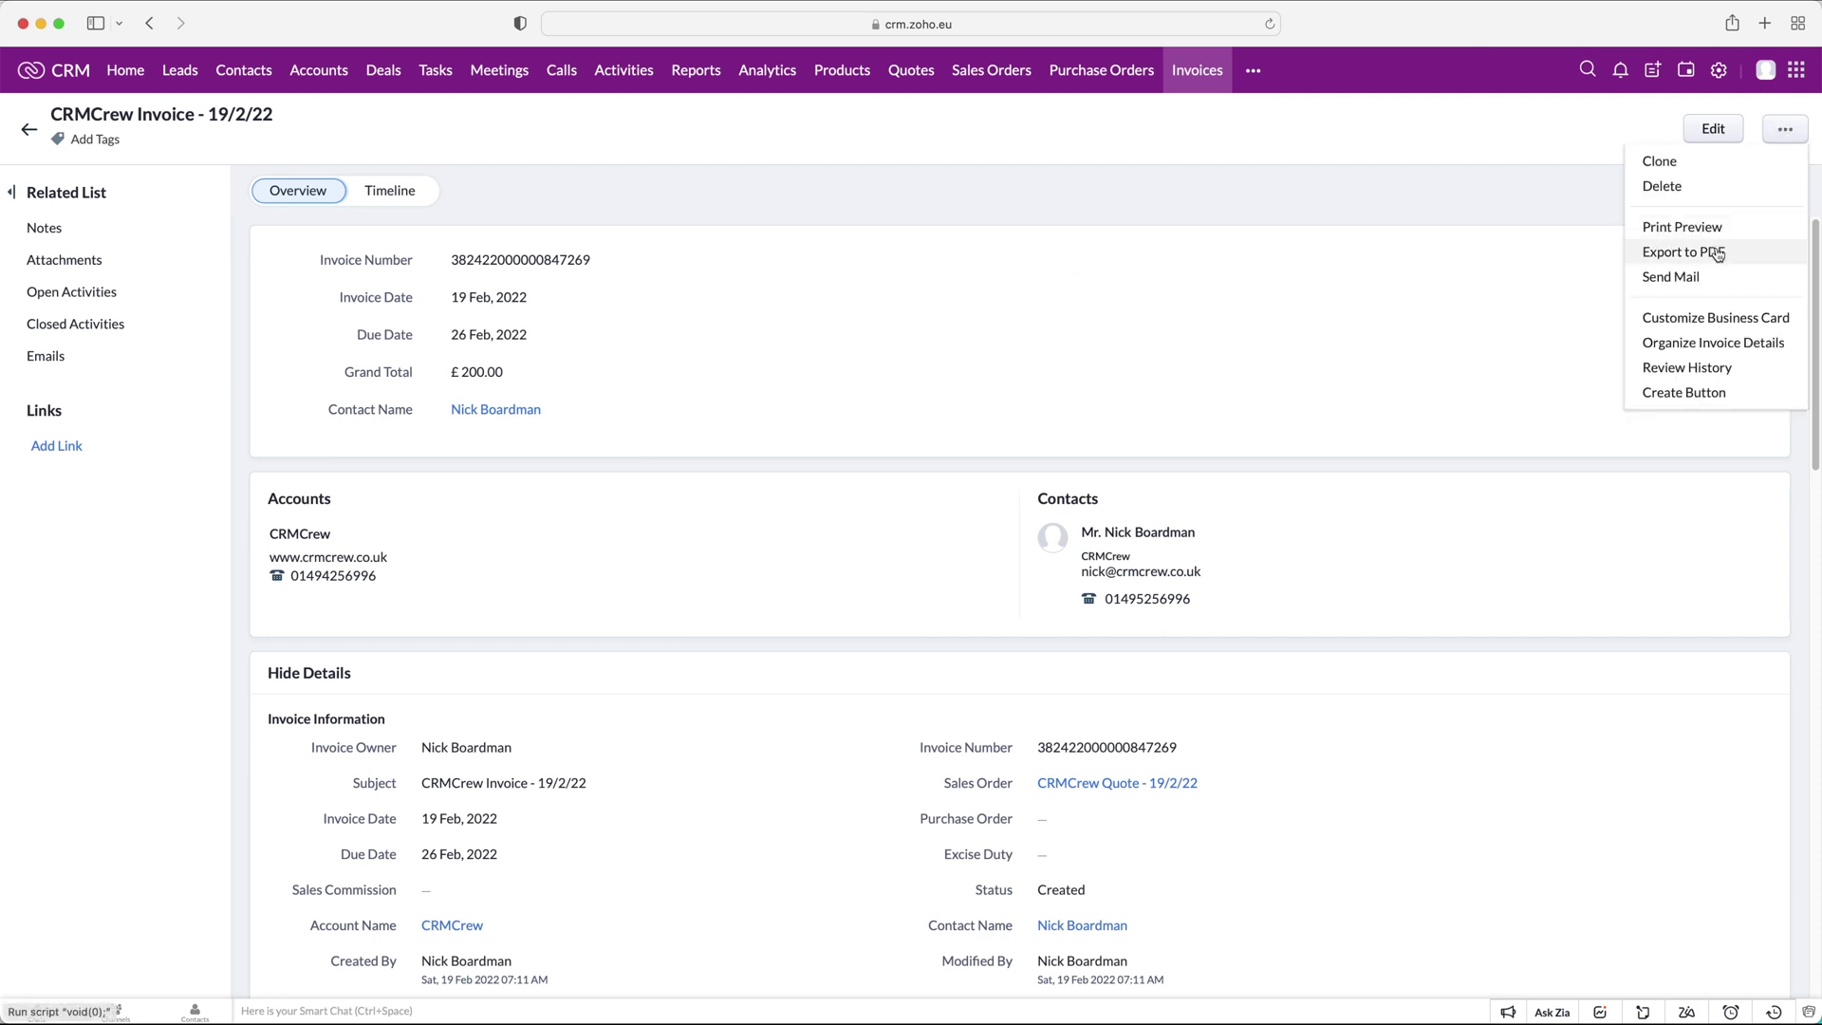